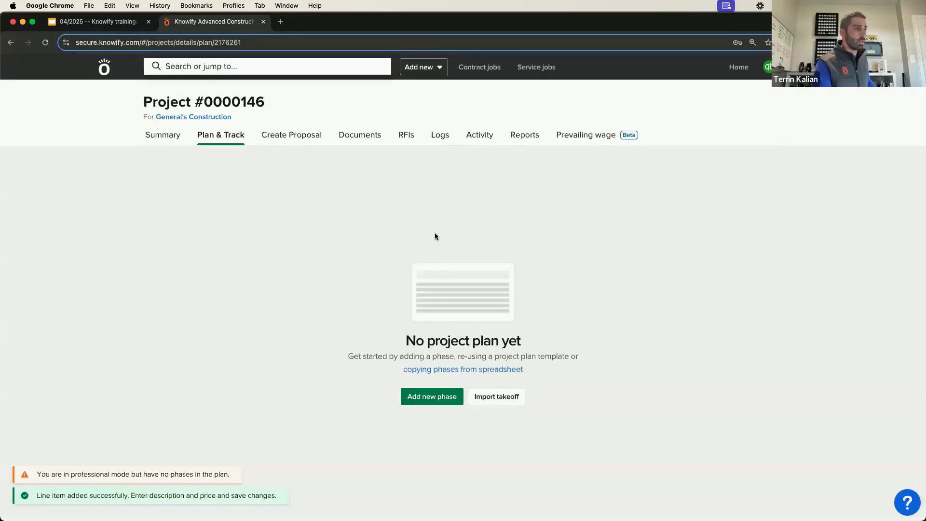
Import the three phases copied from the spreadsheet into the project plan and switch the plan to active mode
left_click(439, 369)
left_click(339, 321)
left_click(580, 388)
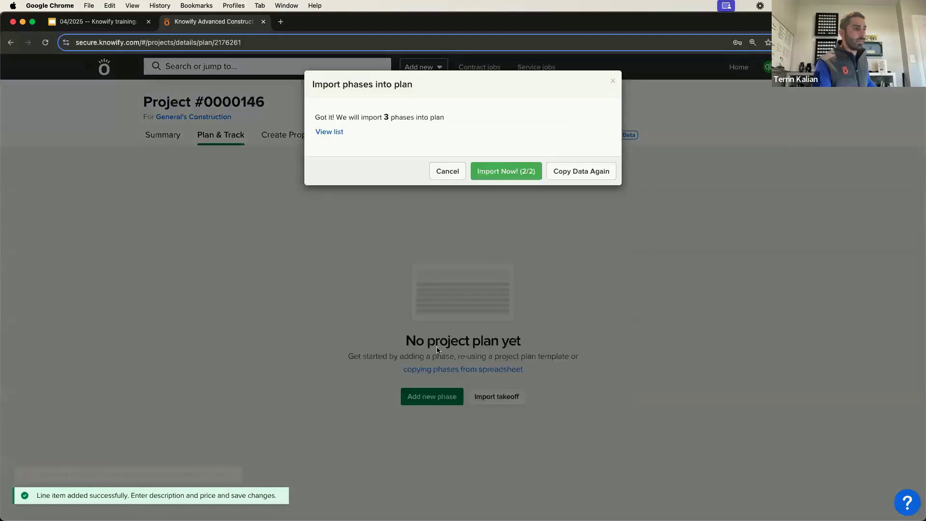
left_click(506, 171)
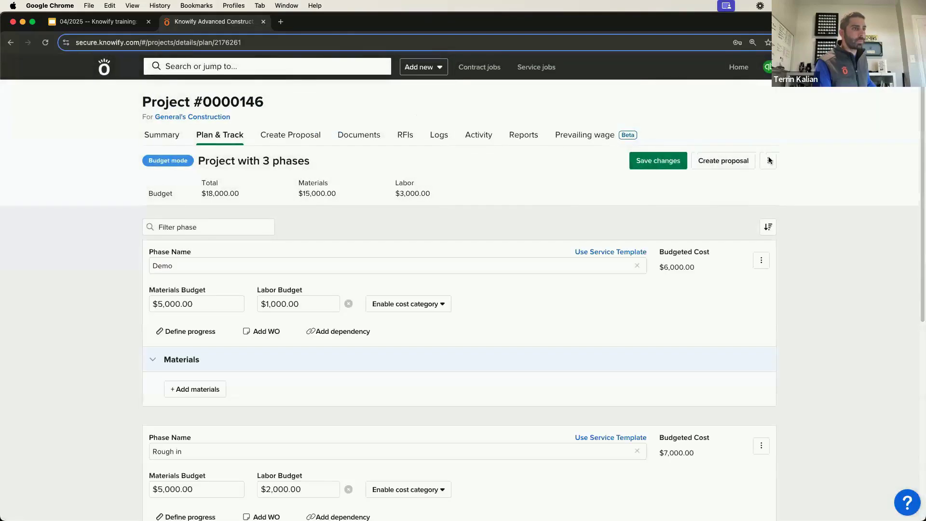
left_click(768, 159)
left_click(749, 184)
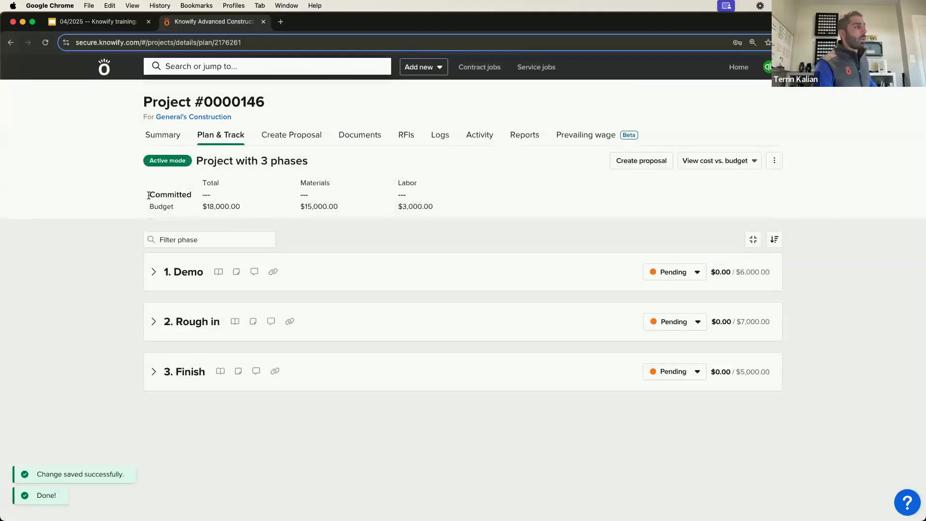
Review the project's committed and budgeted amounts for the total, materials and labor
left_click_drag(149, 194, 216, 195)
left_click_drag(148, 202, 244, 205)
left_click(245, 205)
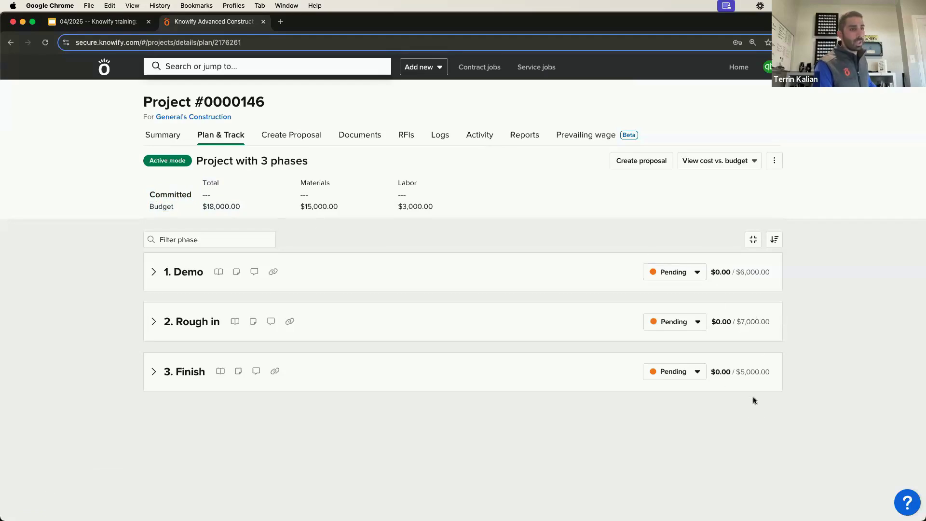
double_click(216, 207)
left_click(250, 206)
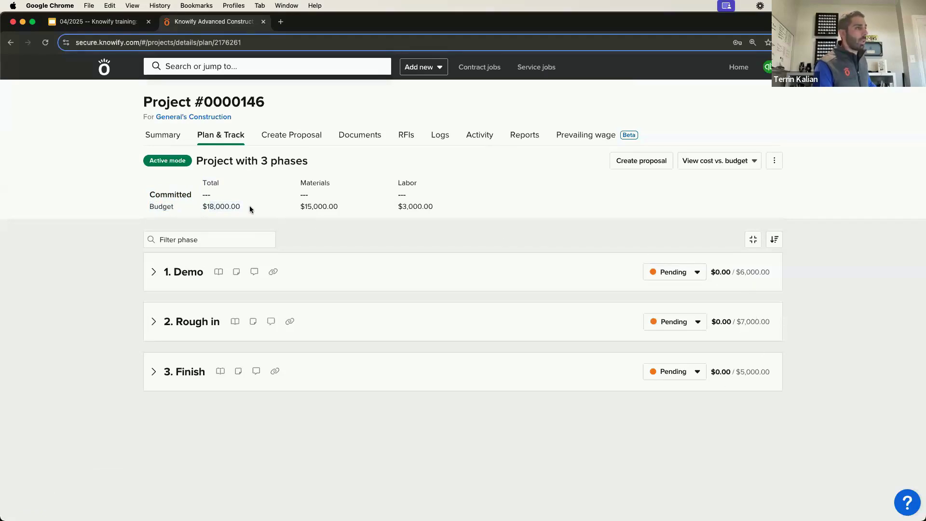
double_click(302, 207)
left_click(398, 215)
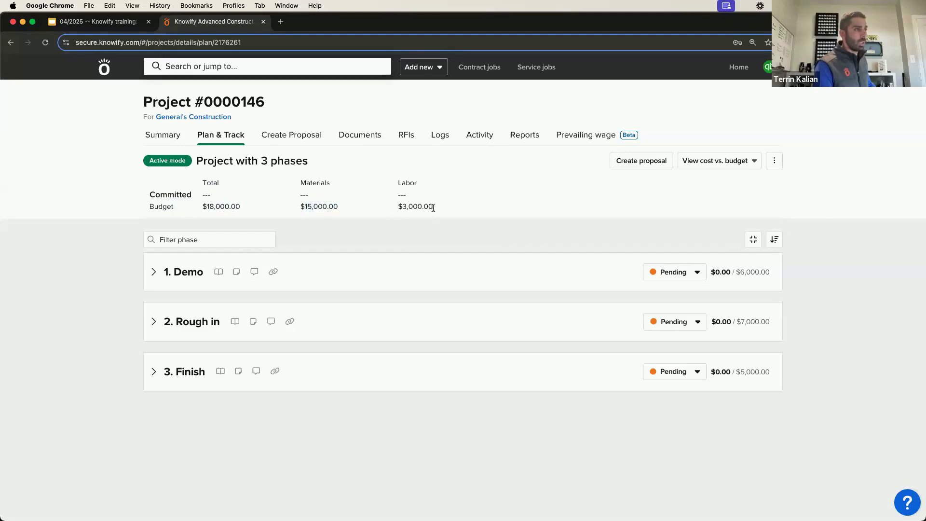
Allocate 12 units of Lumber - 2x4 8' Stud to the materials of the Demo phase
left_click(154, 274)
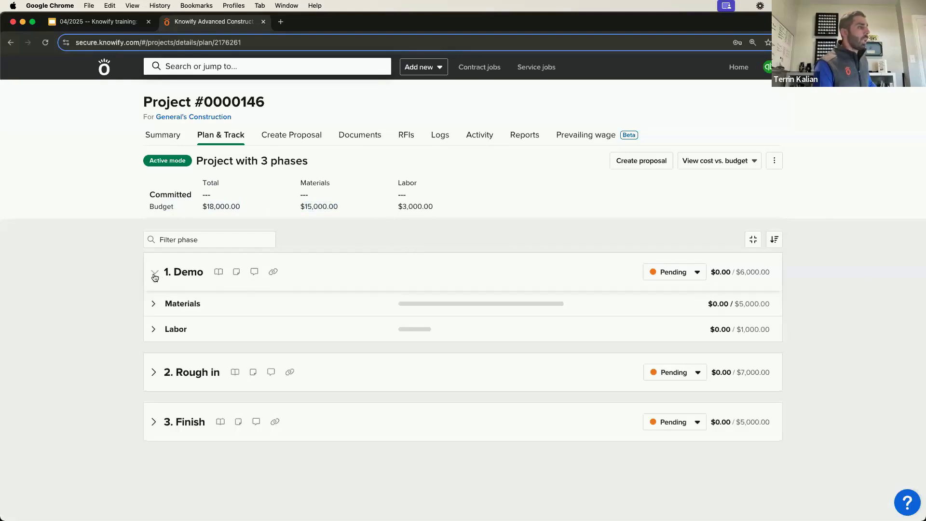
left_click(154, 303)
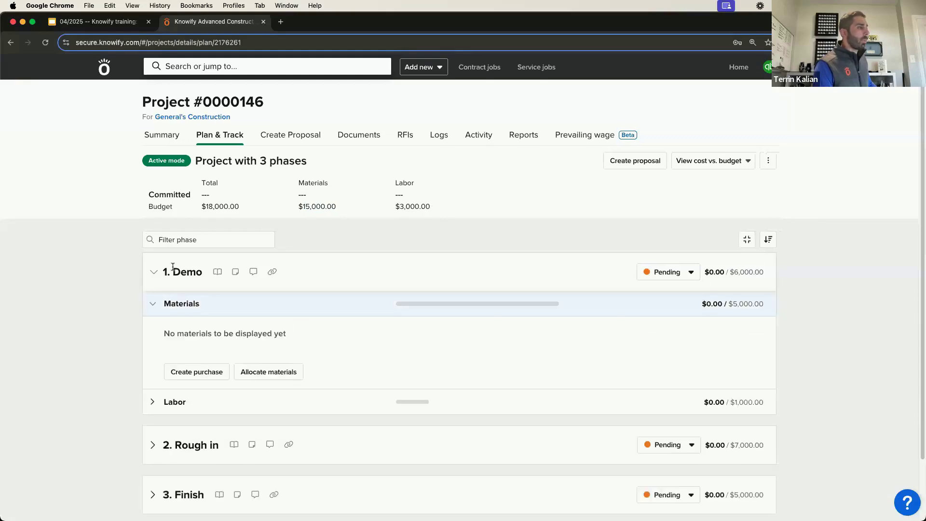
left_click(285, 373)
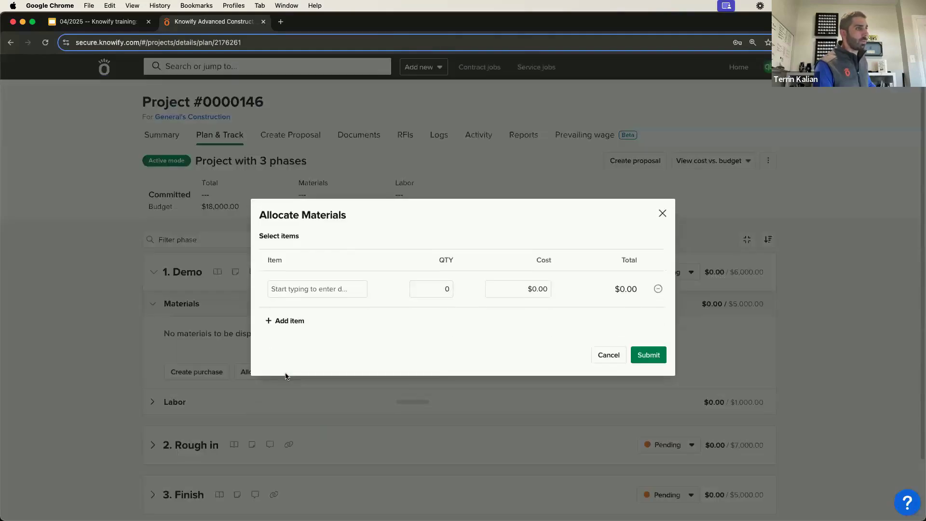
left_click(316, 289)
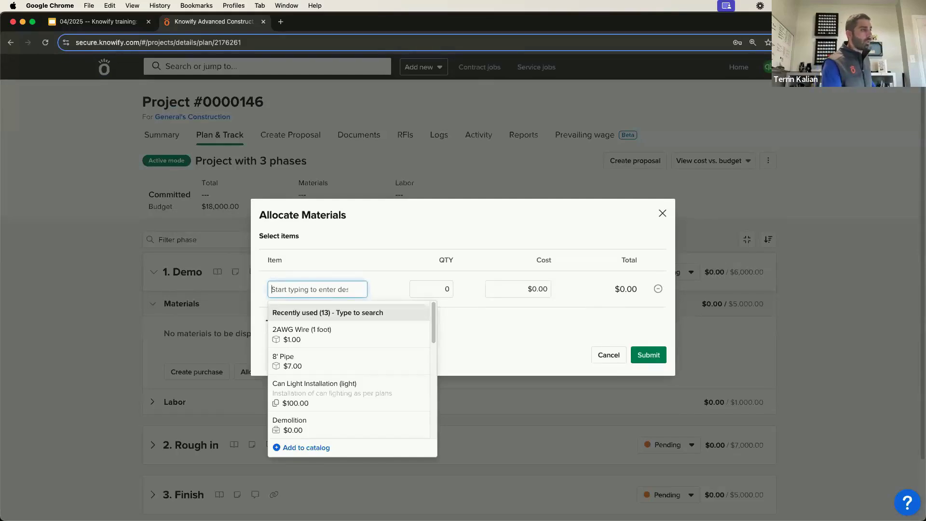
type("Lumber")
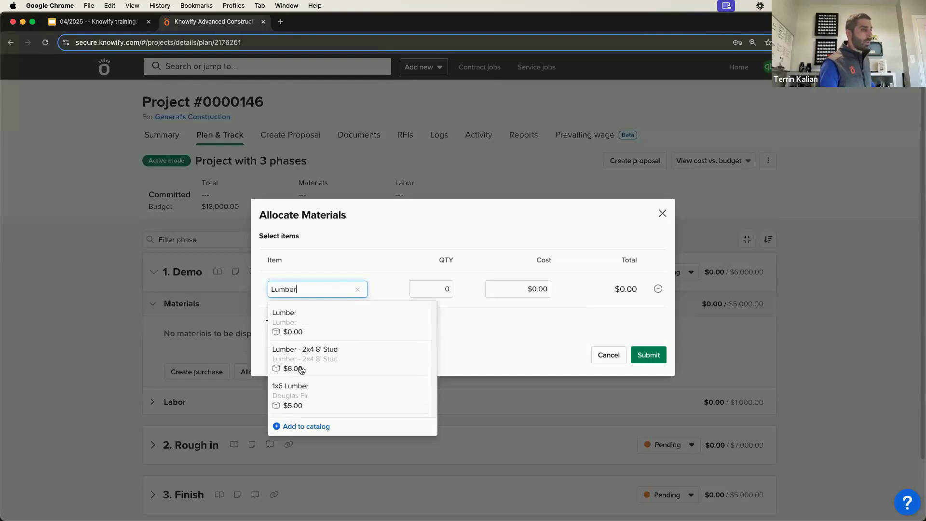
left_click(301, 370)
left_click(431, 289)
type("12")
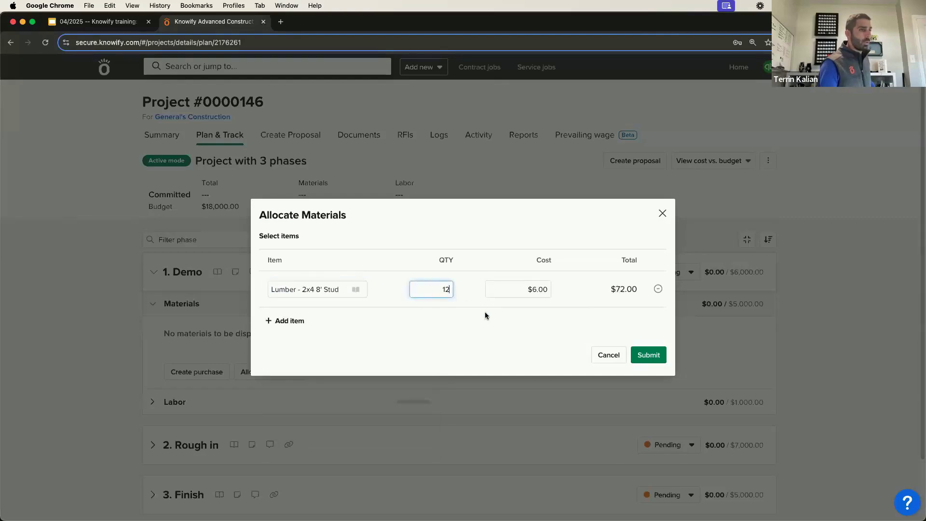
left_click(651, 356)
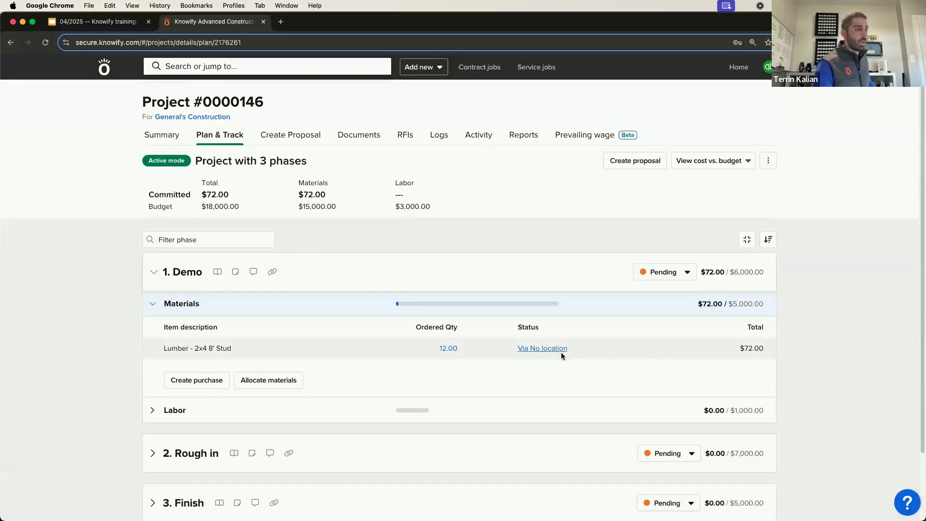
mouse_move(768, 348)
left_mouse_down()
mouse_move(768, 332)
mouse_move(766, 347)
left_mouse_up()
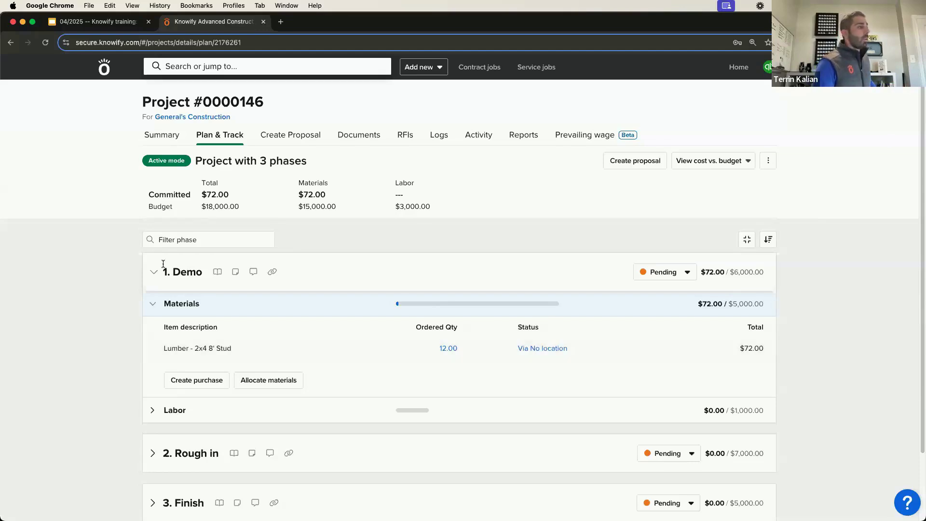
Create a purchase from the Demo phase as an expense paid with cash or debit card, with ABC Supply as vendor
left_click(213, 382)
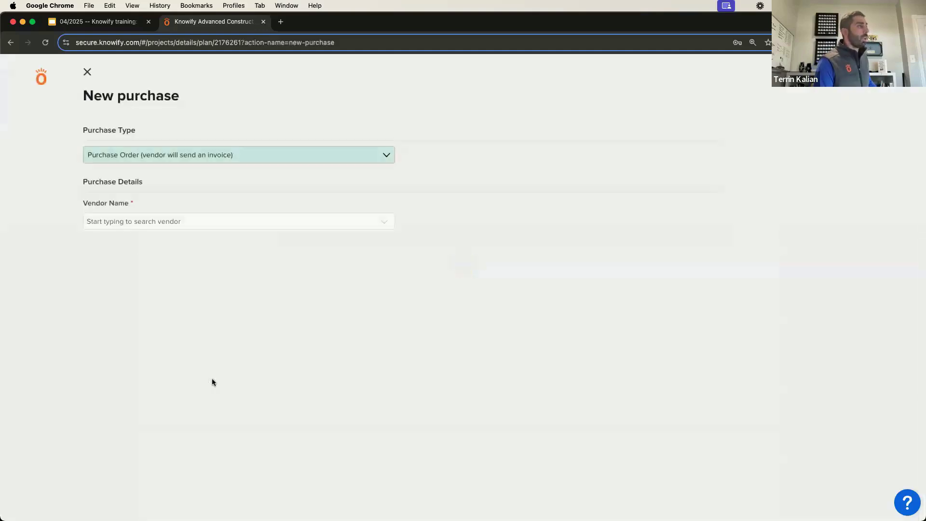
left_click(143, 155)
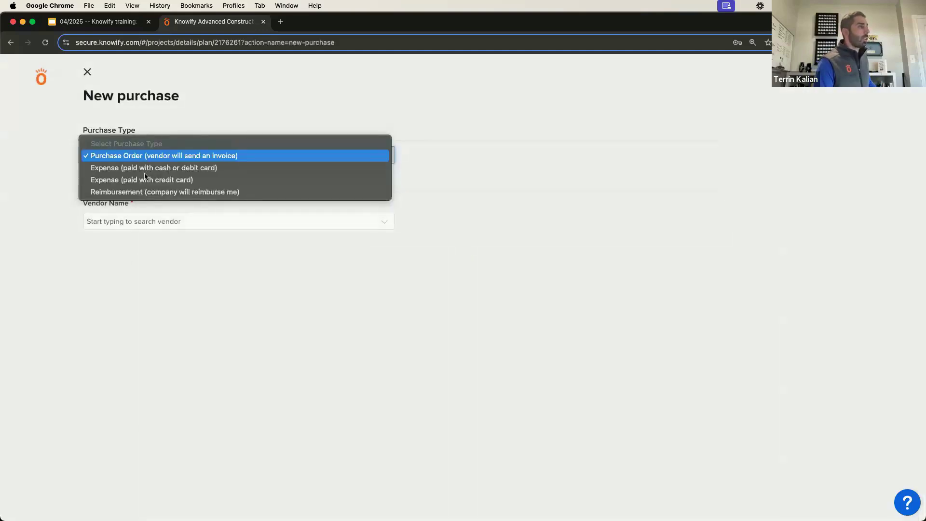
left_click(210, 169)
left_click(208, 224)
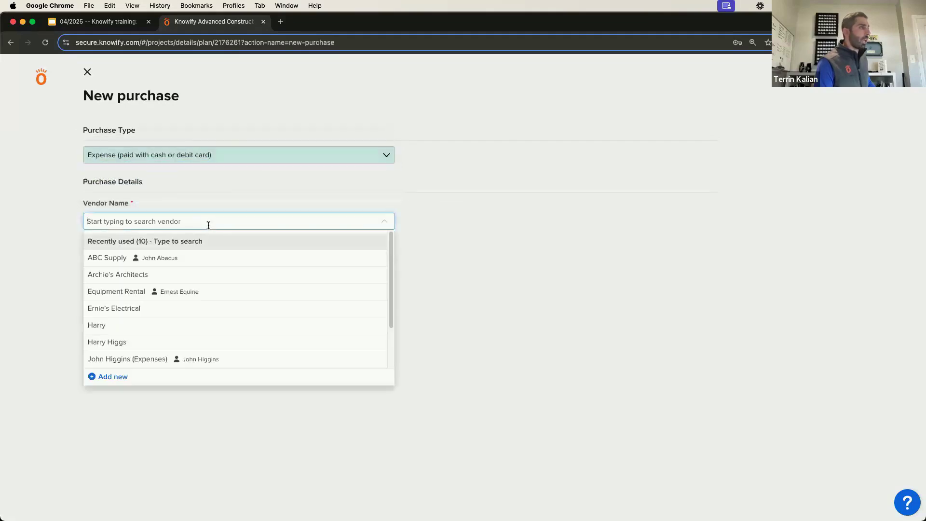
left_click(188, 263)
Add 2AWG Wire (1 foot) with quantity 1,231 to the purchase, and check the purchase summary without submitting it
left_click(186, 284)
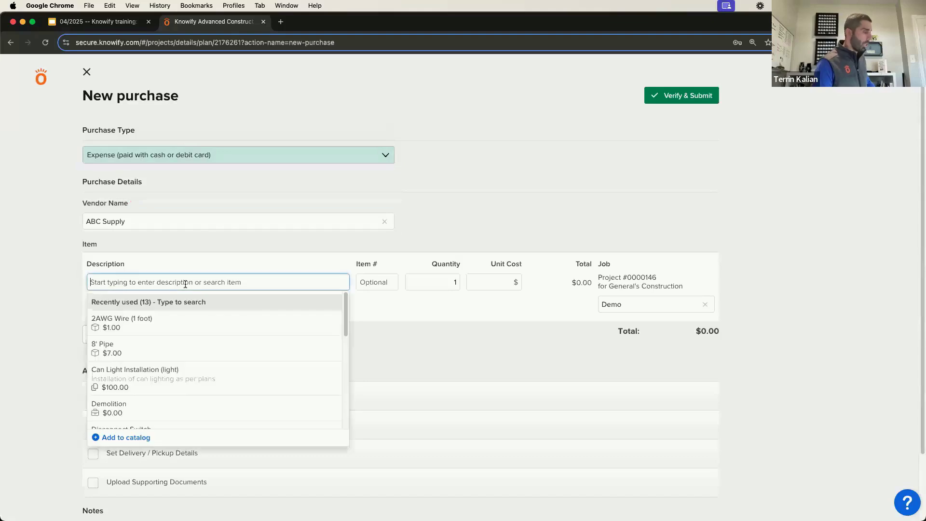
left_click(179, 325)
left_click(440, 282)
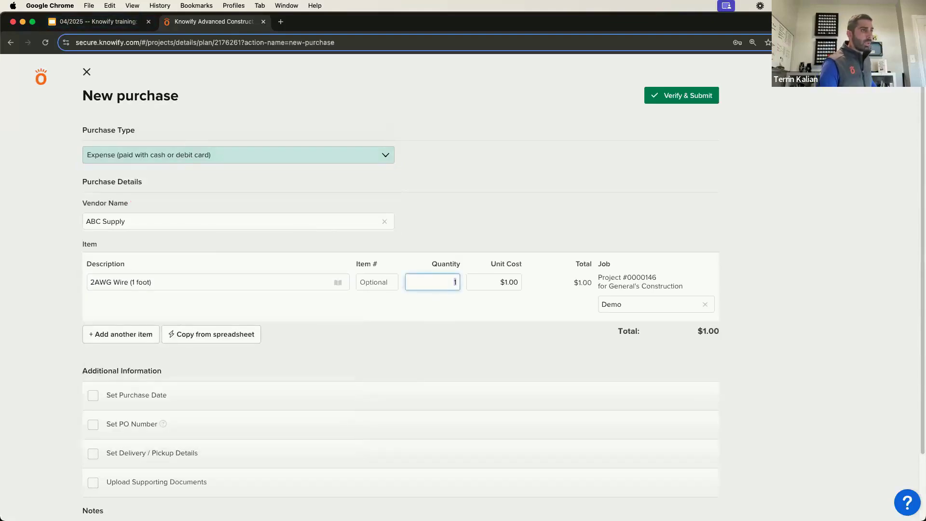
type("231")
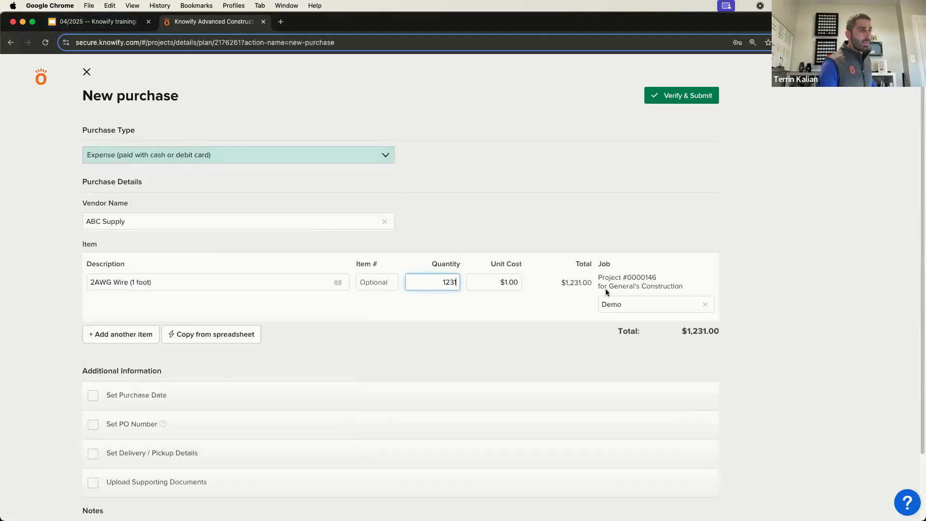
left_click(688, 94)
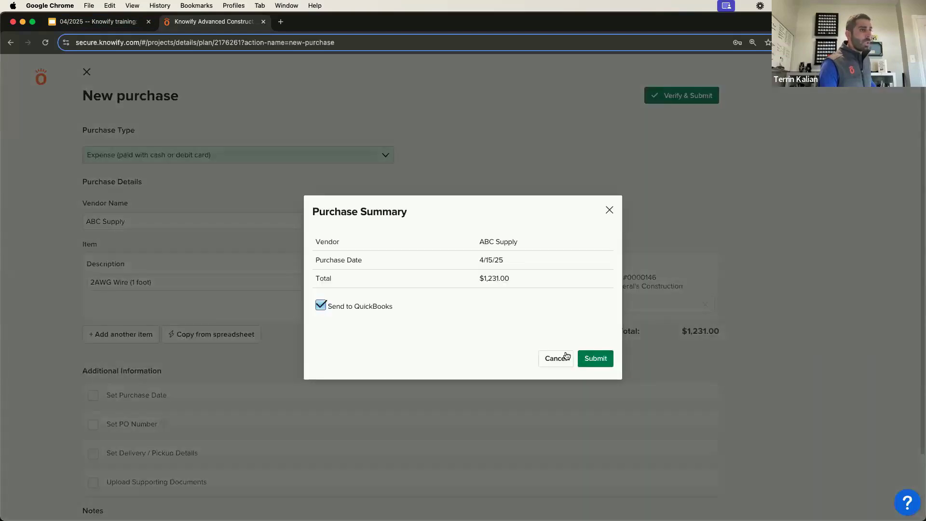
left_click(560, 359)
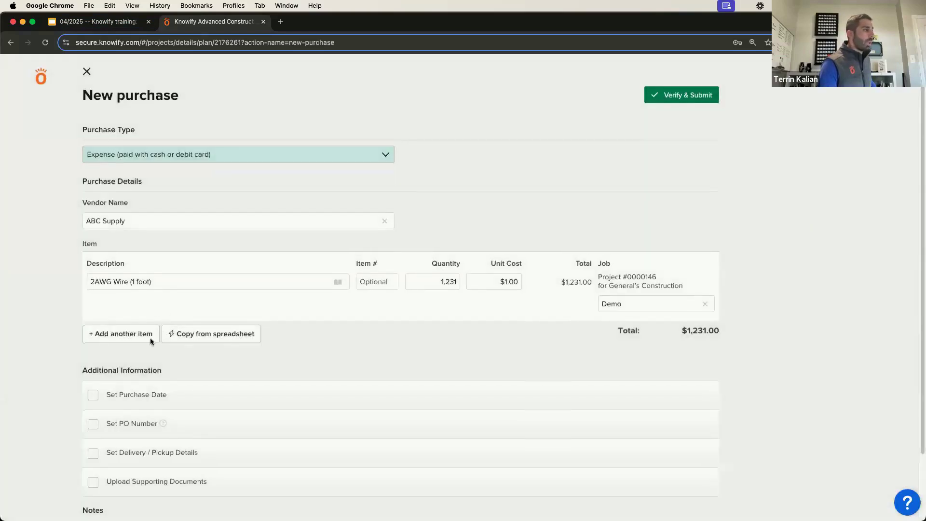
Enable the purchase date and the delivery details of the purchase, choosing Delivery and leaving the PO number off
scroll(121, 337, "down", 3)
left_click(93, 335)
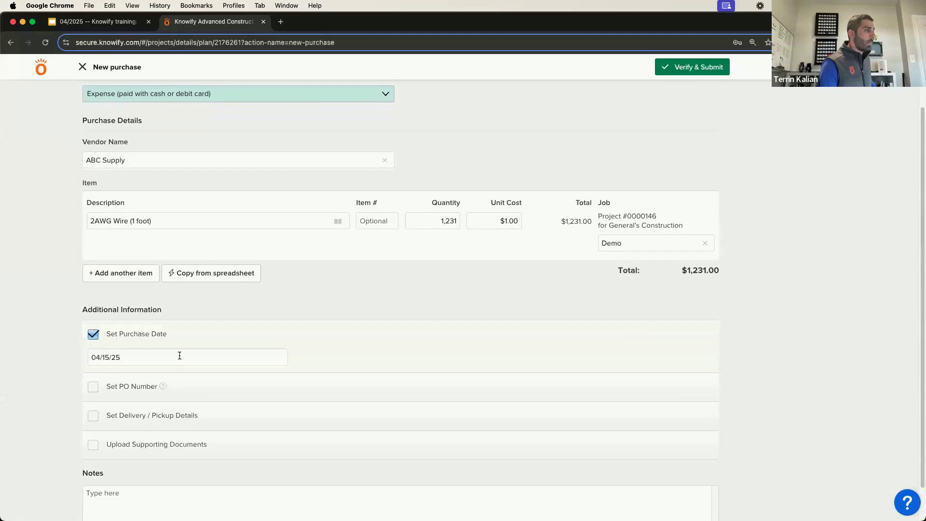
left_click(92, 388)
left_click(92, 389)
left_click(91, 418)
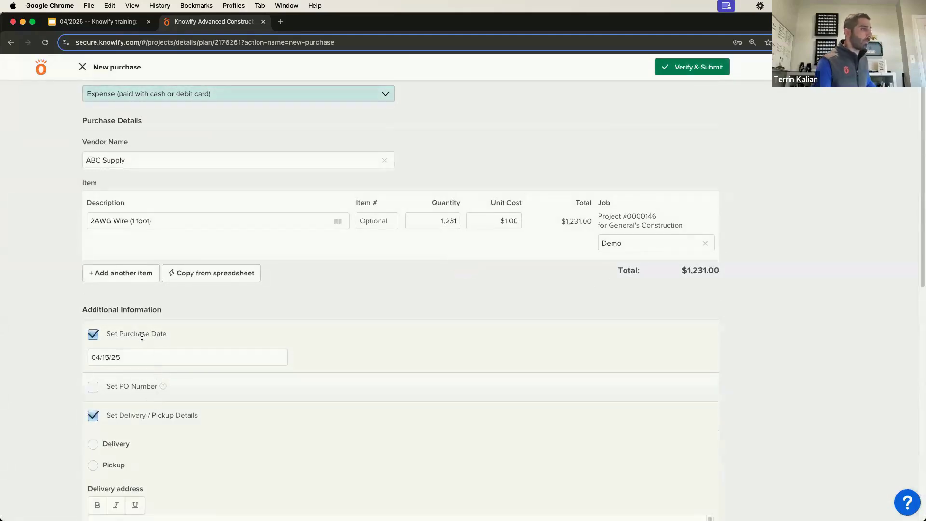
scroll(141, 334, "down", 3)
scroll(140, 340, "down", 2)
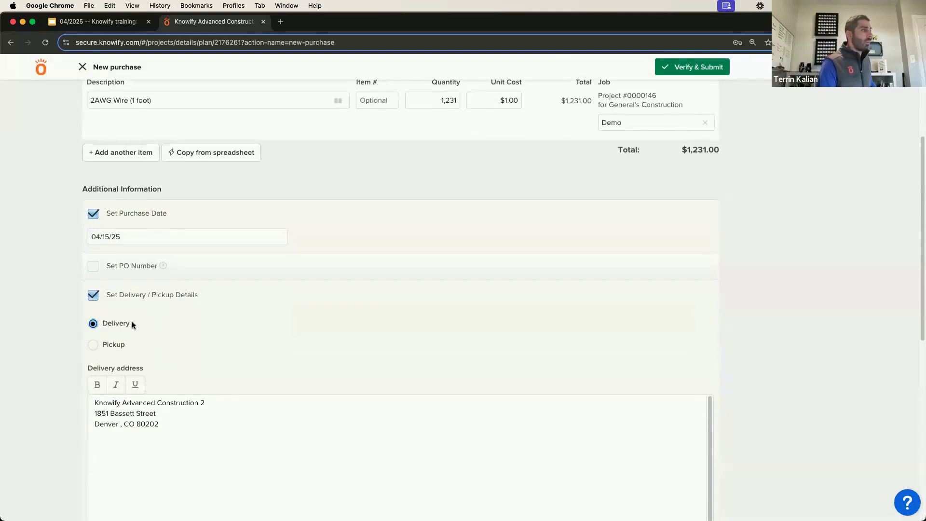
scroll(136, 324, "down", 2)
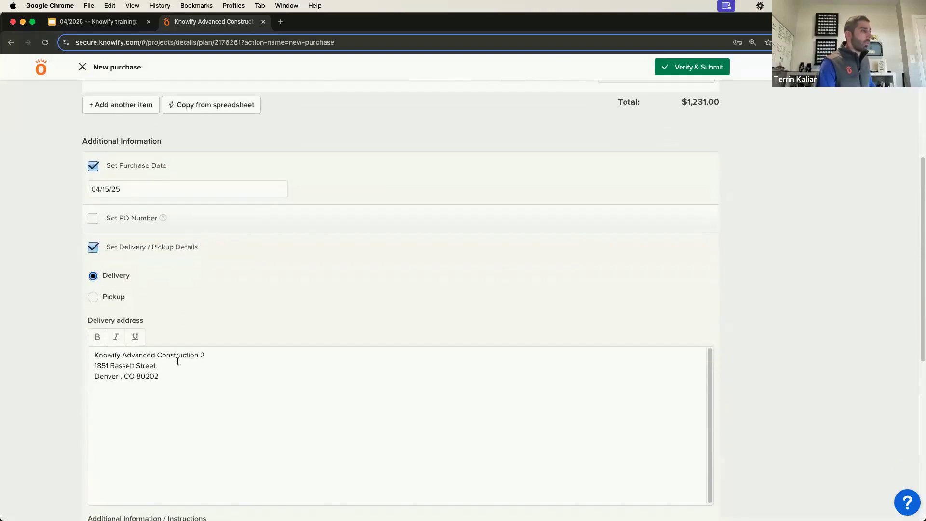
Enter "deliver to rear, there should a garage in the alley" as the additional delivery instructions
scroll(145, 396, "down", 6)
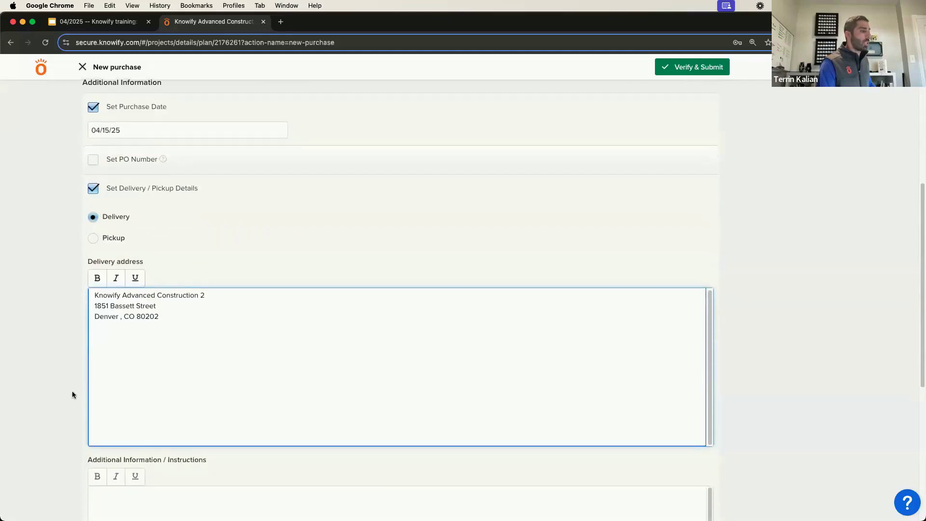
left_click(140, 411)
type("d")
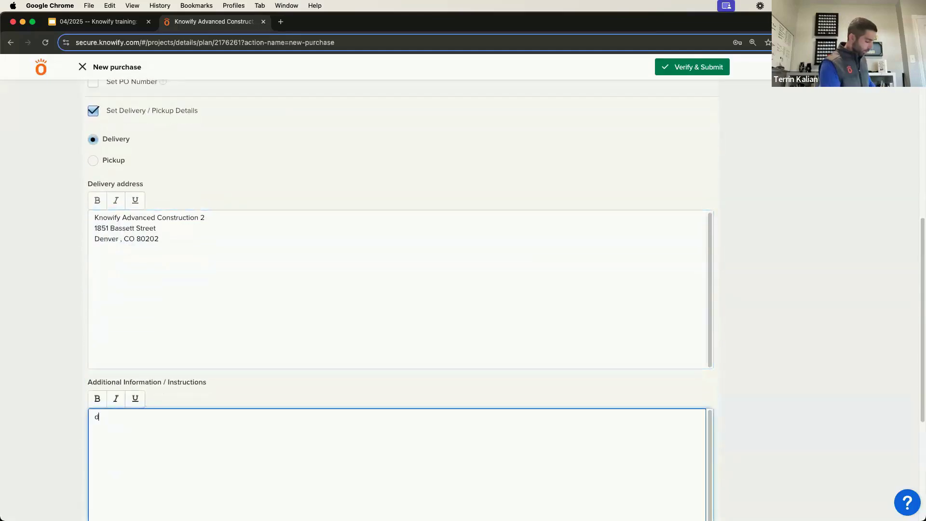
type("eliver to rear")
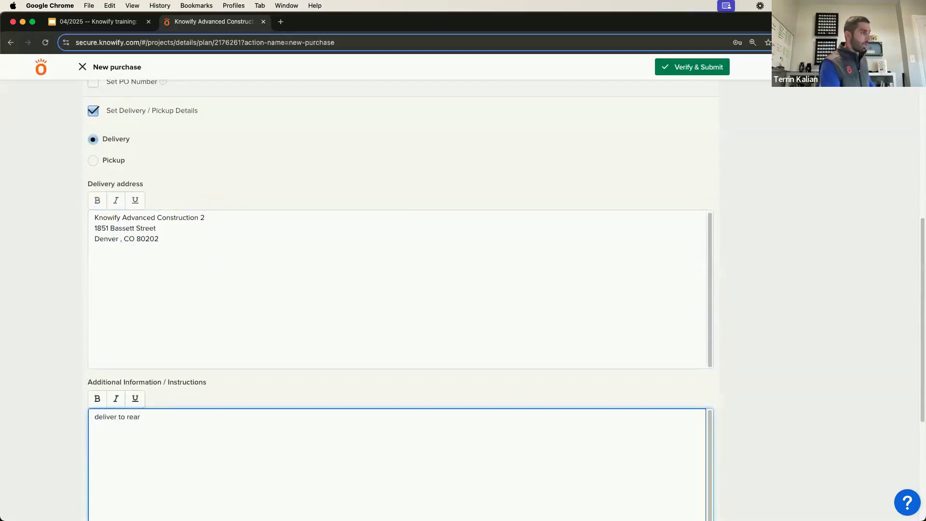
type(", ther eeshoul")
key("BackSpace")
key("BackSpace")
key("BackSpace")
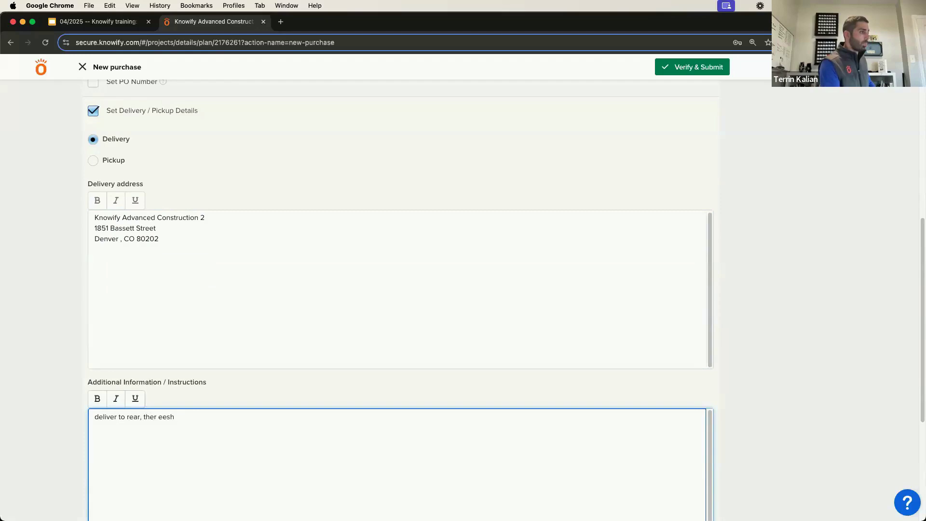
type("e should a ")
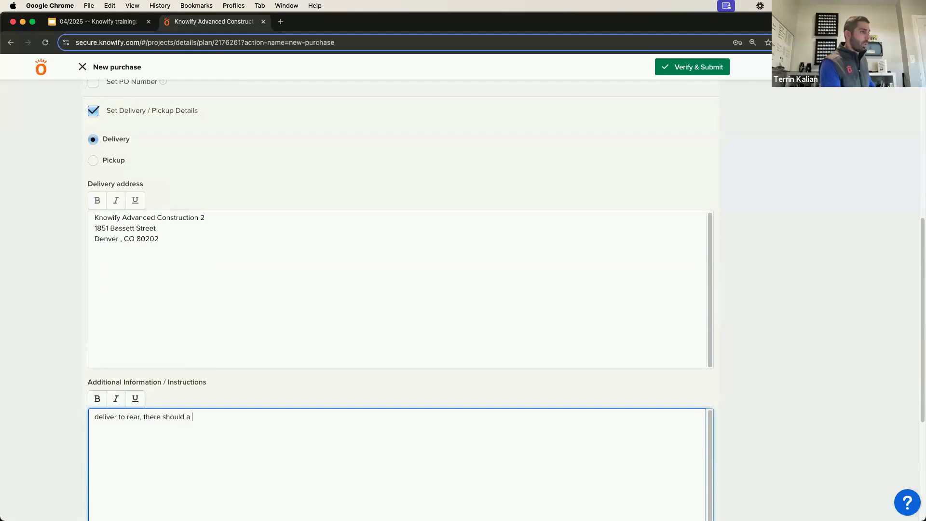
type("garage in the alley")
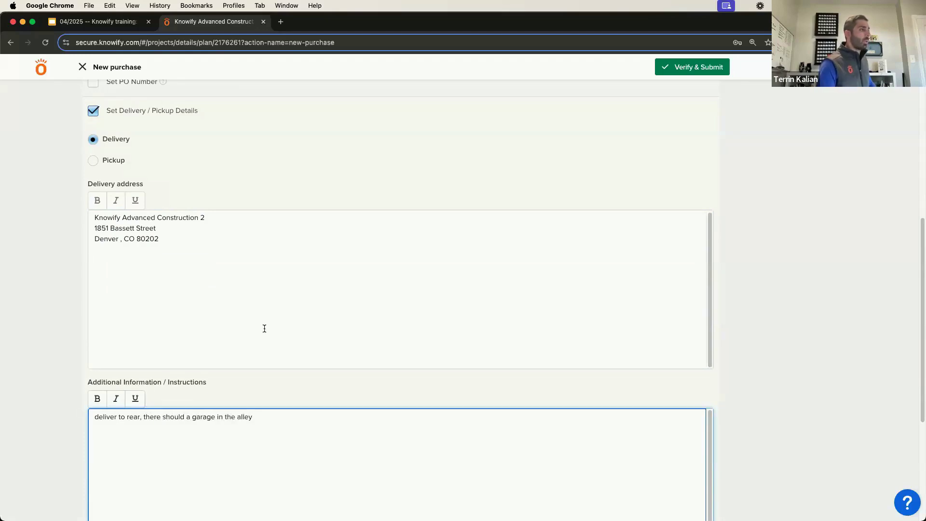
Set the delivery date of the purchase to 04/15/25
scroll(244, 326, "down", 2)
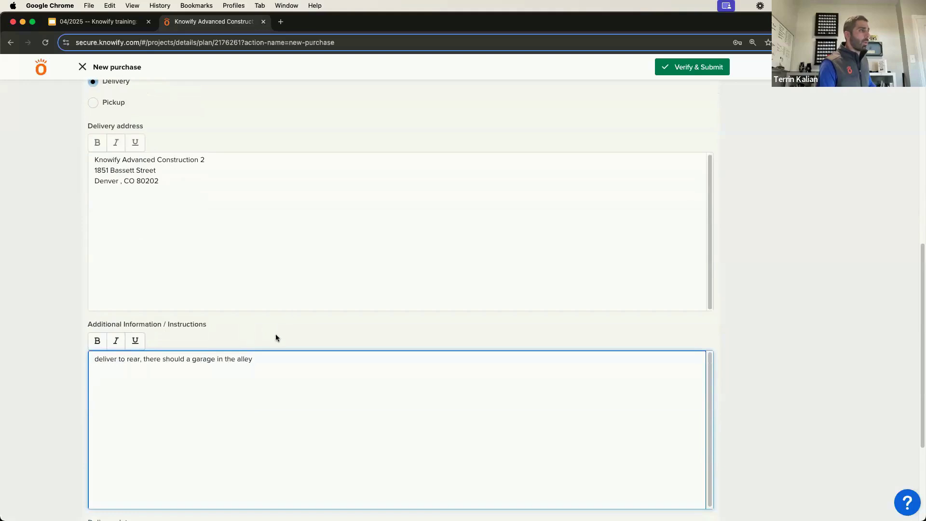
scroll(275, 334, "down", 5)
left_click(174, 400)
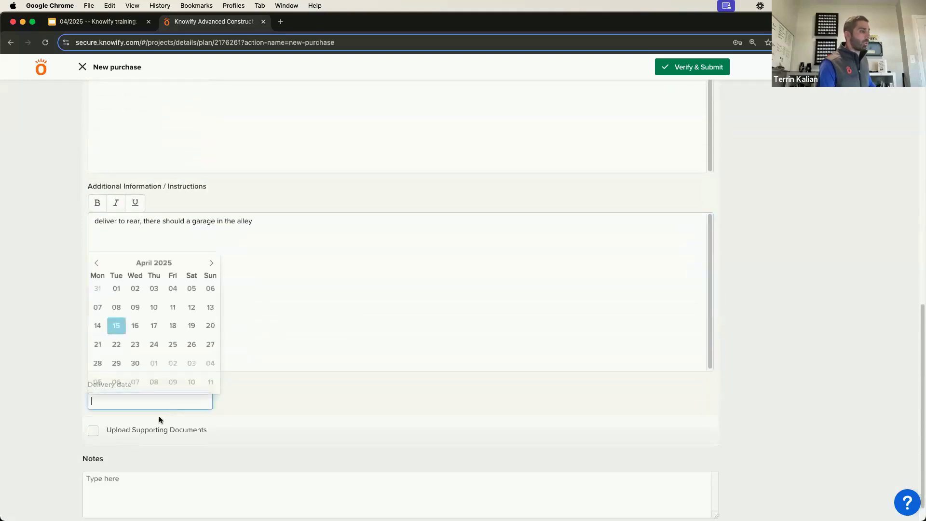
left_click(119, 326)
left_click(162, 426)
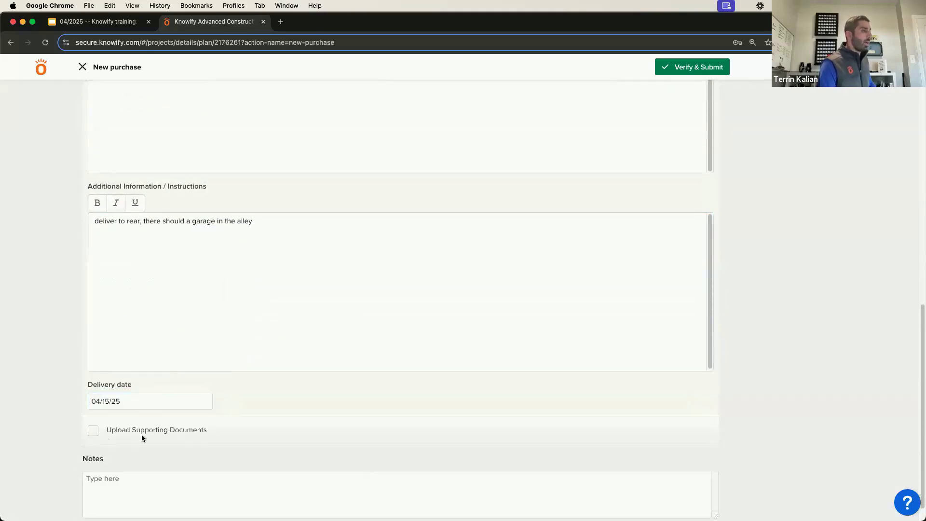
Verify and submit the ABC Supply purchase with sending to QuickBooks left enabled, and close its purchase order details
scroll(650, 206, "up", 5)
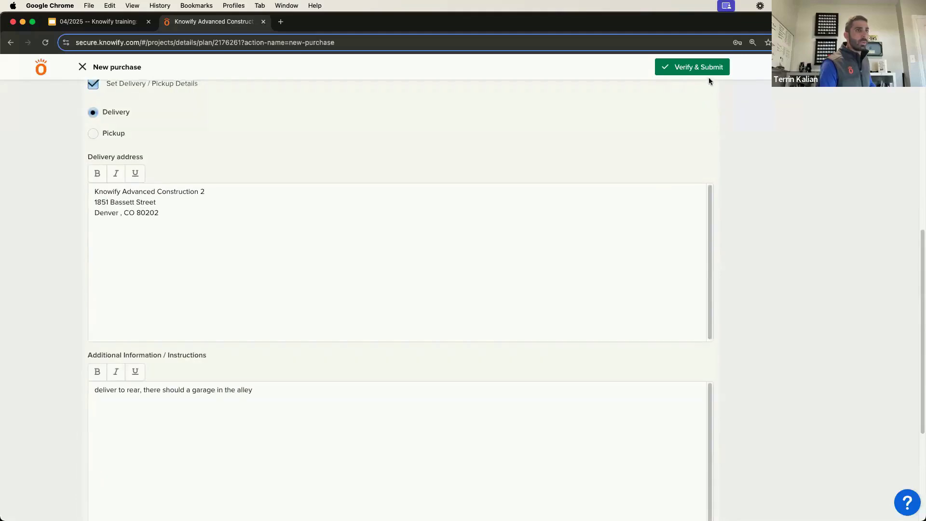
left_click(695, 70)
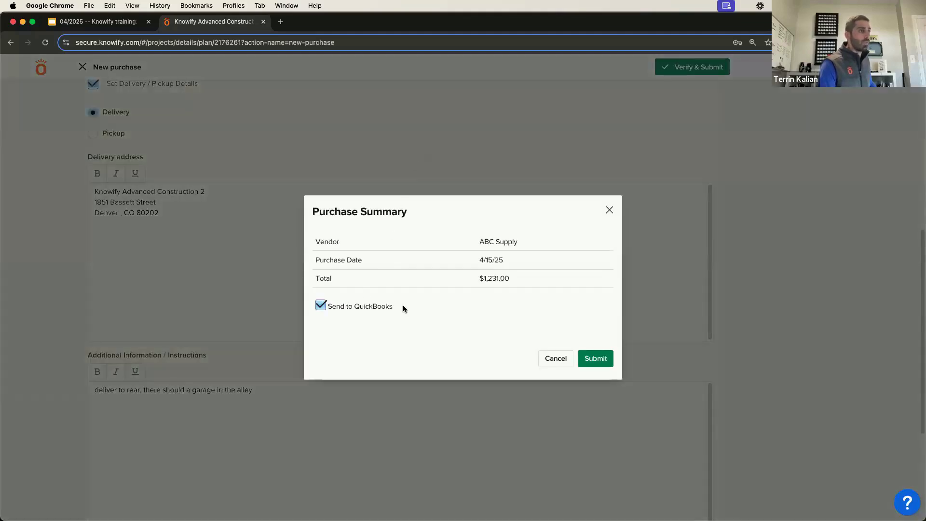
left_click(594, 358)
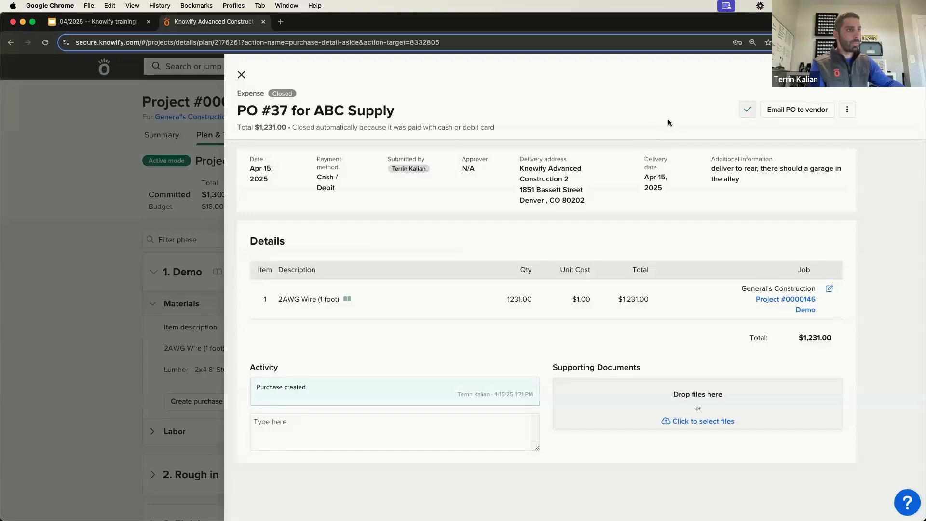
left_click(238, 74)
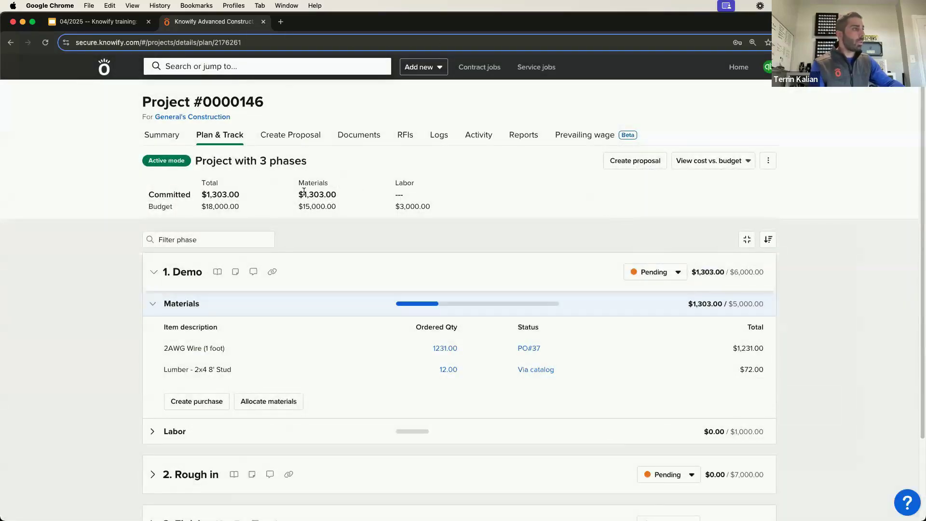
Review the committed materials cost and the purchase order linked to 2AWG Wire (1 foot) in the Demo phase
double_click(316, 194)
left_click(316, 194)
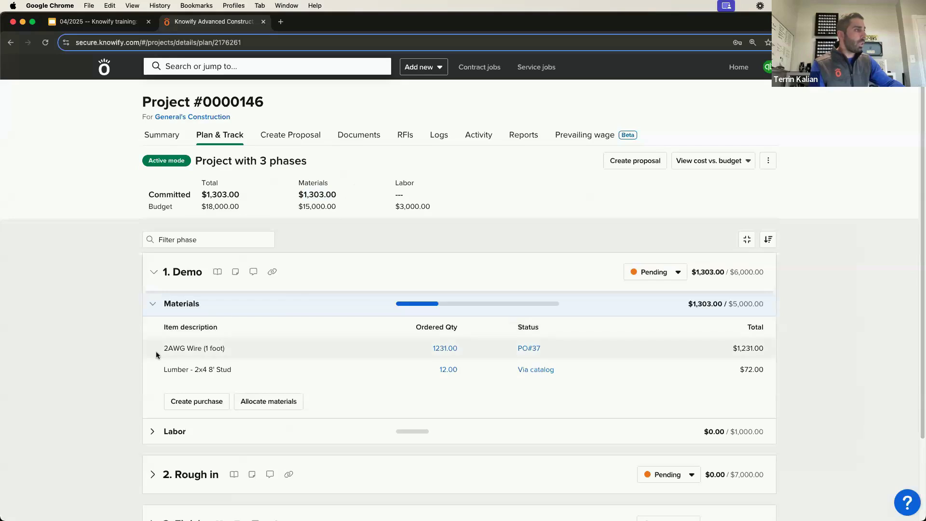
left_click_drag(155, 351, 545, 355)
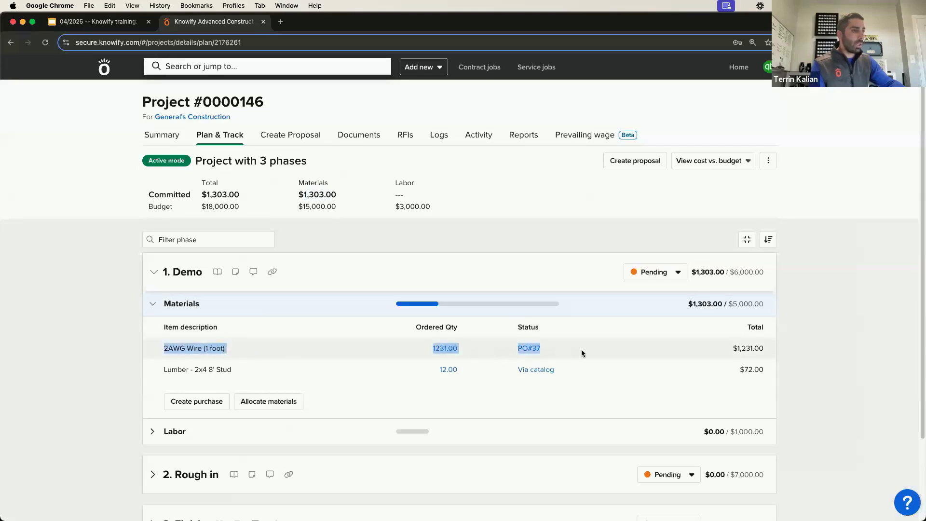
left_click(529, 349)
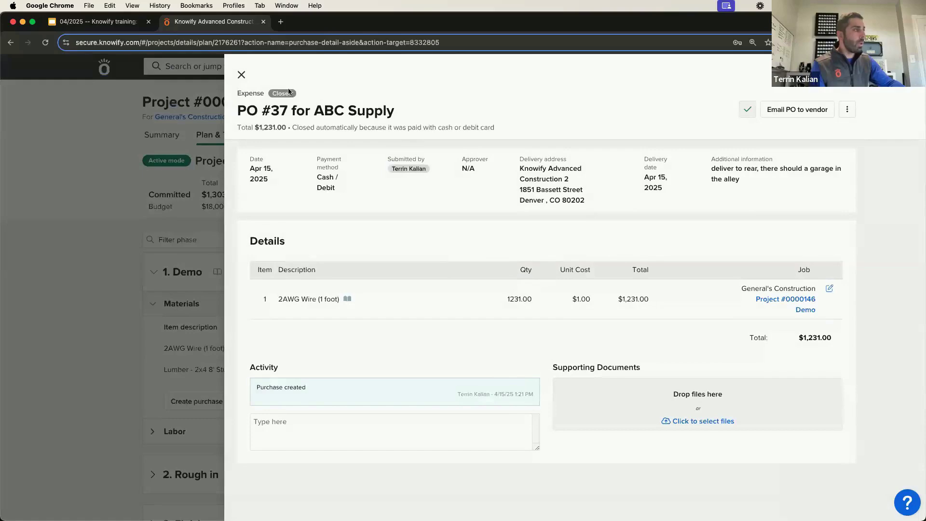
left_click(241, 75)
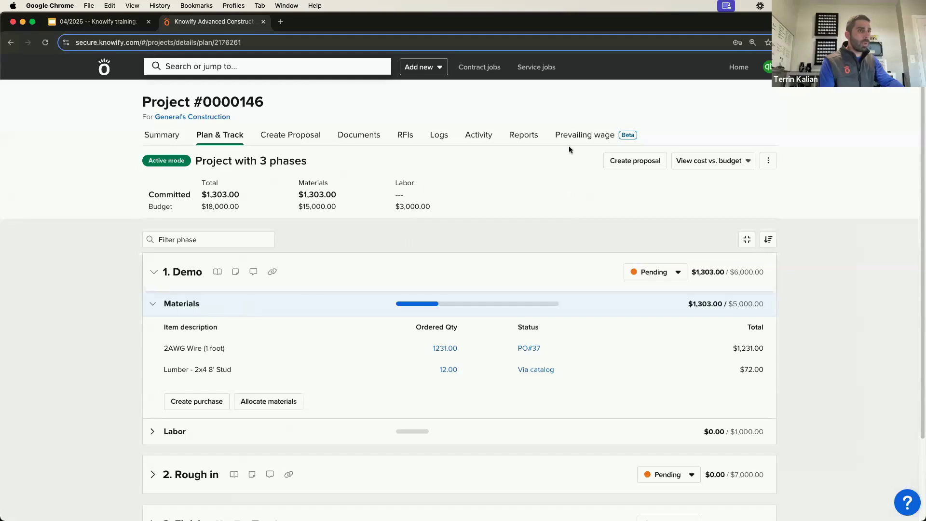
Search the vendor list for "sub" and open the vendor details of Subino's Contractors for editing
left_click(744, 71)
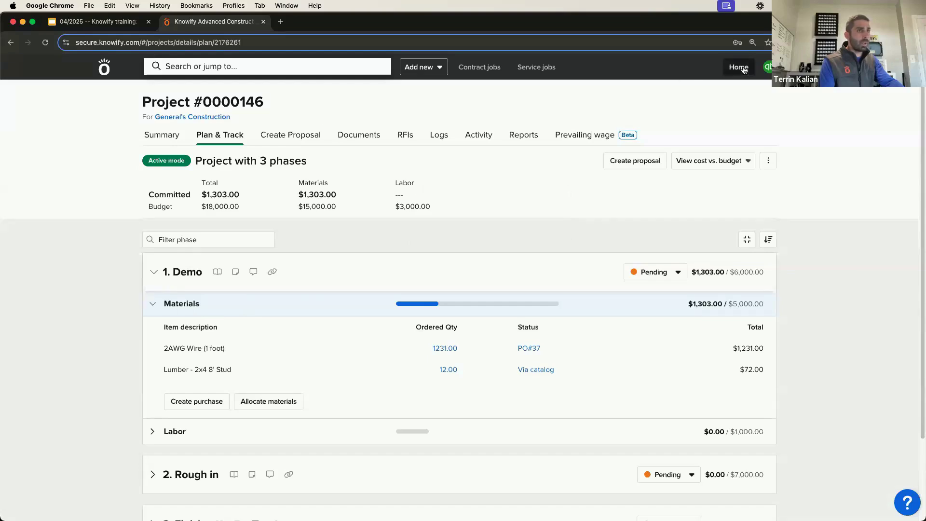
left_click(704, 244)
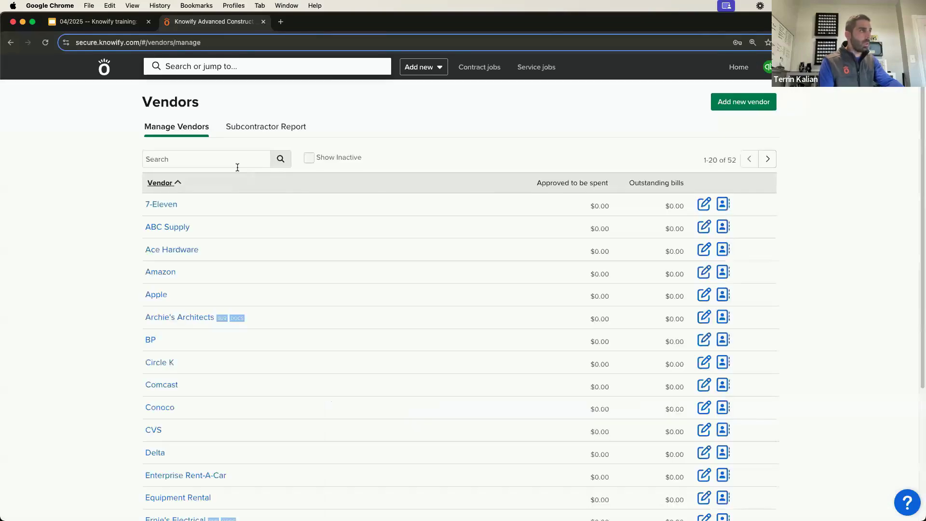
left_click(235, 157)
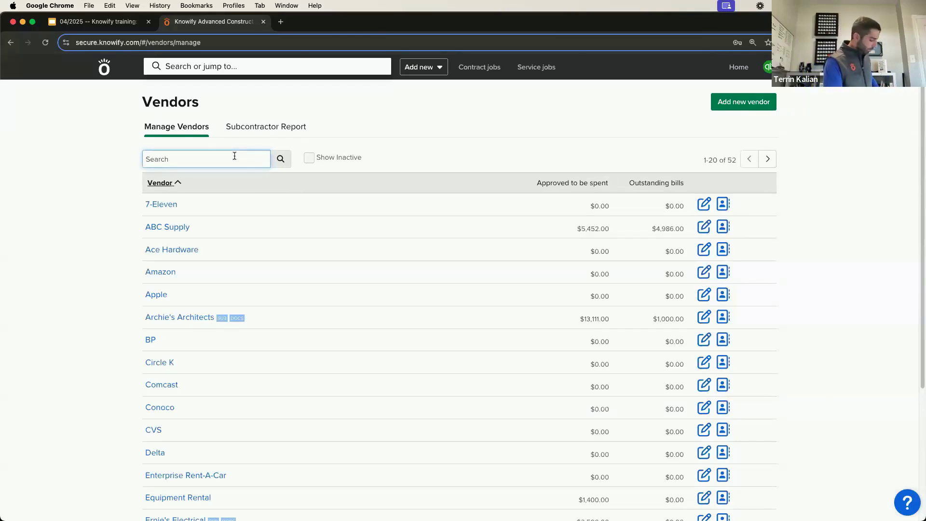
type("sub")
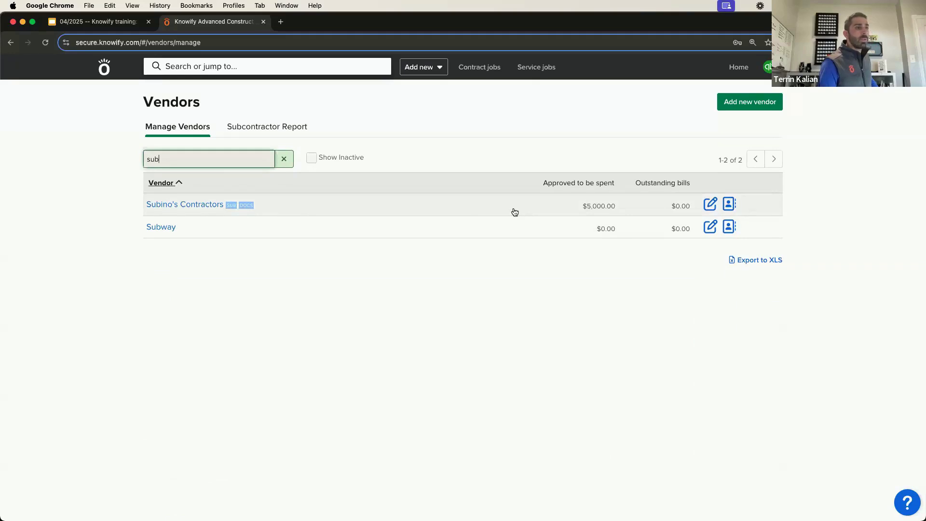
left_click(708, 210)
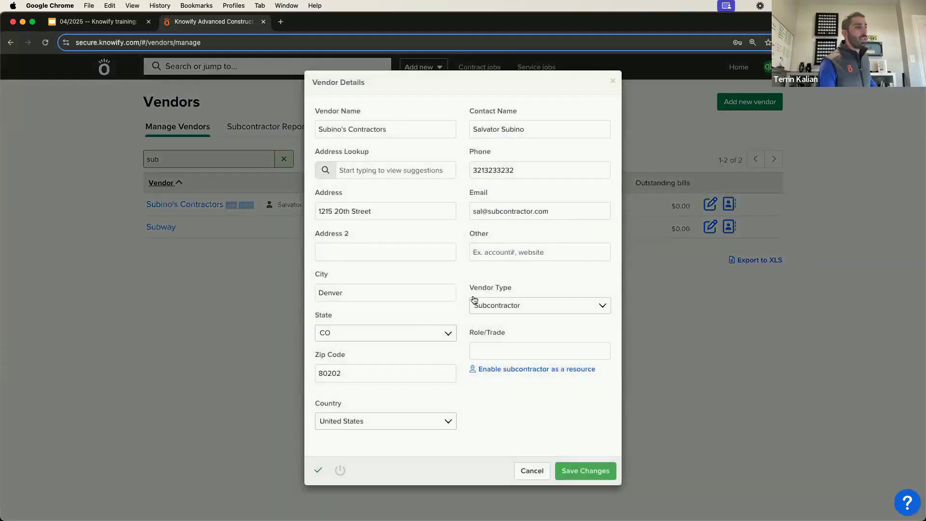
Check the vendor type options for Subino's Contractors, keep Subcontractor, and save the vendor details
left_click_drag(471, 288, 537, 290)
left_click(537, 290)
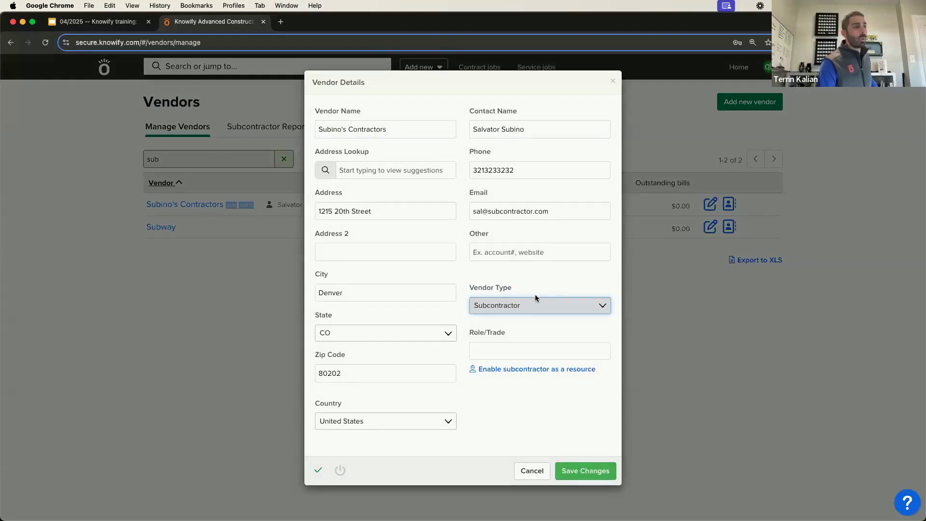
left_click(536, 302)
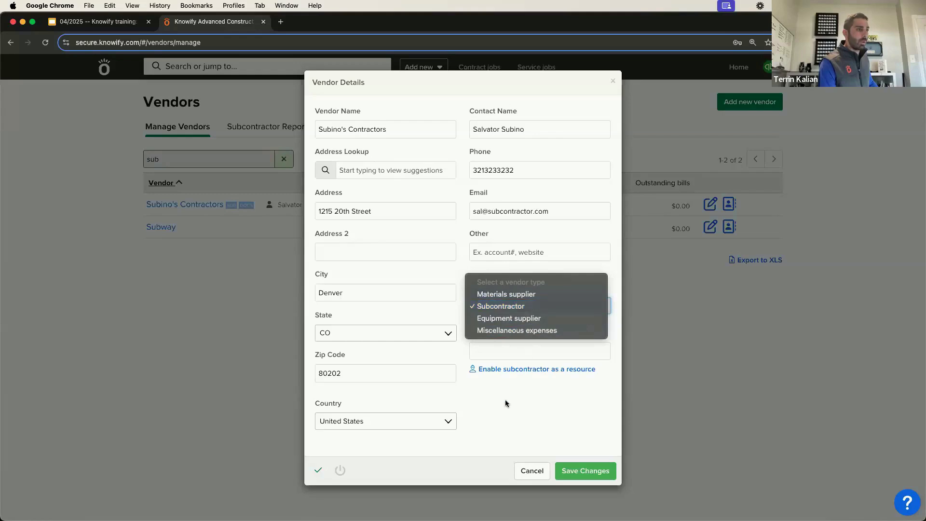
left_click(489, 404)
left_click(572, 464)
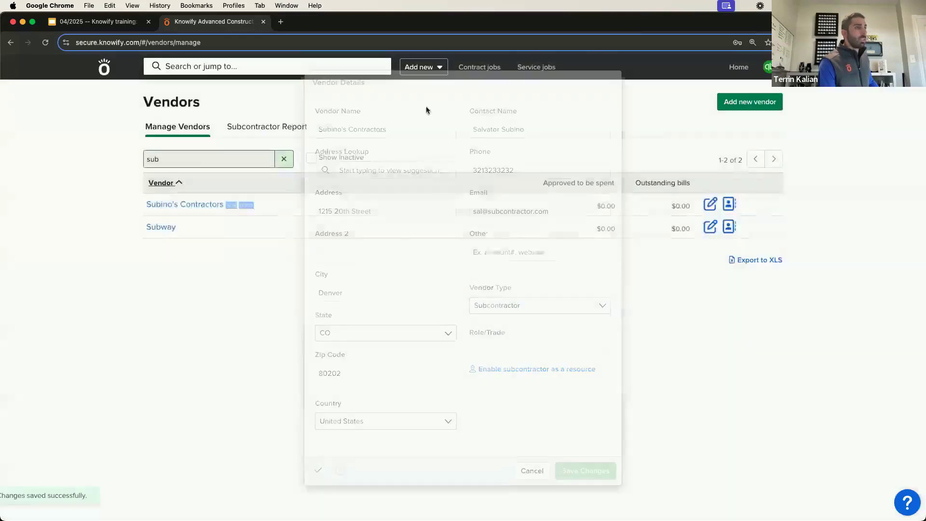
Return to the plan of the contract job Project #0000146
left_click(475, 70)
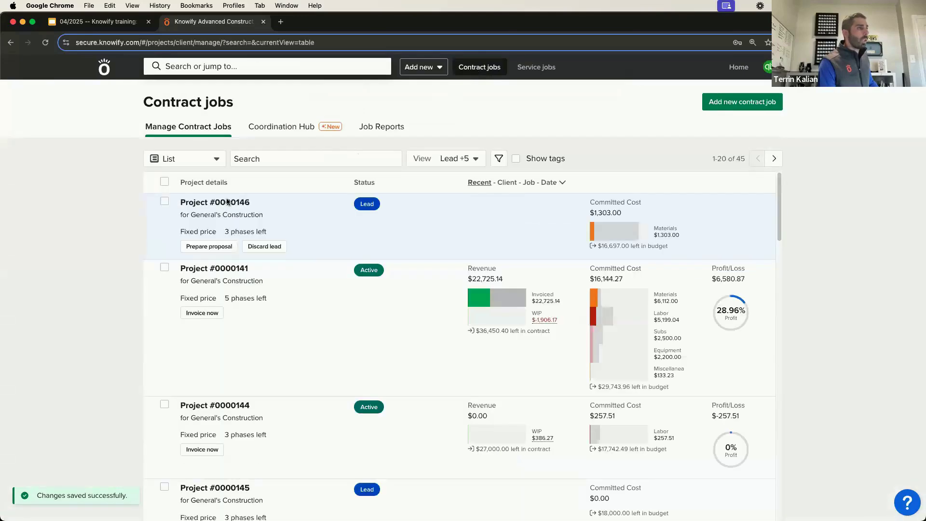
left_click(226, 202)
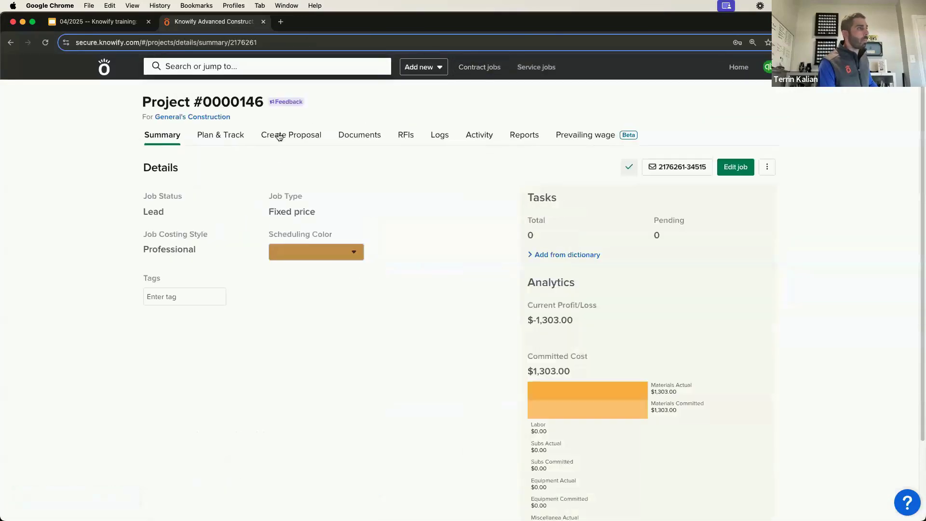
left_click(220, 135)
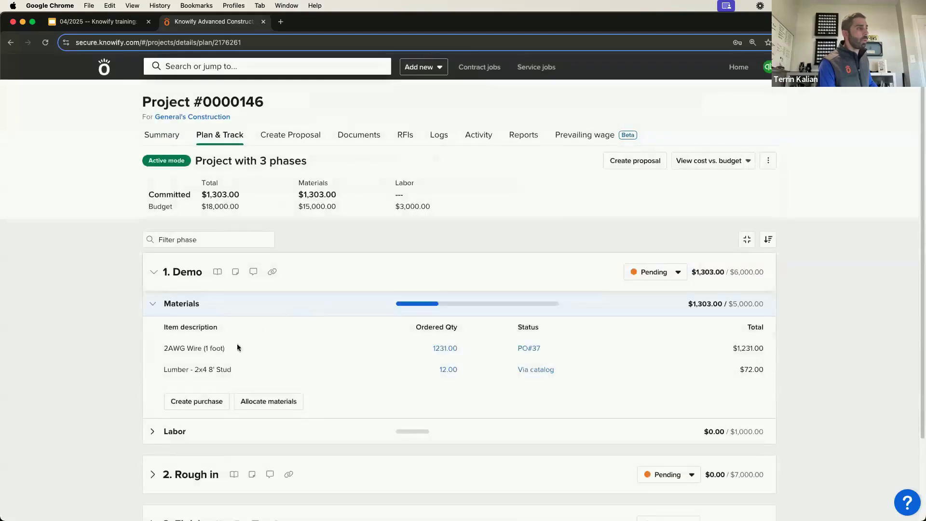
Start a new purchase from the Demo phase as an expense paid with cash or debit card, with Subino's Contractors as vendor
left_click(196, 401)
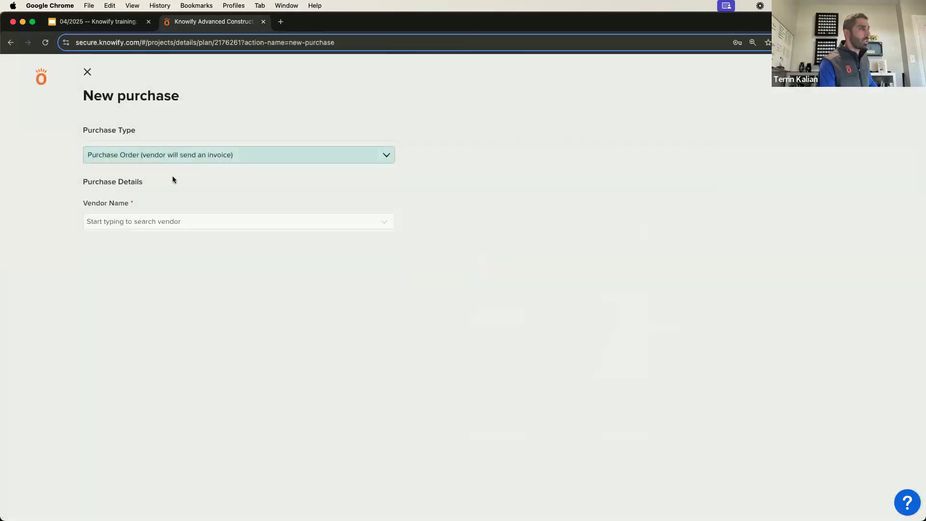
left_click(173, 155)
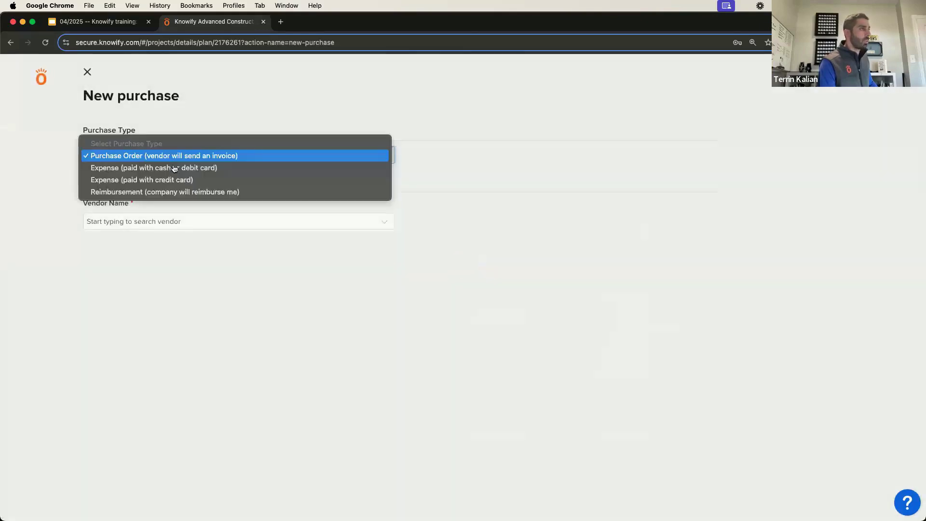
left_click(173, 166)
left_click(166, 221)
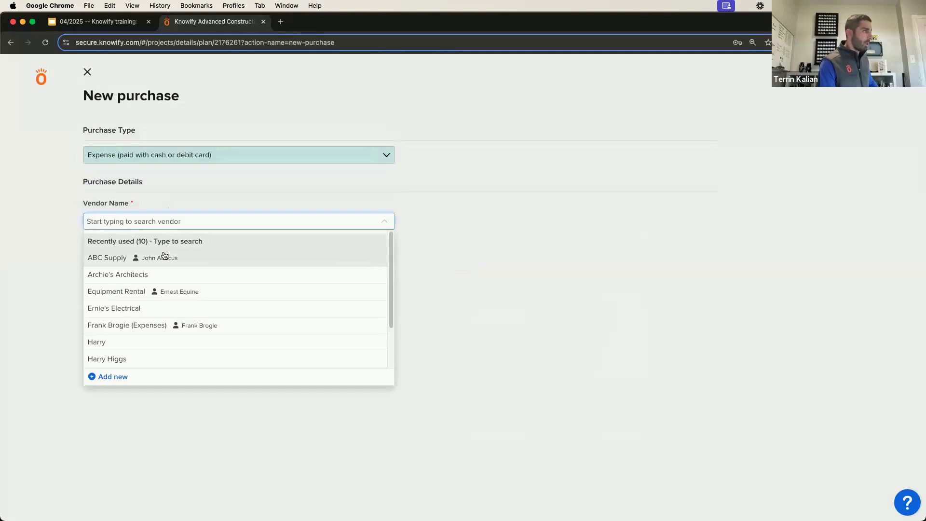
type("sub")
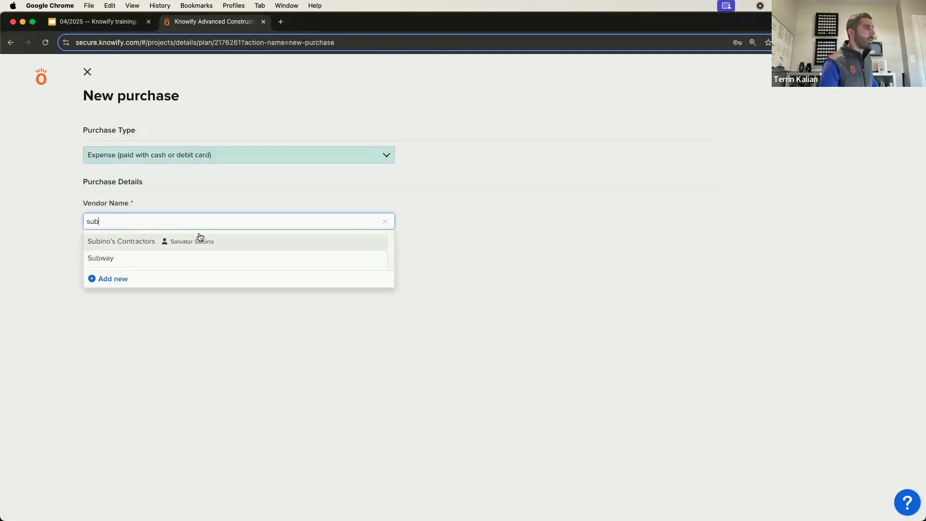
left_click(201, 241)
Add a "Misc. Demo Work" item with a unit cost of $1,000 to the purchase, and submit it with sending to QuickBooks enabled
left_click(267, 285)
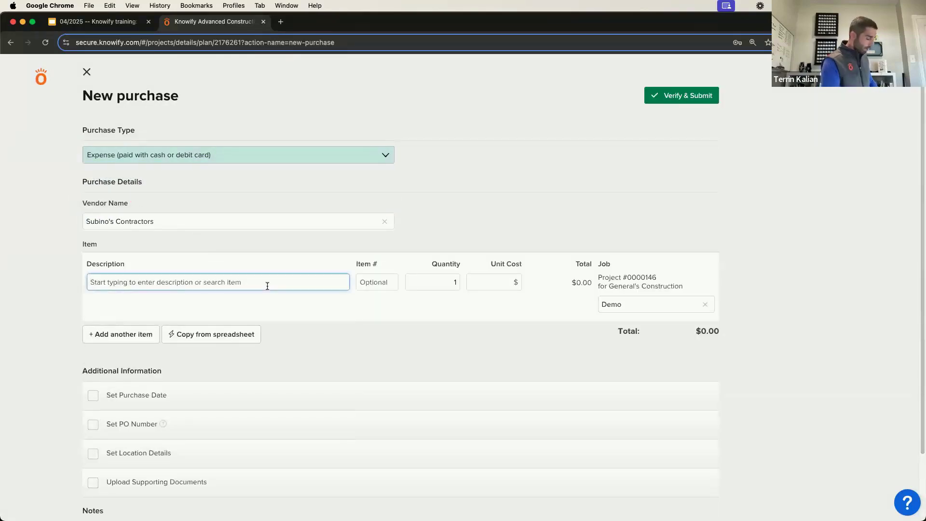
type("Misc.")
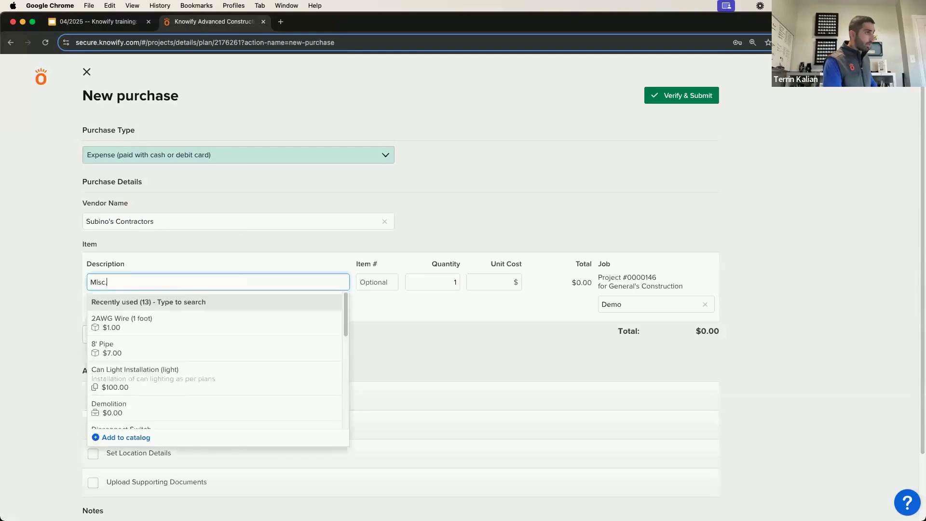
type("  Demo Work")
key("Tab")
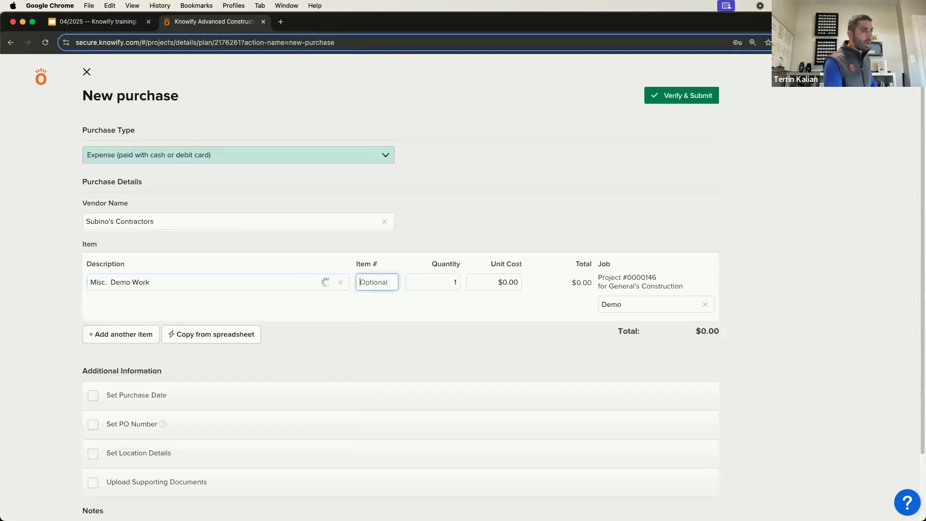
key("Tab")
key("Tab")
type("1000")
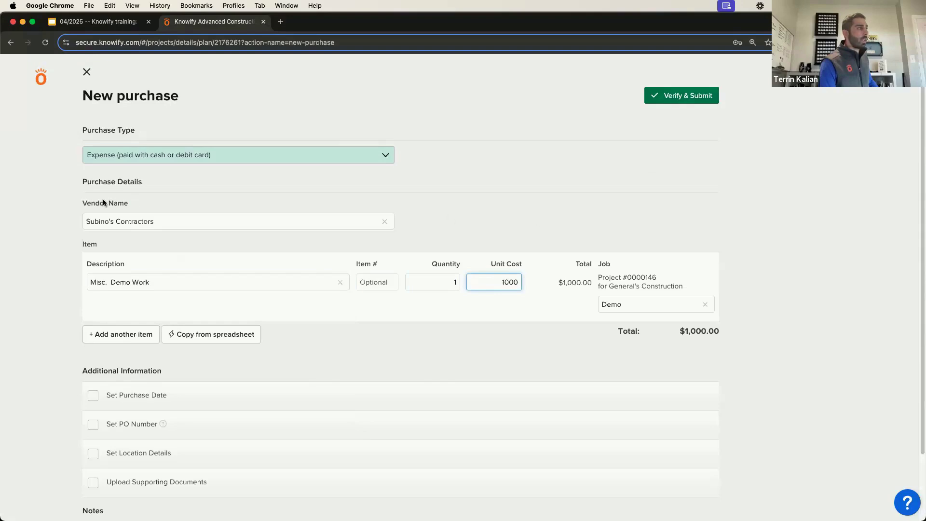
left_click(671, 96)
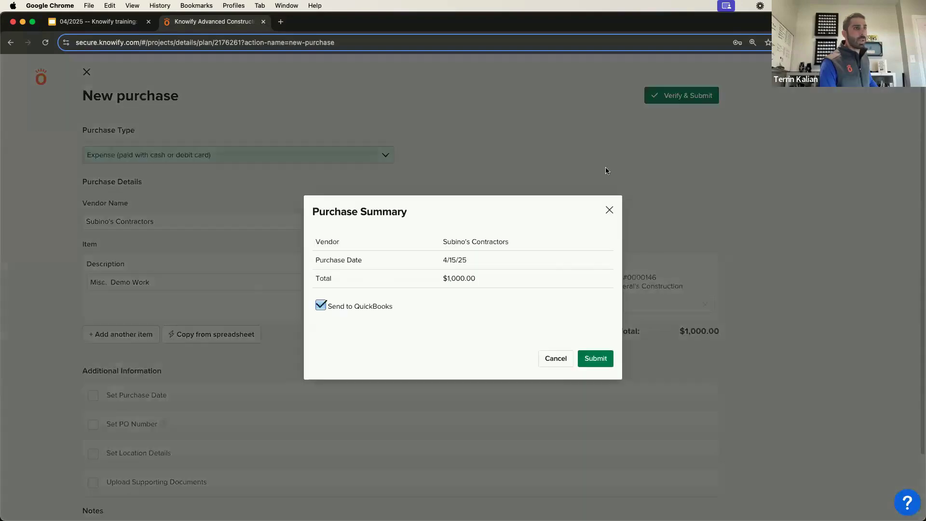
left_click(592, 360)
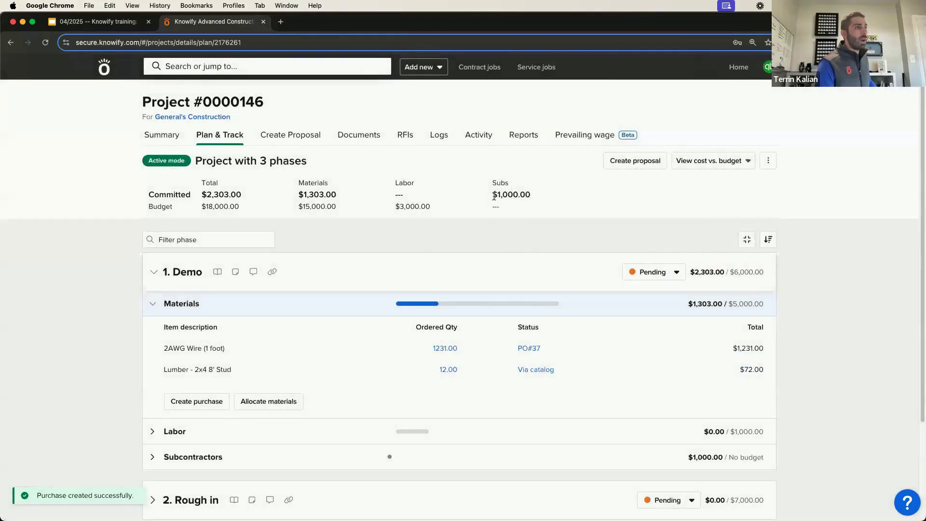
Compare the committed subs and materials costs, and expand the Subino's Contractors entry under the Demo phase's subcontractors
left_click_drag(491, 194, 538, 198)
left_click_drag(336, 195, 298, 195)
left_click(341, 192)
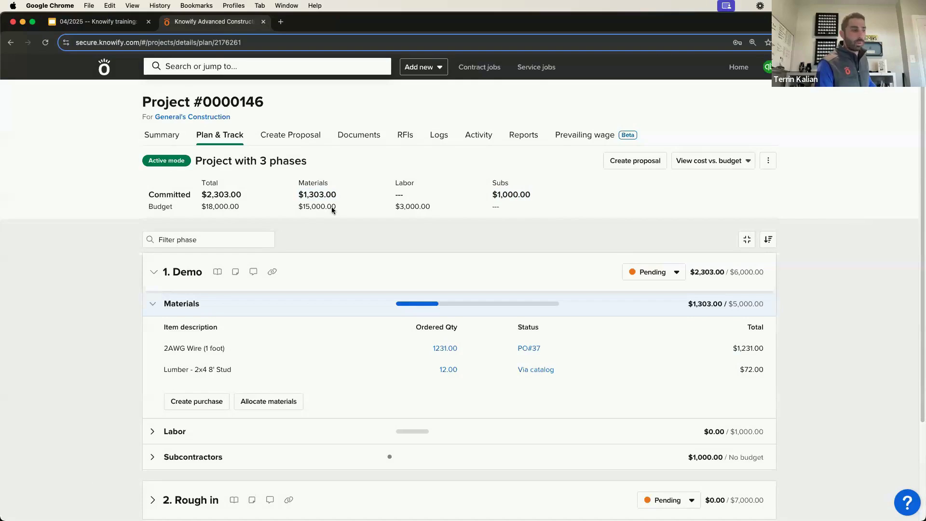
left_click(231, 457)
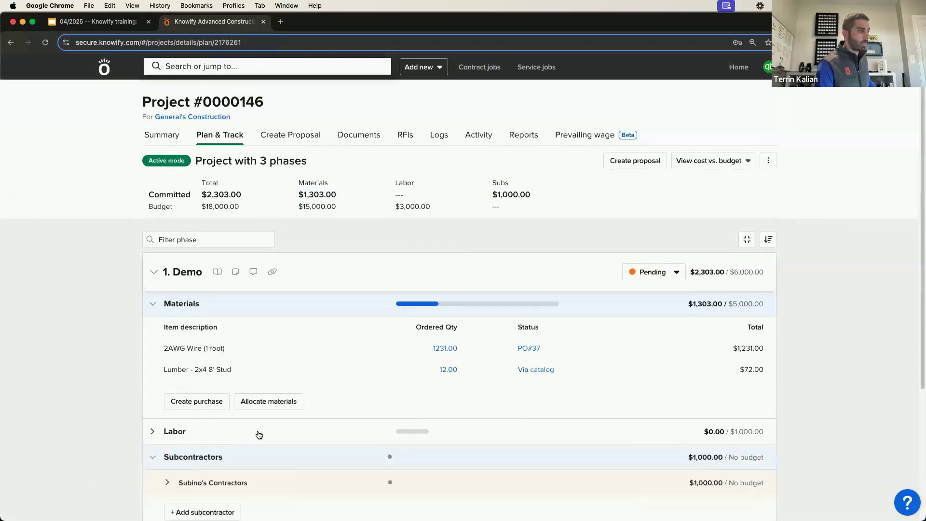
scroll(258, 433, "down", 3)
left_click(250, 400)
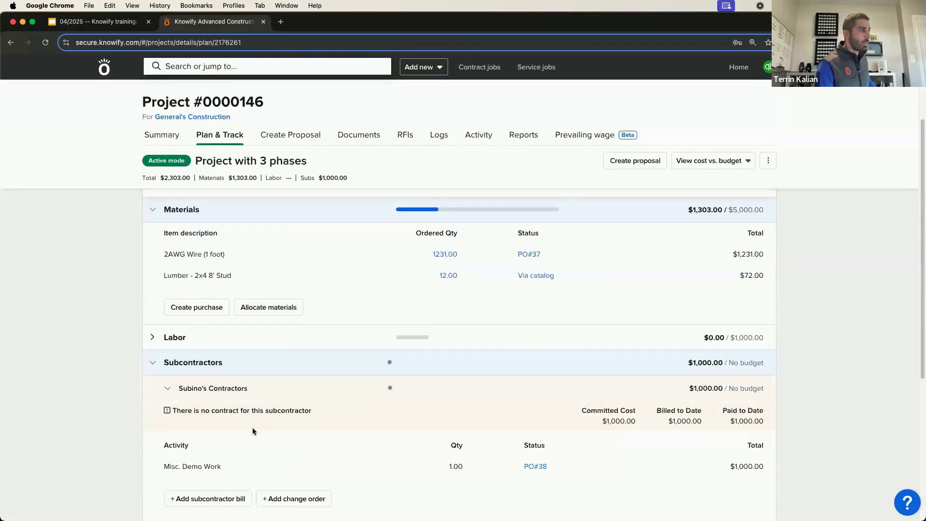
Switch the project plan to budget mode and go to the budget fields of the Rough in phase
scroll(252, 427, "up", 5)
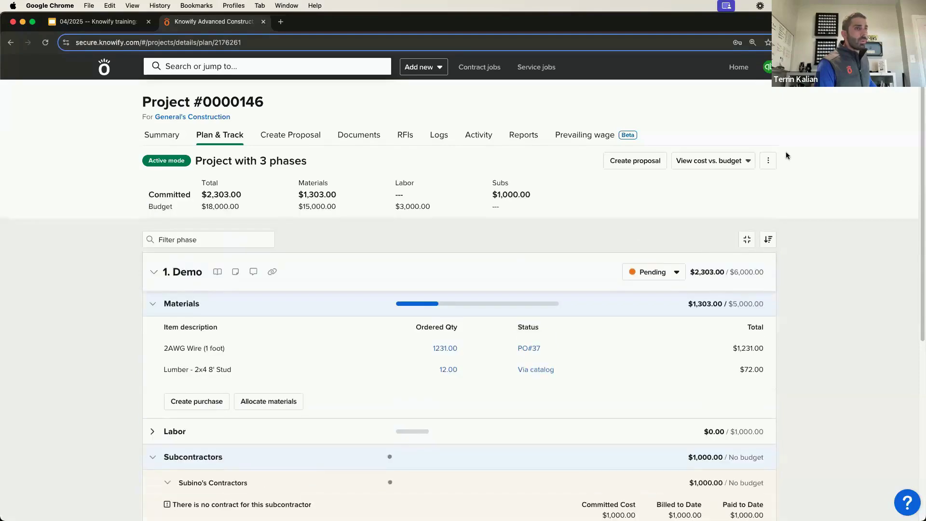
left_click(768, 161)
left_click(699, 187)
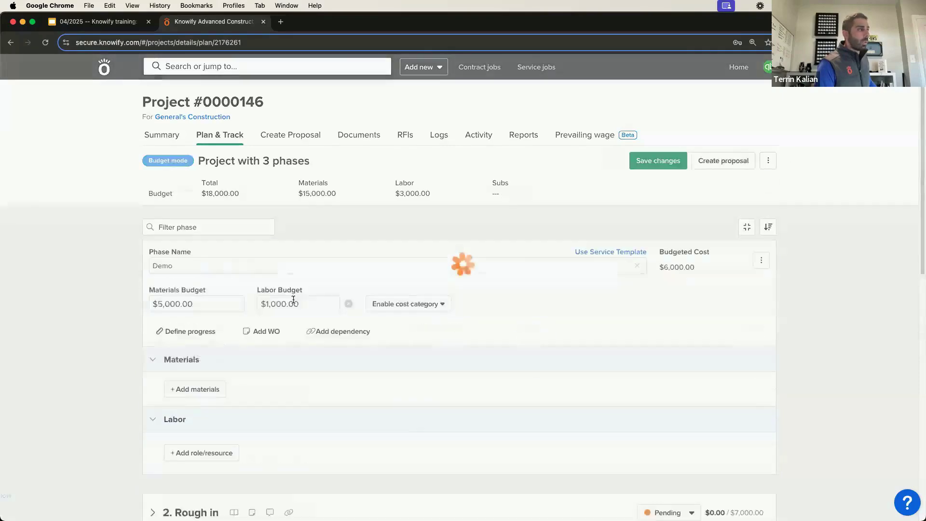
scroll(412, 306, "down", 5)
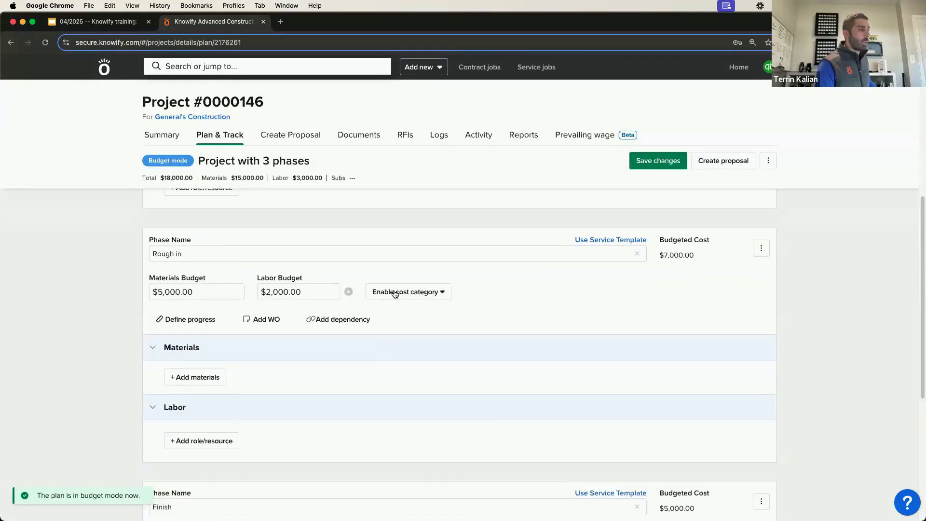
Enable the subcontractors cost category for the Rough in phase with a $3,000 budget, and return the plan to active mode
left_click(395, 299)
left_click(400, 316)
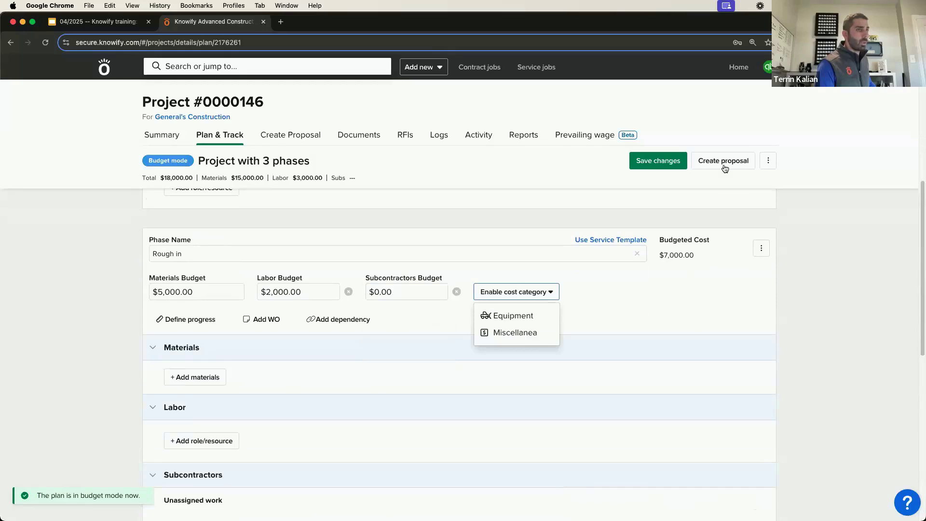
left_click(397, 293)
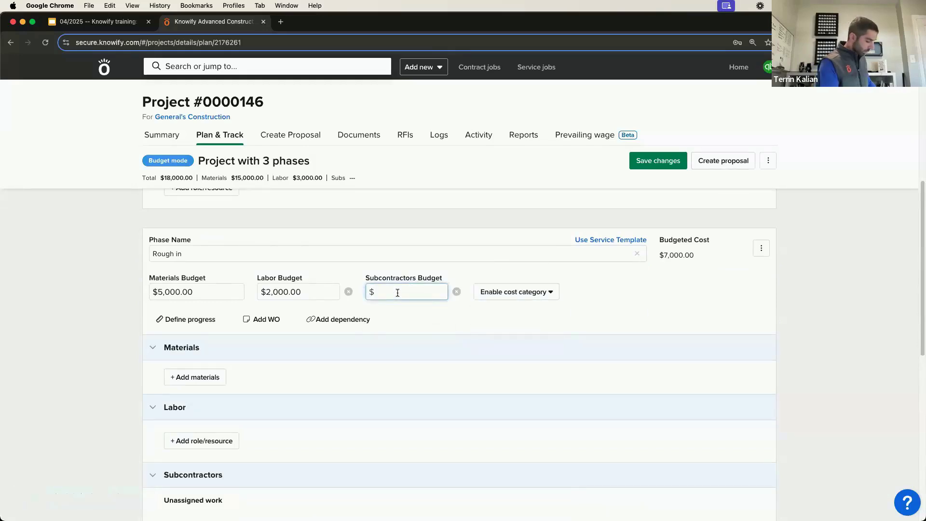
type("3000")
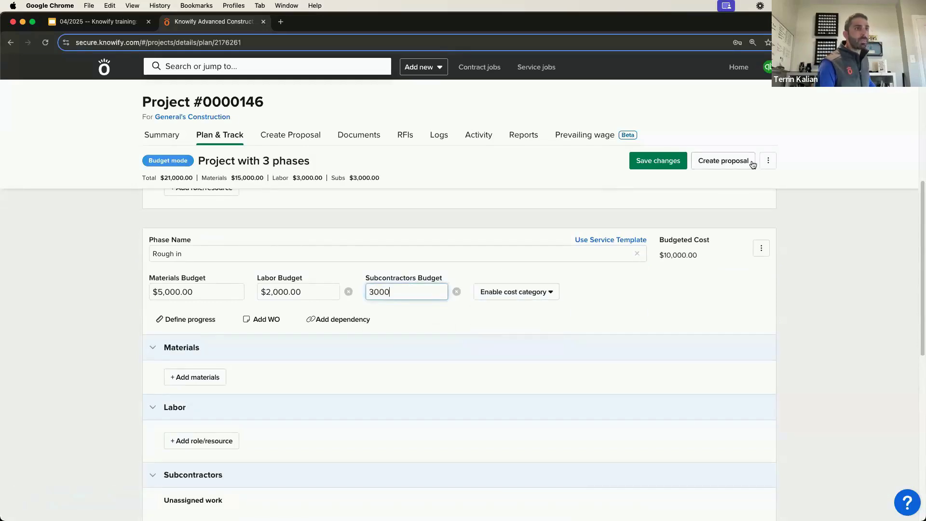
left_click(767, 165)
left_click(713, 186)
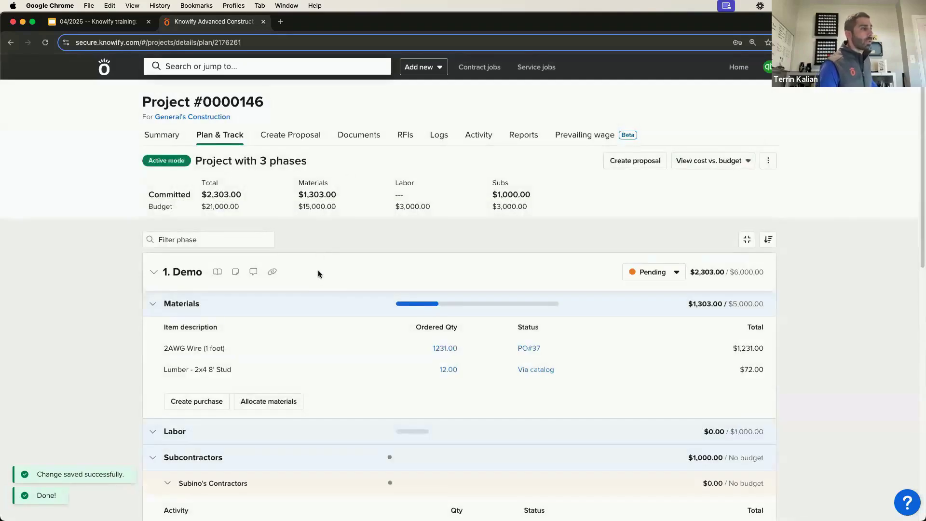
Collapse the Demo phase's materials and subcontractors, and select Subino's Contractors as a new subcontractor for the Rough in phase
left_click(316, 301)
left_click(247, 355)
scroll(250, 354, "down", 1)
scroll(250, 355, "down", 3)
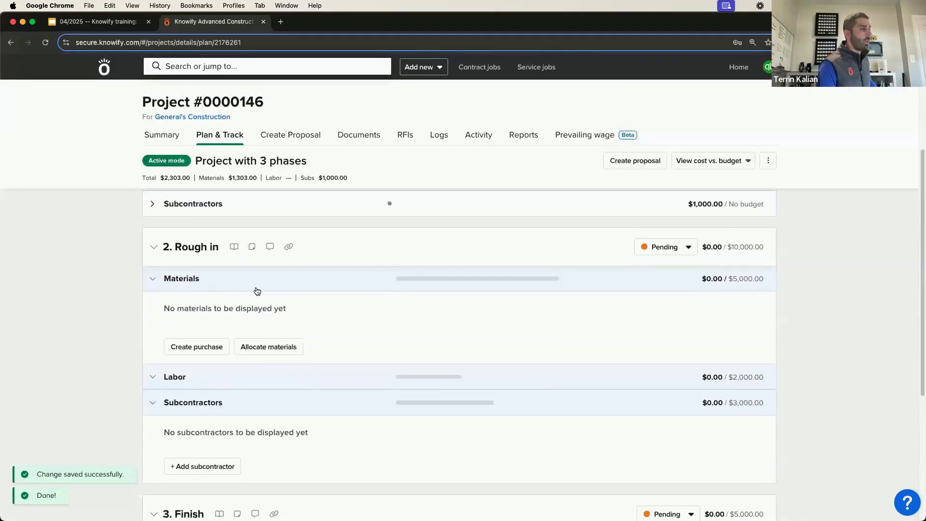
left_click(193, 466)
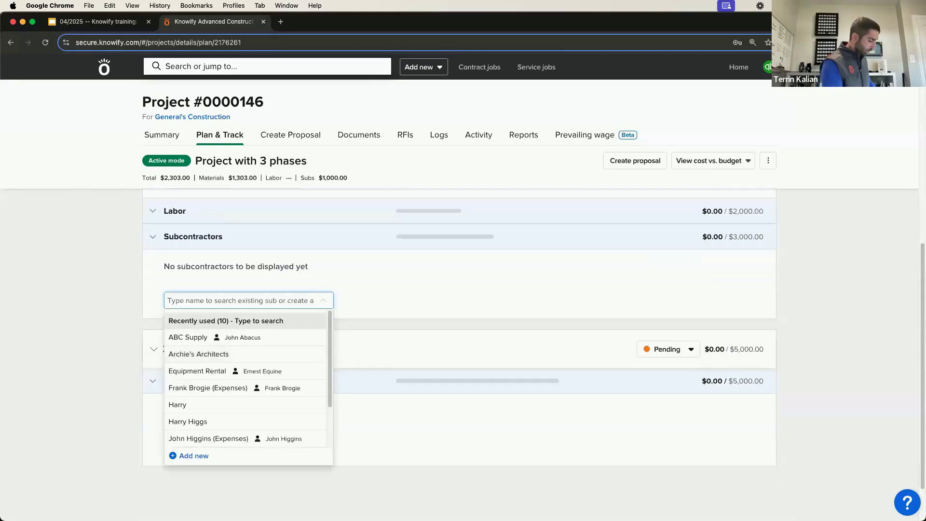
type("sub")
left_click(231, 318)
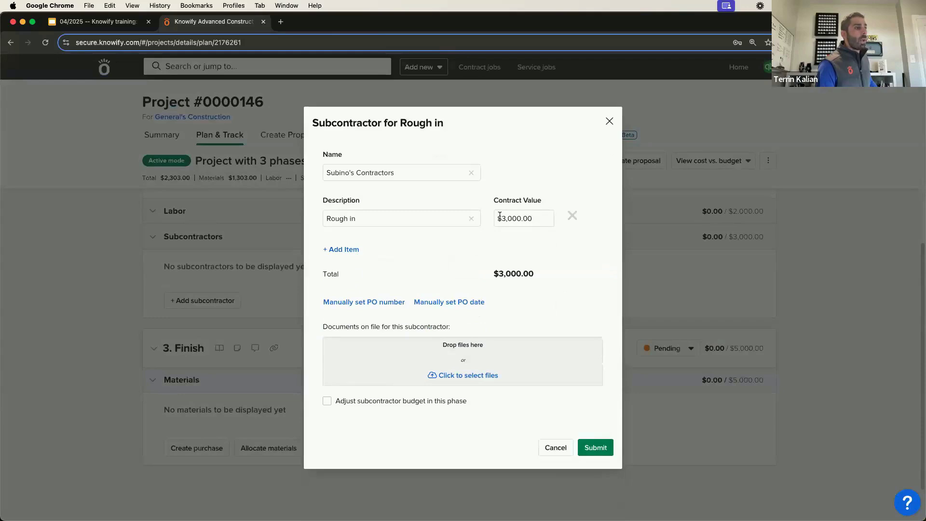
Set the subcontractor's Rough in contract value to $2,800, and submit the contract to create its purchase order
double_click(530, 219)
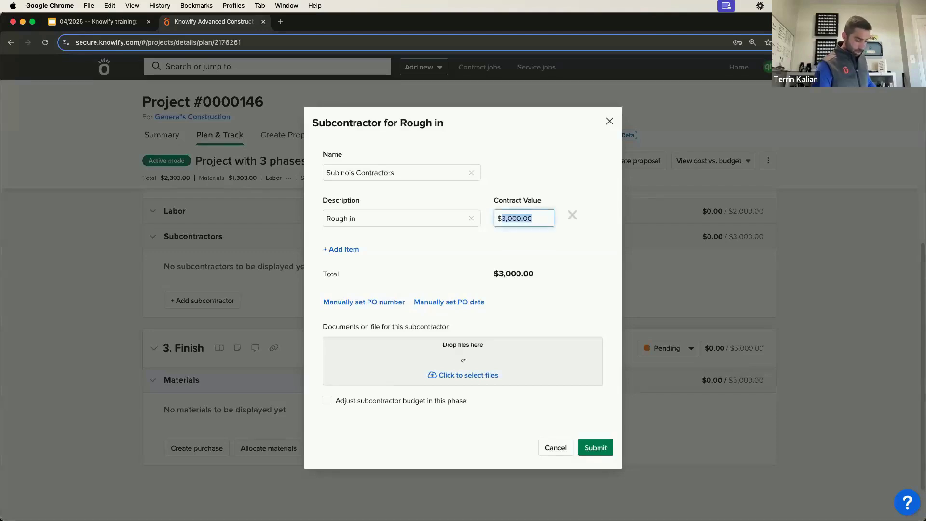
type("2800")
left_click(342, 249)
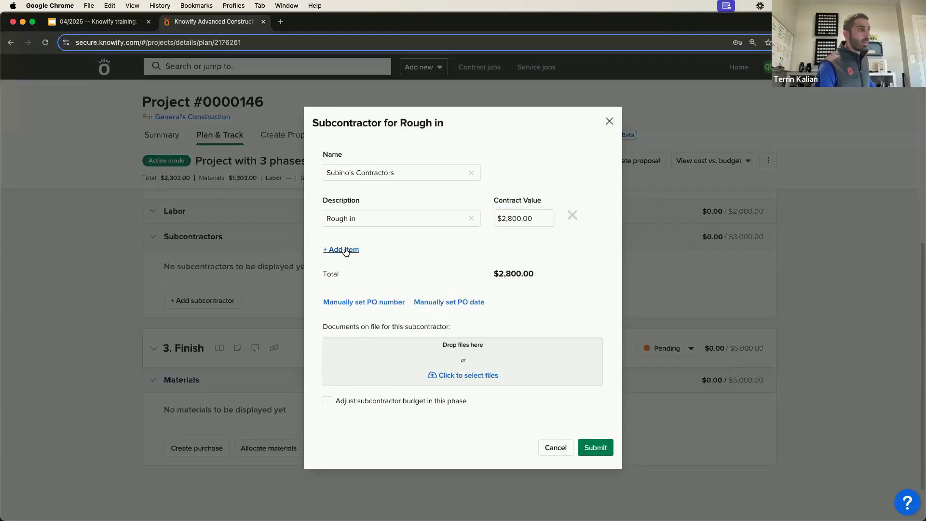
left_click(571, 237)
left_click(594, 448)
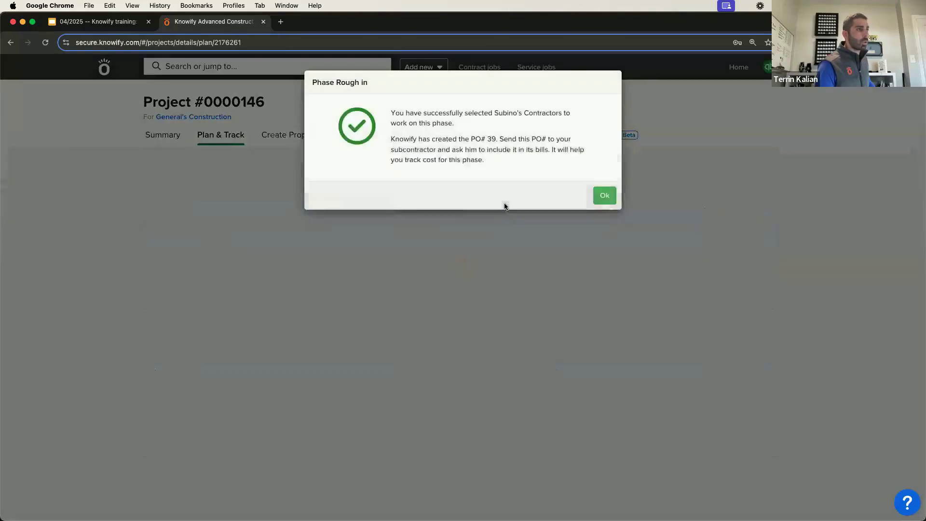
left_click(597, 200)
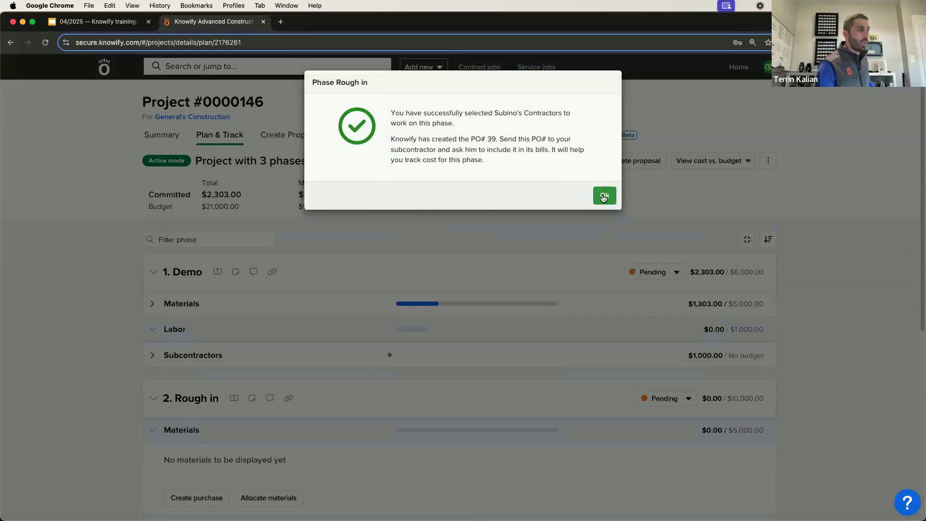
left_click(603, 197)
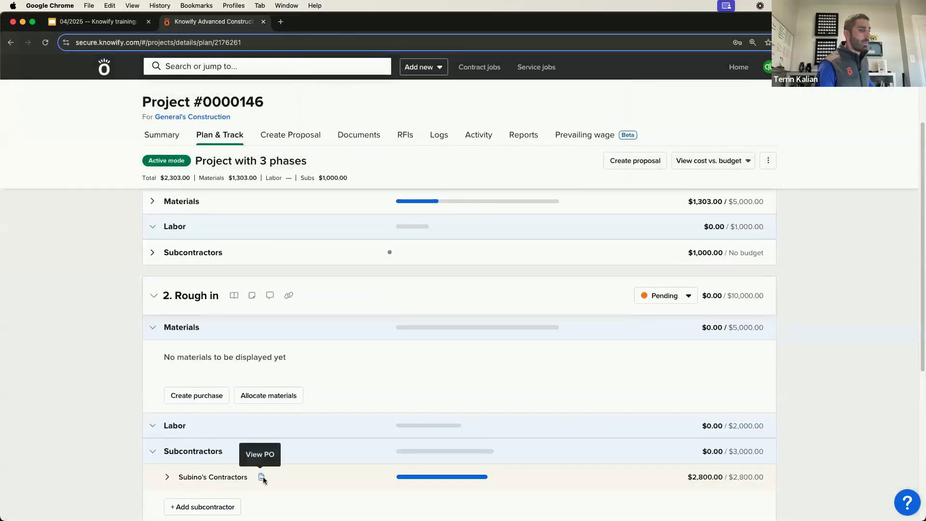
View the Rough in purchase order for Subino's Contractors and its email draft, and close both without sending
left_click(261, 476)
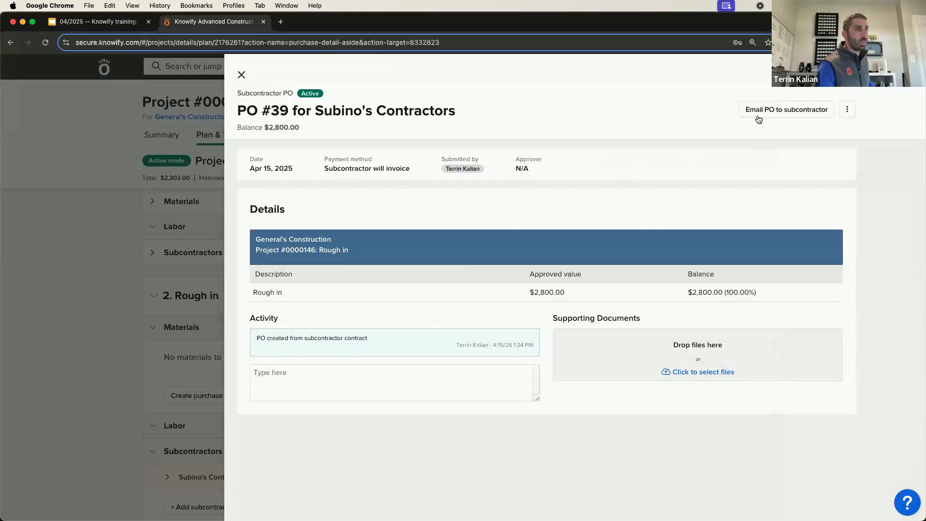
left_click(758, 115)
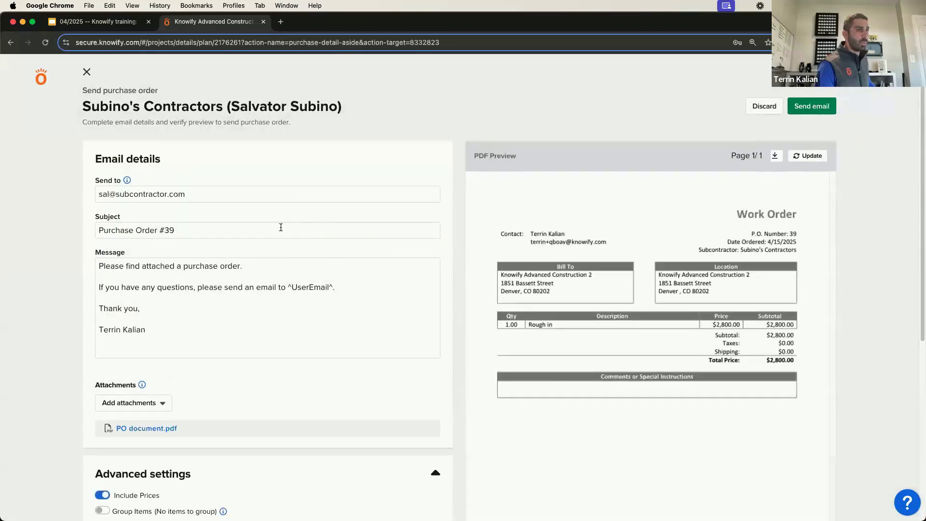
left_click(87, 73)
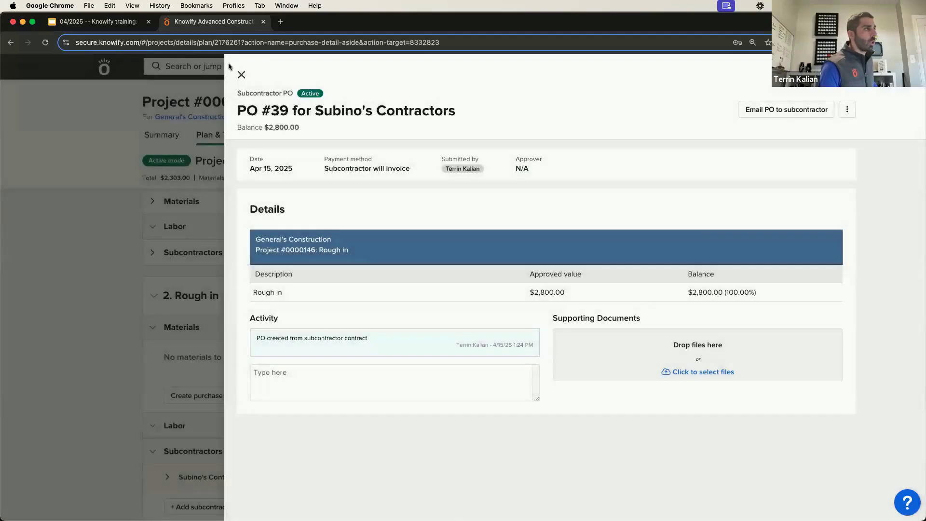
left_click(238, 72)
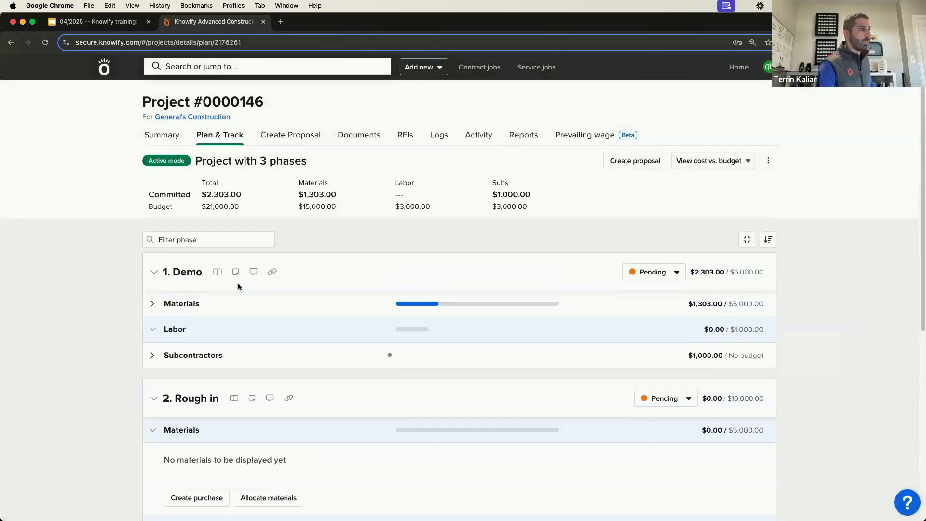
Start a new purchase from the Demo phase's materials as a credit card expense on Master Card, with ABC Supply as vendor
left_click(175, 310)
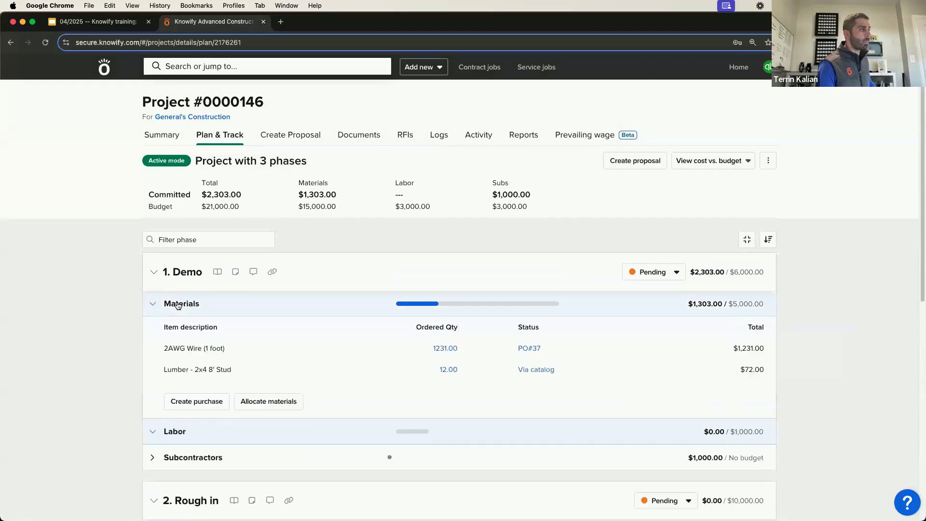
left_click(197, 402)
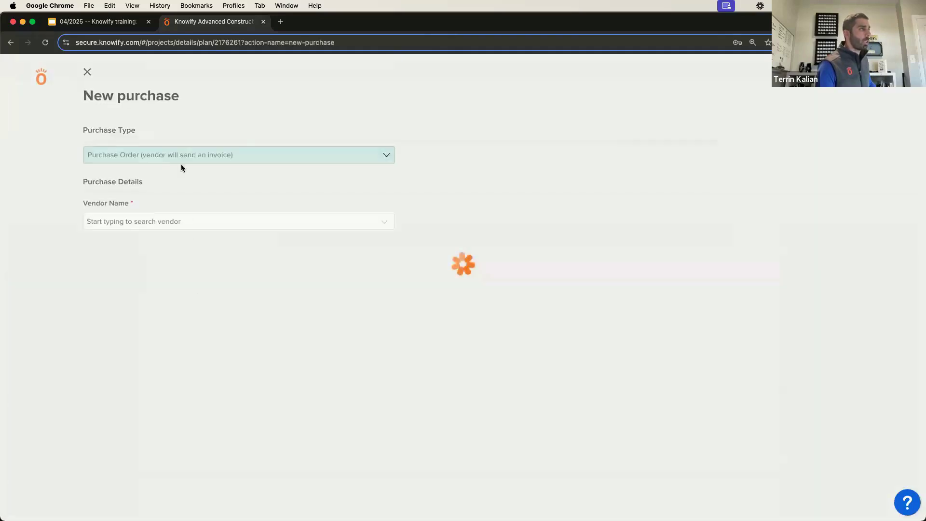
left_click(183, 155)
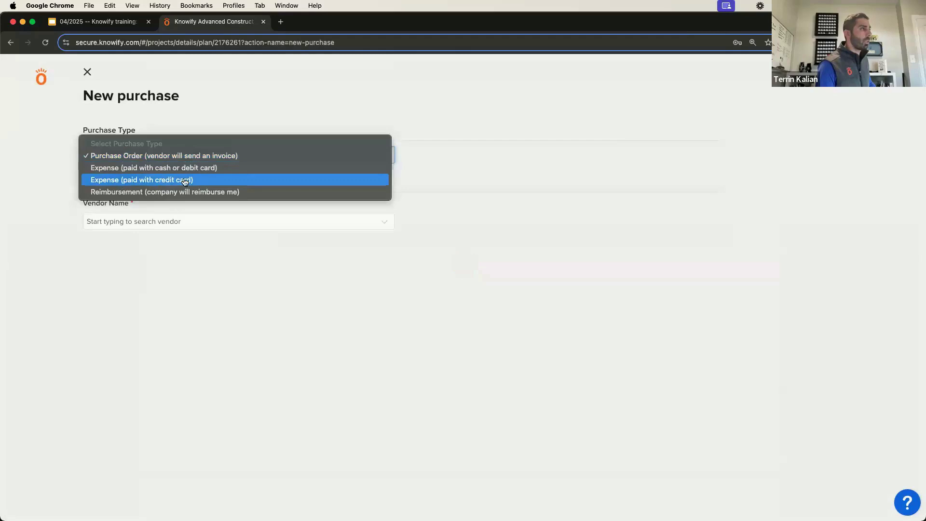
left_click(207, 179)
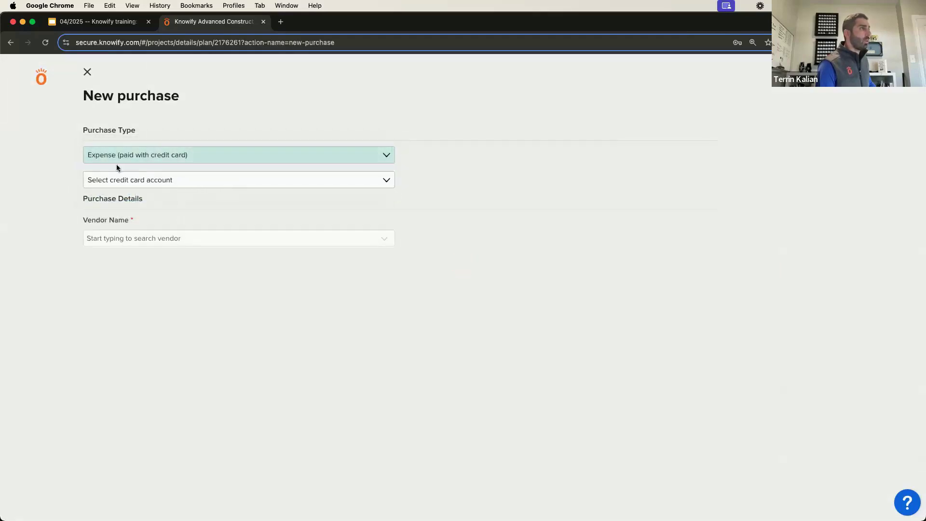
left_click(134, 181)
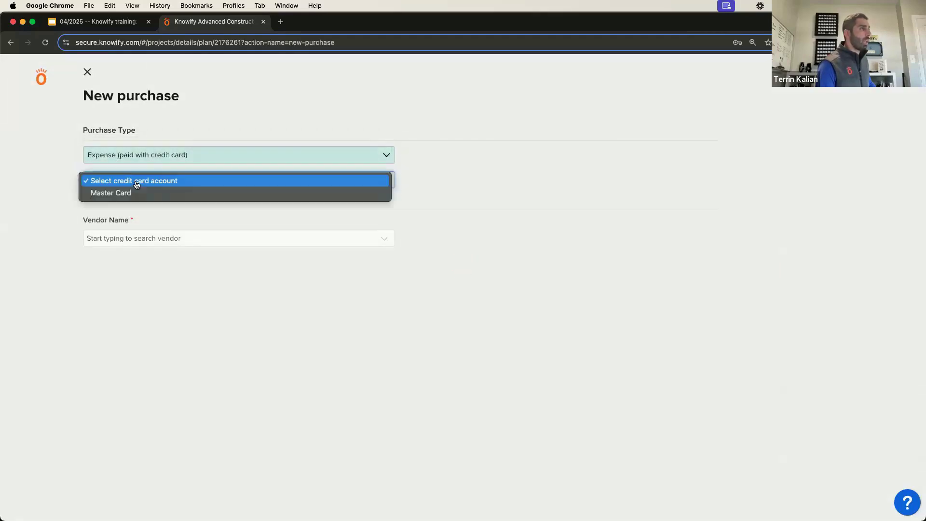
left_click(197, 193)
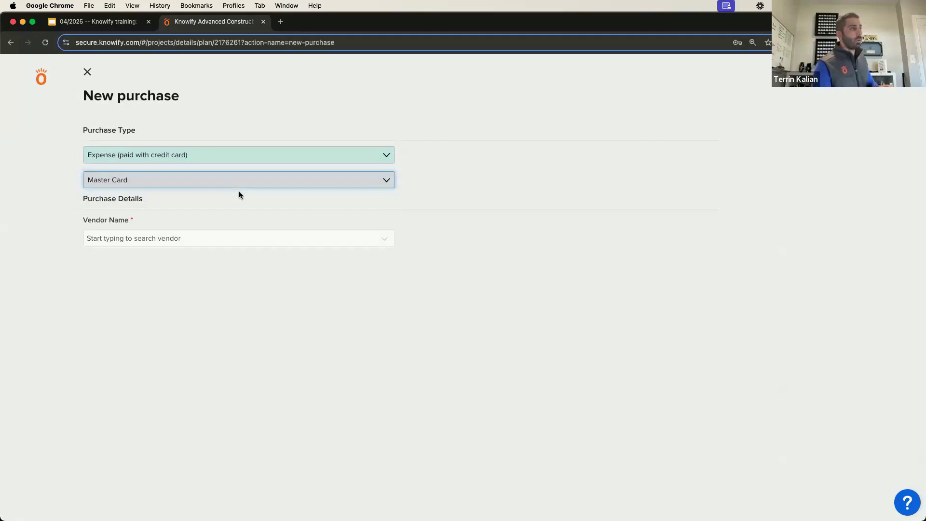
left_click(212, 245)
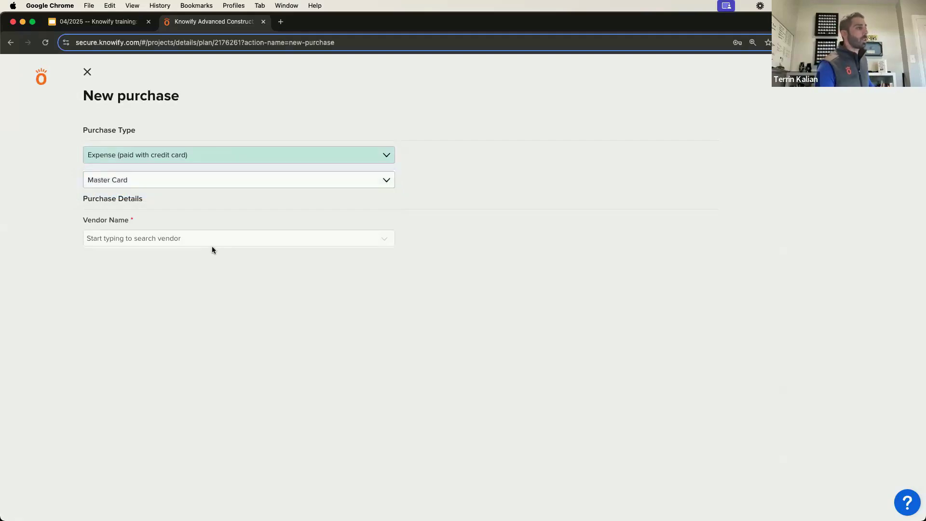
left_click(171, 271)
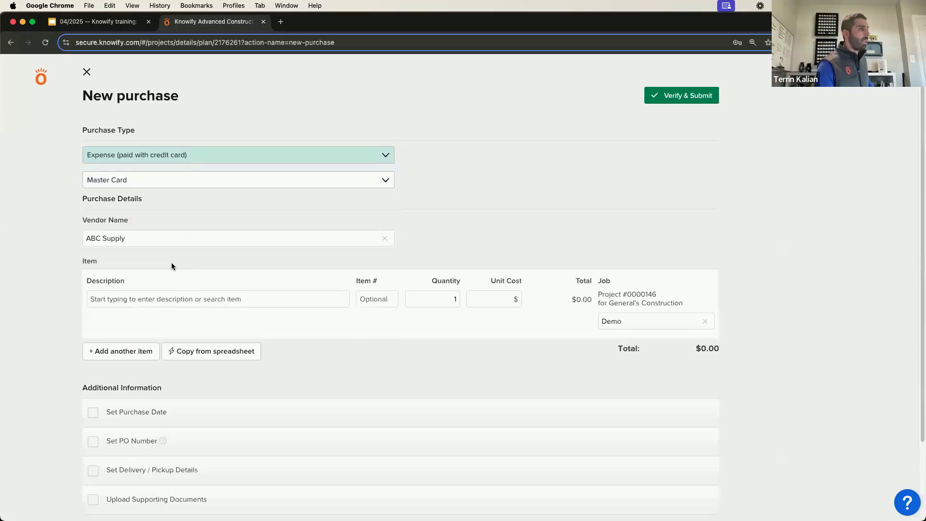
Add the catalog item 8' Pipe to the purchase with a quantity of 50
left_click(179, 291)
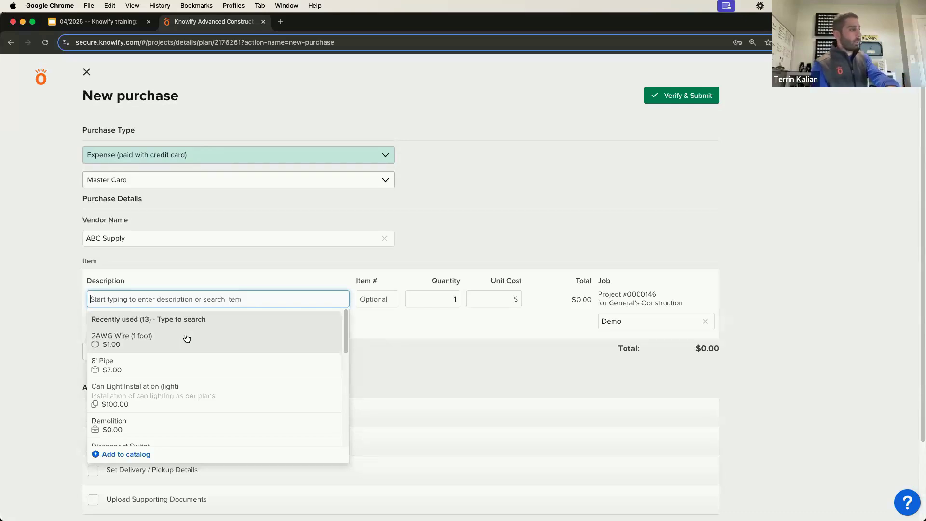
left_click(159, 363)
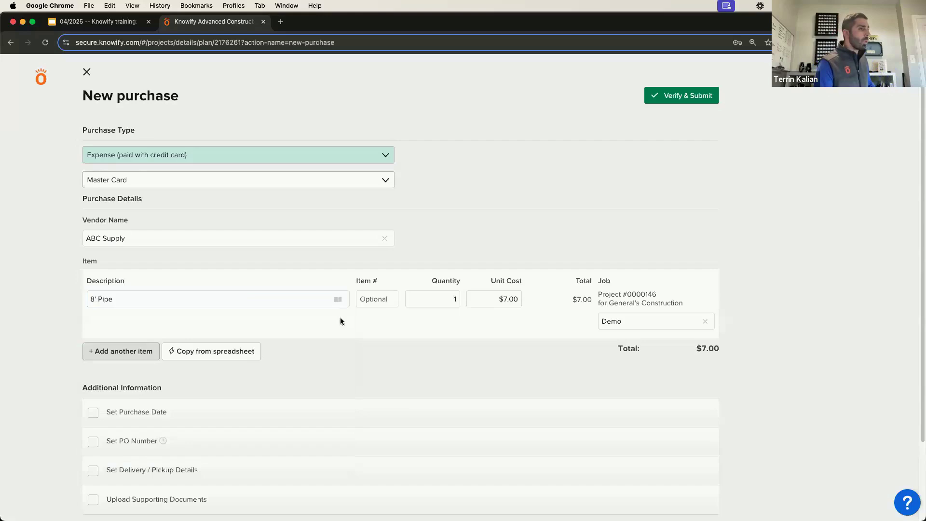
left_click(450, 293)
type("50")
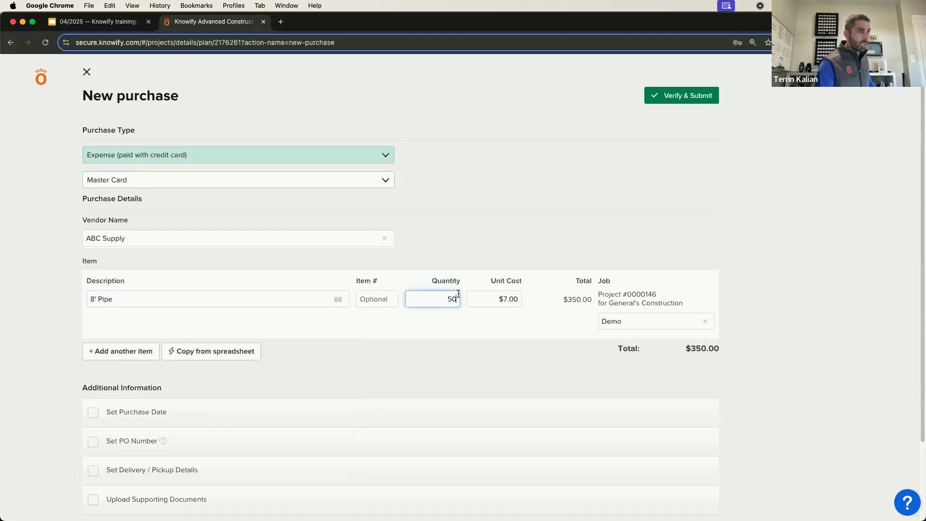
Set the purchase date to 04/04/25
scroll(248, 335, "down", 1)
left_click(93, 395)
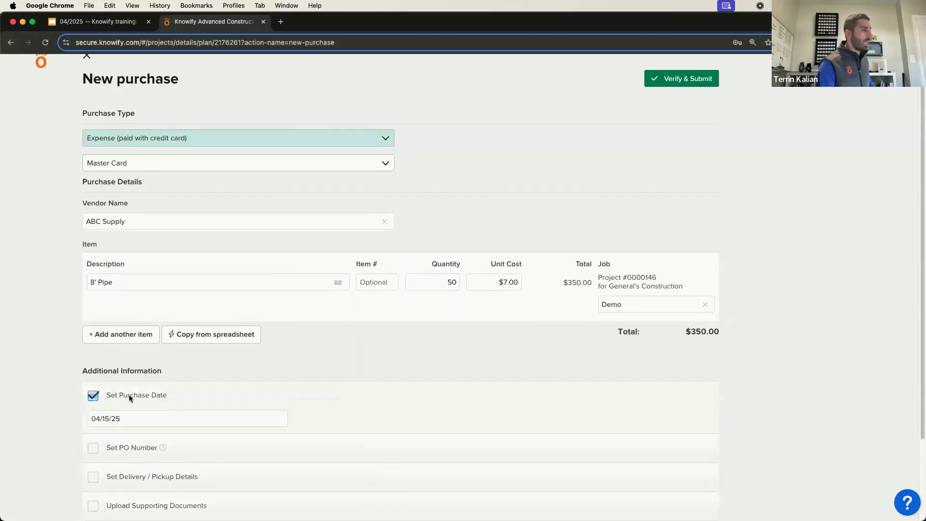
scroll(129, 395, "down", 1)
left_click(115, 404)
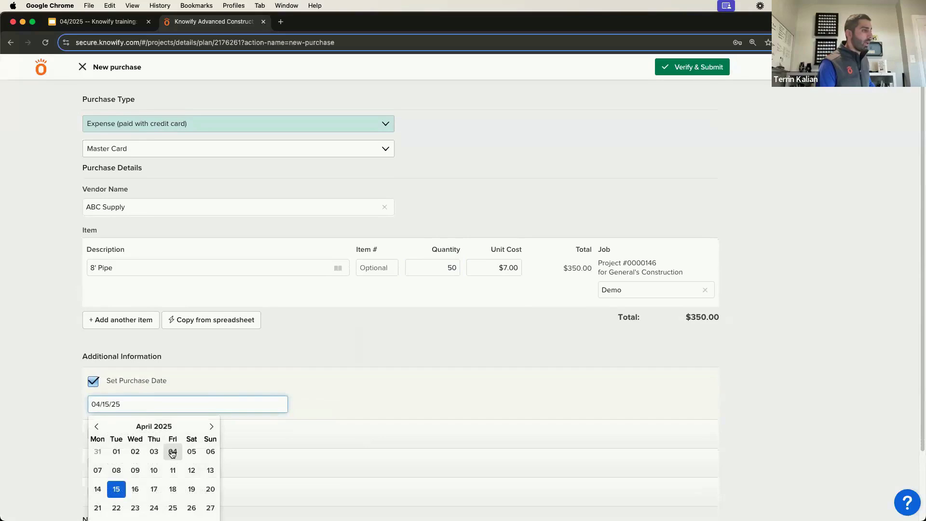
left_click(172, 451)
Verify the vendor, date and total of the ABC Supply purchase, submit it with sending to QuickBooks enabled, and check its status
scroll(281, 362, "down", 3)
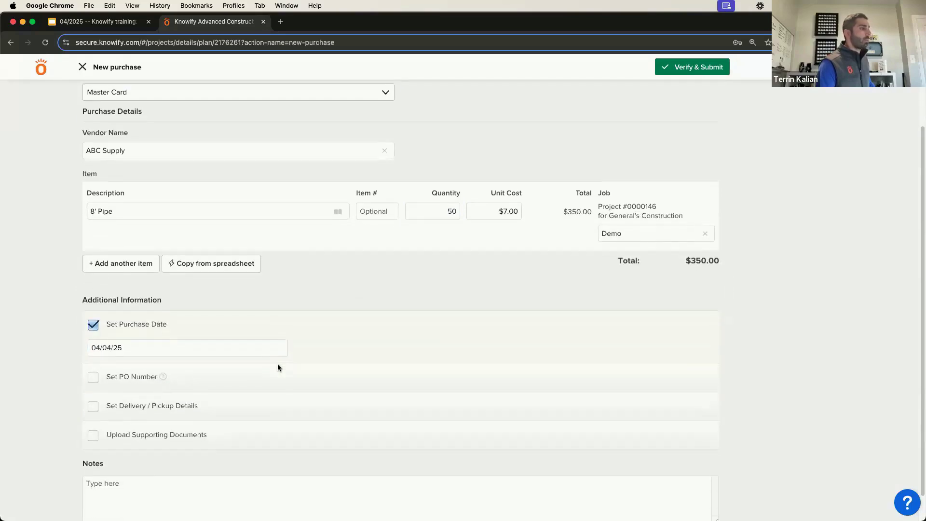
left_click(684, 66)
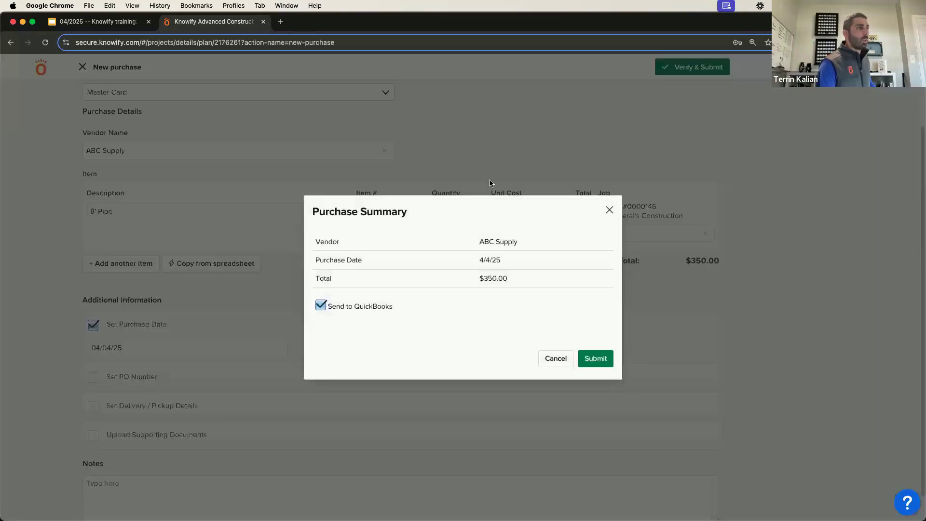
left_click_drag(519, 279, 316, 240)
left_click(456, 272)
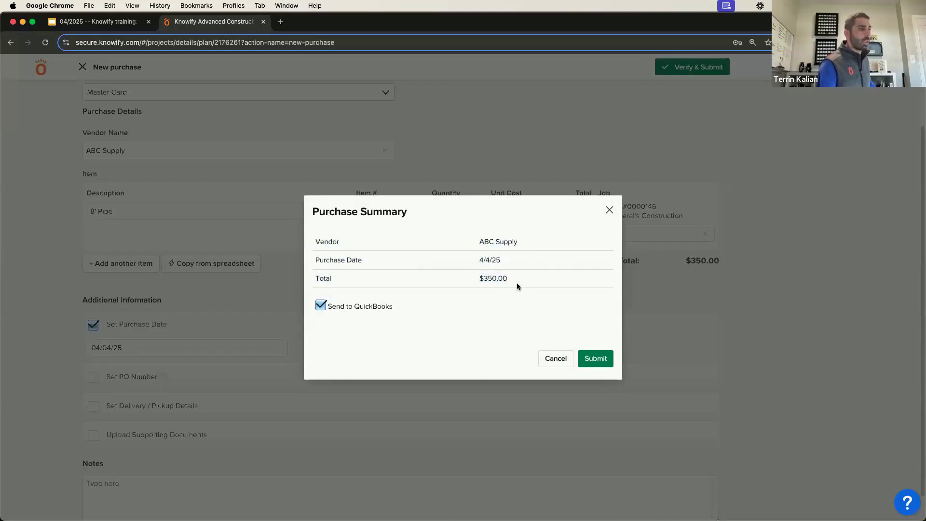
left_click_drag(517, 284, 478, 280)
left_click_drag(525, 259, 472, 263)
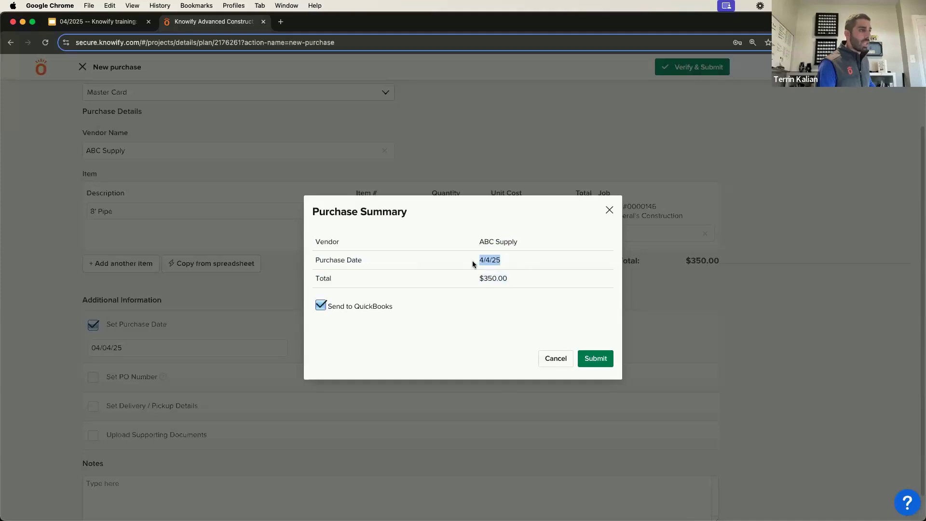
left_click(589, 358)
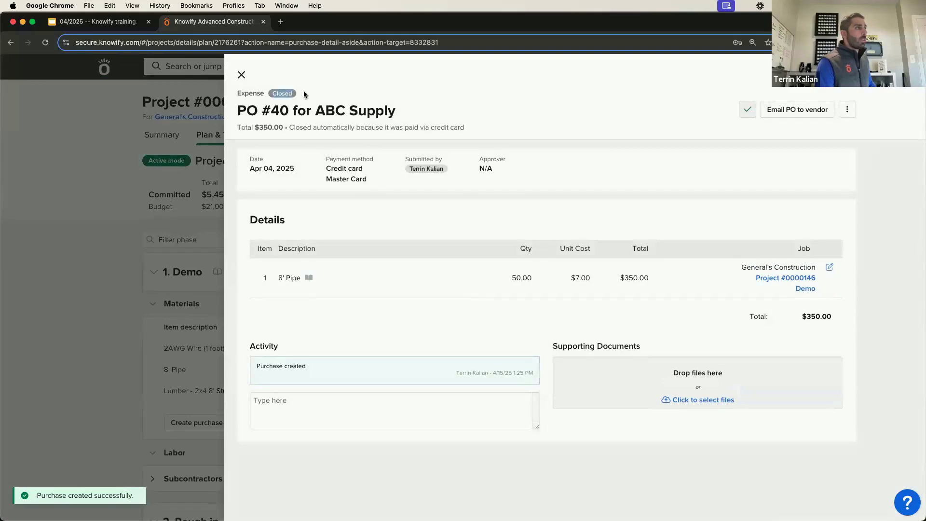
left_click_drag(280, 93, 273, 93)
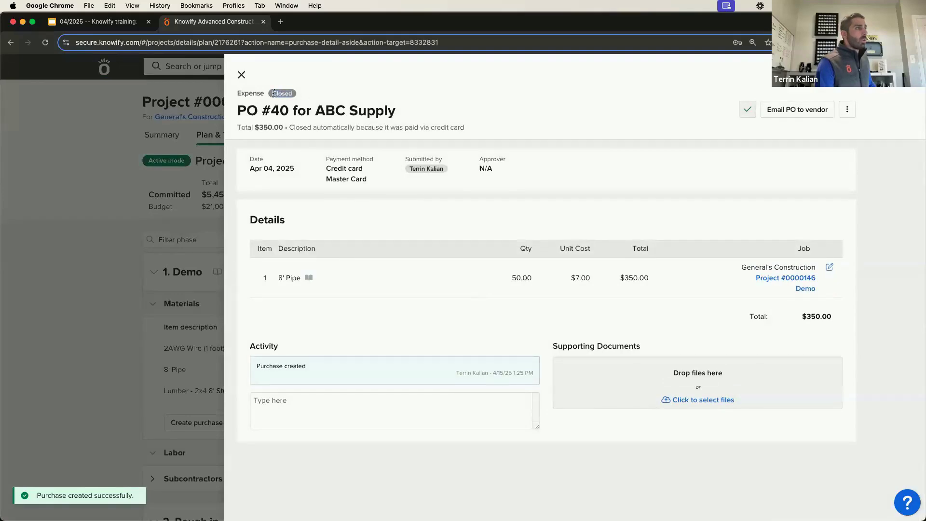
Close the purchase details and filter the company-wide Purchases list to the date range 4/1/25 to 4/15/25
left_click(240, 75)
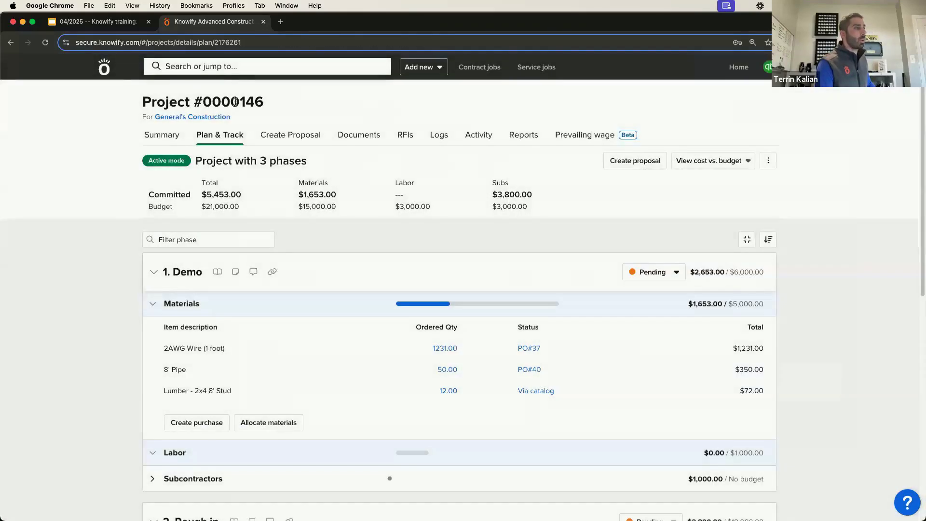
left_click(106, 69)
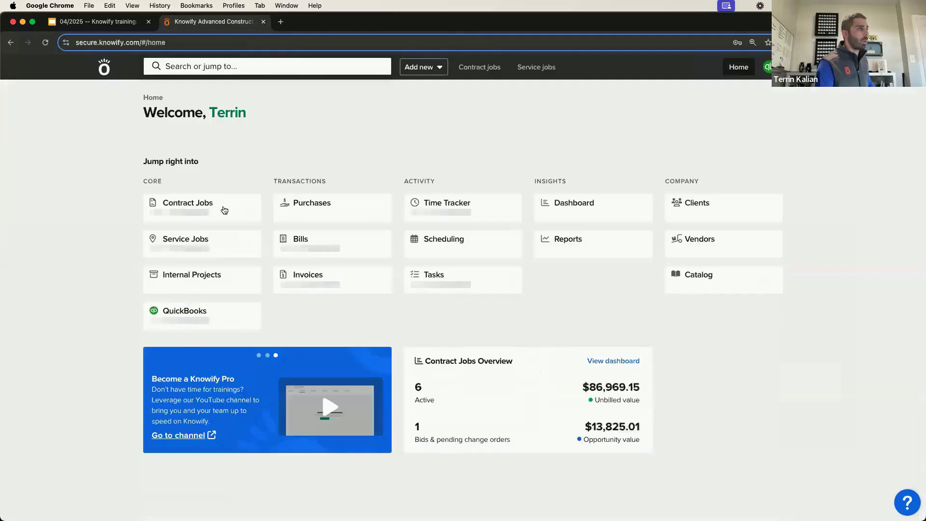
left_click(301, 193)
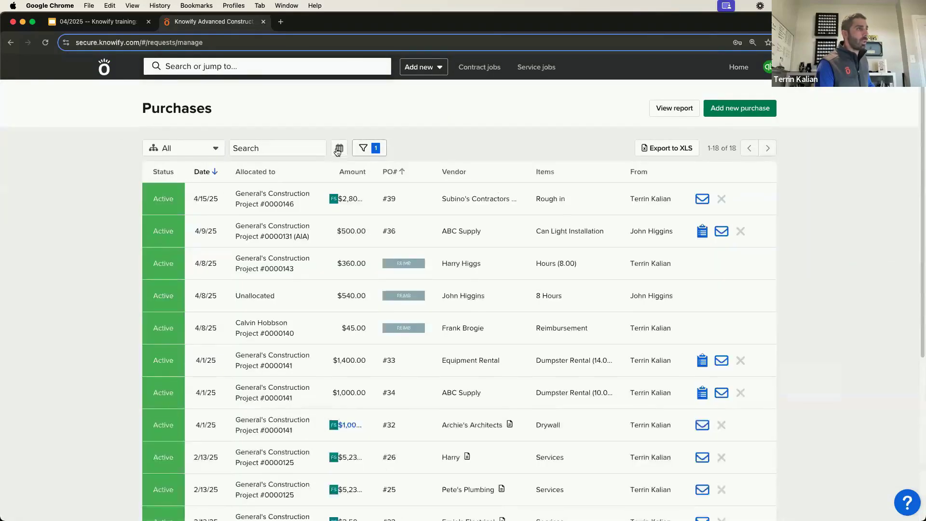
left_click(339, 148)
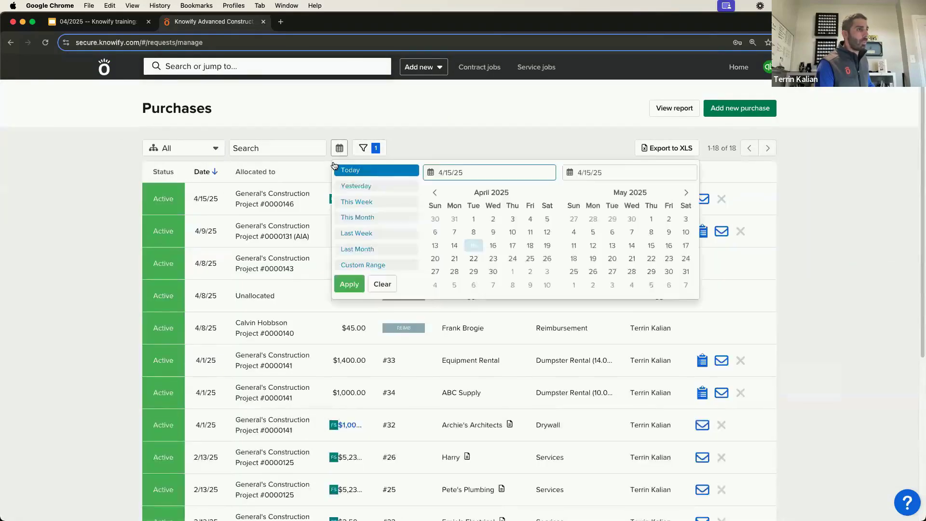
left_click(473, 219)
left_click(472, 246)
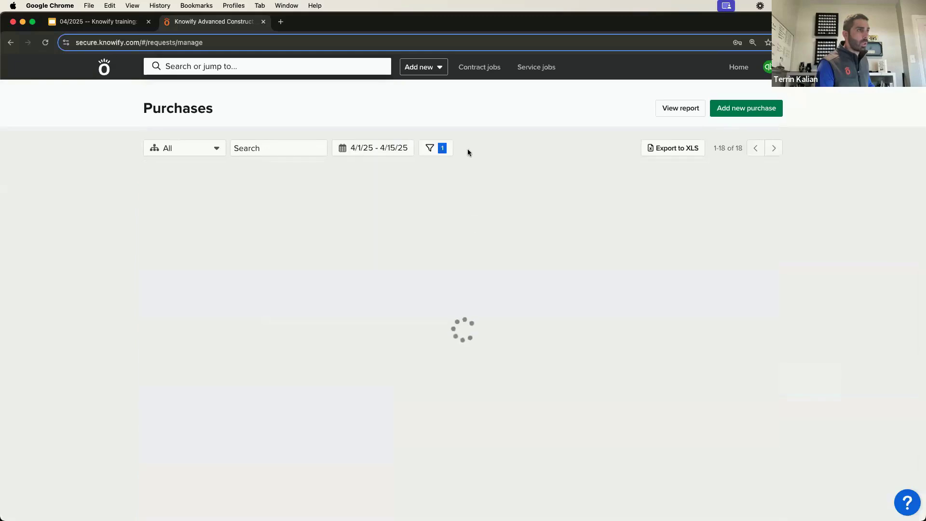
Add Closed to the status filter of the Purchases list and review the payment types of the closed purchases
left_click(436, 149)
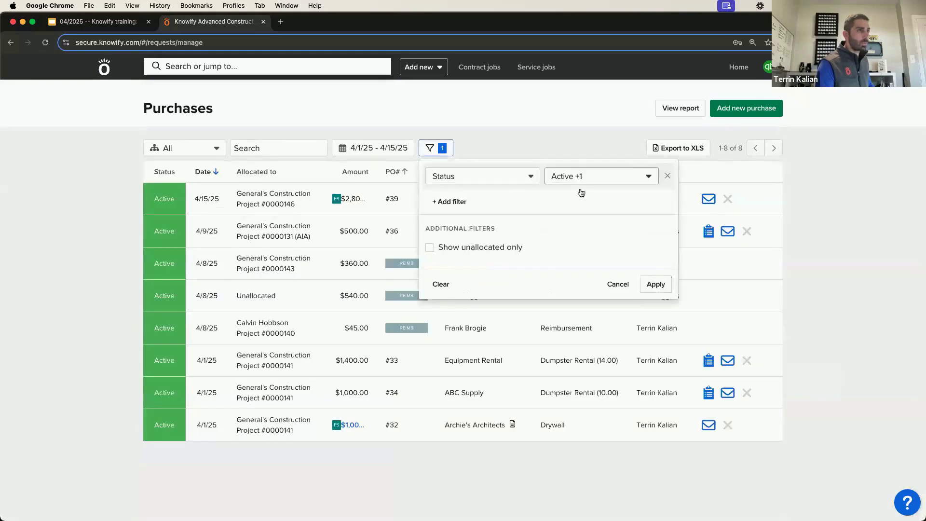
left_click(579, 178)
left_click(580, 231)
left_click(652, 284)
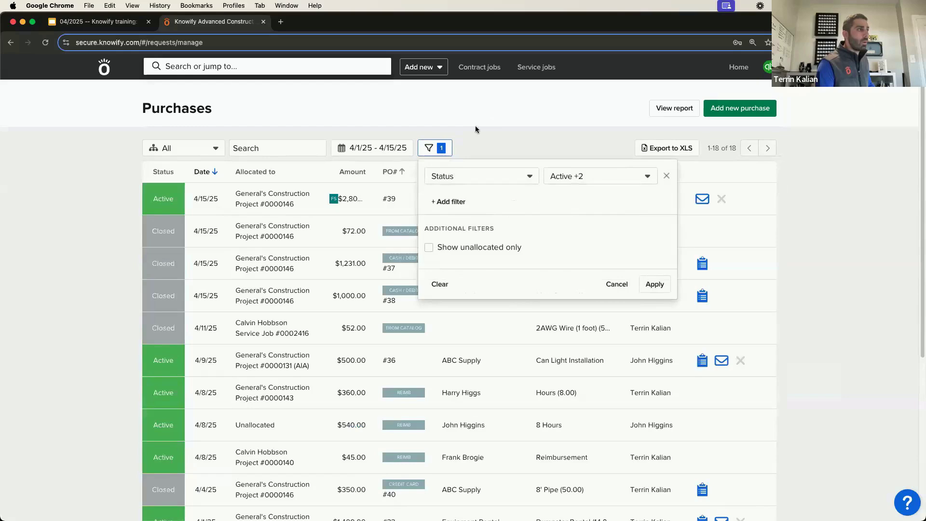
left_click(476, 125)
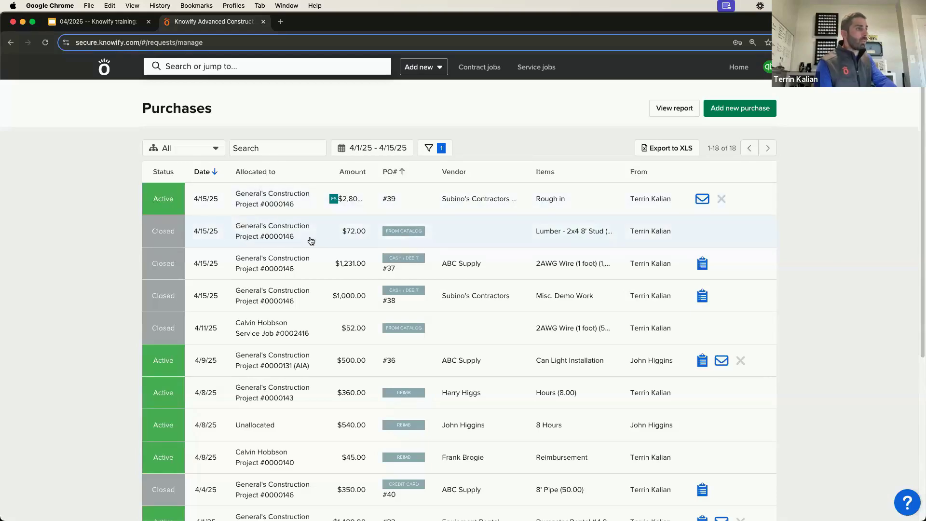
mouse_move(412, 235)
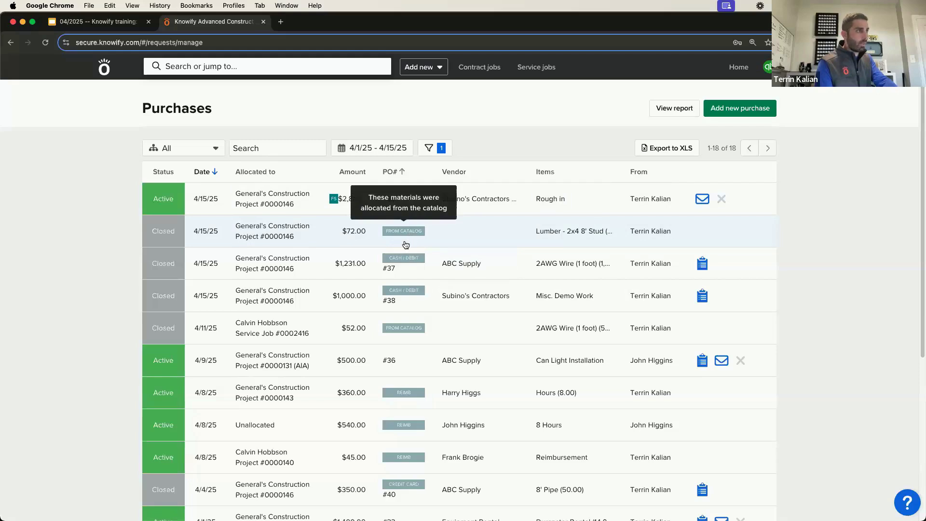
mouse_move(405, 258)
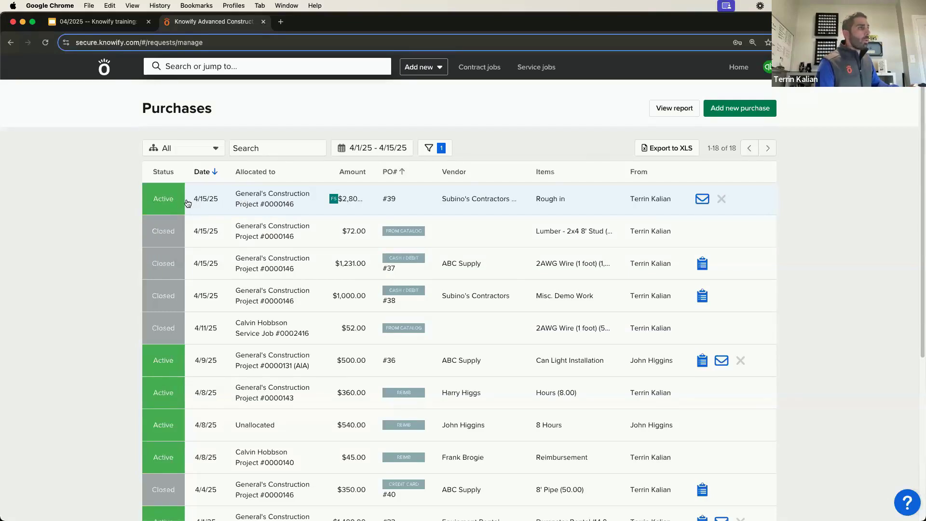
Return to Project #0000146 and start a purchase order from the Demo phase's materials with ABC Supply as vendor
left_click(273, 193)
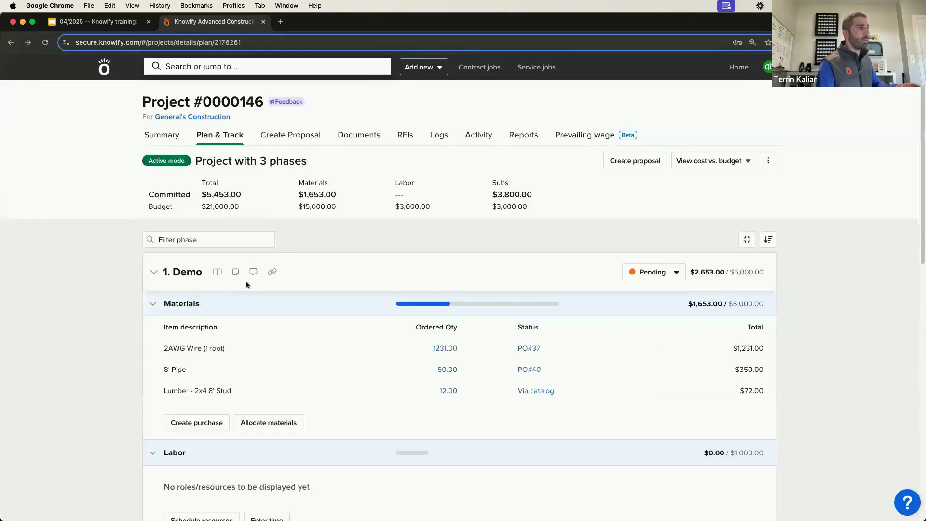
left_click(203, 423)
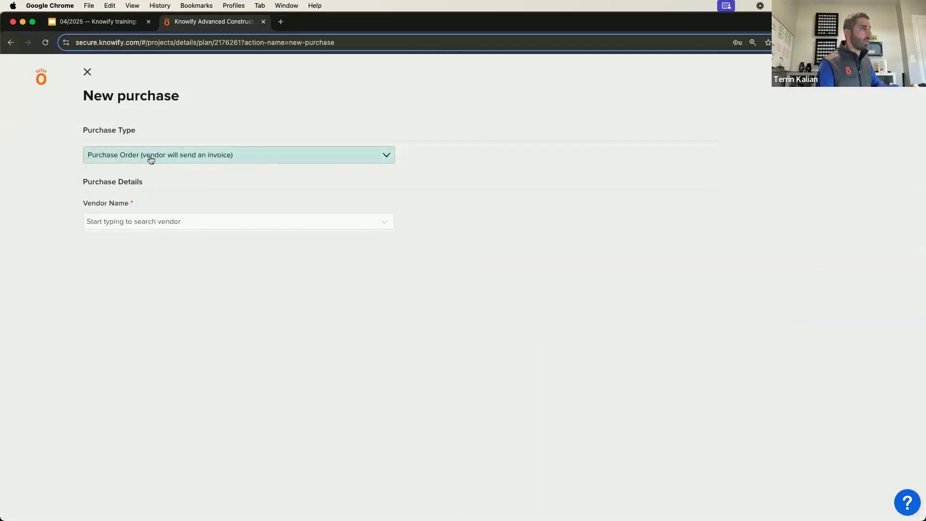
left_click(180, 214)
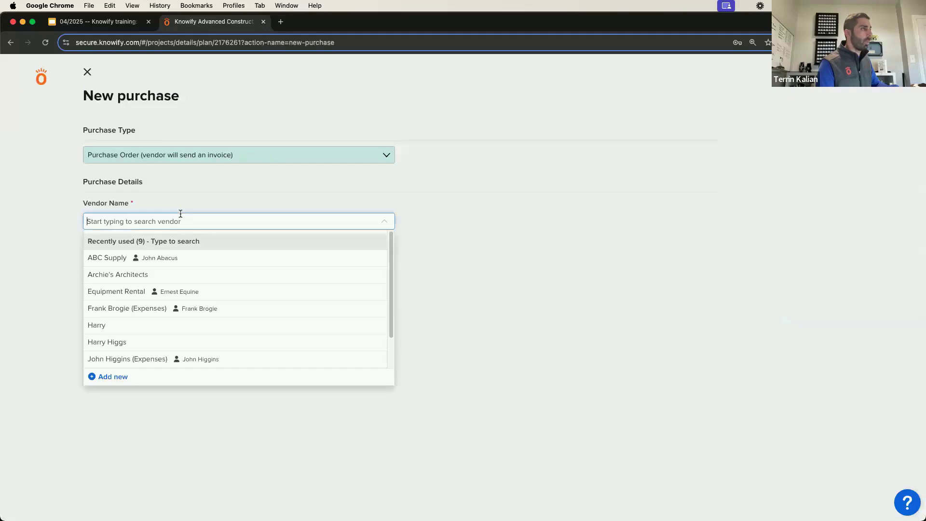
left_click(176, 252)
Add the catalog items 2AWG Wire (1 foot), 8' Pipe and Disconnect Switch to the purchase order
left_click(186, 287)
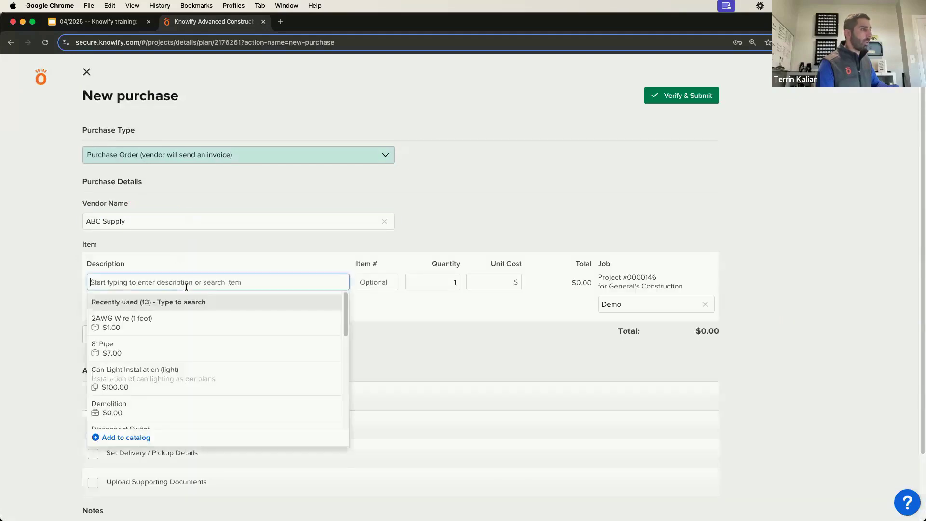
left_click(380, 330)
left_click(220, 283)
left_click(204, 322)
left_click(129, 336)
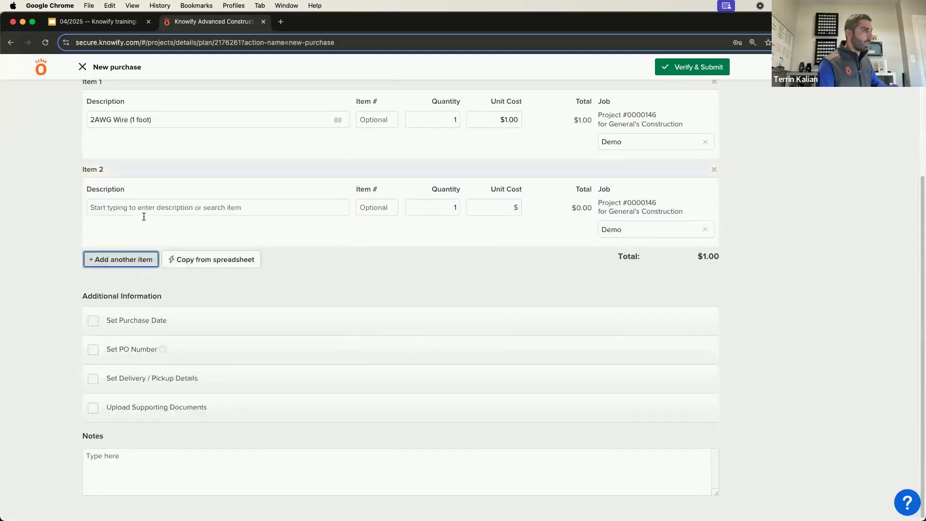
left_click(132, 269)
left_click(122, 259)
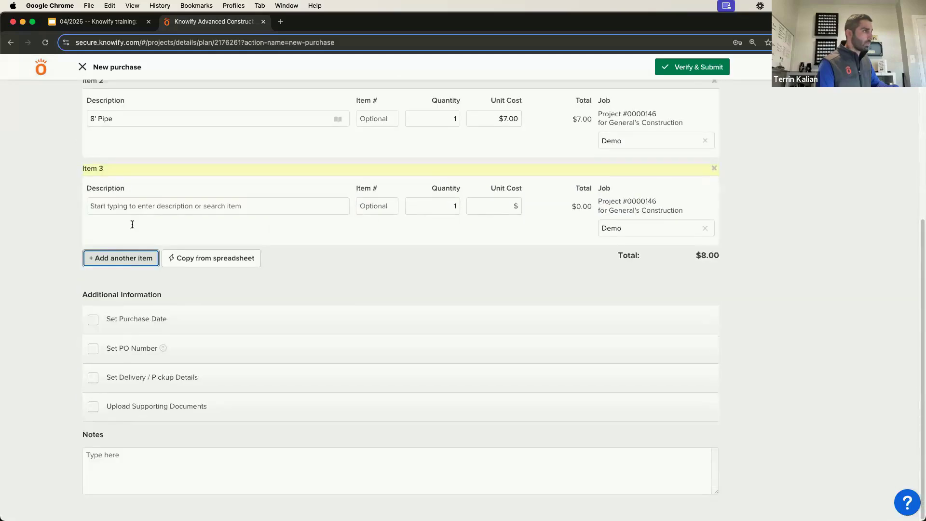
scroll(145, 304, "down", 5)
left_click(152, 281)
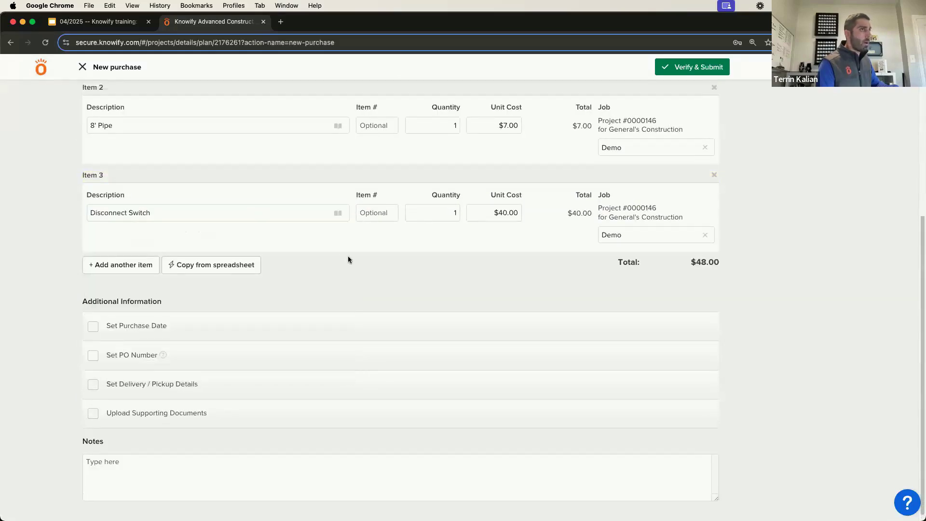
Set the quantities to 45 for 2AWG Wire, 334 for 8' Pipe and 45 for Disconnect Switch
scroll(348, 255, "up", 5)
left_click(413, 241)
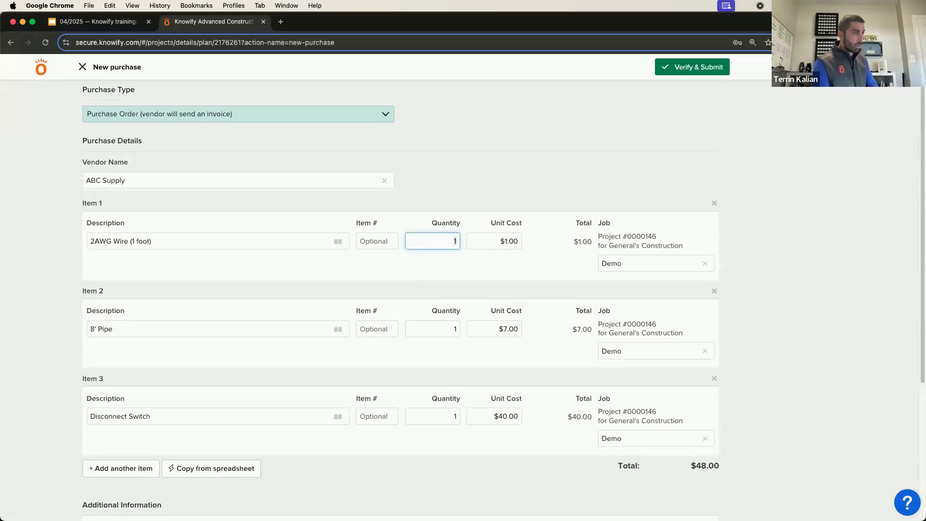
type("45")
left_click(431, 324)
type("3,434")
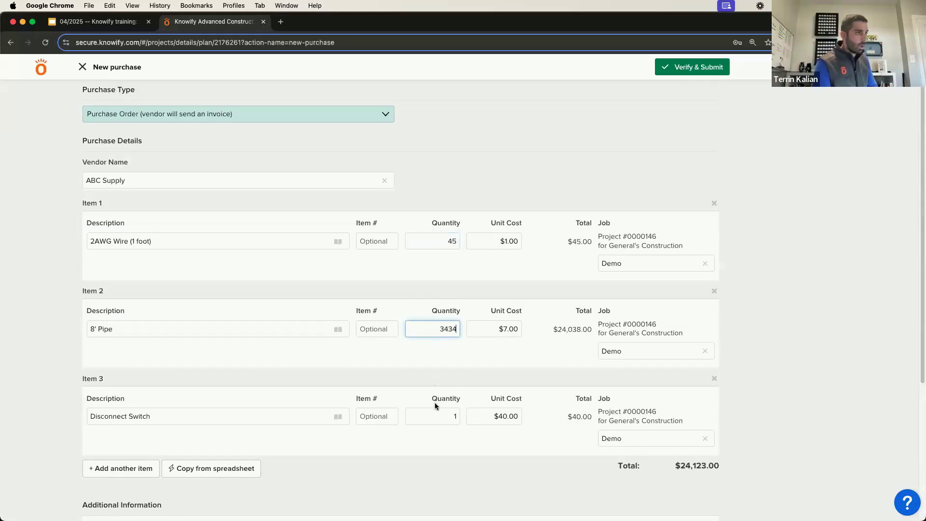
left_click(434, 412)
type("45")
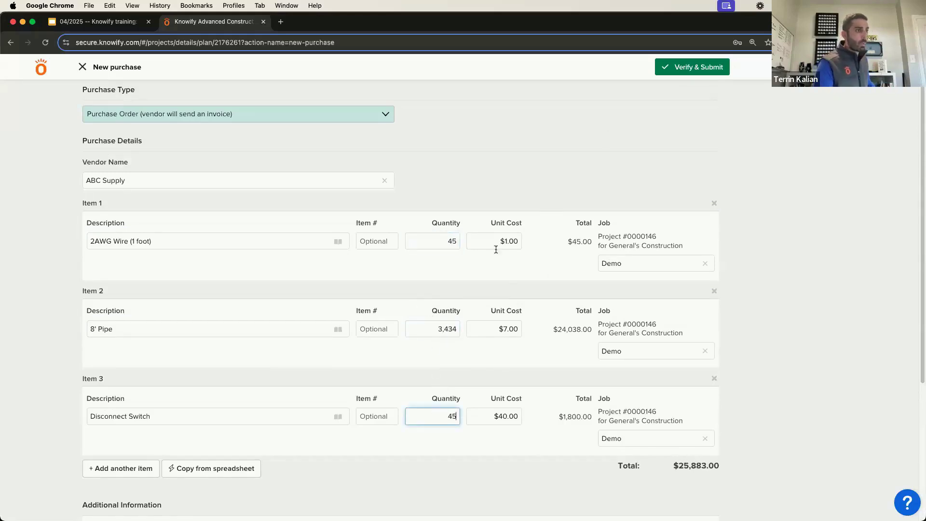
left_click(449, 327)
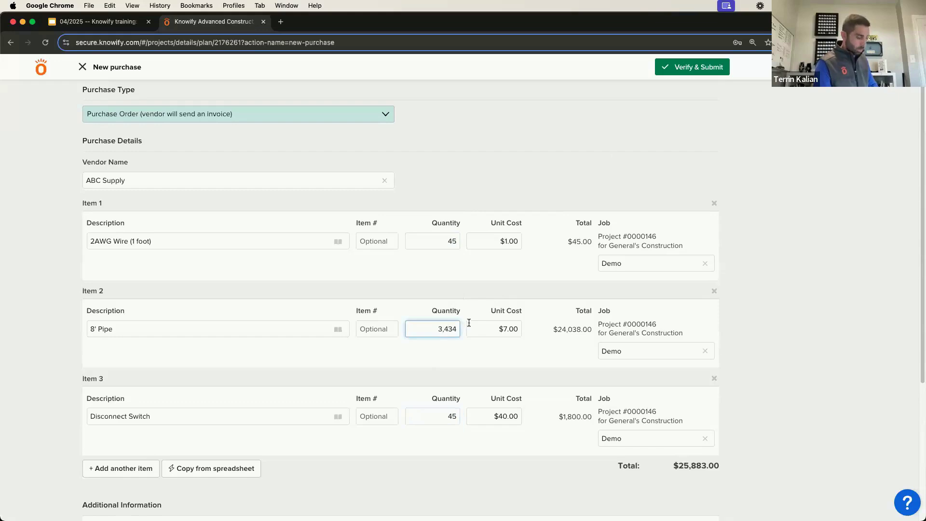
key("BackSpace")
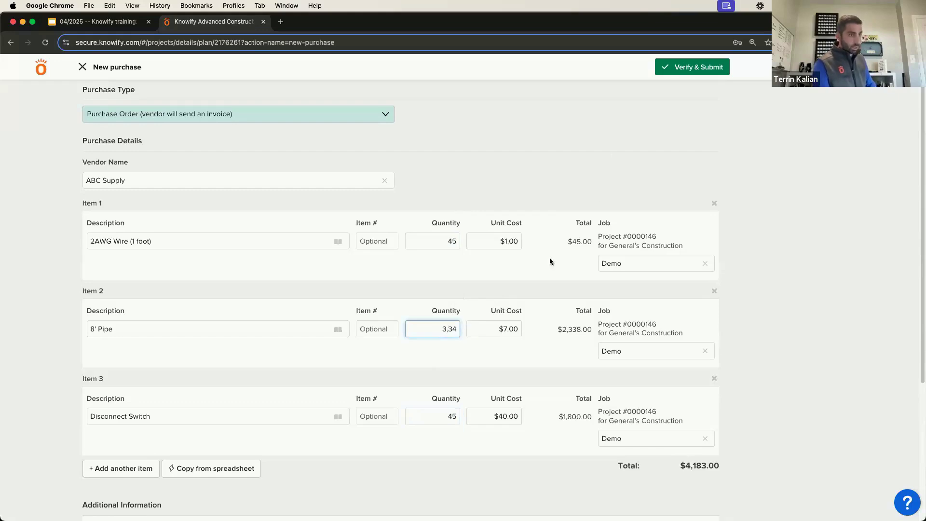
Verify and submit the ABC Supply purchase order, then check its status and close its details
left_click(689, 66)
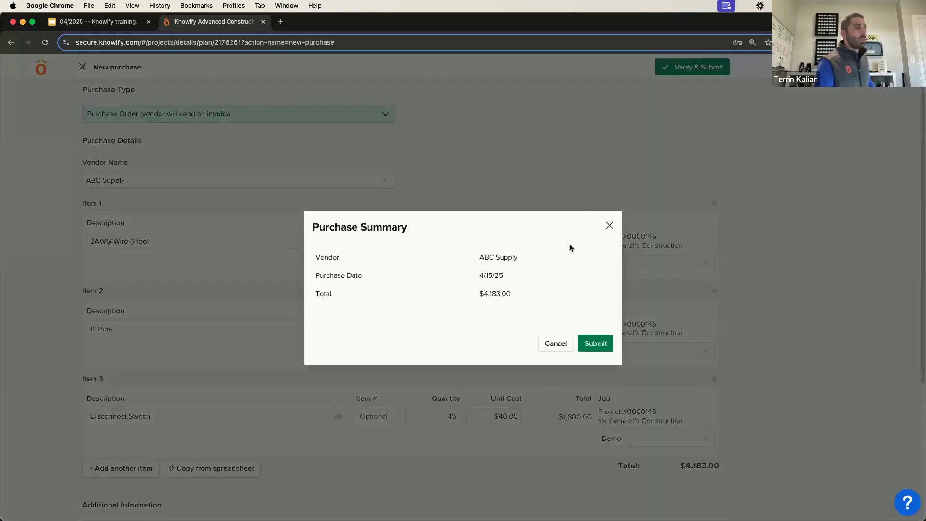
left_click(597, 342)
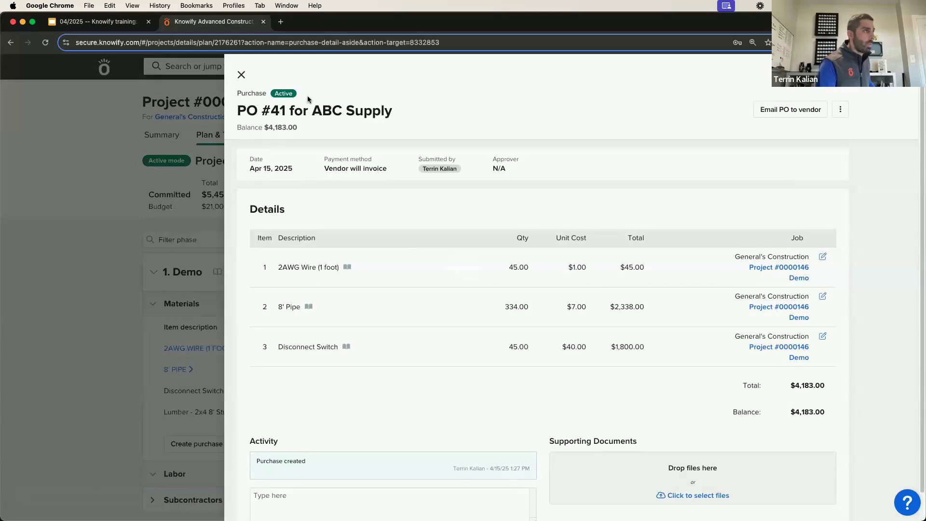
mouse_move(312, 110)
left_mouse_down()
mouse_move(392, 110)
mouse_move(315, 112)
left_mouse_up()
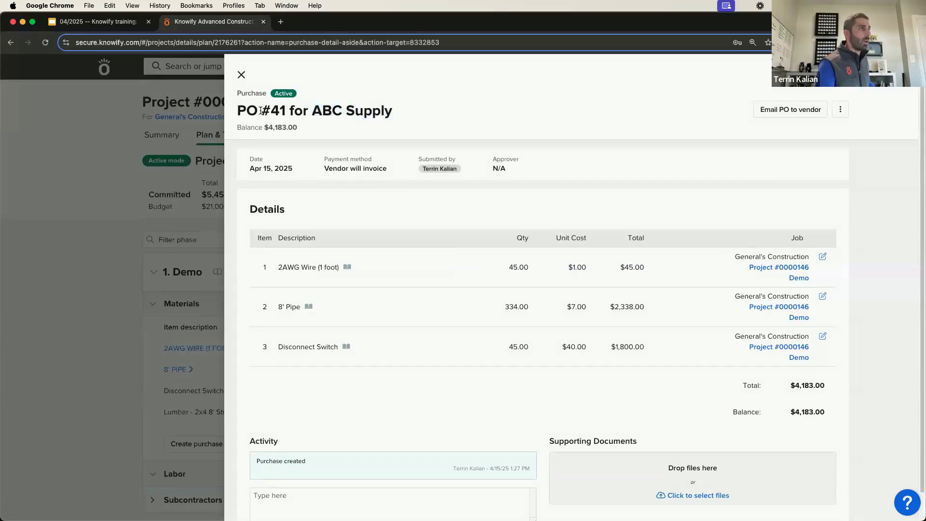
left_click(241, 74)
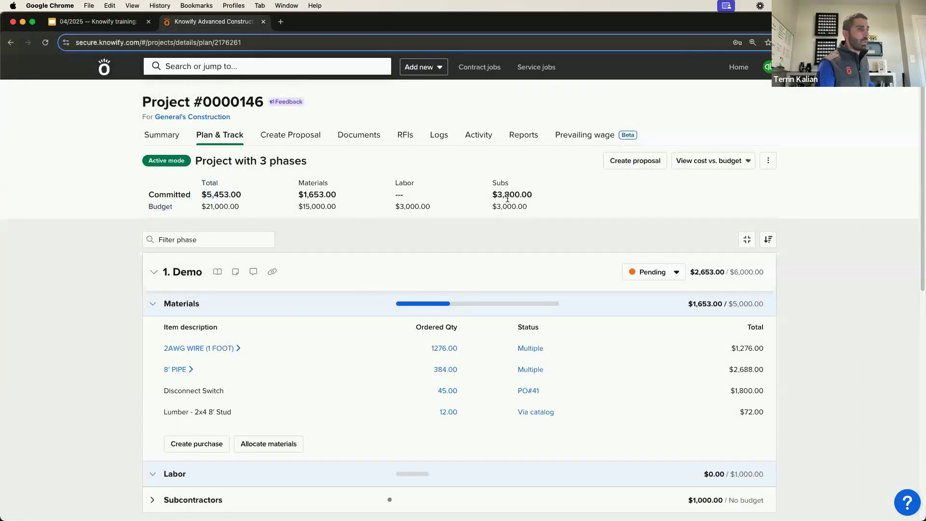
Expand 2AWG Wire and 8' Pipe in the Demo phase's materials to review their individual purchases
scroll(516, 289, "down", 2)
left_click(218, 306)
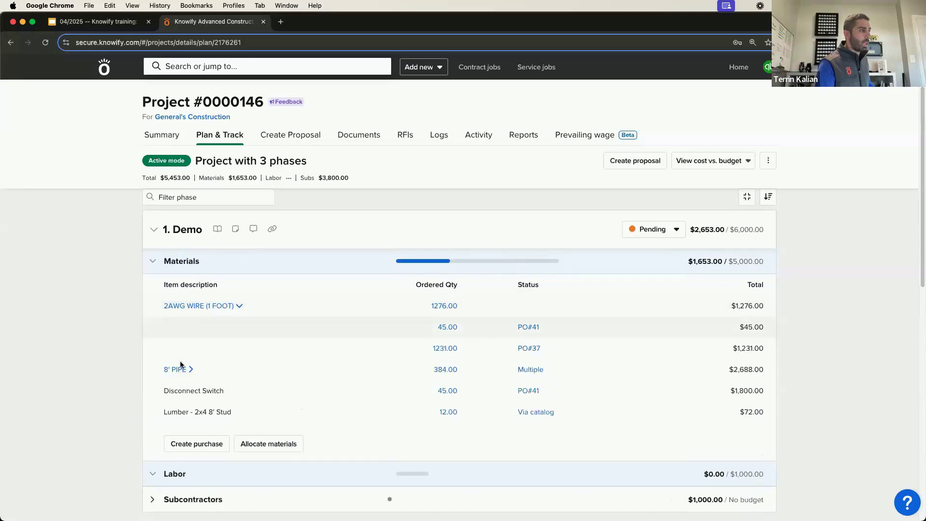
left_click(176, 369)
scroll(219, 352, "down", 2)
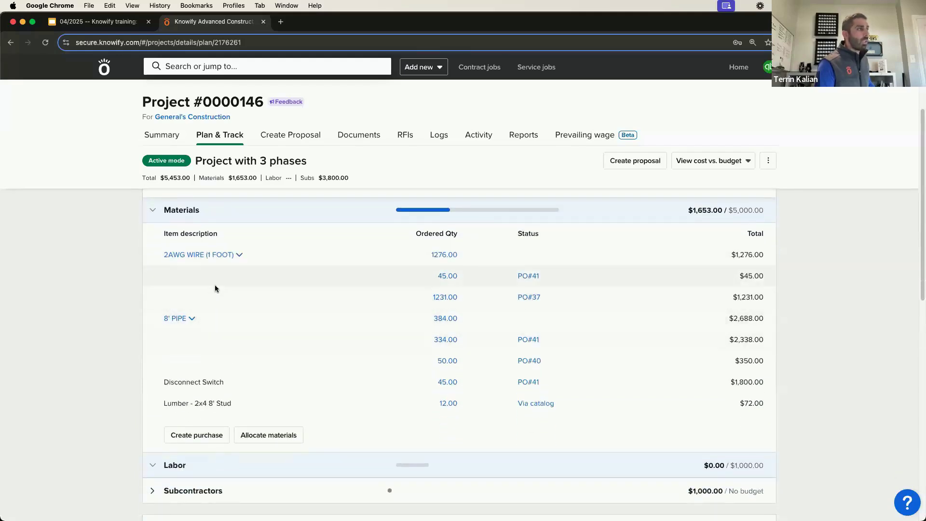
scroll(215, 284, "up", 3)
Start a new bill with ABC Supply as the vendor
left_click(426, 66)
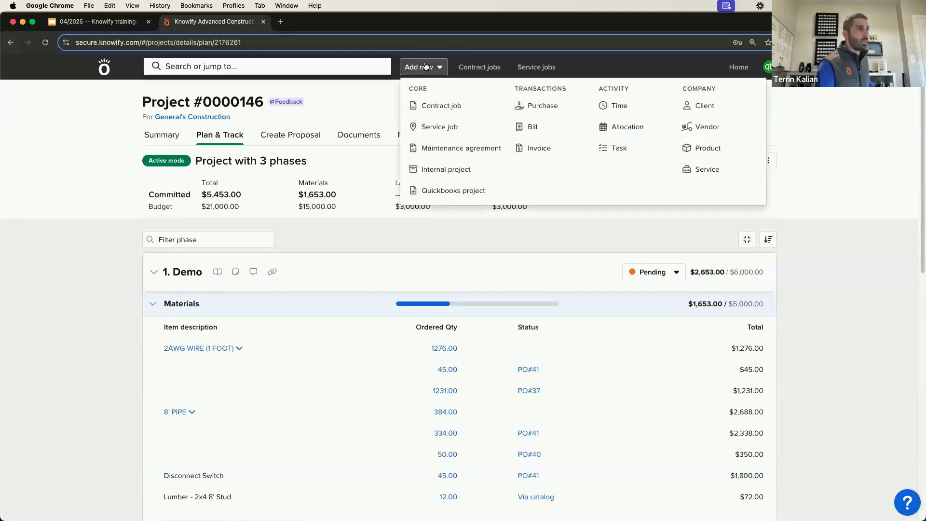
left_click(549, 128)
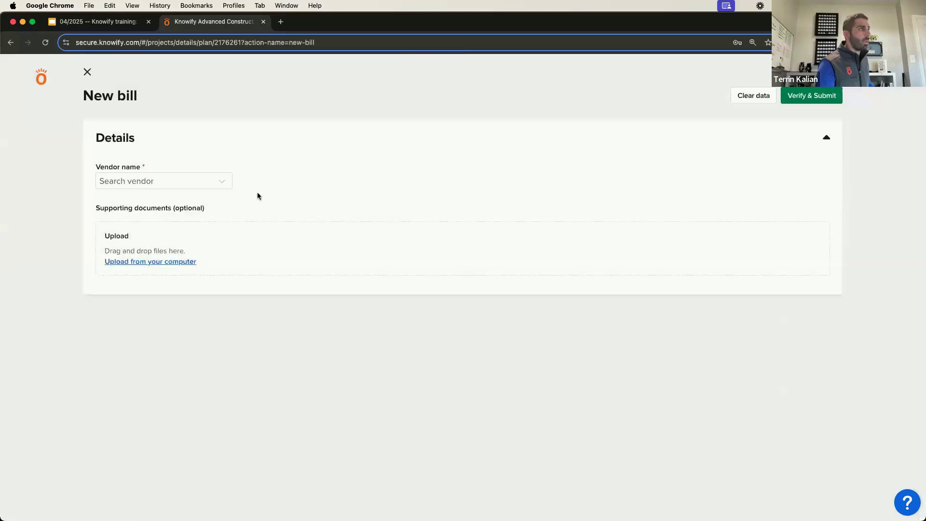
left_click(175, 190)
type("abc")
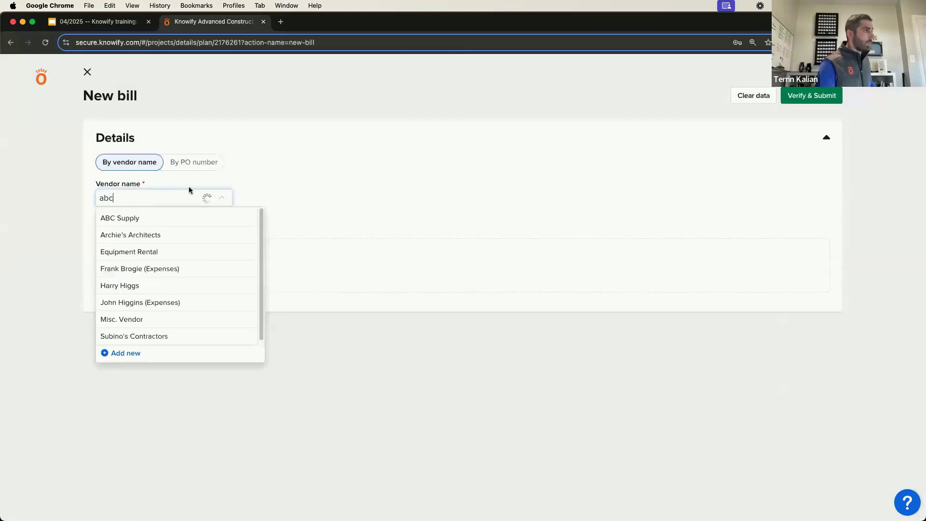
left_click(151, 221)
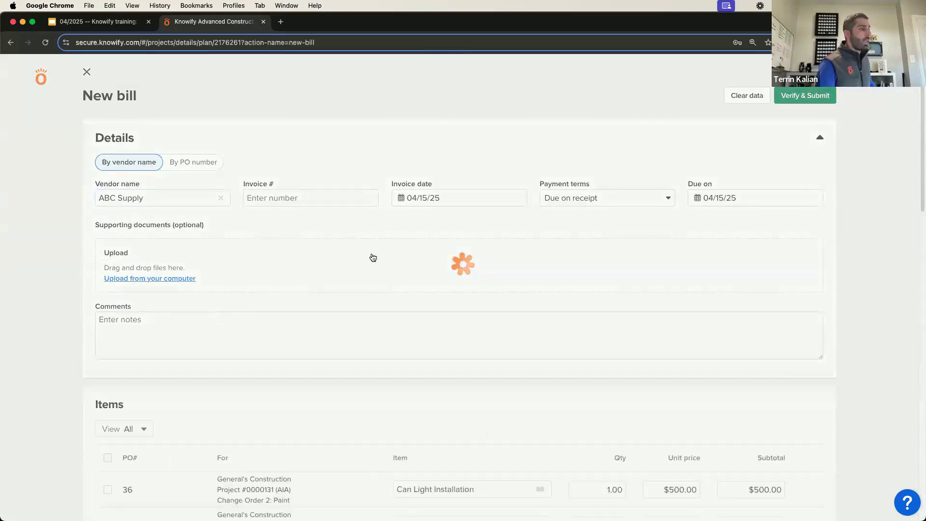
Include Can Light Installation, Dumpster Rental, Site Prep's 2AWG Wire, Hardware - Pulls, Hardware - Handles and Cabinet Doors 2 x 3 in the bill
scroll(382, 267, "down", 1)
scroll(385, 267, "down", 2)
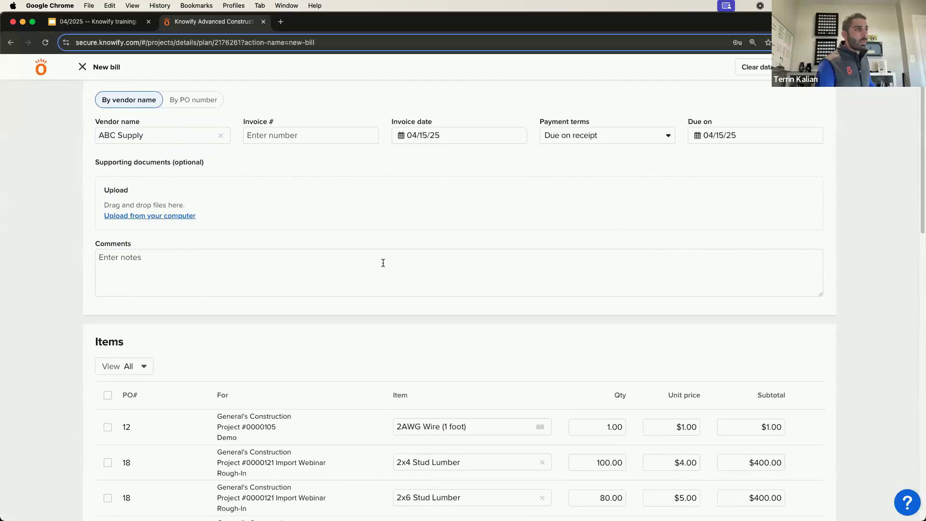
scroll(383, 262, "down", 5)
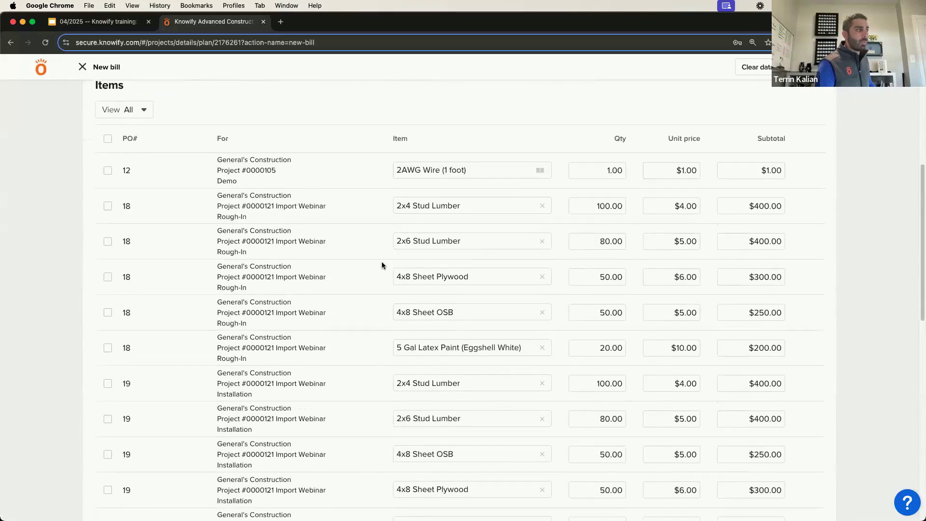
scroll(381, 261, "down", 5)
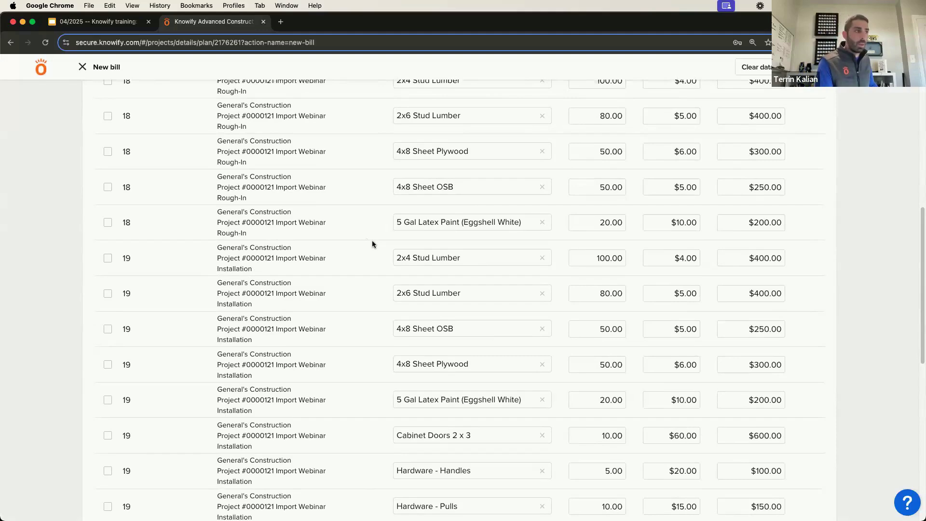
scroll(370, 247, "down", 10)
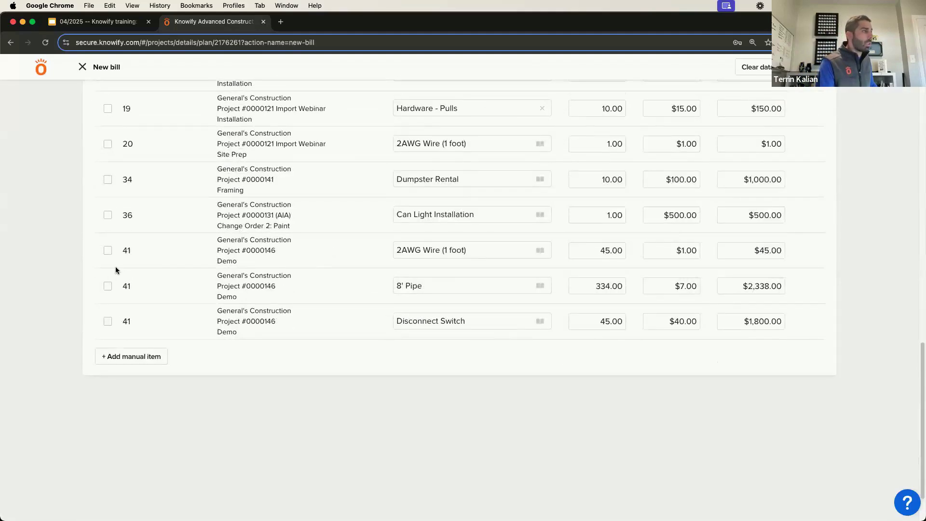
scroll(114, 267, "up", 1)
left_click(107, 235)
left_click(108, 201)
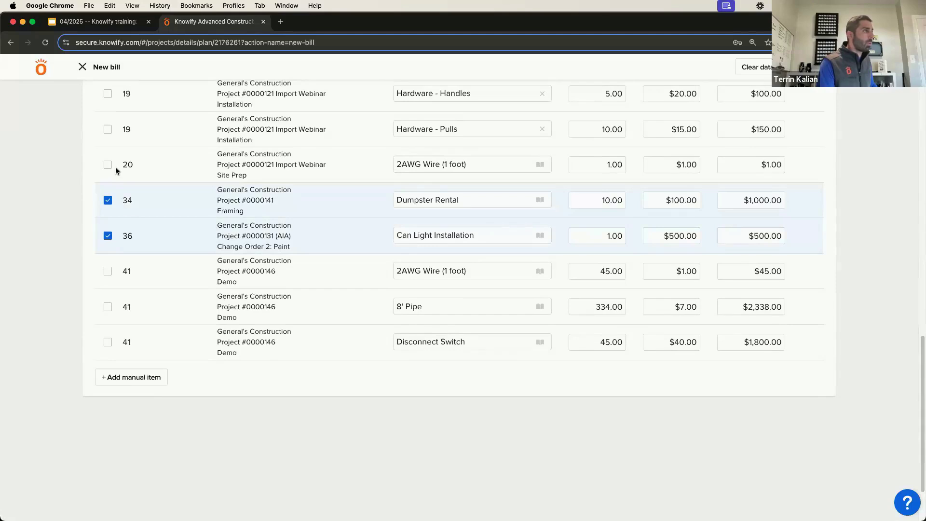
left_click(109, 165)
left_click(108, 129)
scroll(115, 169, "up", 3)
left_click(108, 166)
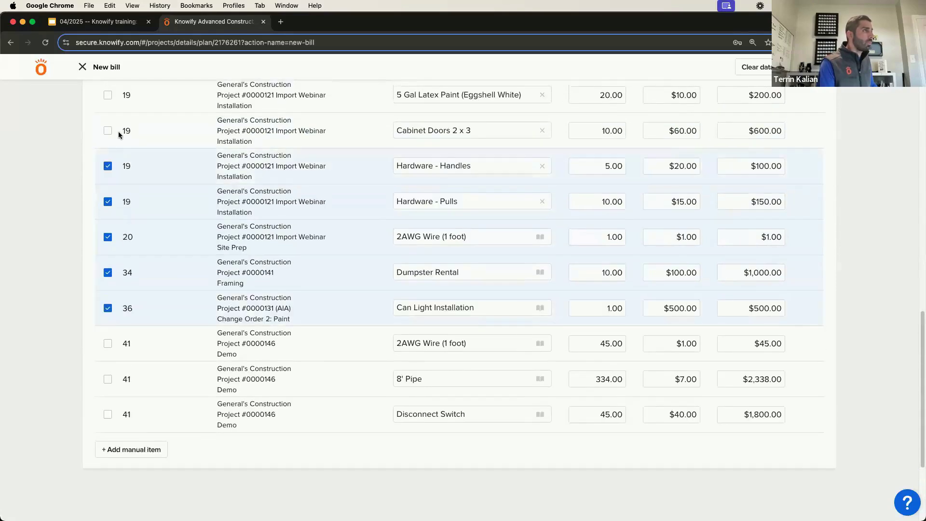
left_click(108, 131)
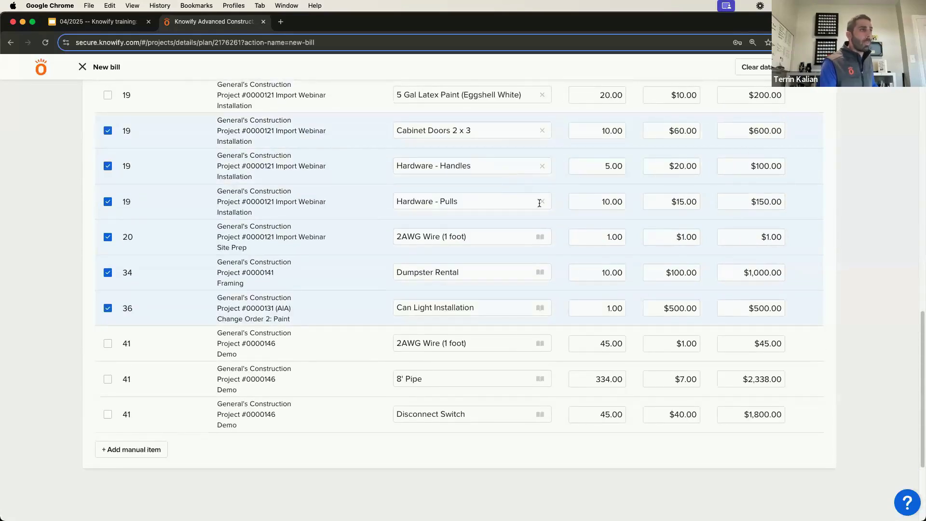
Add a manual Paint item to the bill for the Finish phase of Project #0000146, with a unit price of $100
left_click(141, 453)
left_click(258, 453)
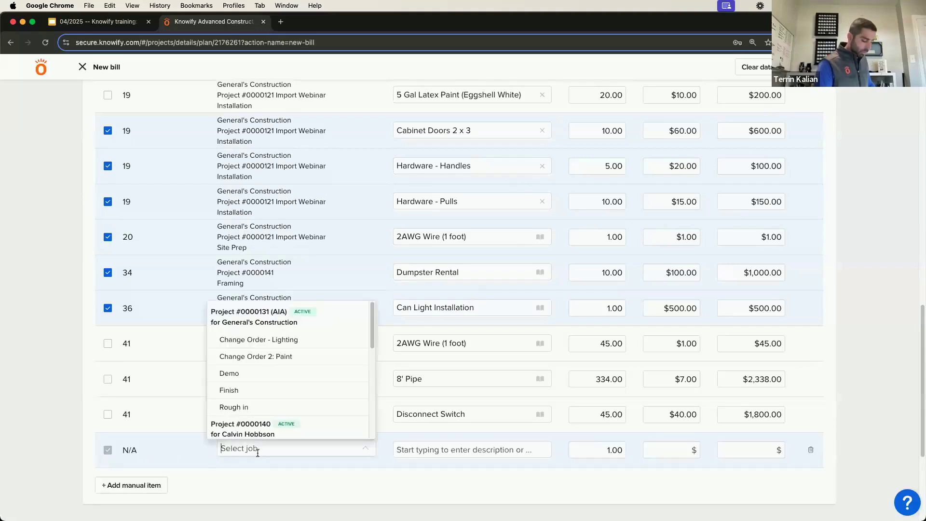
type("146")
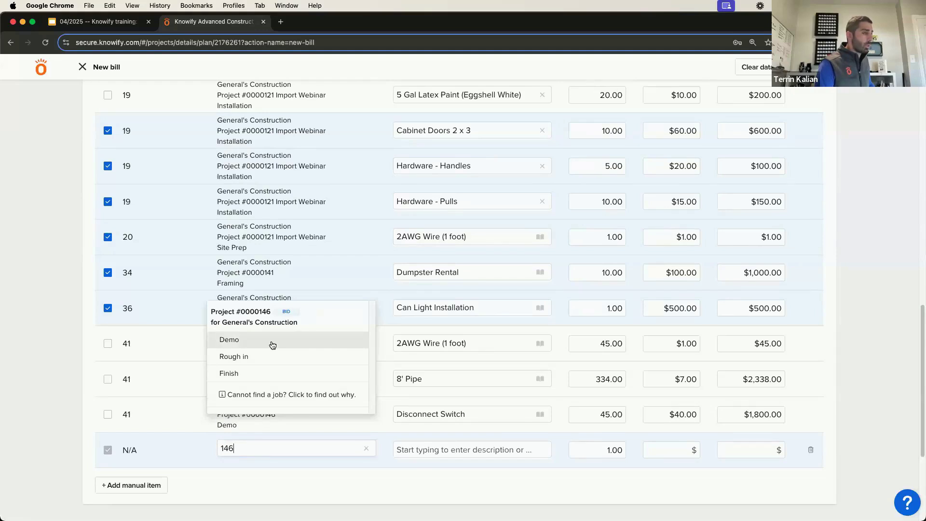
left_click(267, 375)
left_click(443, 459)
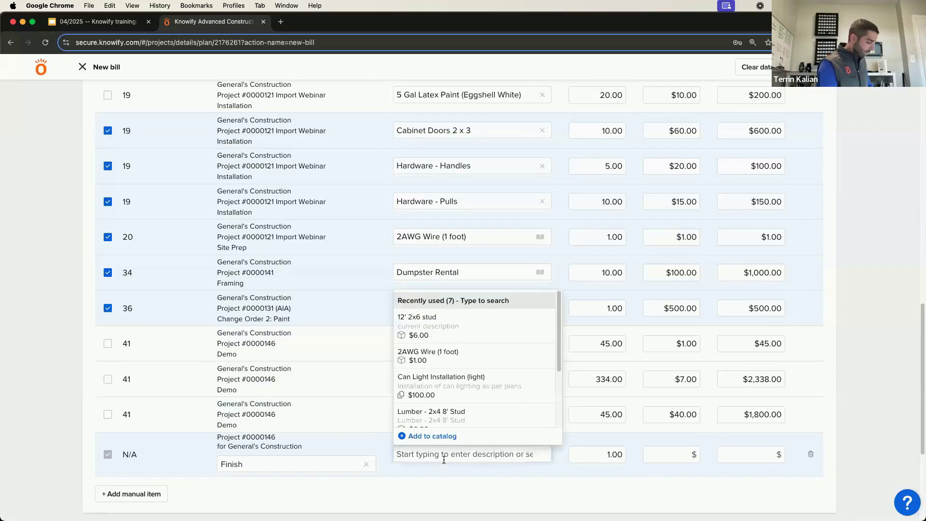
type("Paint")
key("Tab")
key("Tab")
type("1")
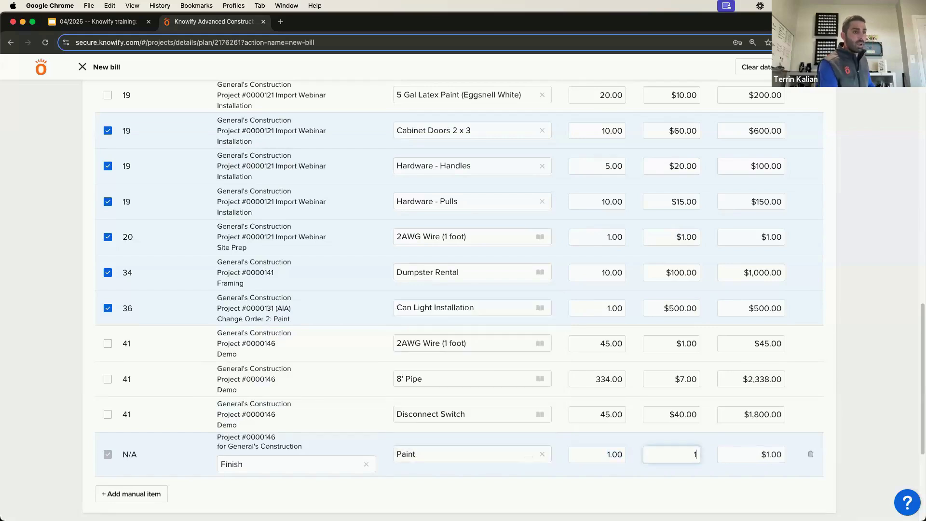
type("00")
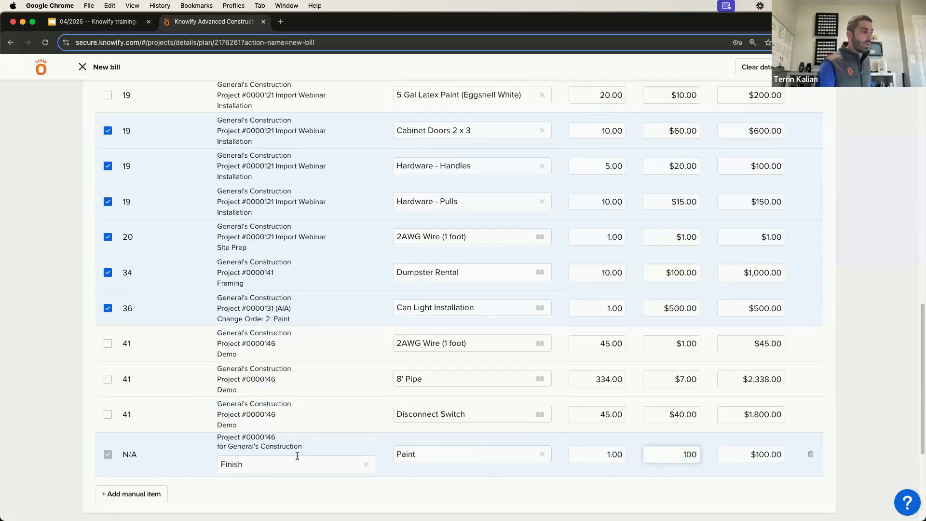
Verify the vendor, total and invoice date in the bill summary, submit the ABC Supply bill and close its details
left_click(811, 67)
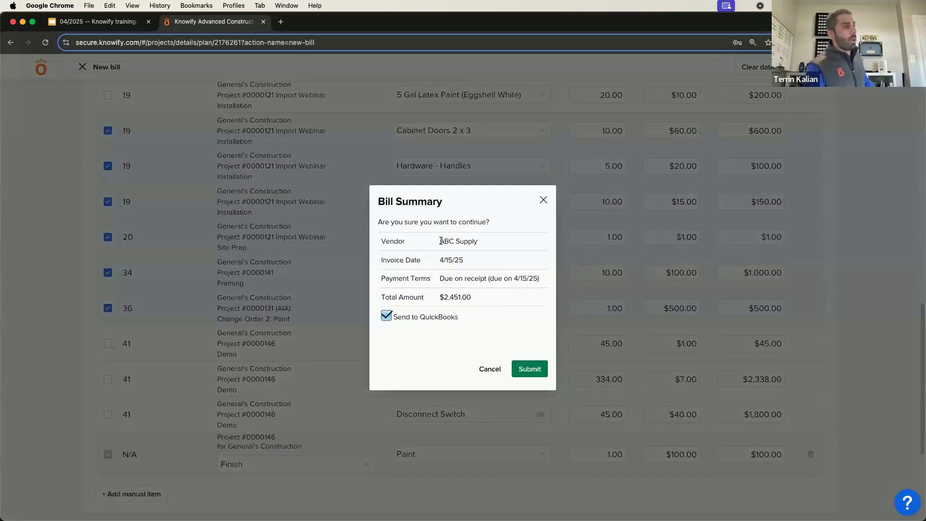
triple_click(488, 245)
left_click(488, 307)
double_click(449, 295)
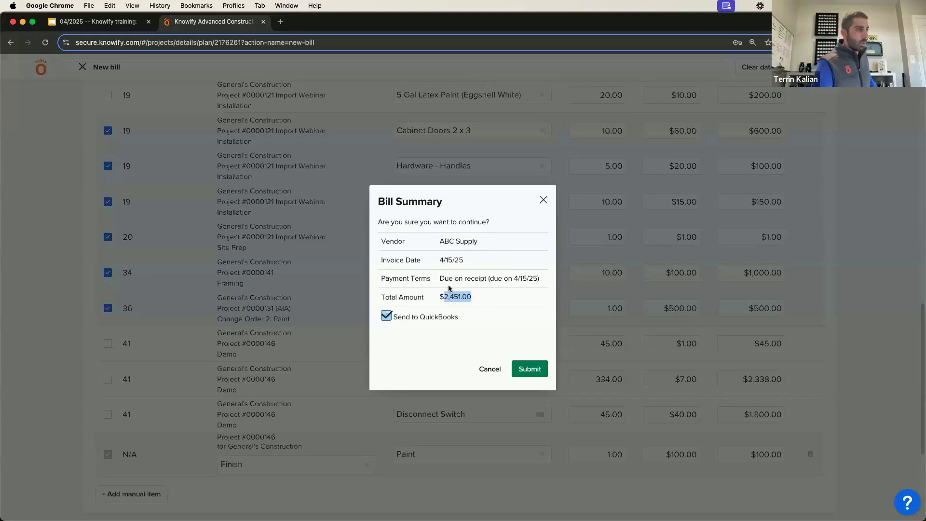
triple_click(447, 260)
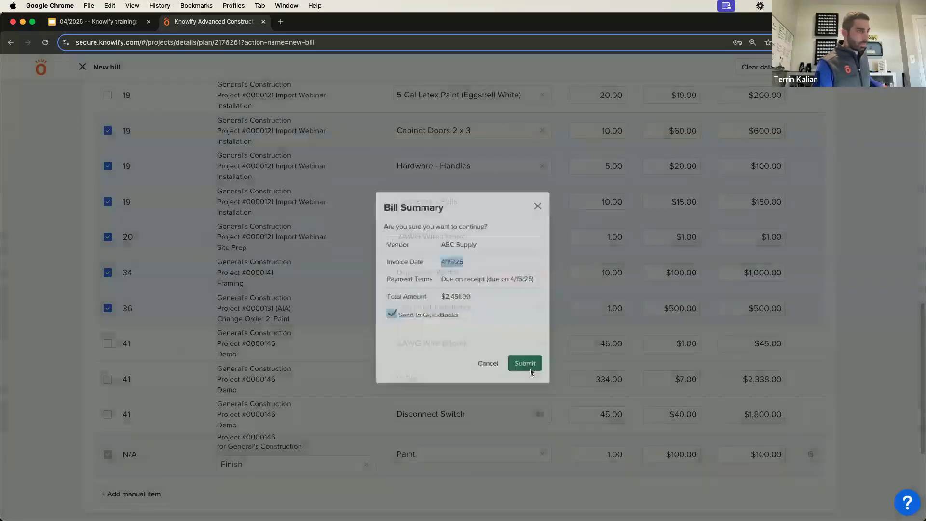
left_click(529, 370)
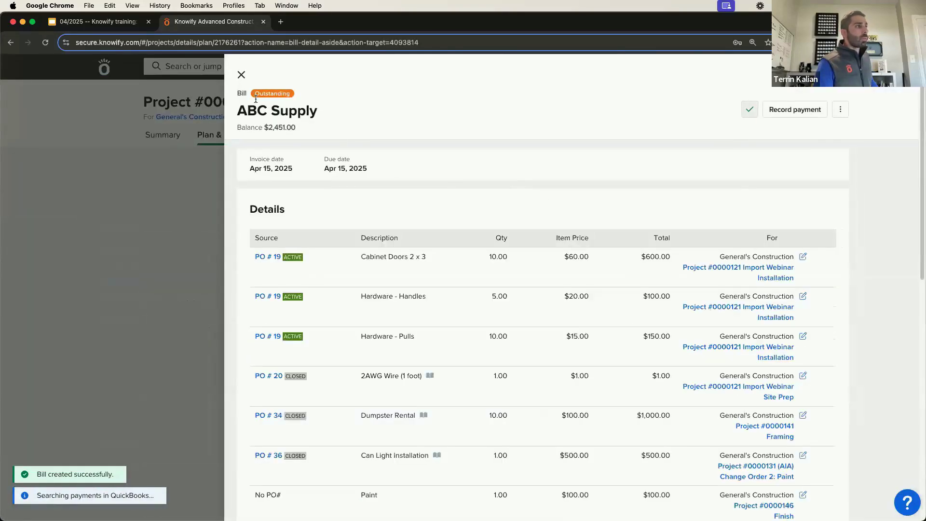
left_click(242, 74)
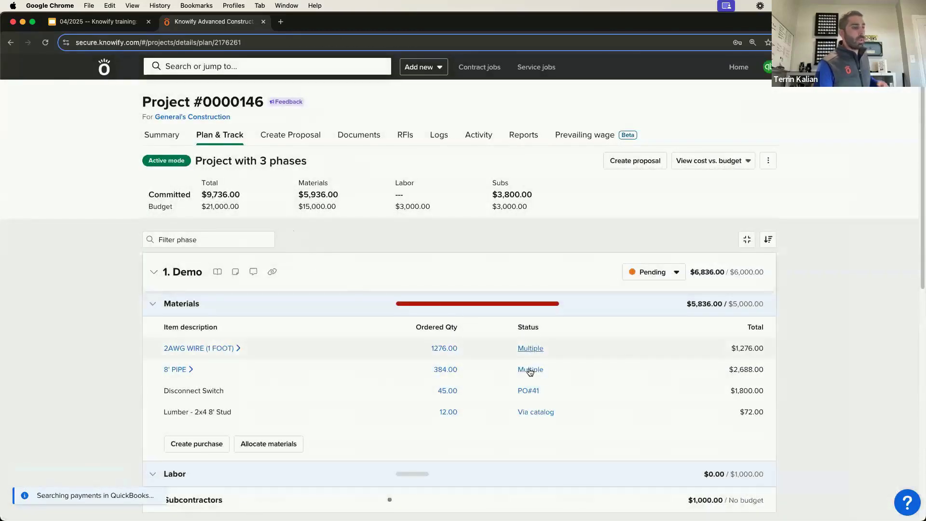
Open the ABC Supply purchase order for the Demo phase's Disconnect Switch and start a bill for it
left_click(528, 393)
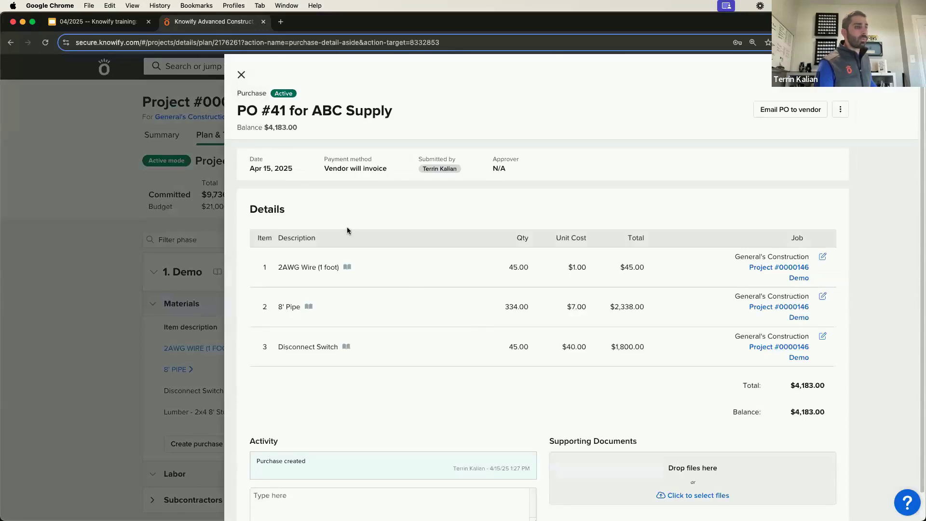
left_click(838, 110)
left_click(802, 134)
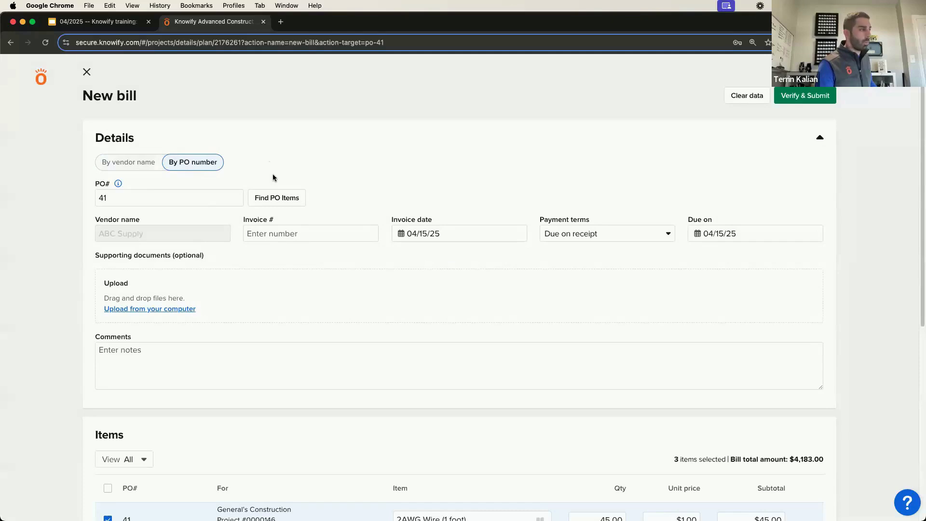
Set the billed quantities to 20 for 2AWG Wire and 300 for 8' Pipe
scroll(284, 278, "down", 5)
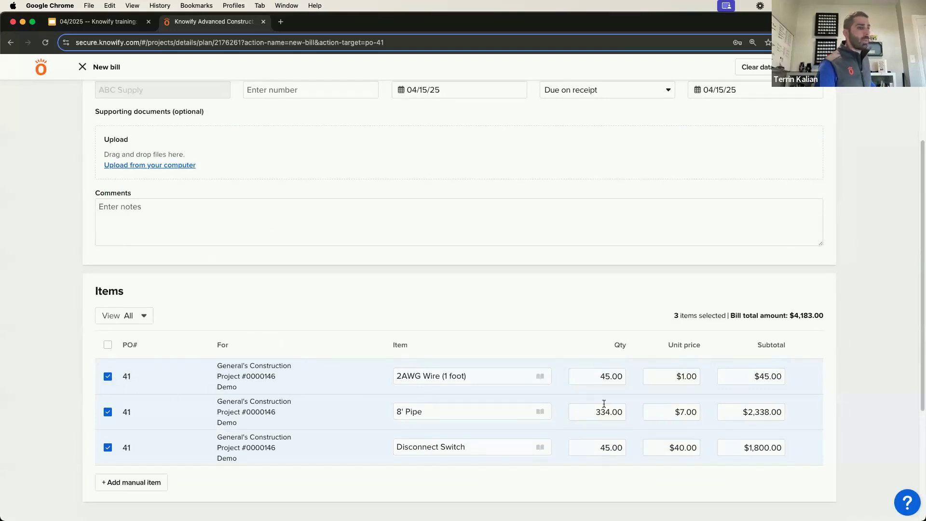
left_click(599, 379)
double_click(598, 370)
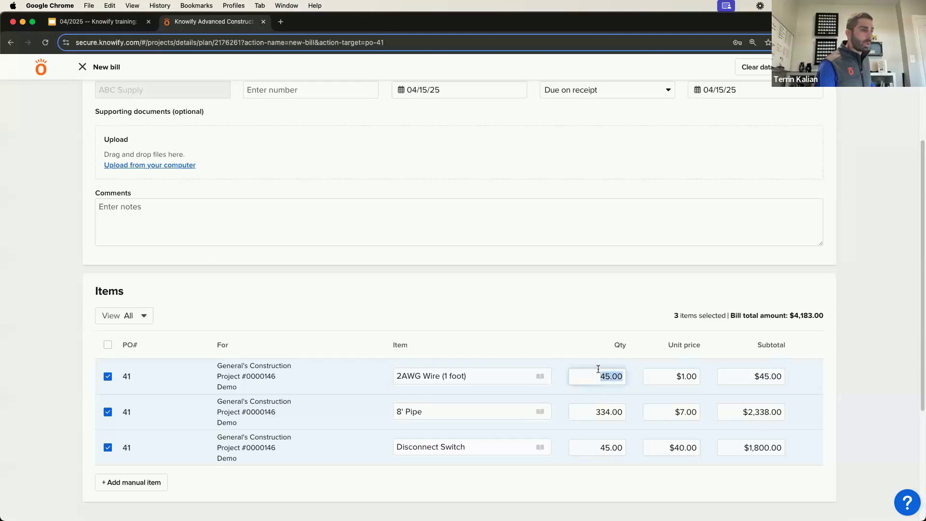
left_click(599, 370)
left_click(592, 410)
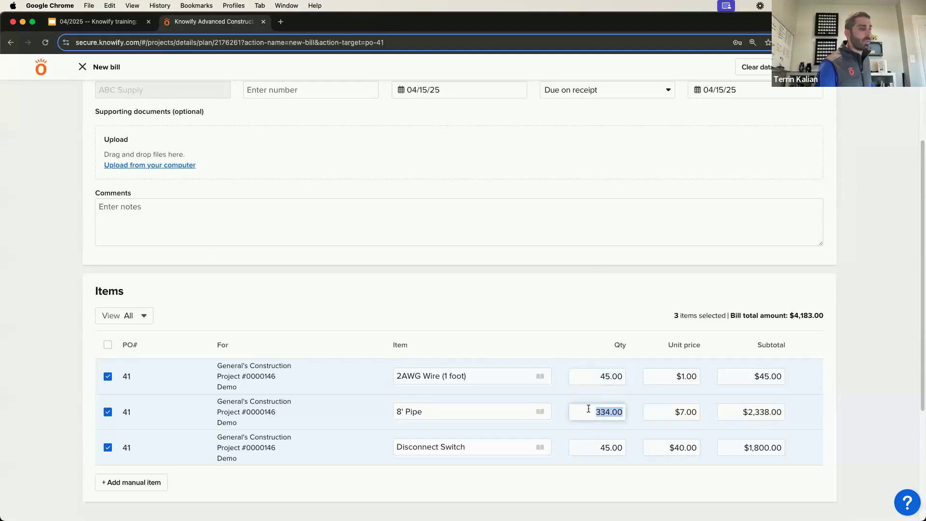
left_click(595, 446)
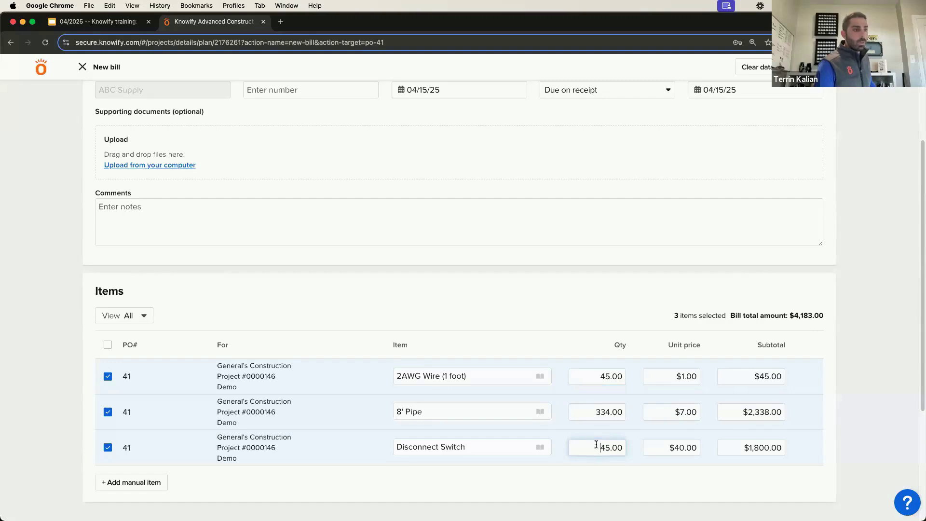
left_click(591, 379)
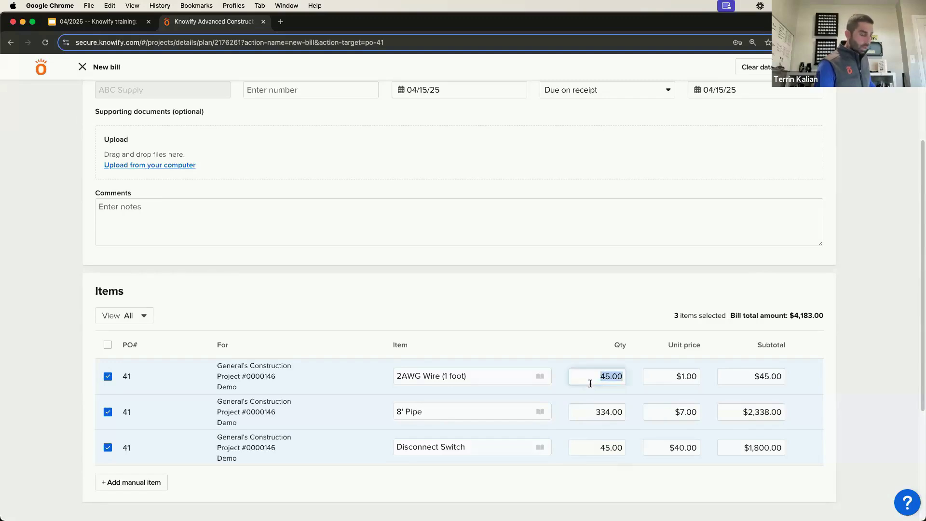
type("20")
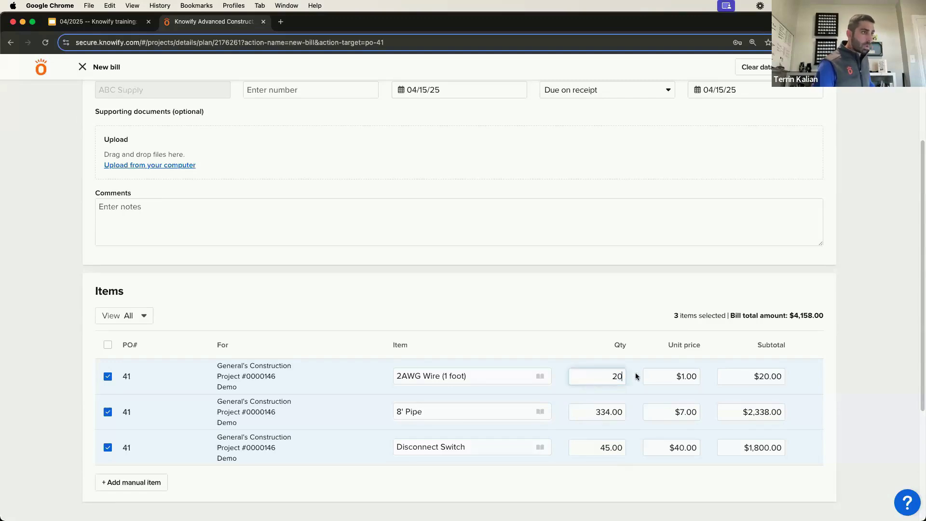
left_click(585, 413)
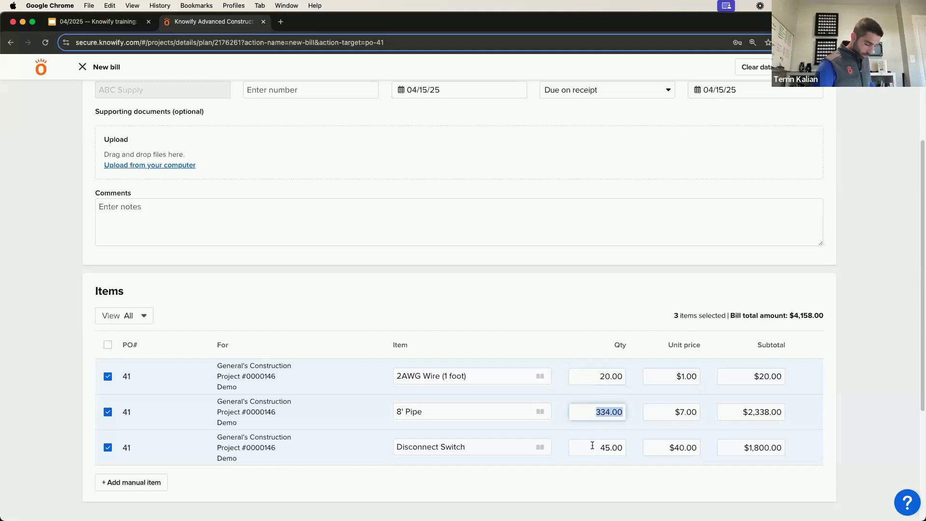
type("3000")
key("BackSpace")
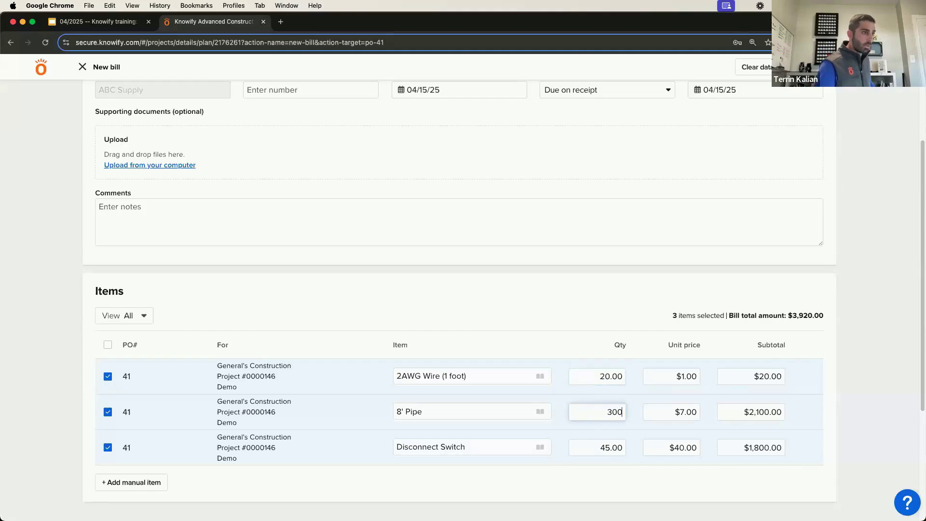
left_click(591, 447)
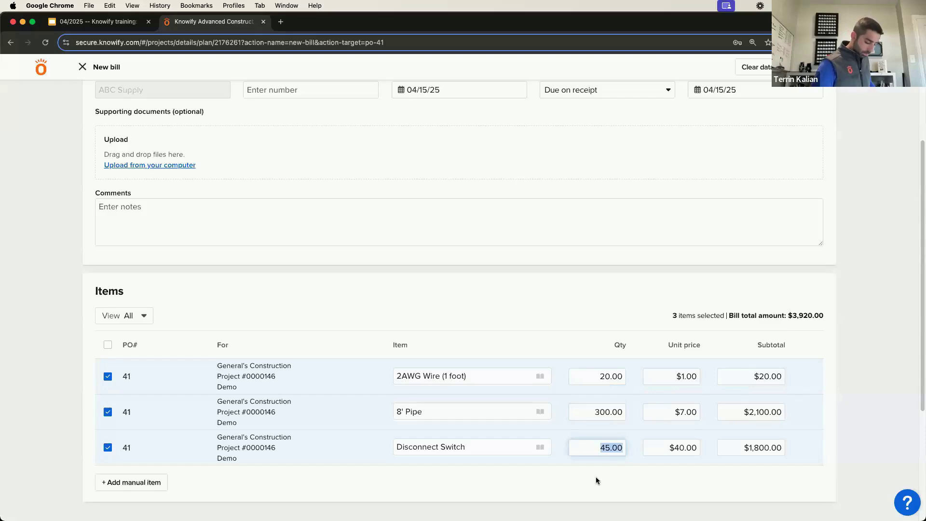
left_click(586, 326)
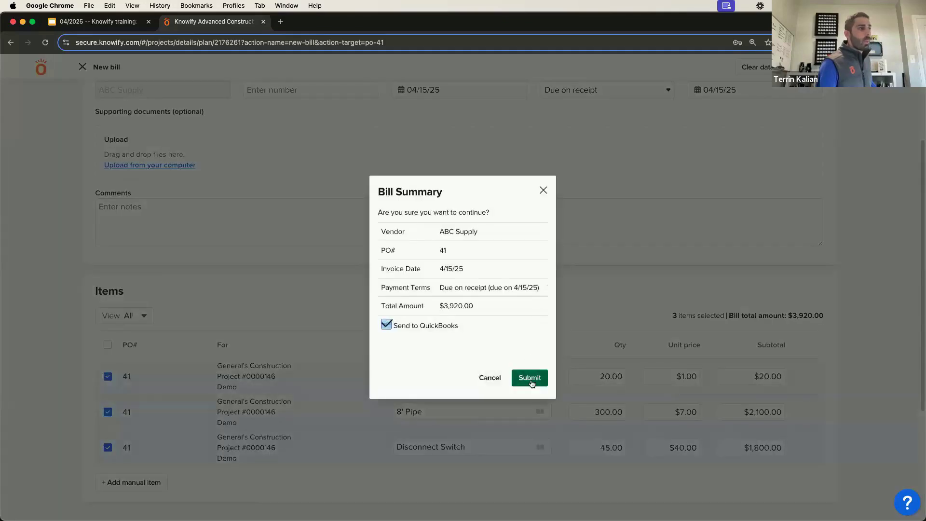
Submit the partial ABC Supply bill and review its details
left_click(530, 378)
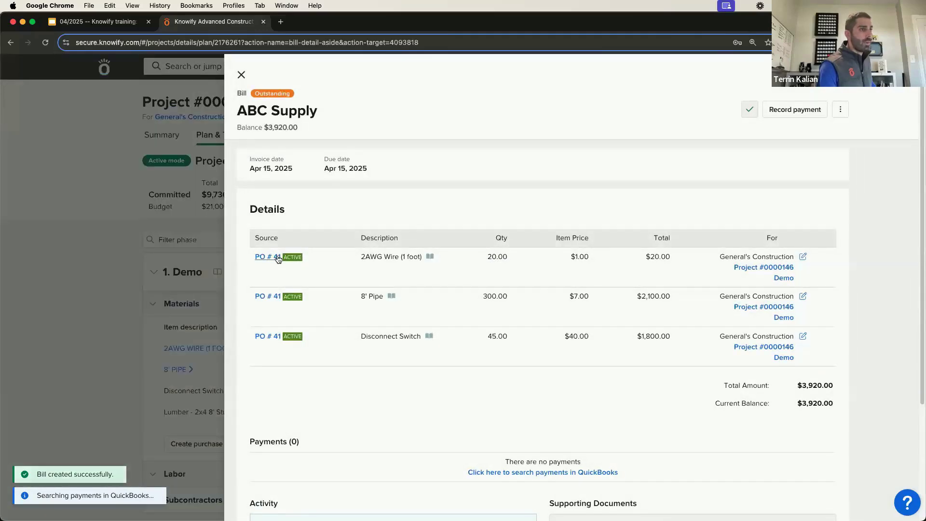
scroll(377, 278, "down", 2)
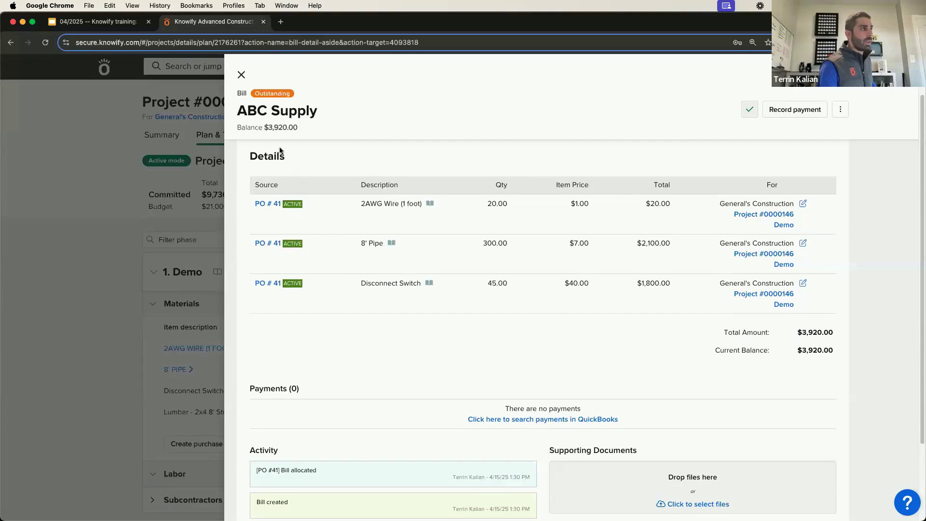
scroll(318, 220, "up", 2)
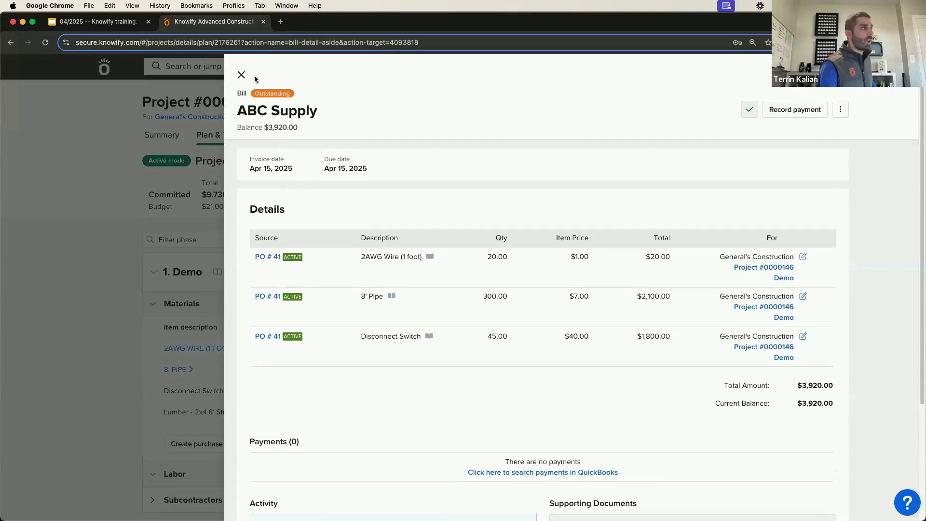
Open the source purchase order from the bill's 2AWG Wire line and start another bill for its remaining items
left_click(270, 257)
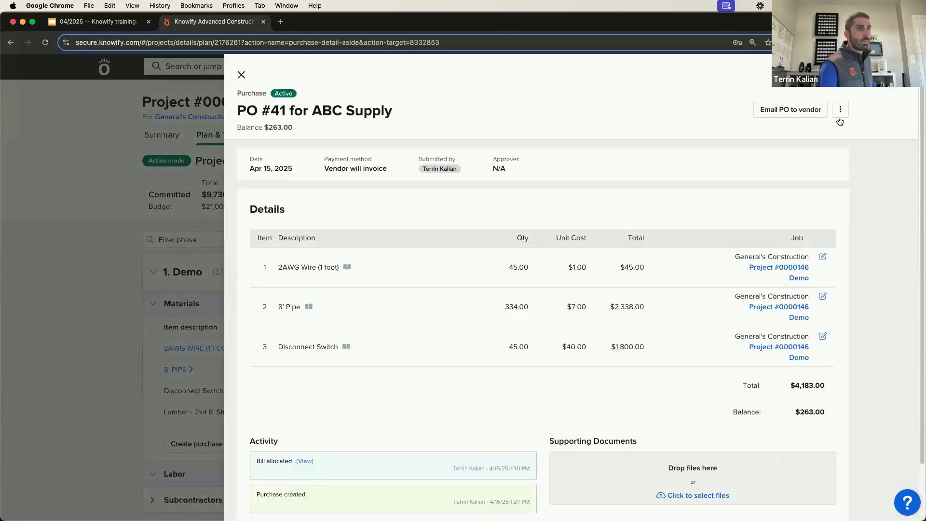
left_click(840, 109)
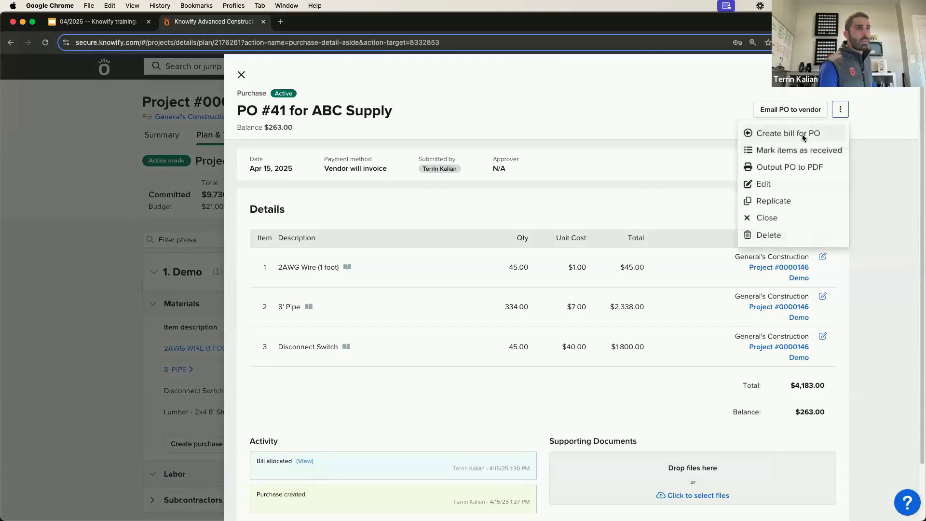
left_click(802, 134)
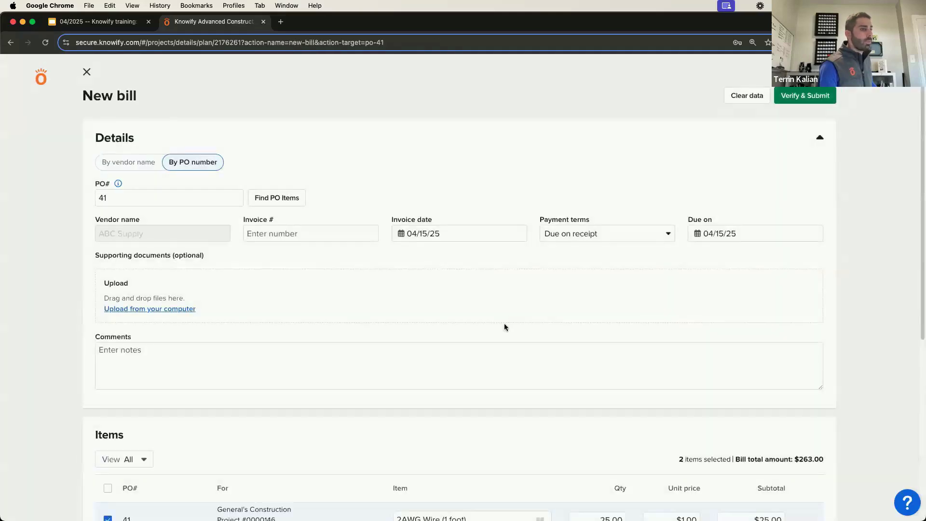
Review the remaining purchase order items on the new bill and exit it without submitting
scroll(504, 324, "down", 5)
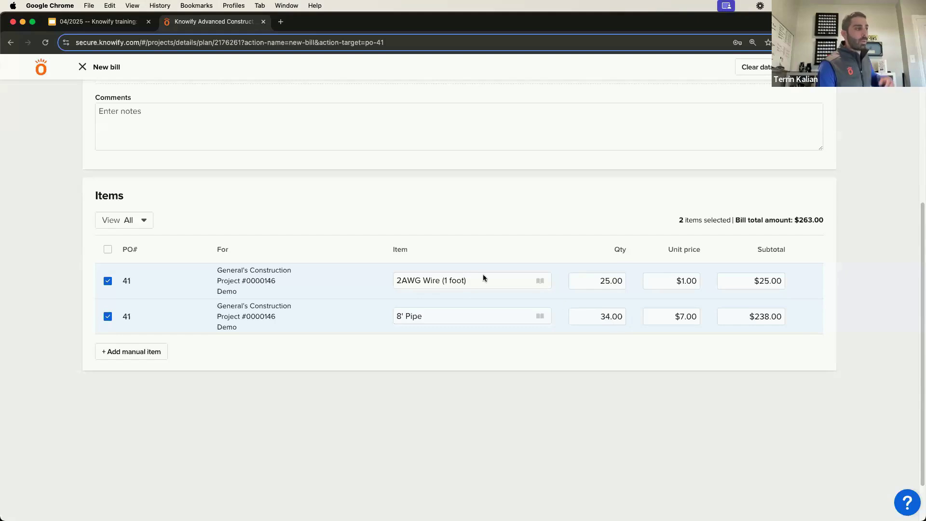
left_click(83, 71)
left_click(541, 318)
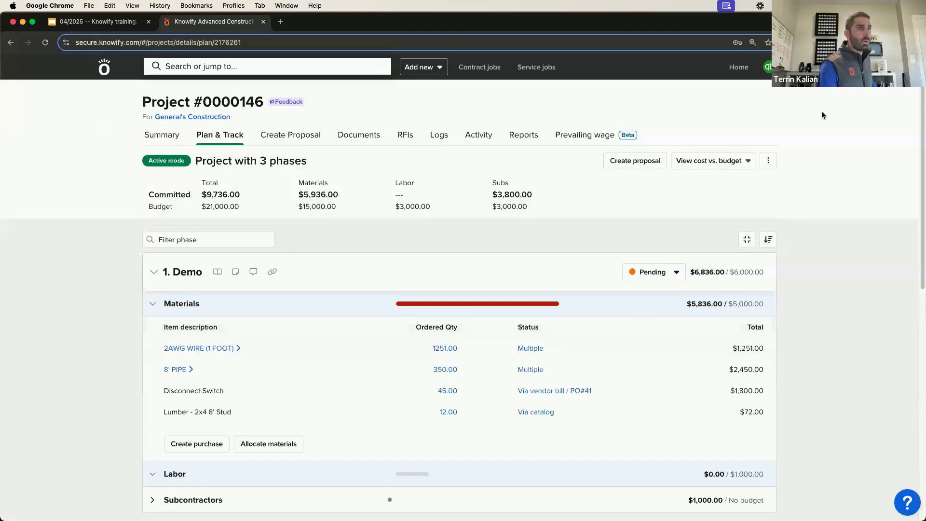
Open the company's admin customization features and expand the Cost Management settings
left_click(770, 66)
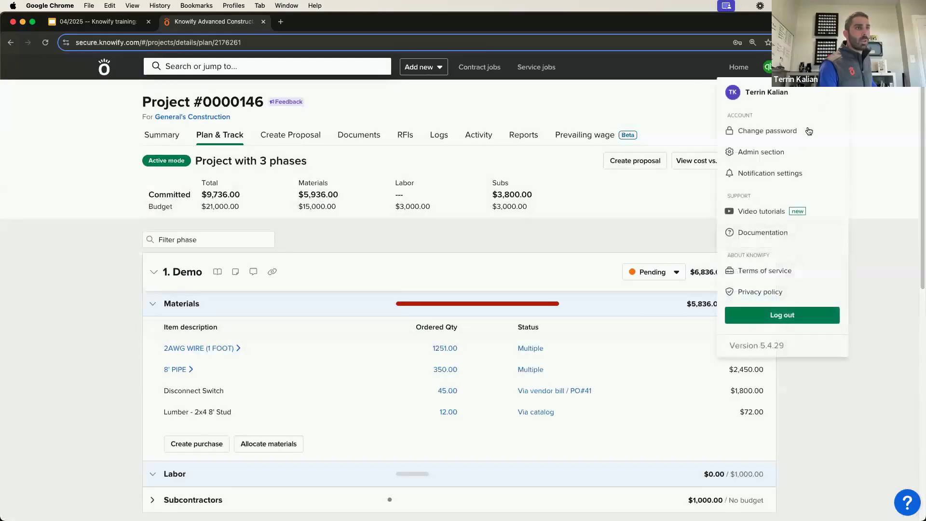
left_click(793, 150)
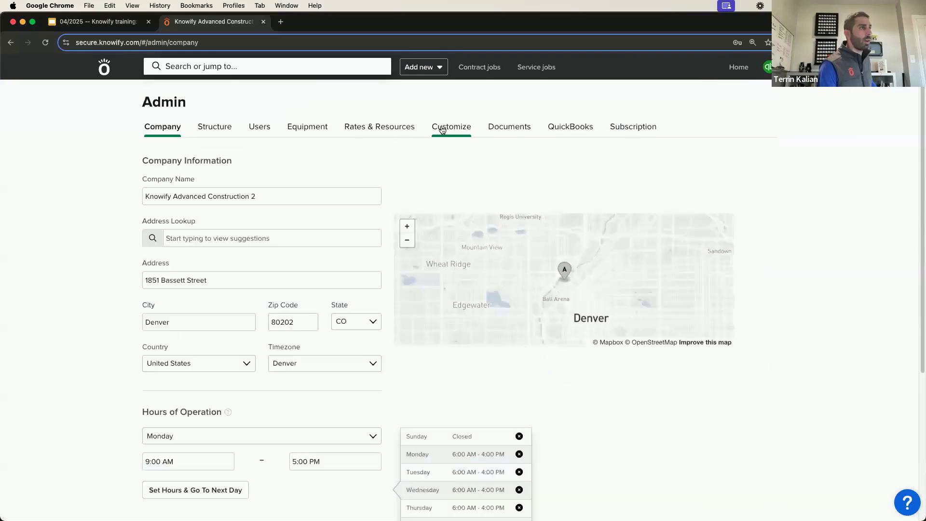
left_click(471, 127)
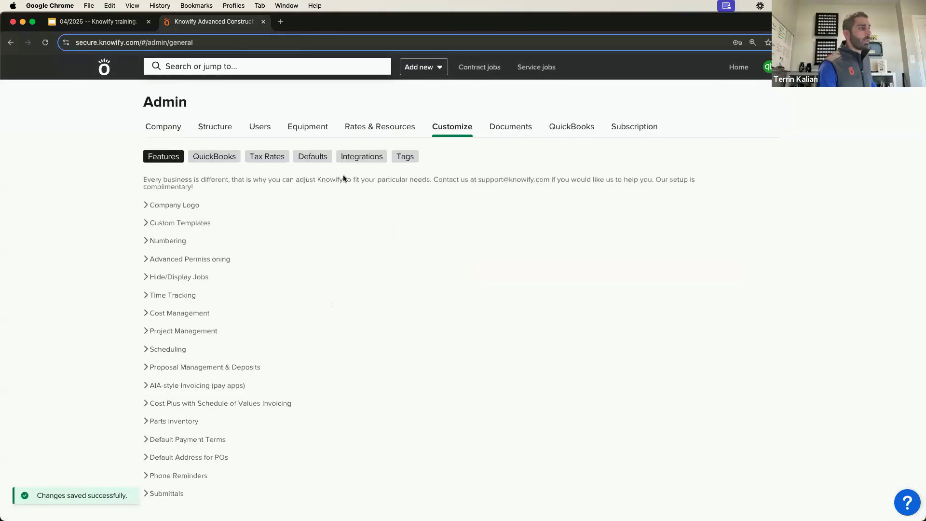
left_click(178, 313)
Enable using actual costs instead of committed costs when calculating job performance
left_click_drag(173, 328, 467, 327)
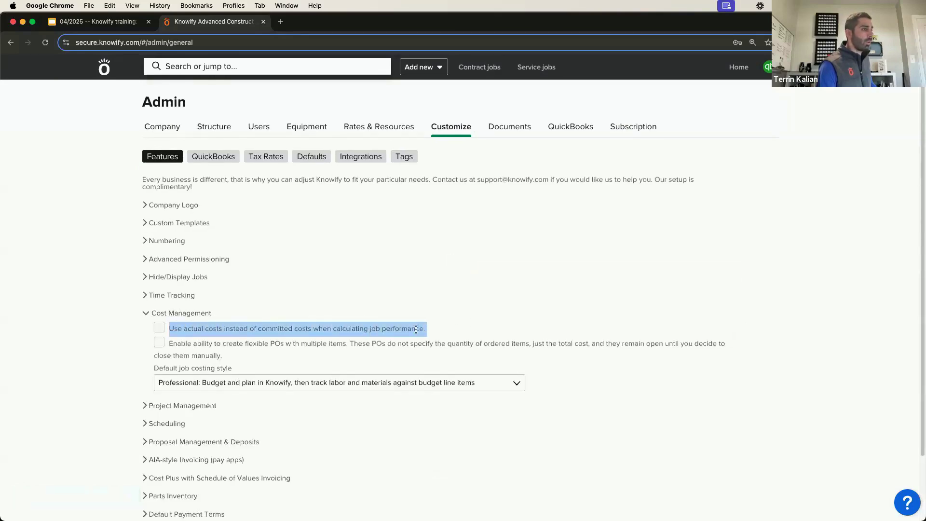
mouse_move(184, 329)
left_mouse_down()
mouse_move(221, 329)
mouse_move(180, 330)
left_mouse_up()
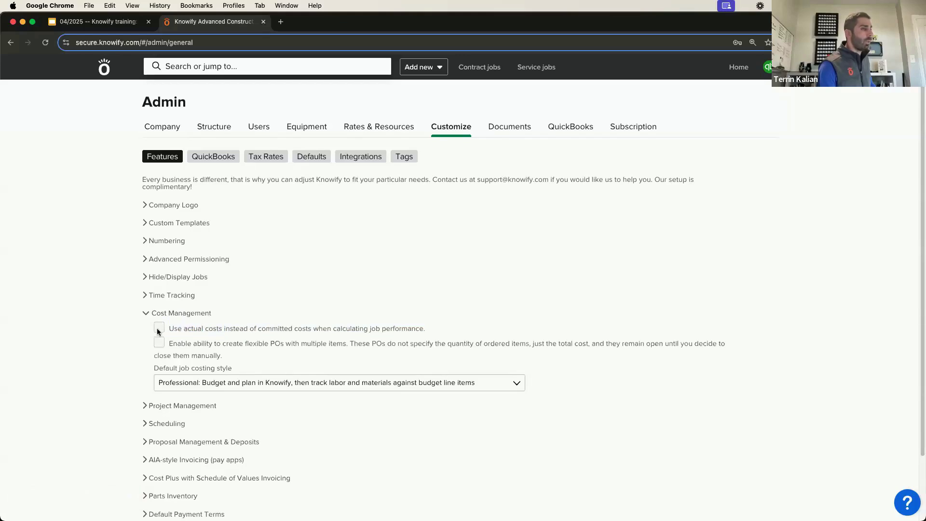
left_click(158, 329)
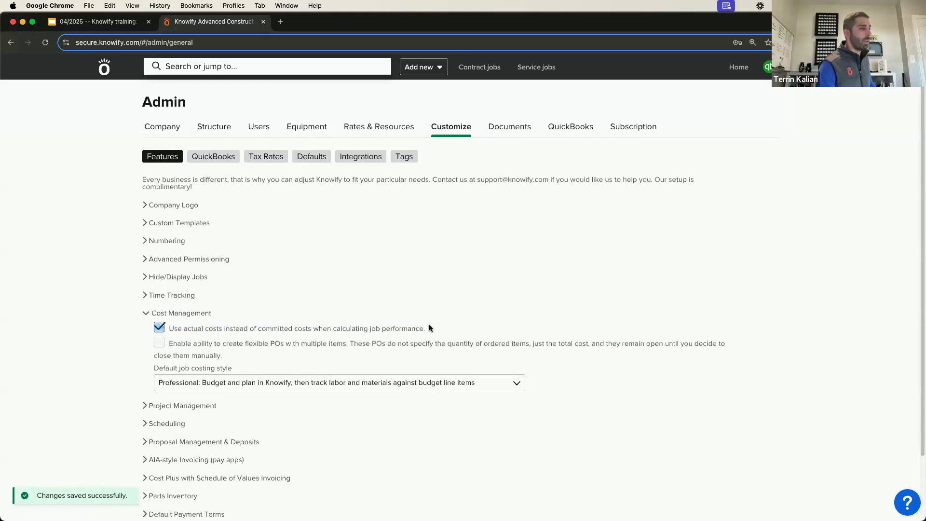
left_click_drag(427, 325, 381, 328)
left_click(484, 326)
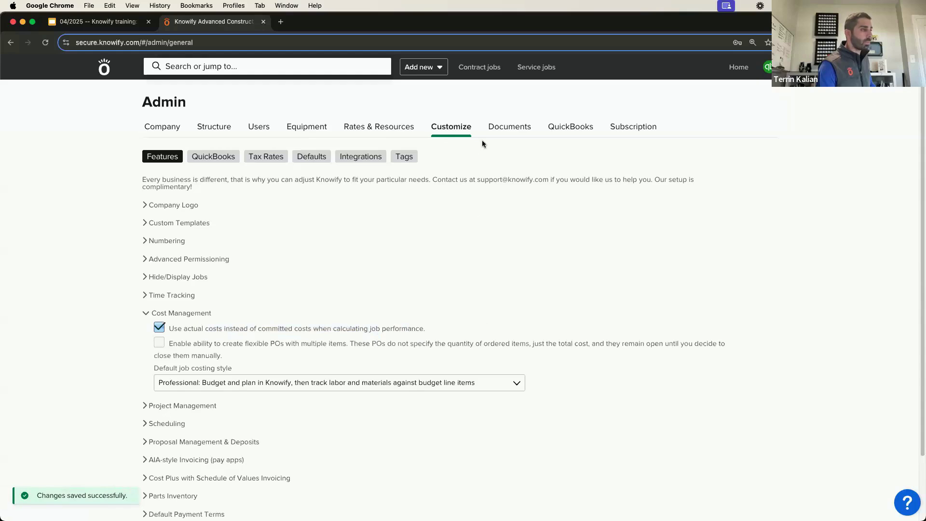
Enable the ability to create flexible POs with multiple items
left_click(159, 343)
left_click_drag(231, 352, 174, 344)
left_click(237, 352)
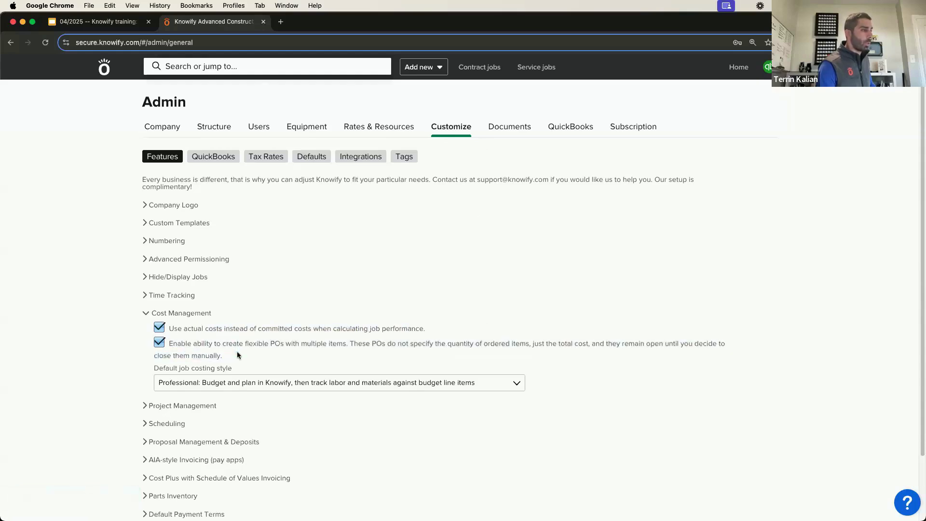
left_click_drag(236, 351, 171, 342)
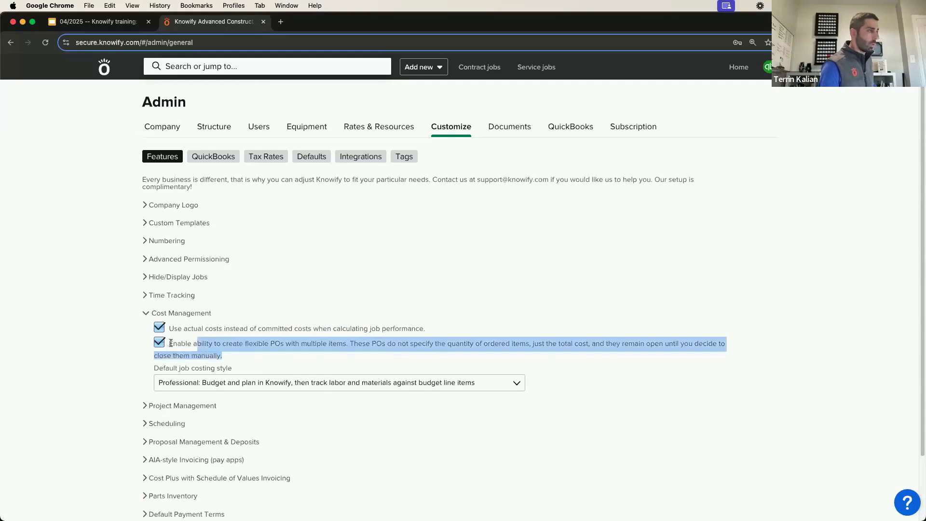
left_click(245, 349)
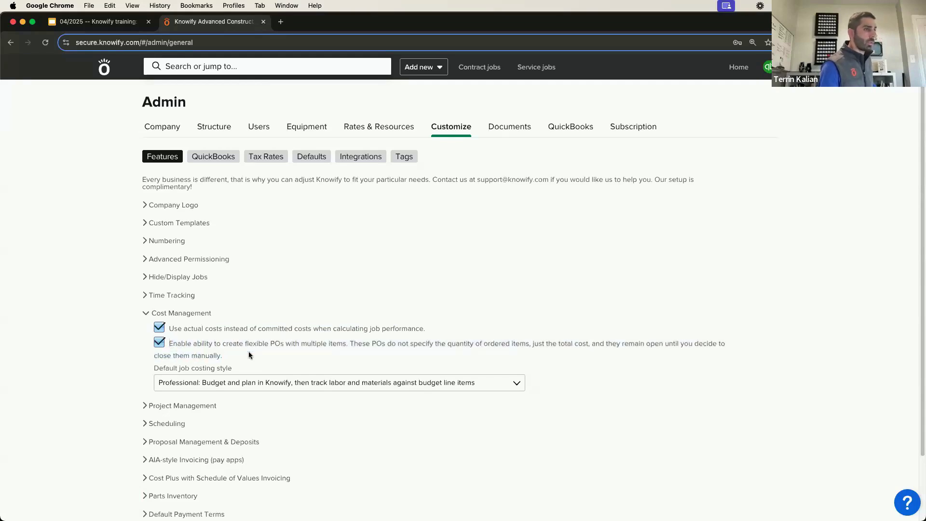
Open Project #0000146 from the contract jobs, collapse the Demo phase's materials and expand its subcontractors
left_click(480, 68)
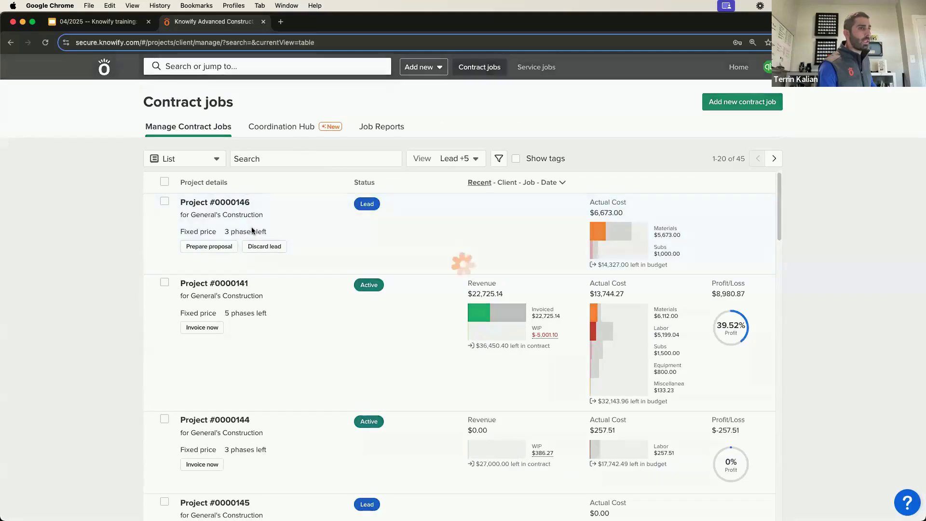
left_click(251, 230)
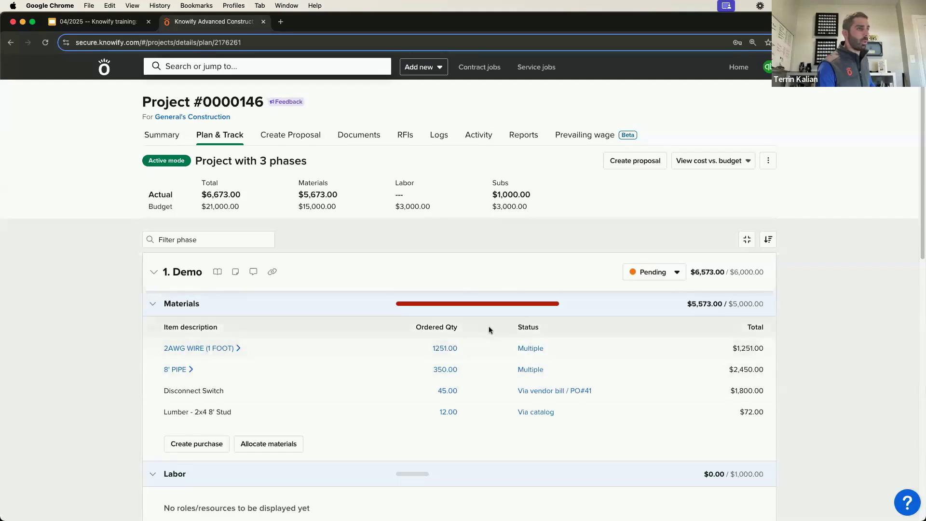
scroll(487, 324, "down", 5)
scroll(482, 324, "up", 10)
left_click(306, 309)
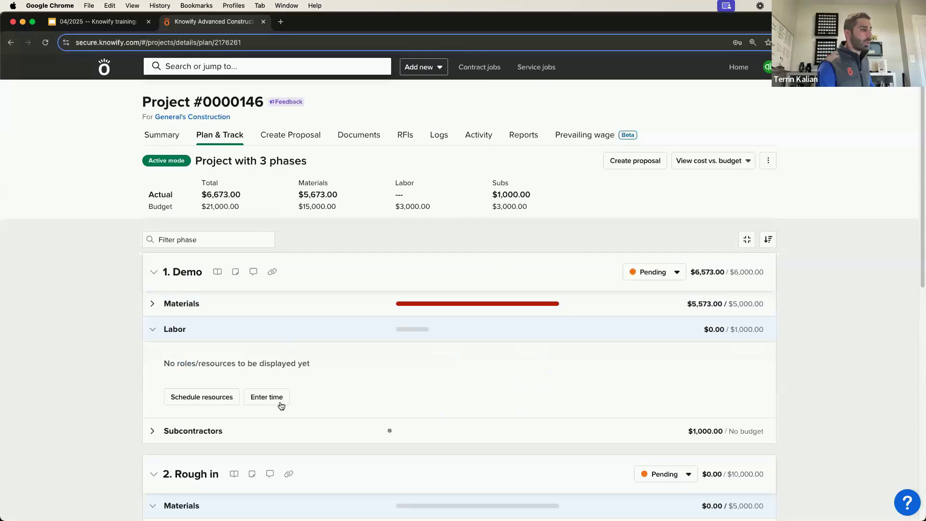
left_click(279, 424)
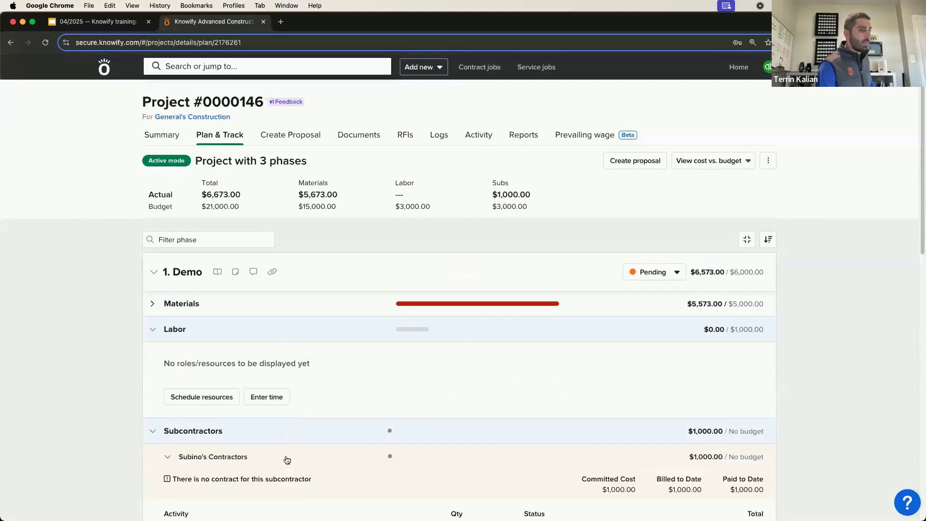
Start a subcontractor bill for Subino's Contractors in the Rough in phase
scroll(338, 410, "down", 4)
scroll(698, 317, "down", 6)
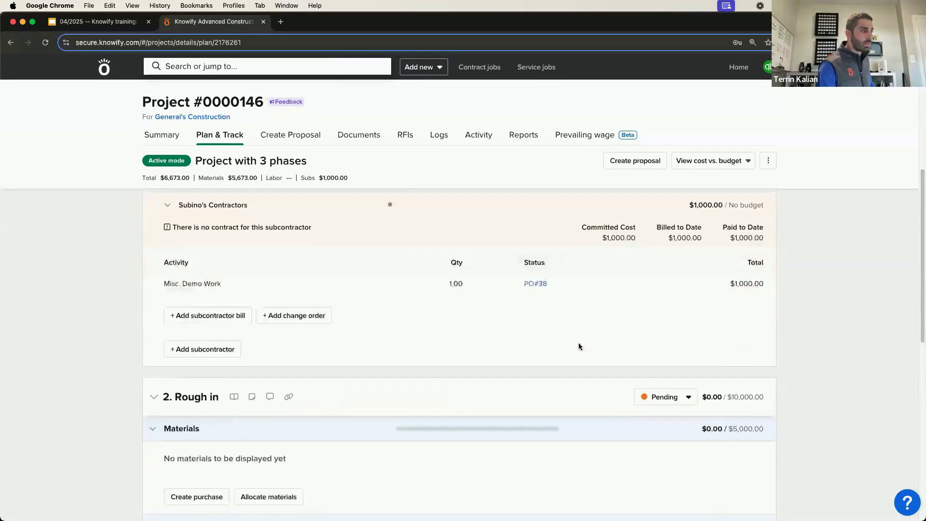
left_click(397, 457)
scroll(718, 450, "down", 3)
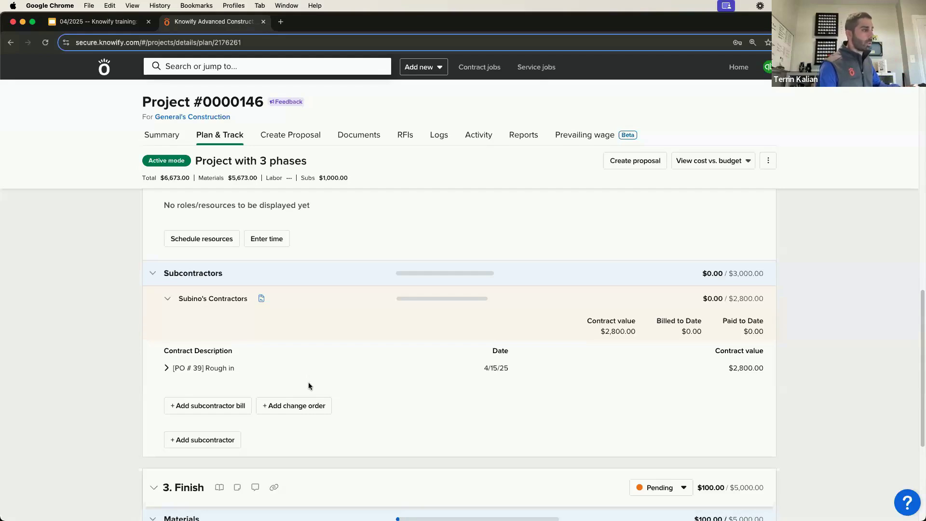
left_click(218, 409)
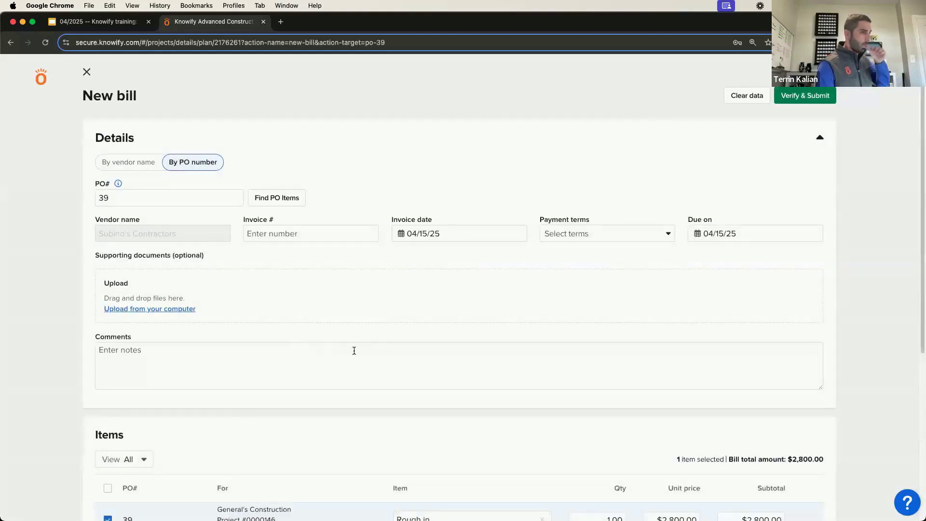
Set the unit price of the bill's Rough in item to $1,400
scroll(354, 351, "down", 2)
scroll(355, 355, "down", 3)
left_click(587, 392)
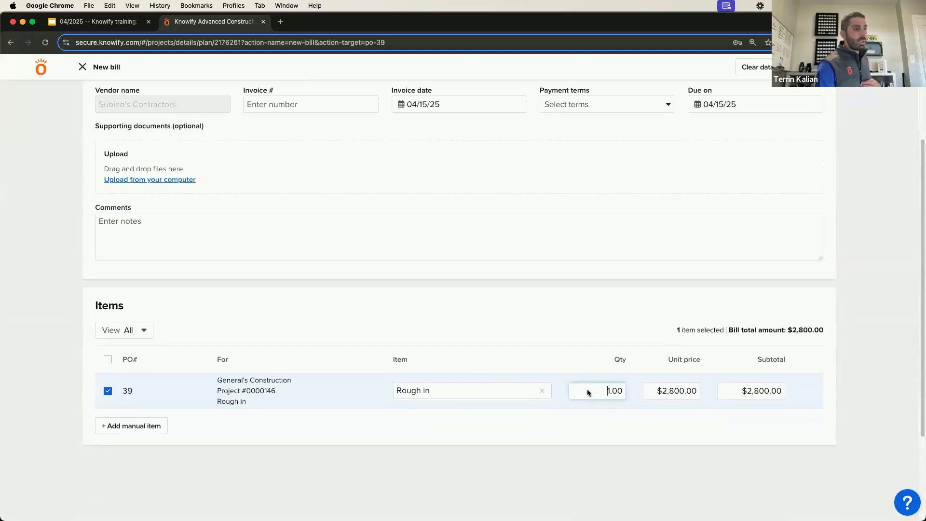
left_click(652, 394)
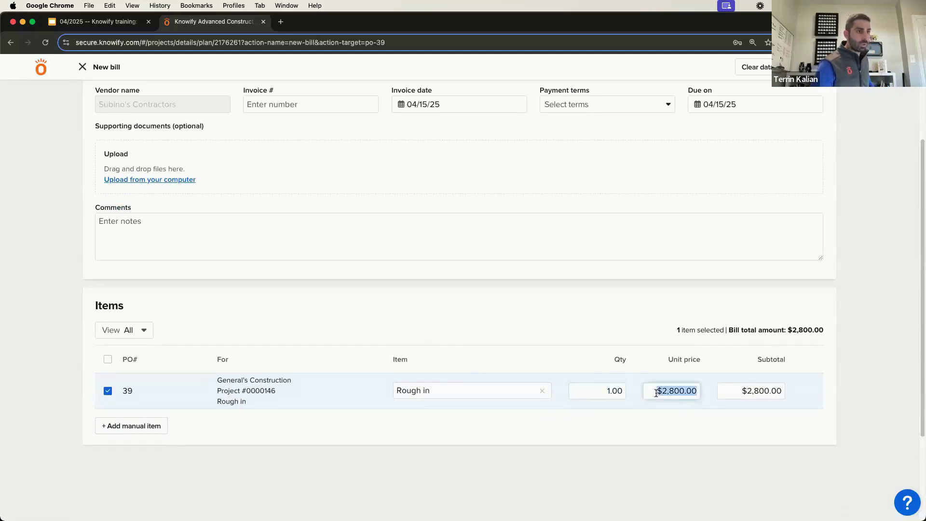
type("1400")
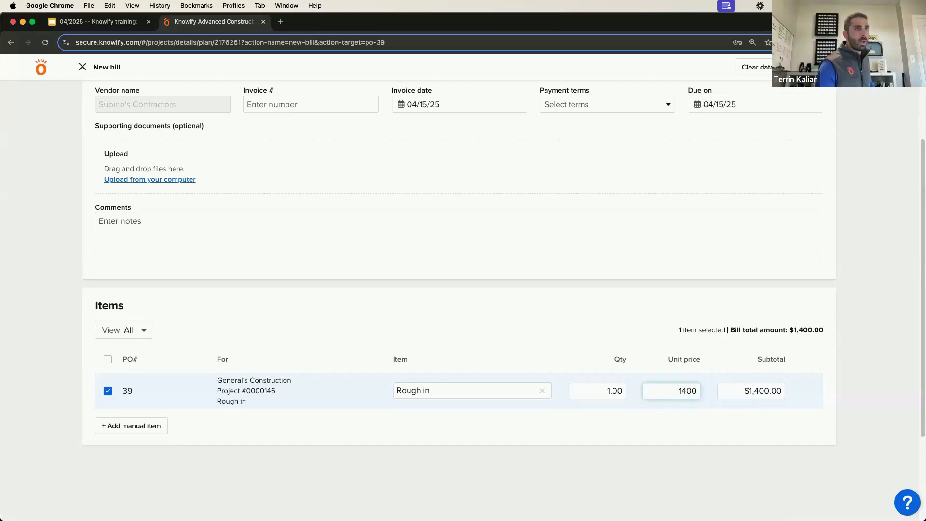
Verify and submit the partial Subino's Contractors bill, and check its line total
left_click(806, 67)
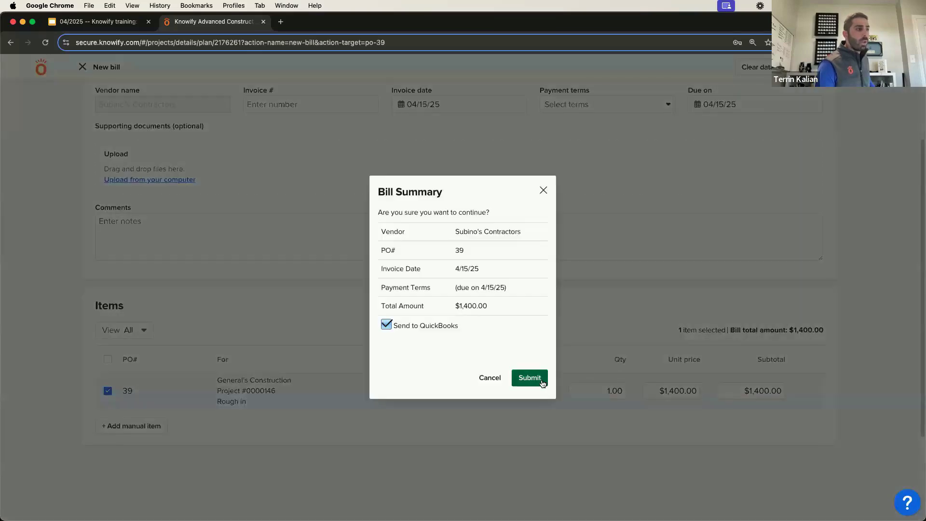
left_click(529, 378)
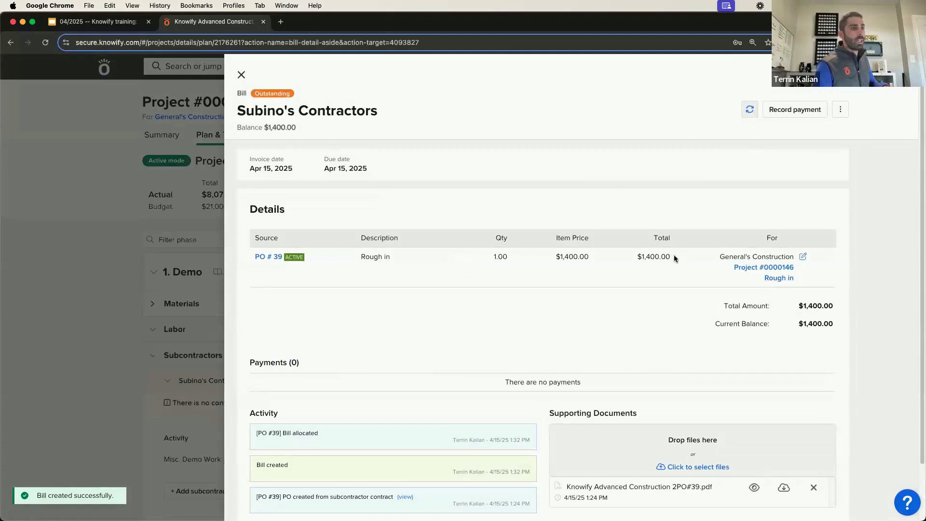
left_click_drag(674, 259, 637, 259)
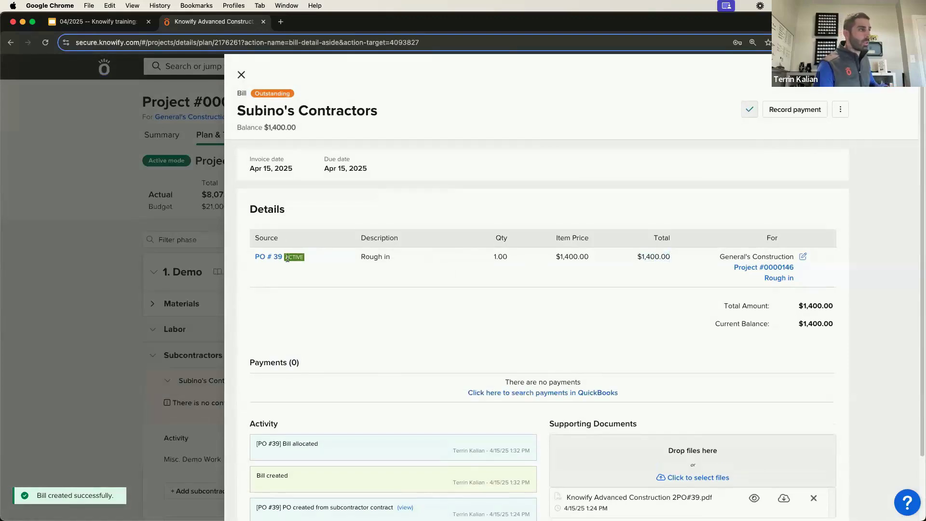
Open the bill's source purchase order and examine its approved value and remaining balance
left_click(270, 256)
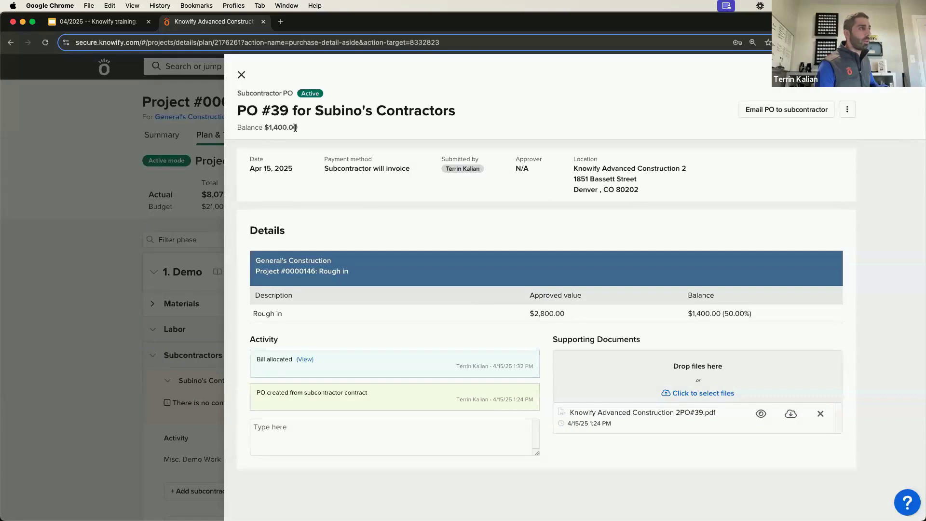
double_click(295, 128)
left_click(296, 127)
left_click_drag(529, 312, 568, 312)
left_click(568, 312)
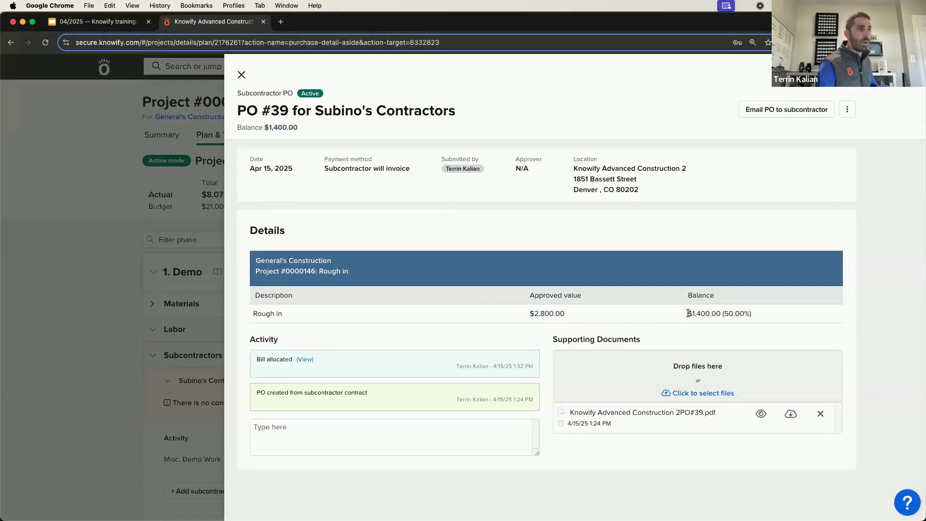
left_click_drag(688, 313, 724, 315)
left_click(765, 312)
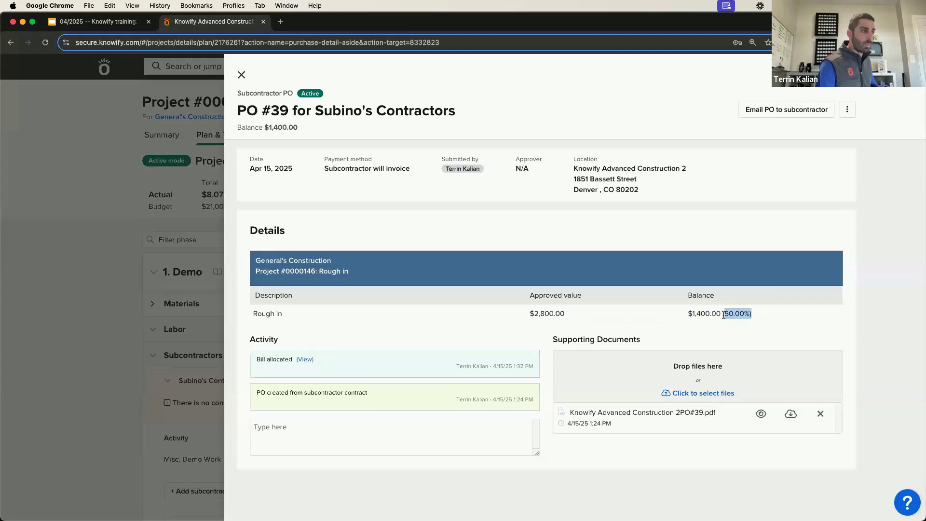
left_click(724, 315)
Create and submit another bill from this purchase order for the remaining Rough in balance
left_click(848, 112)
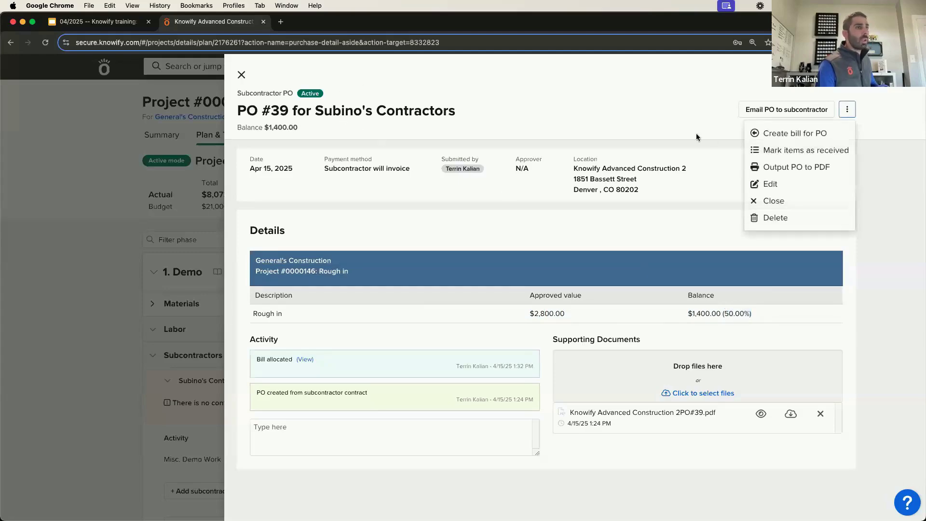
left_click(786, 133)
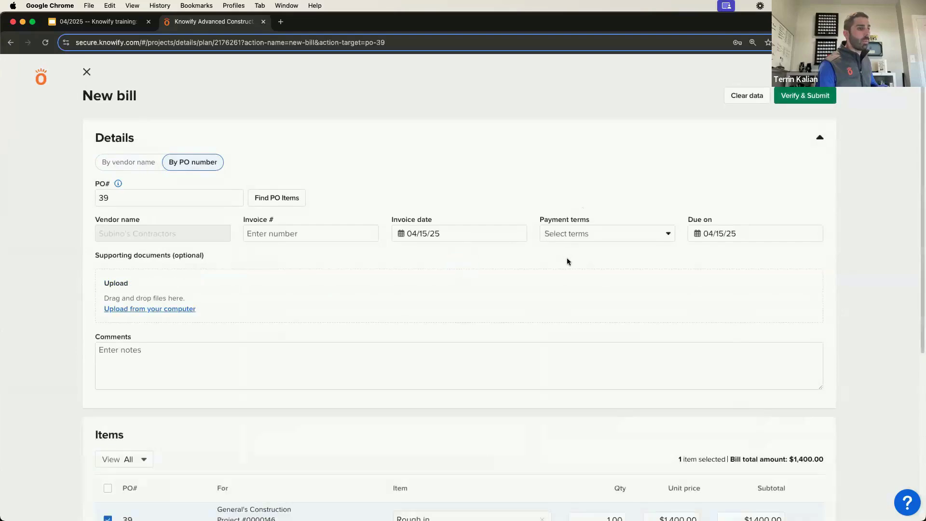
scroll(601, 303, "down", 2)
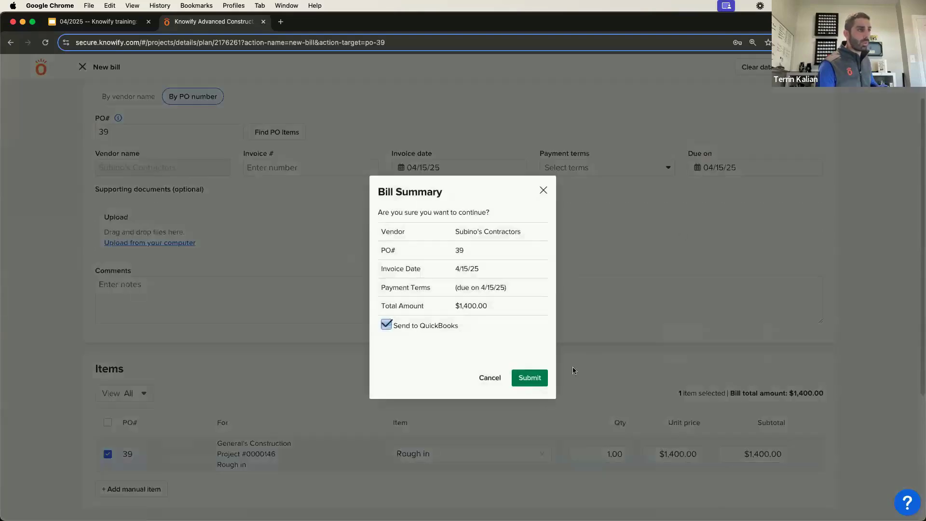
left_click(532, 378)
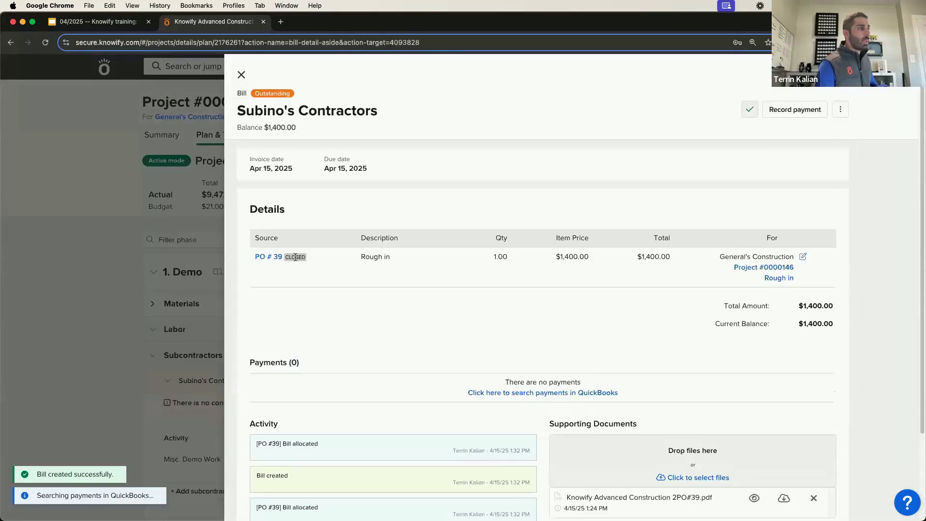
Check the source purchase order's status on the new Subino's Contractors bill and open that purchase order
double_click(293, 257)
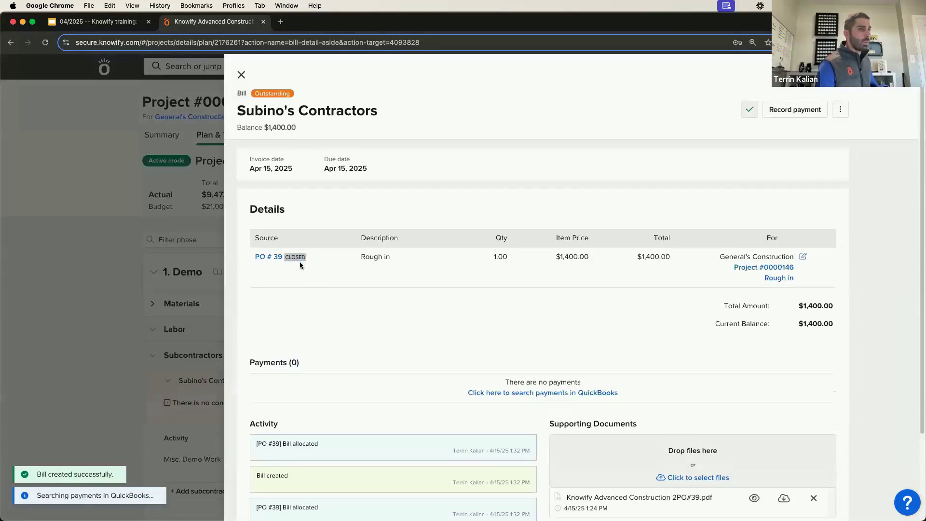
left_click(278, 258)
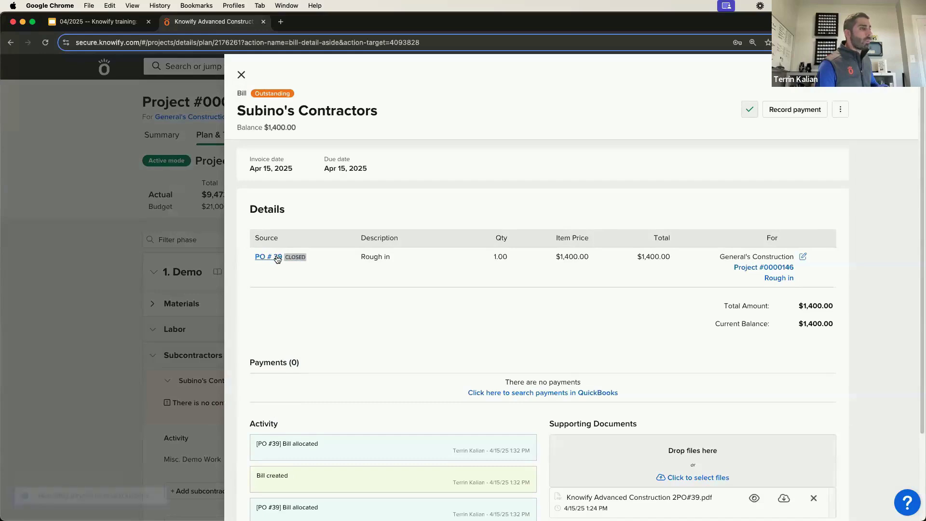
Open the other Rough in bill through its linked Subino's Contractors purchase order and record a $1,400.00 payment dated 04/15/25, sent to QuickBooks
left_click(277, 258)
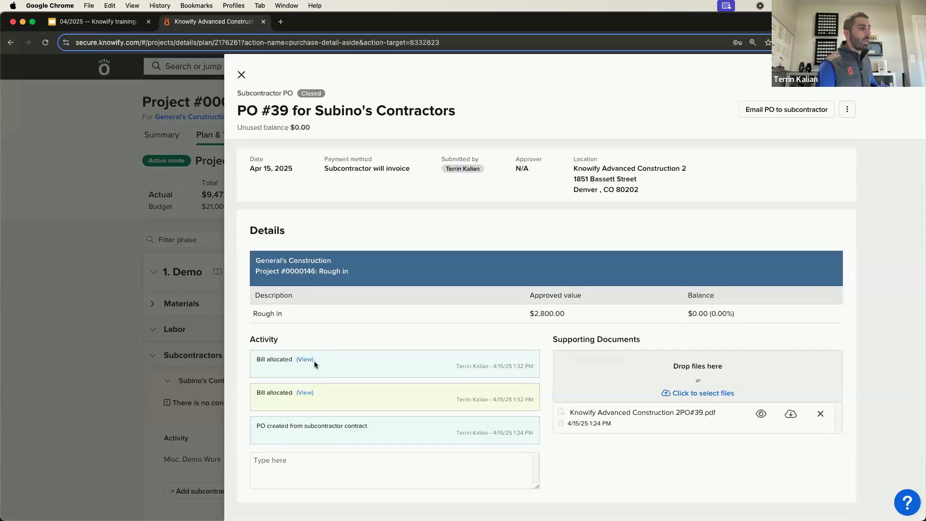
left_click(305, 392)
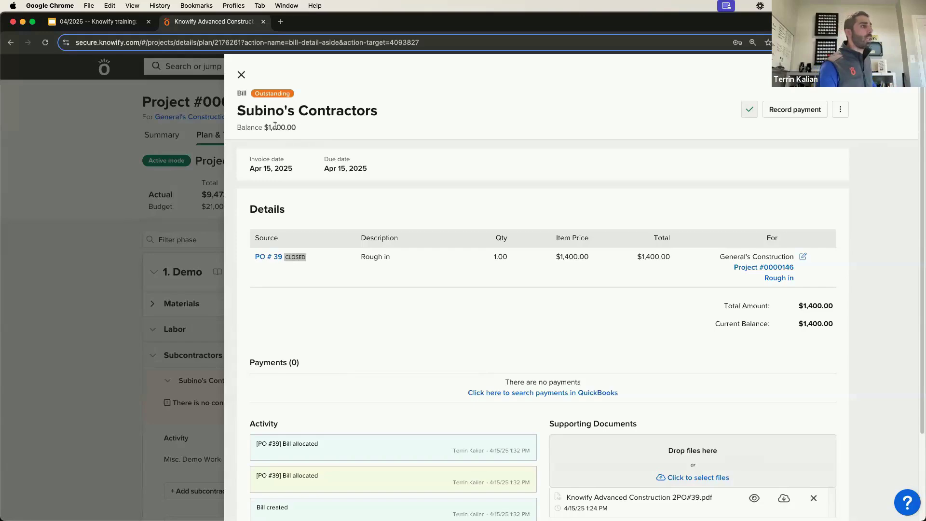
left_click_drag(297, 127, 239, 127)
left_click(310, 132)
left_click(789, 111)
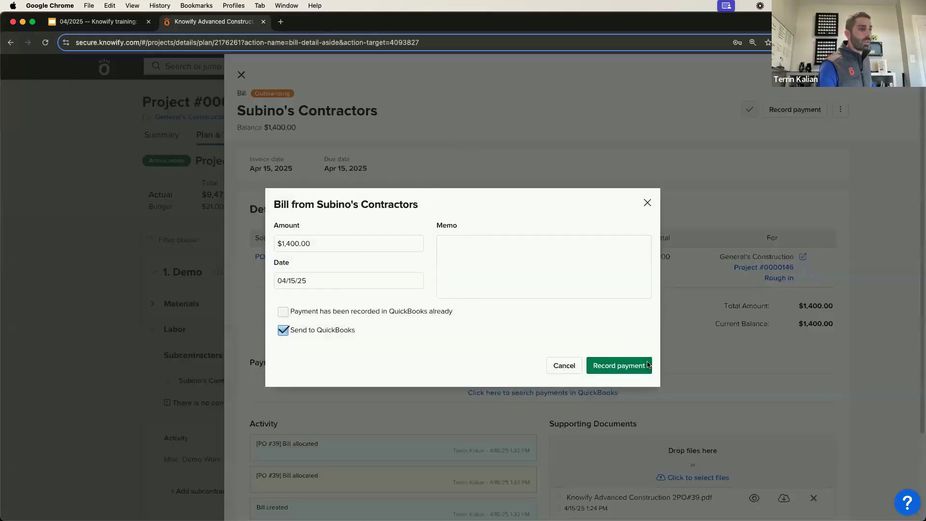
left_click(632, 365)
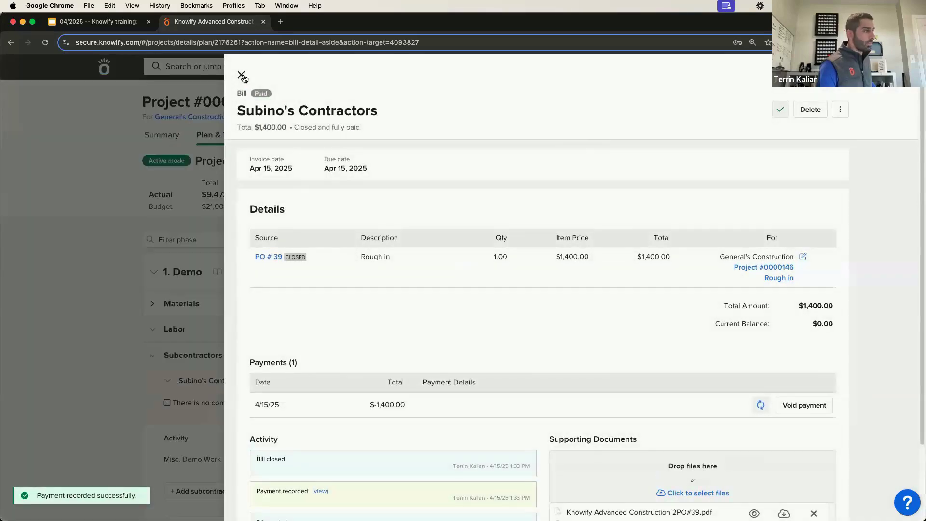
left_click(242, 76)
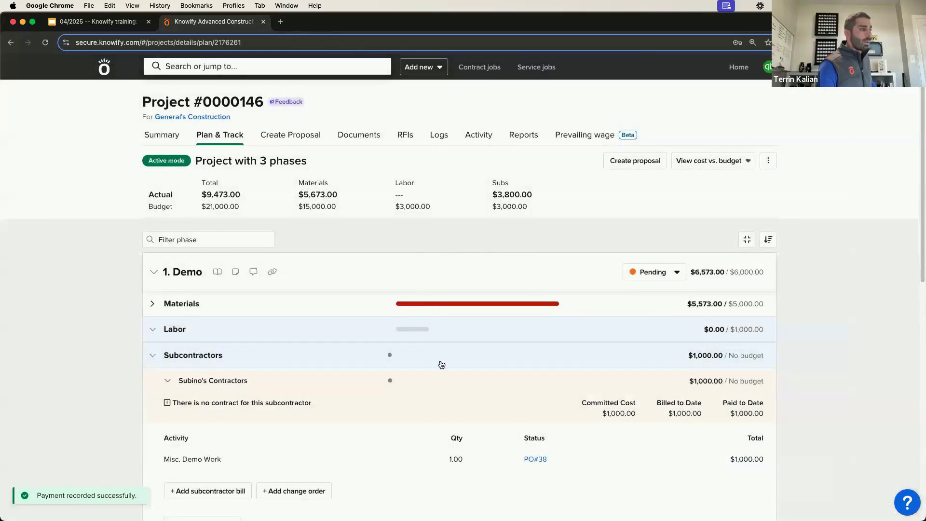
Expand Subino's Contractors in the project's second phase and review the contract value, billed-to-date and paid-to-date amounts
scroll(531, 405, "down", 10)
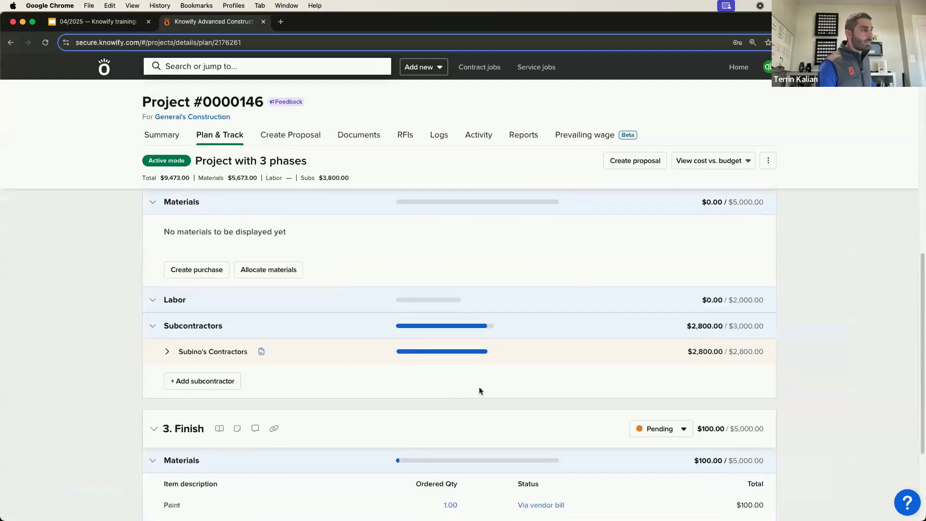
left_click(306, 351)
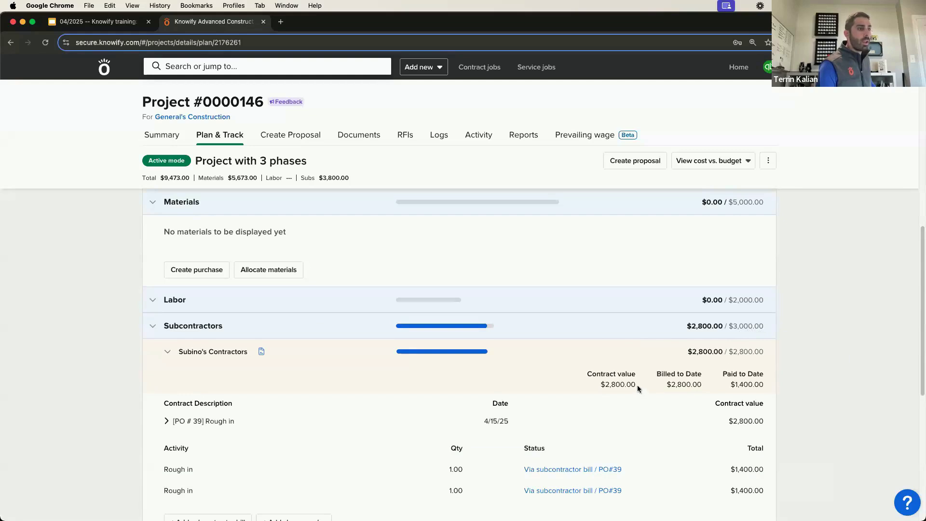
left_click_drag(636, 385, 601, 388)
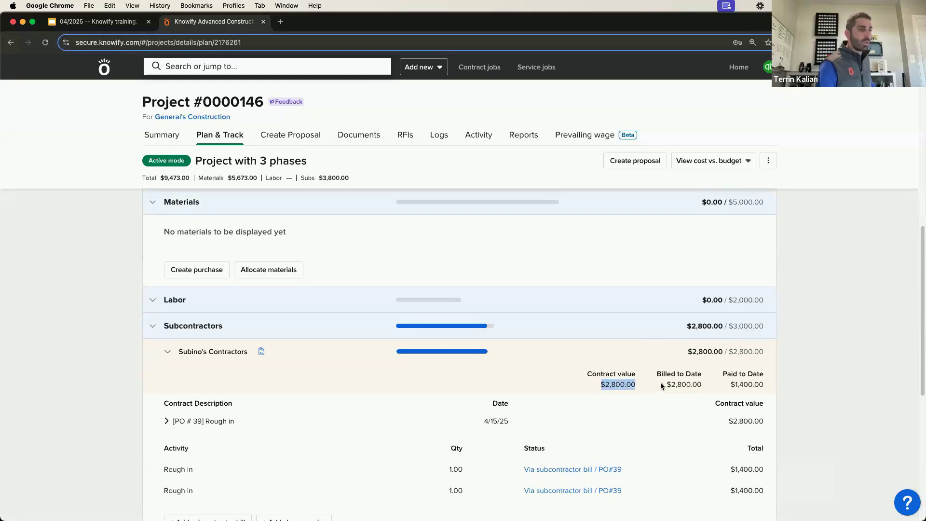
left_click_drag(664, 384, 768, 383)
left_click(768, 383)
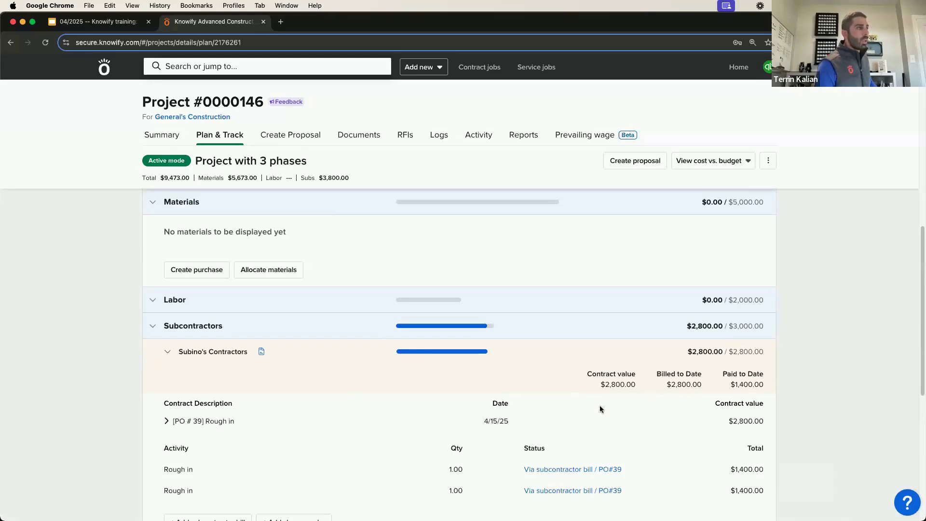
scroll(557, 413, "up", 8)
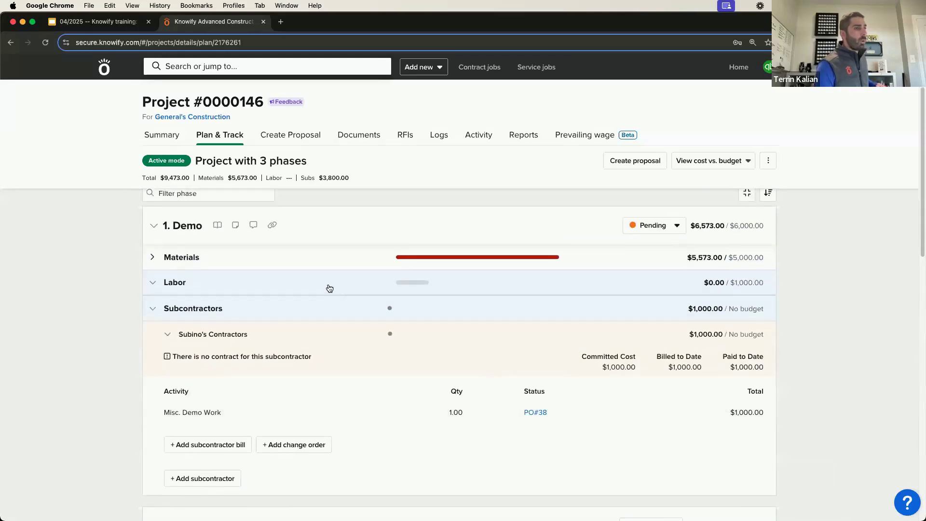
Turn off using actual costs instead of committed costs in the Cost Management settings and reopen the phases of Project #0000146
left_click(332, 263)
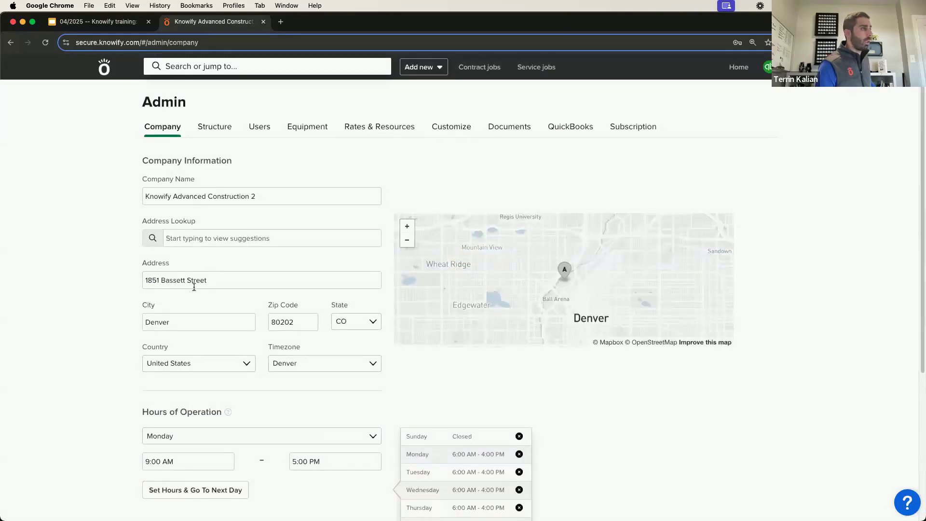
left_click(455, 127)
left_click(164, 313)
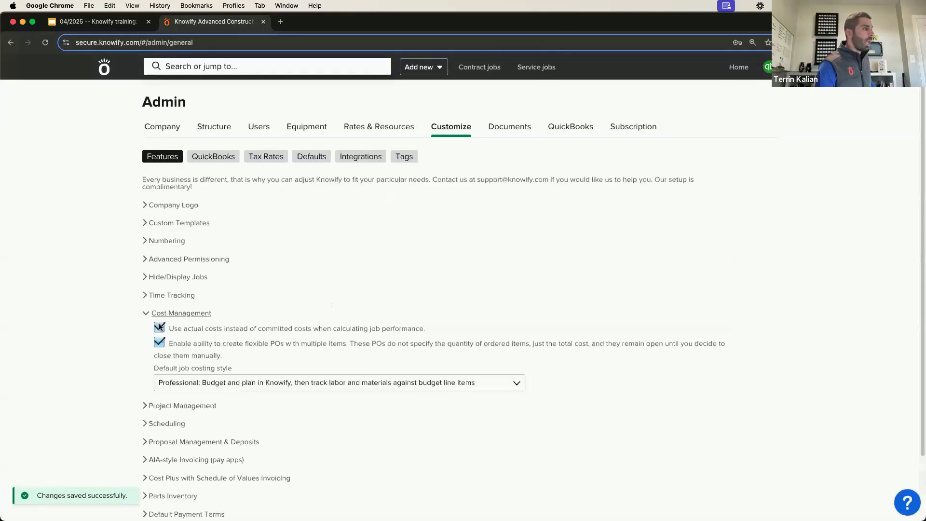
left_click(479, 67)
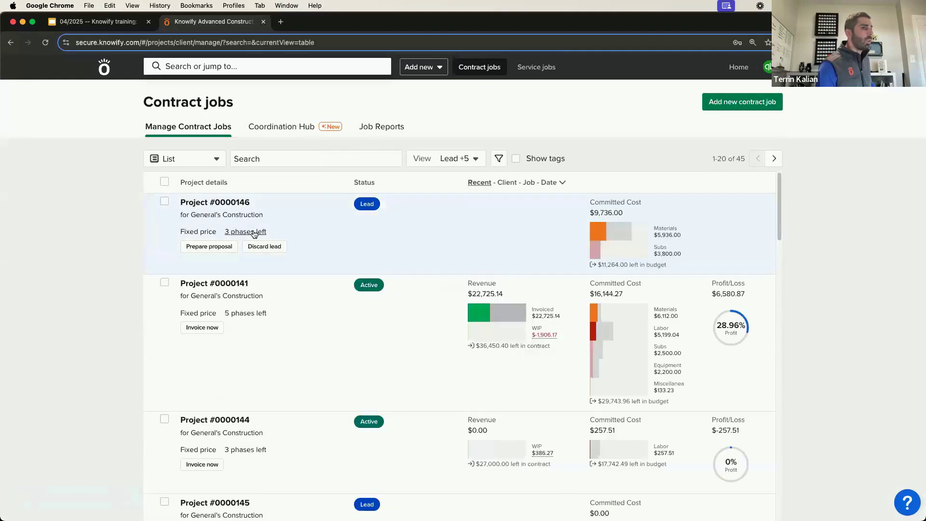
left_click(253, 232)
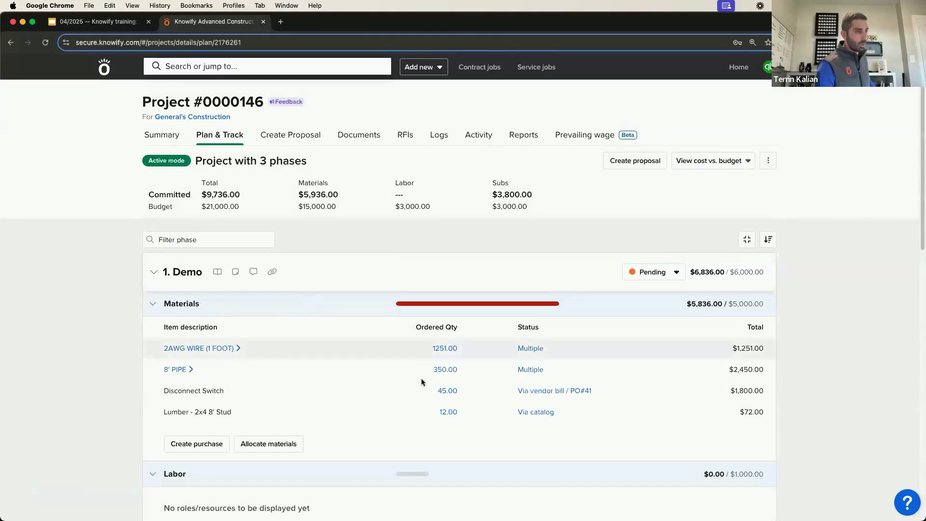
Open the ABC Supply purchase order behind the Disconnect Switch line, check its unit costs, and start a new bill from it
left_click(586, 390)
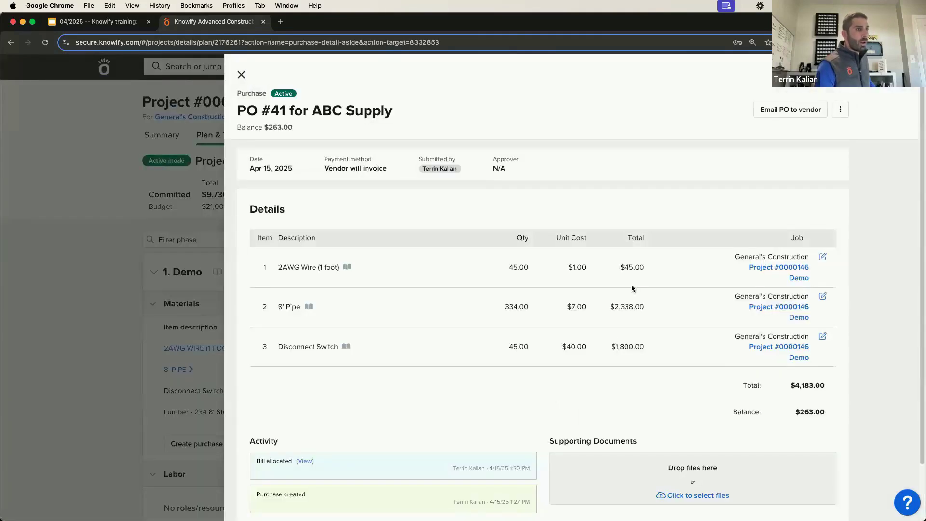
left_click_drag(620, 268, 568, 268)
left_click(568, 270)
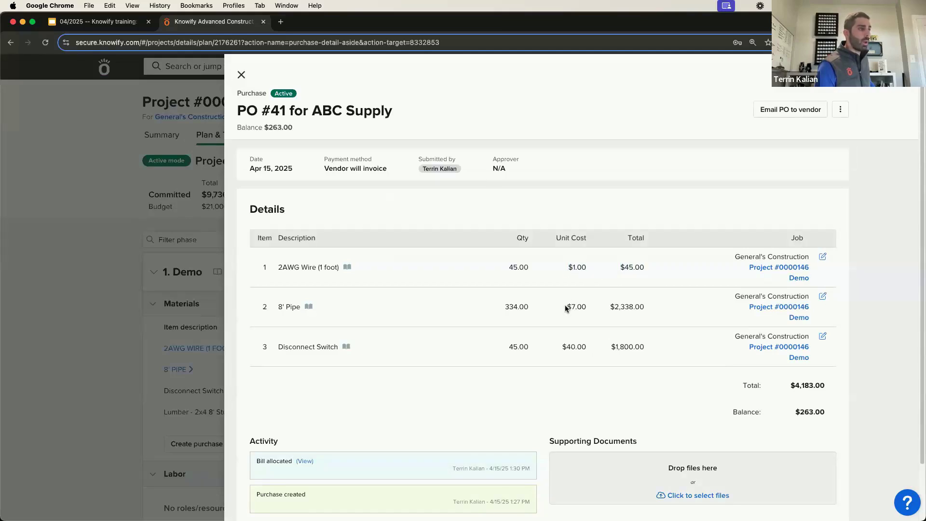
left_click_drag(565, 308, 586, 307)
left_click(585, 311)
left_click(840, 110)
left_click(794, 135)
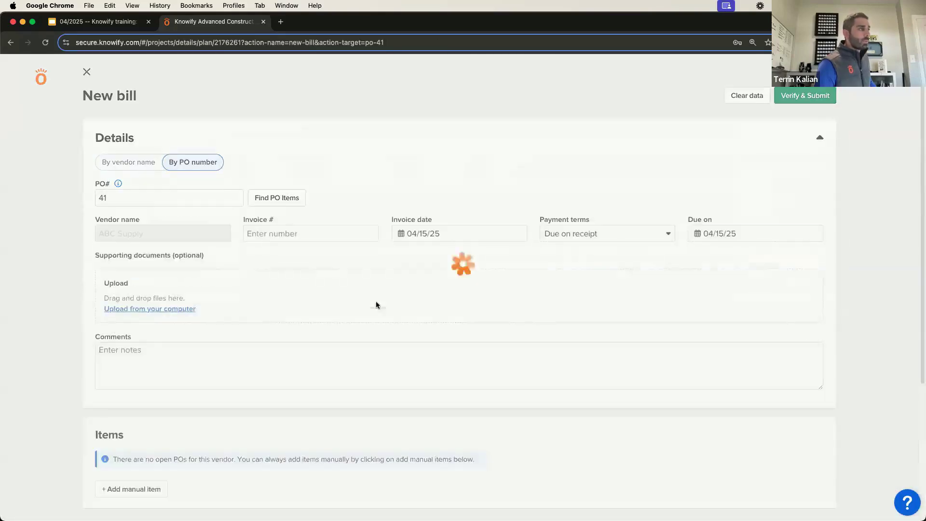
Set the bill's unit prices to $8.00 for the 8' Pipe and $1.50 for the 2AWG Wire (1 foot)
scroll(554, 328, "down", 1)
scroll(554, 330, "down", 3)
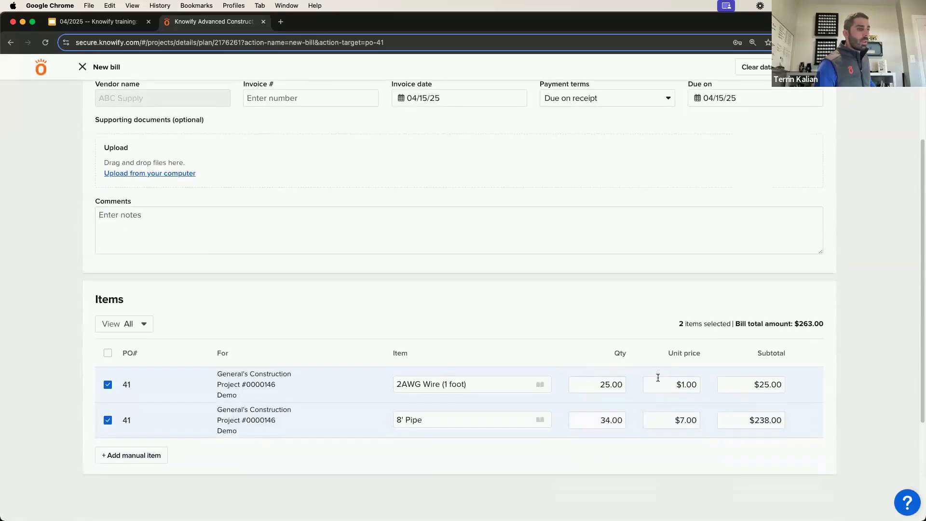
left_click(700, 422)
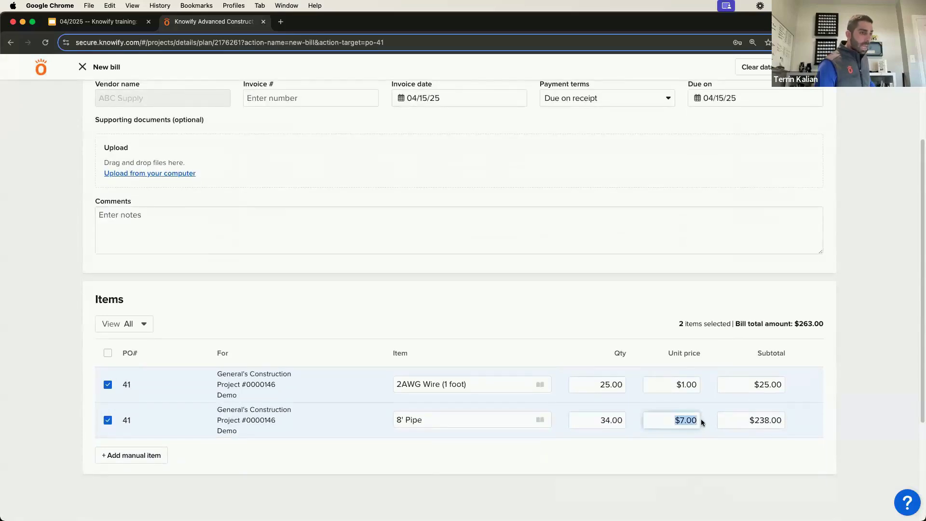
type("8")
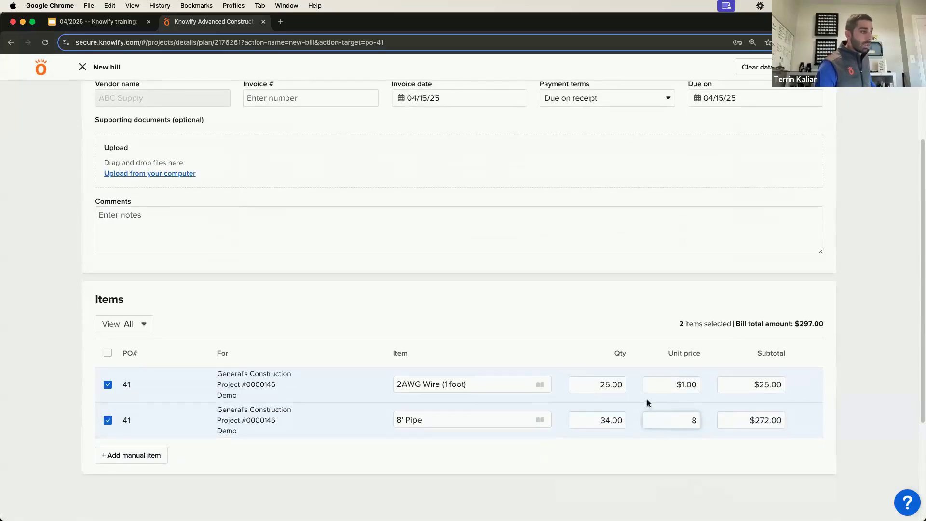
left_click(664, 387)
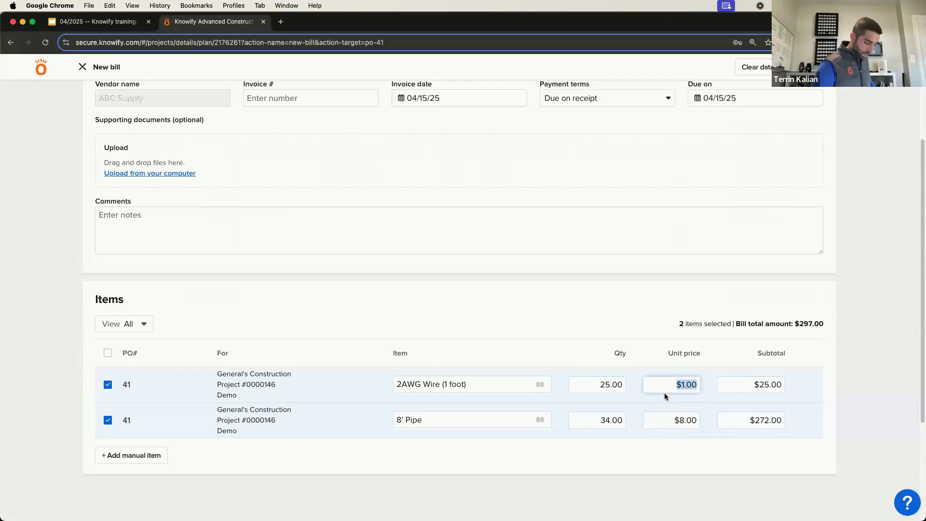
type("1.50")
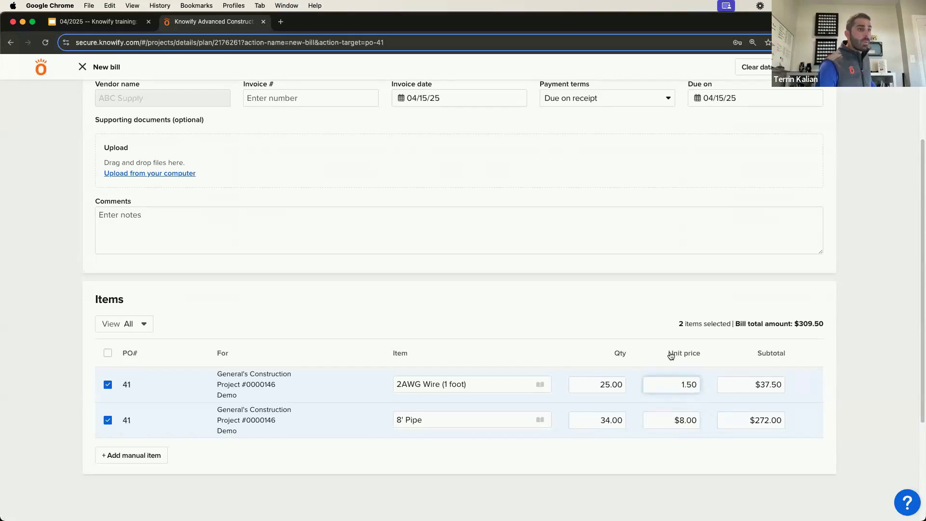
left_click(670, 355)
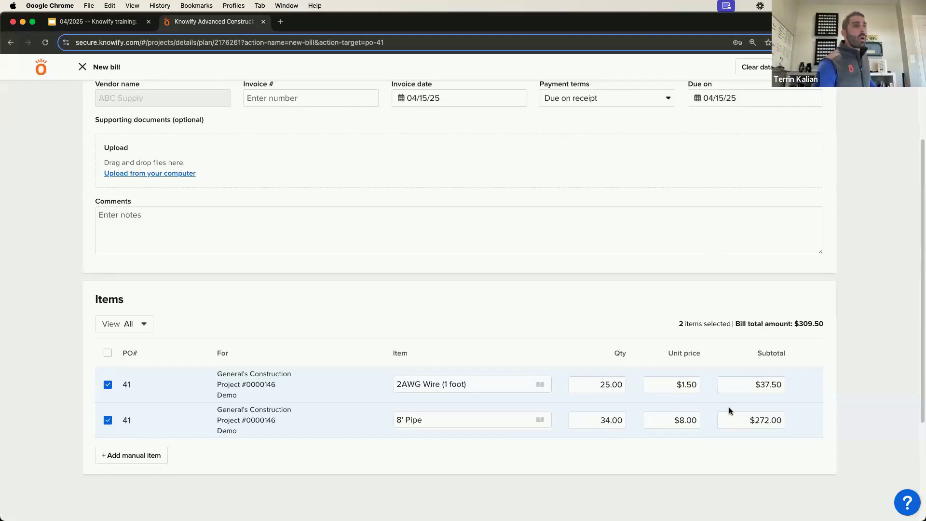
Verify and submit the ABC Supply bill with Send to QuickBooks enabled, and return to the project plan
left_click(804, 67)
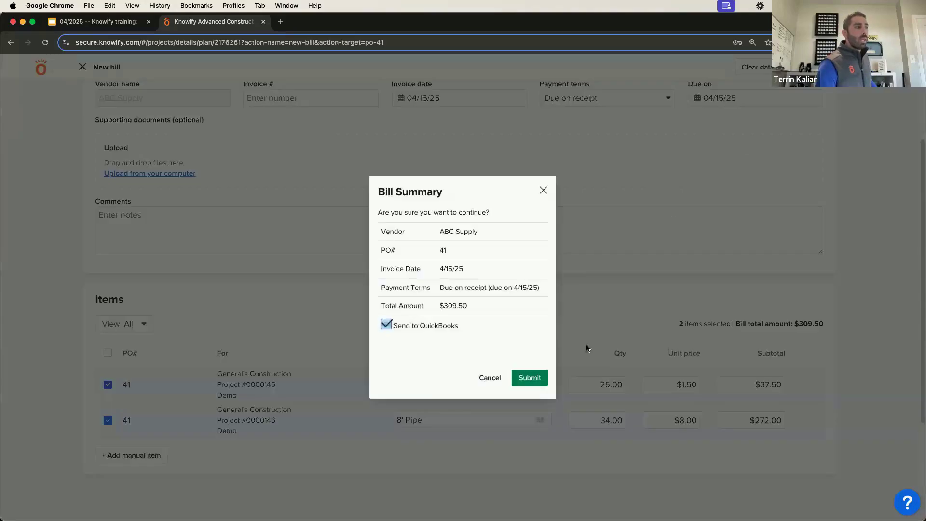
left_click(529, 378)
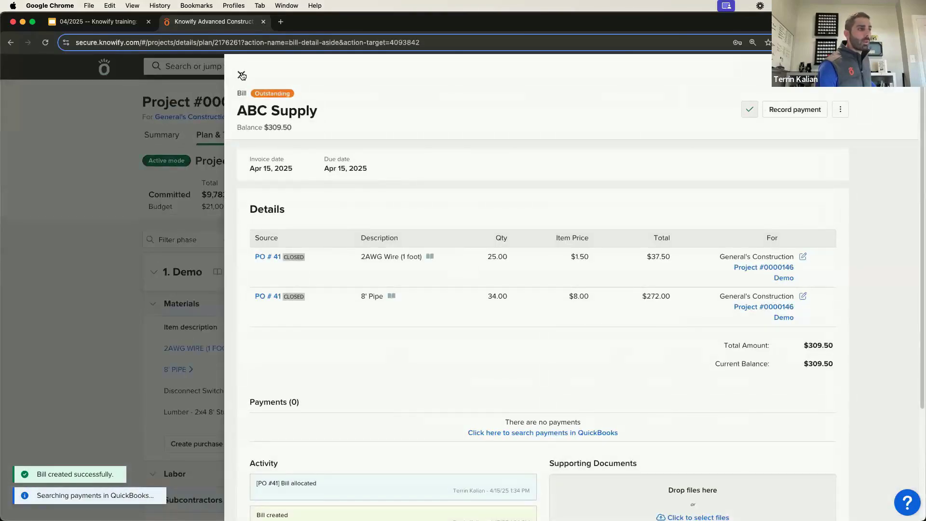
left_click(242, 75)
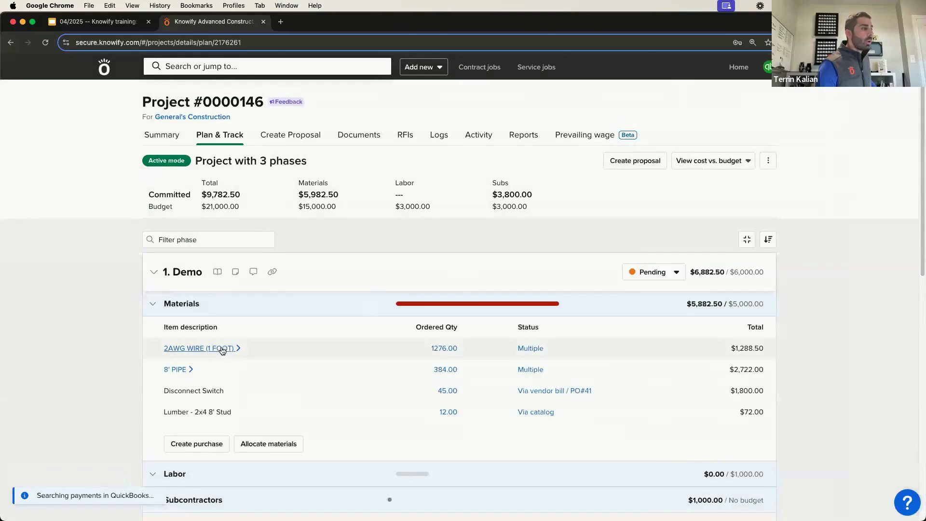
Expand the 2AWG Wire and 8' Pipe lines in the Demo phase's materials and review the billed and ordered totals
left_click(222, 348)
left_click(177, 432)
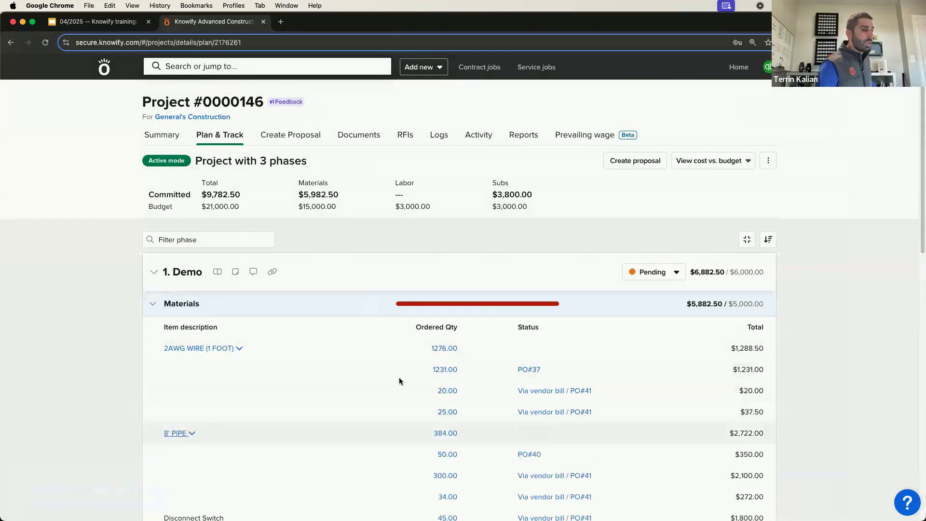
scroll(410, 371, "down", 3)
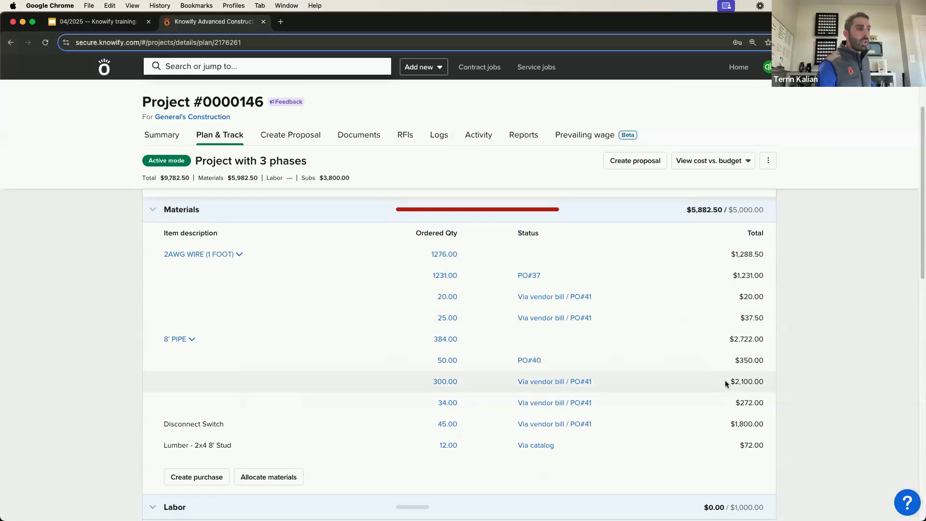
left_click_drag(725, 377, 753, 379)
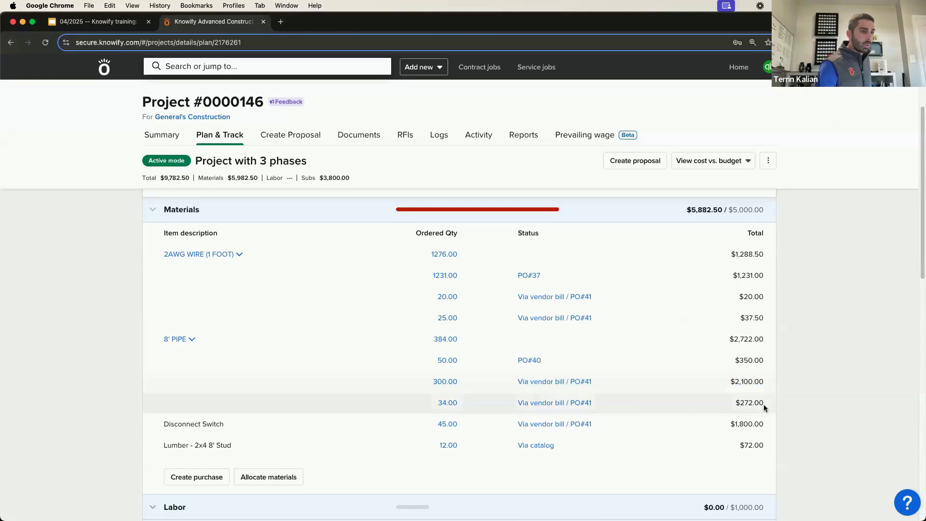
mouse_move(765, 401)
left_mouse_down()
mouse_move(427, 405)
mouse_move(768, 394)
left_mouse_up()
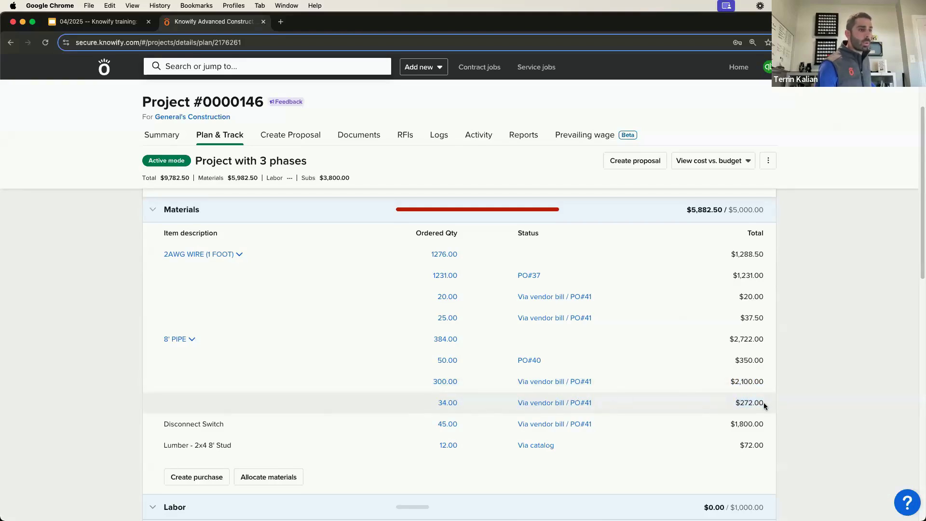
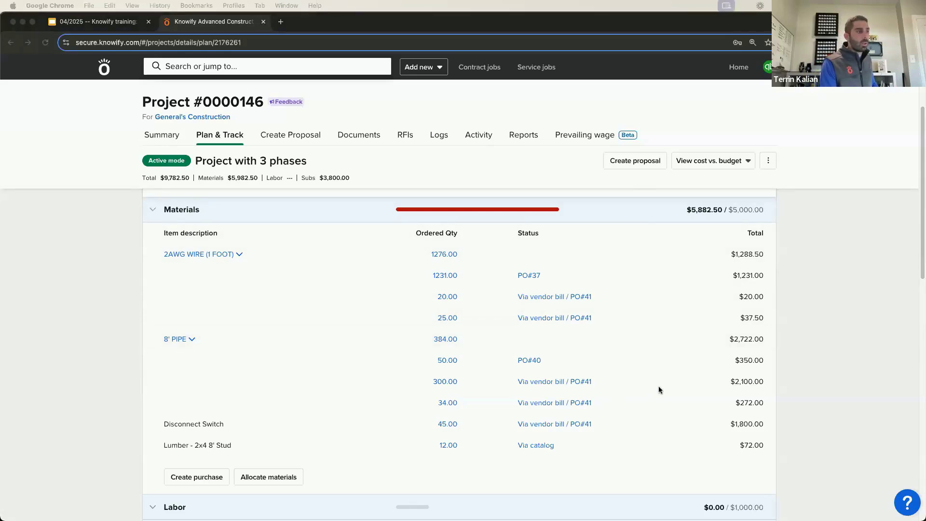
left_click(704, 432)
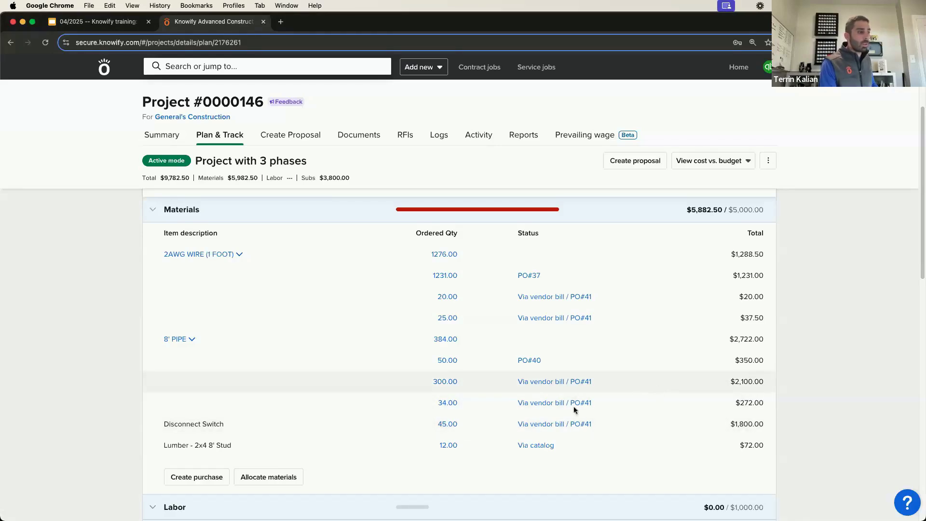
left_click(416, 69)
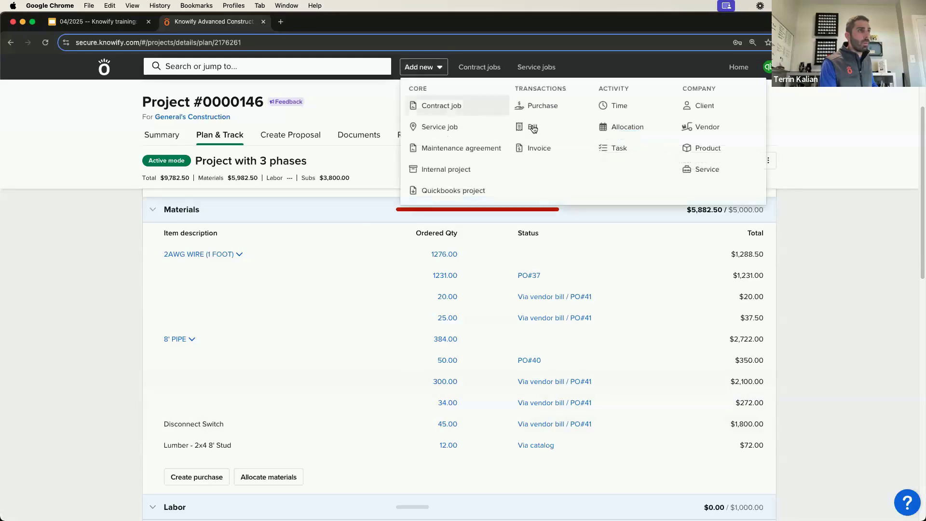
left_click(533, 126)
left_click(170, 192)
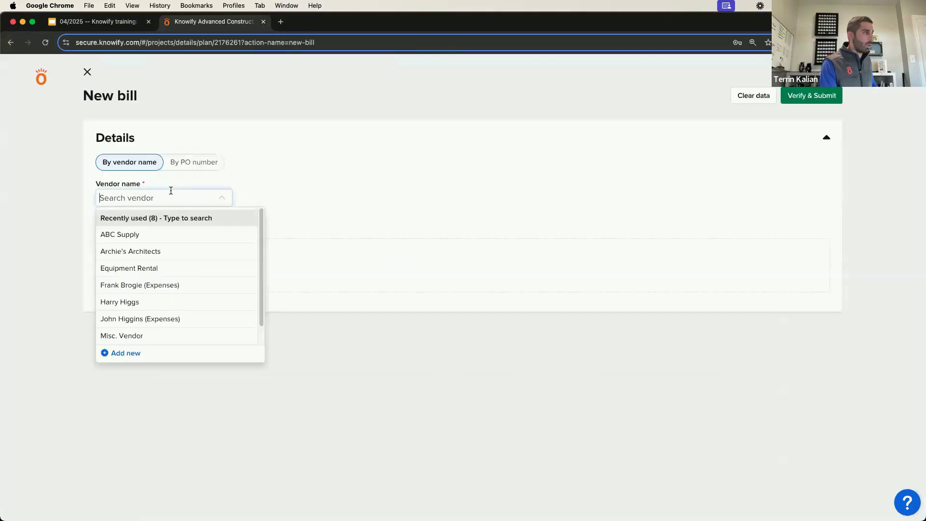
scroll(162, 315, "down", 1)
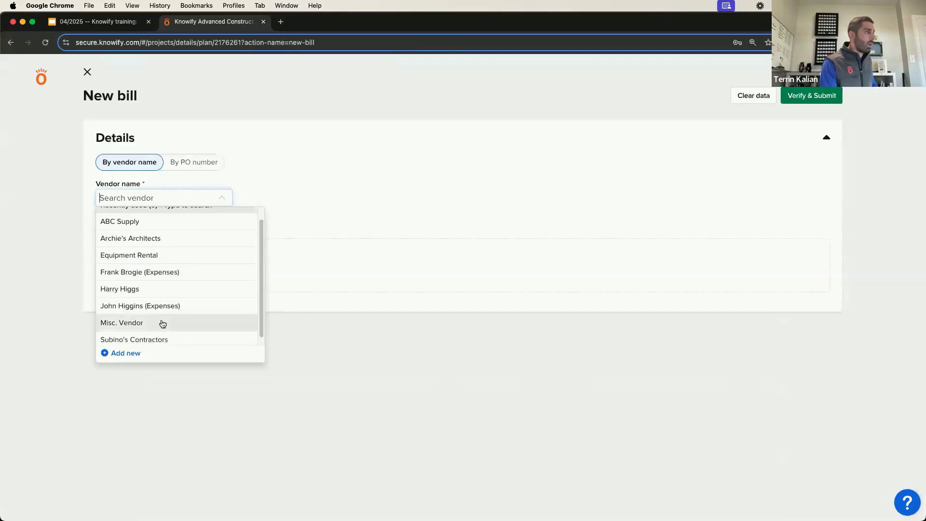
scroll(162, 330, "down", 1)
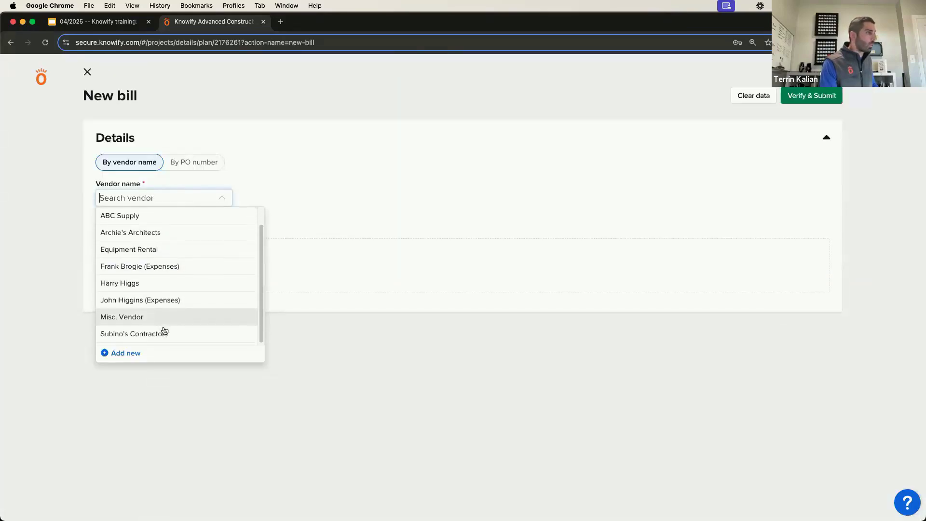
left_click(163, 286)
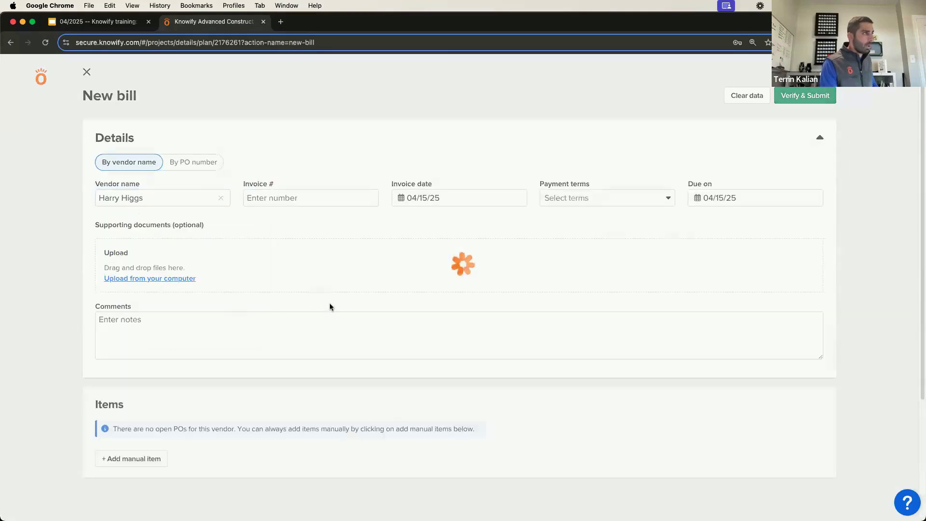
left_click(144, 457)
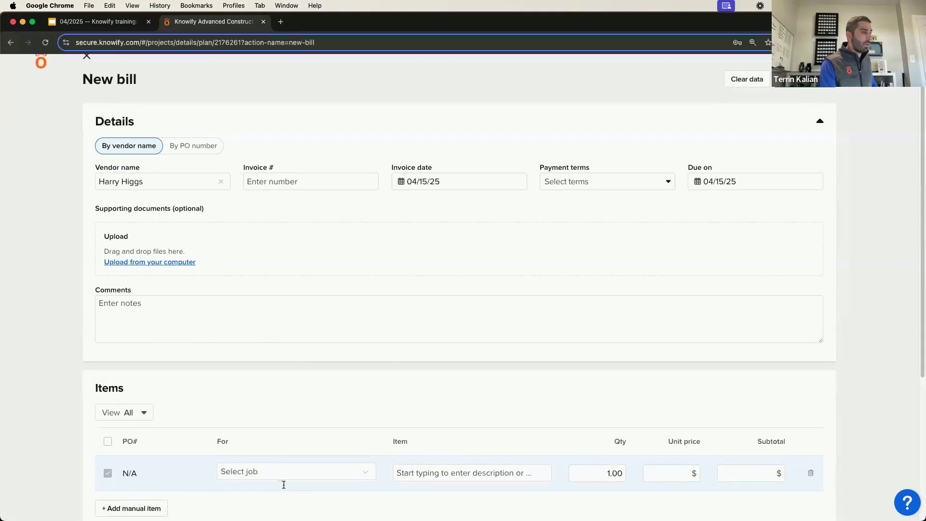
left_click(283, 473)
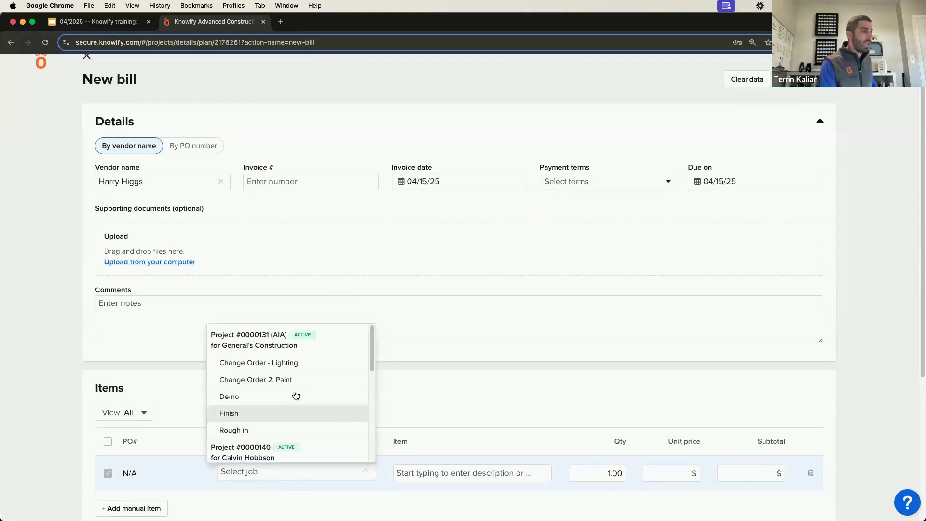
left_click(455, 388)
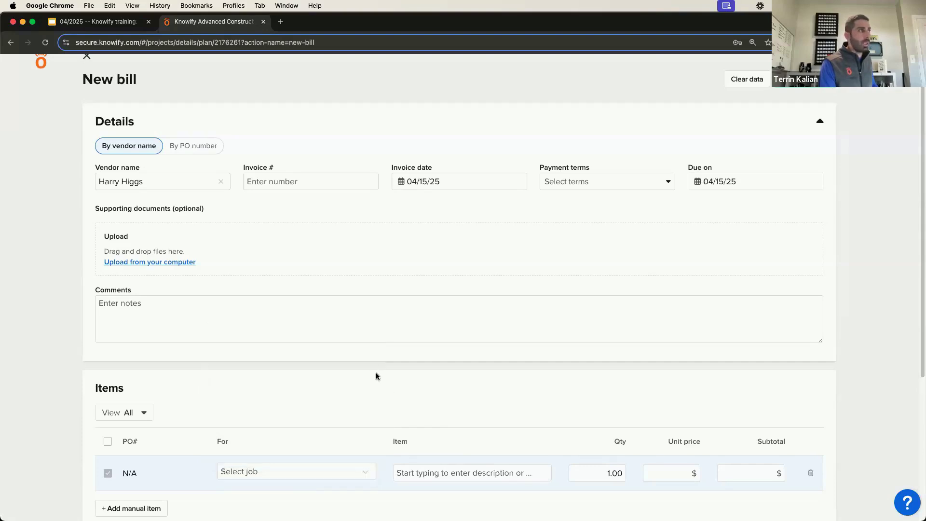
left_click(88, 60)
Collapse the Materials section of the Demo phase in the project plan
left_click(532, 317)
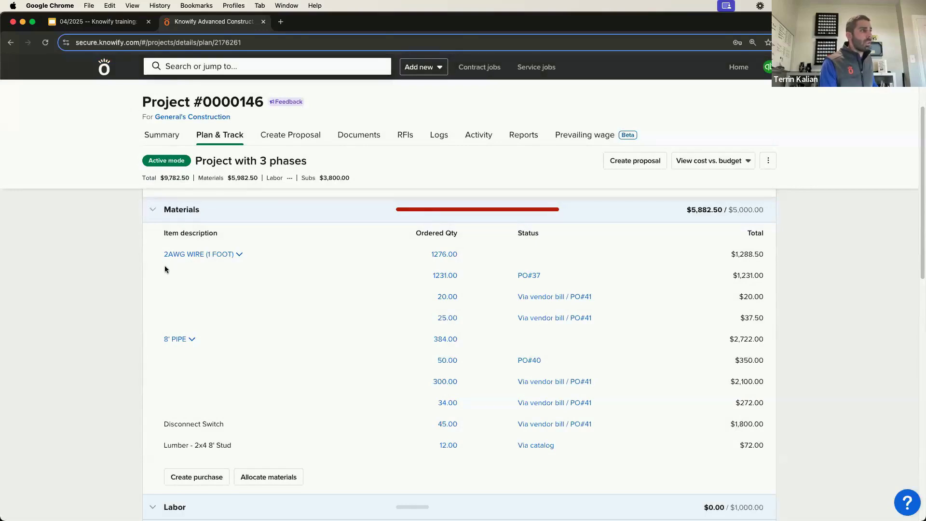
scroll(167, 267, "up", 5)
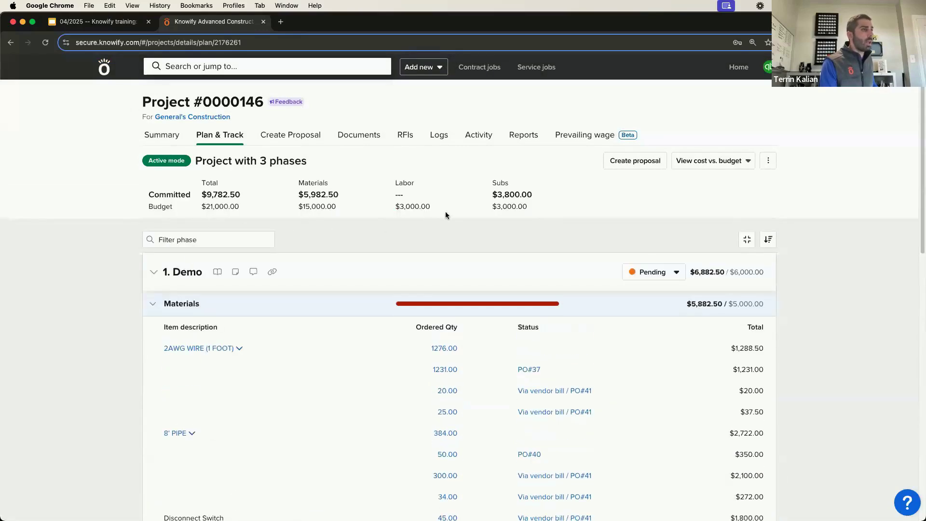
left_click(163, 275)
left_click(175, 287)
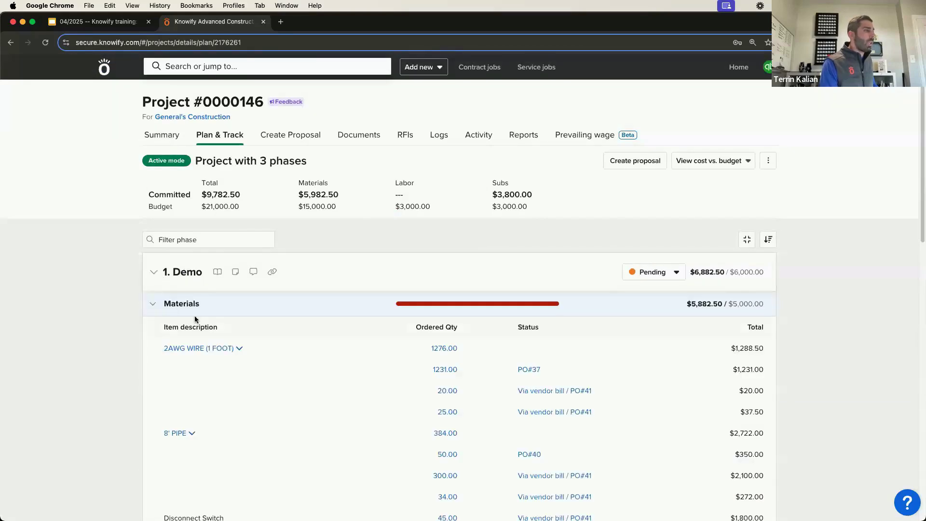
left_click(179, 306)
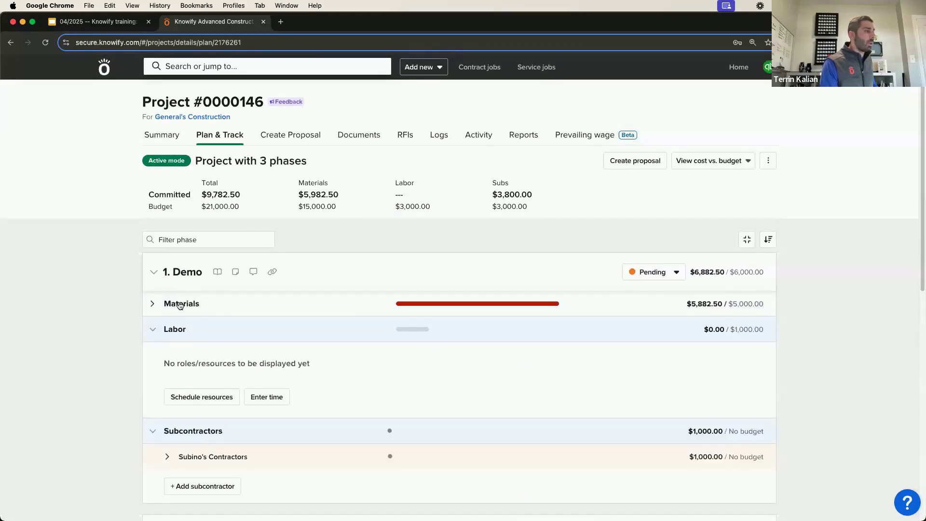
Start a new purchase of type Flexible Spending (open PO) for the vendor Equipment Rental
left_click(427, 67)
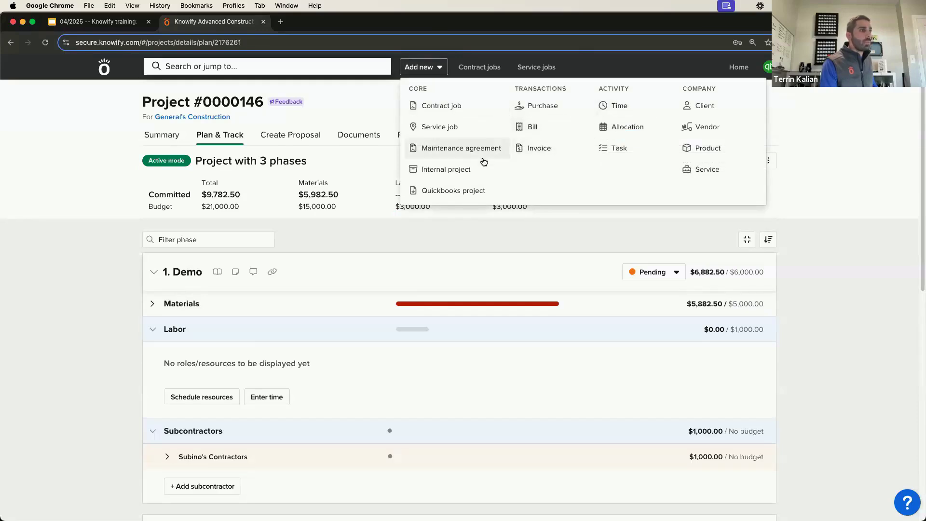
left_click(550, 107)
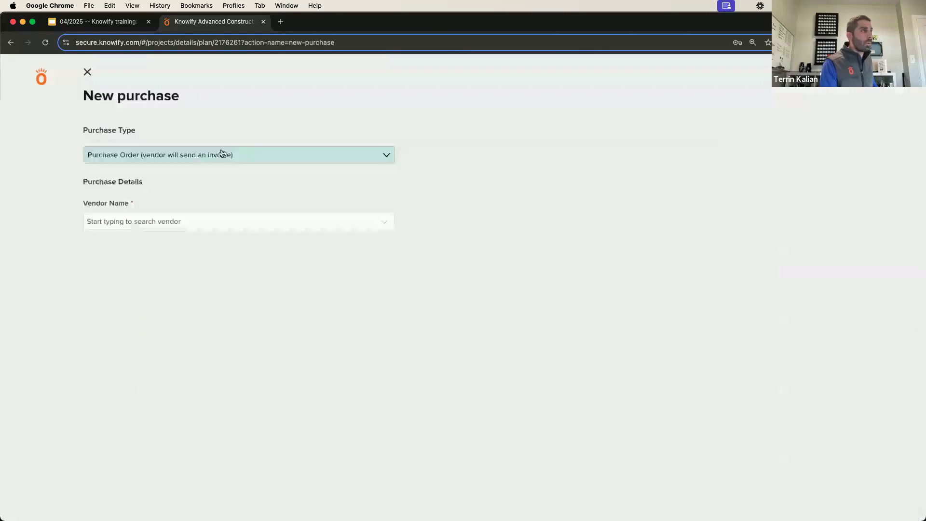
left_click(197, 155)
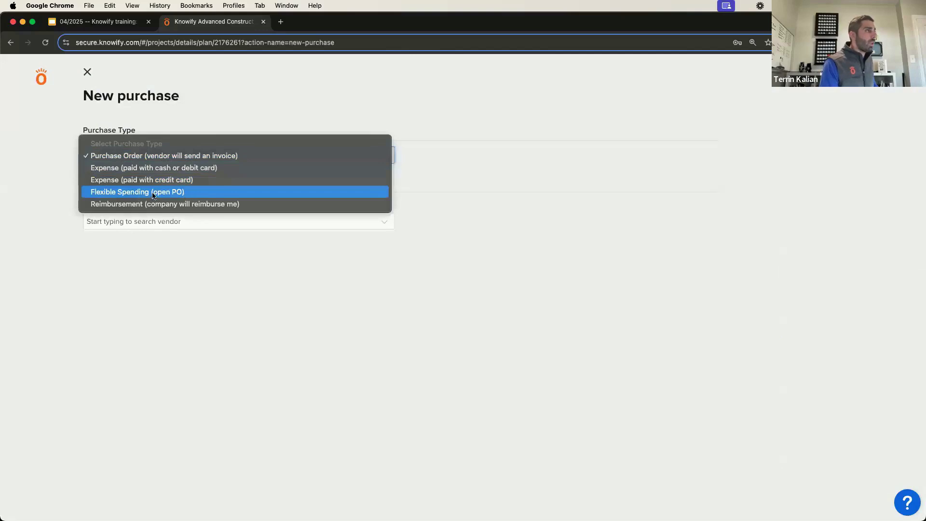
key("Return")
left_click(193, 220)
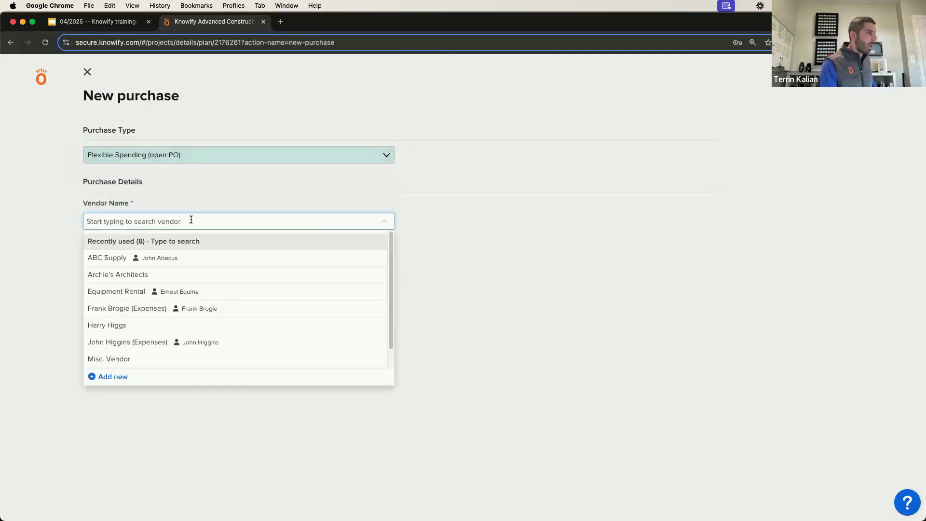
left_click(140, 296)
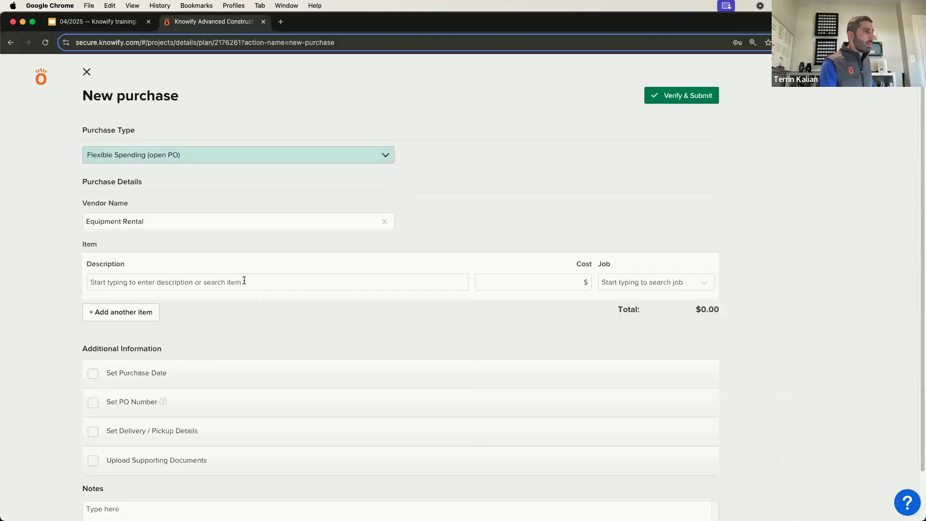
Add the catalog item Dumpster Rental at a cost of $5,000.00 and assign it to the Demo phase of Project #0000146
left_click(245, 280)
type("Dumpster")
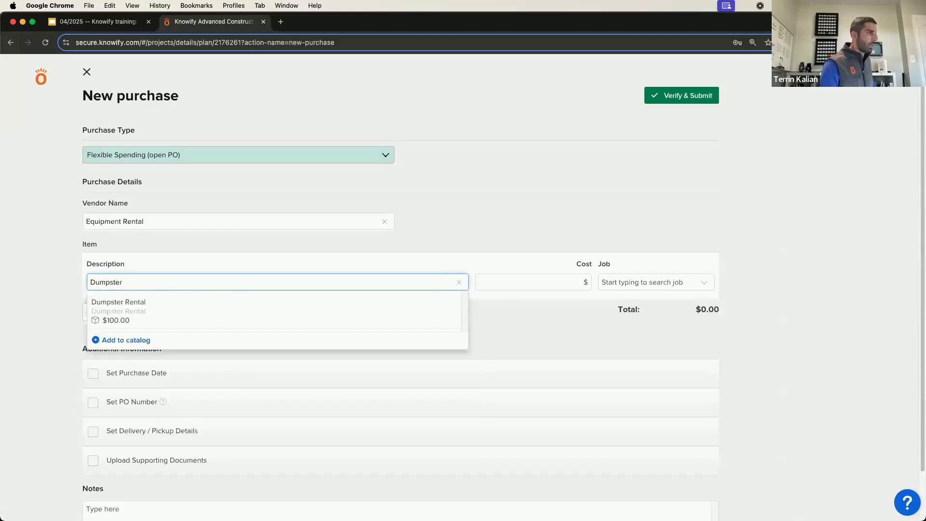
left_click(232, 304)
left_click(532, 286)
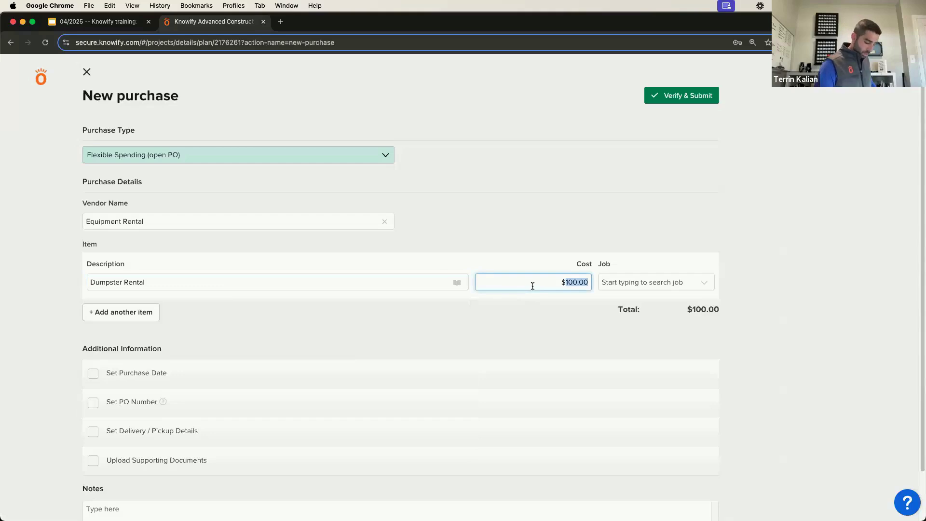
type("5000")
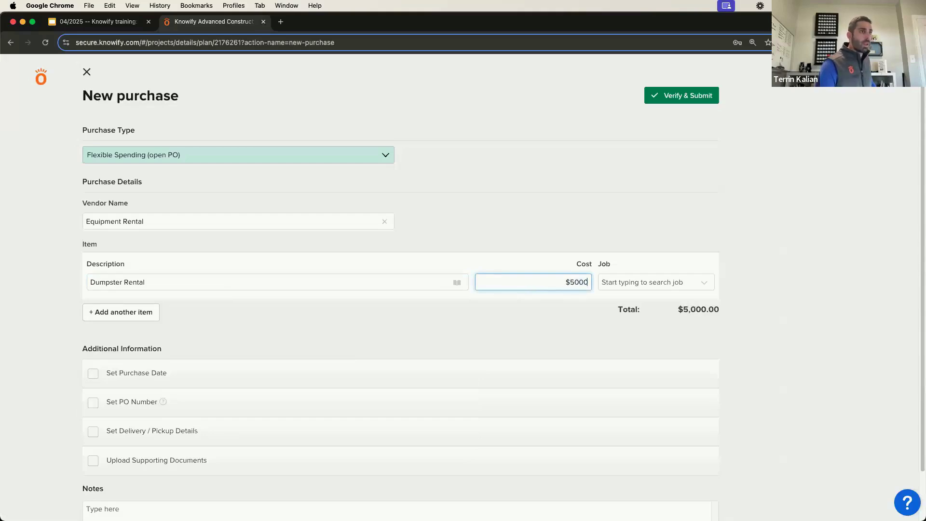
key("Tab")
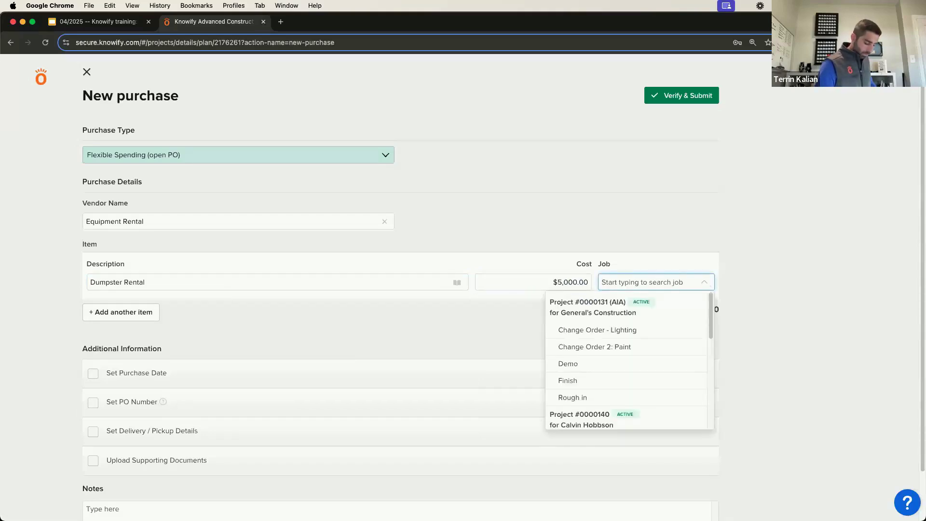
type("146")
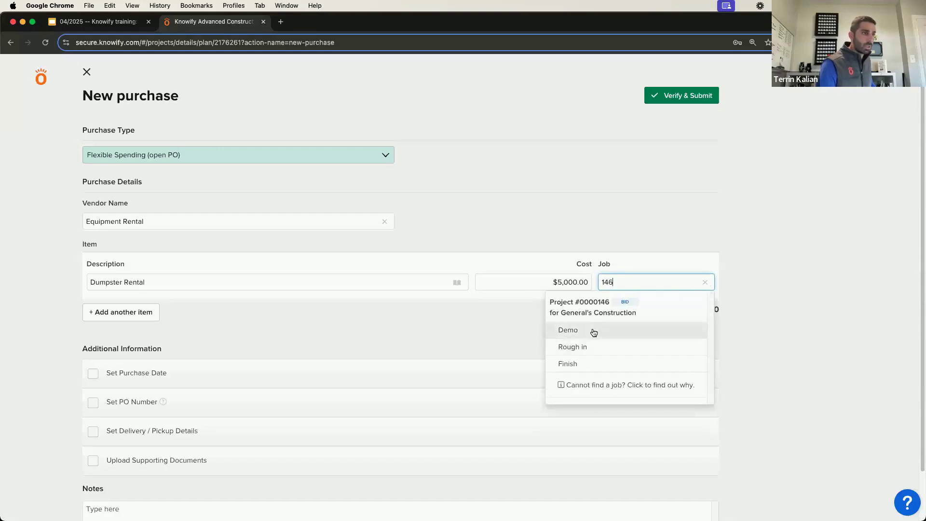
left_click(594, 333)
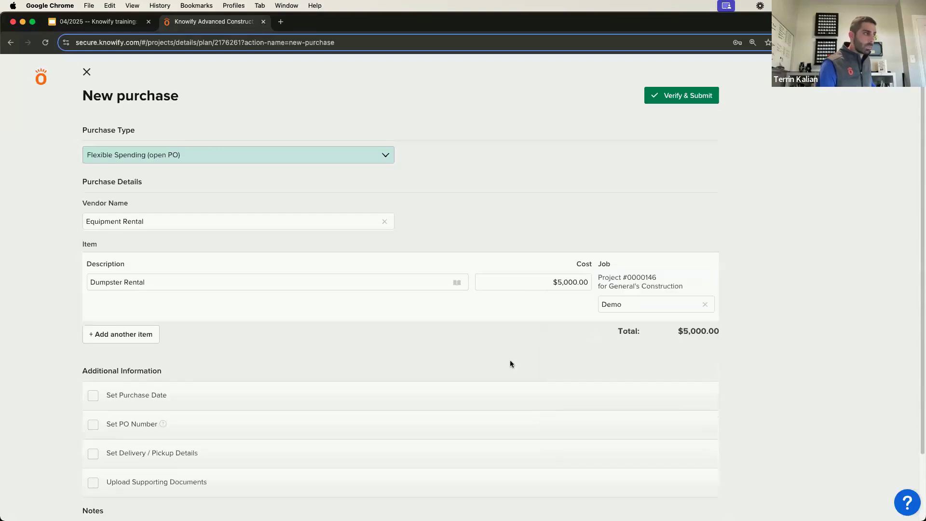
Verify the total in the purchase summary and submit the Equipment Rental open PO
left_click(712, 99)
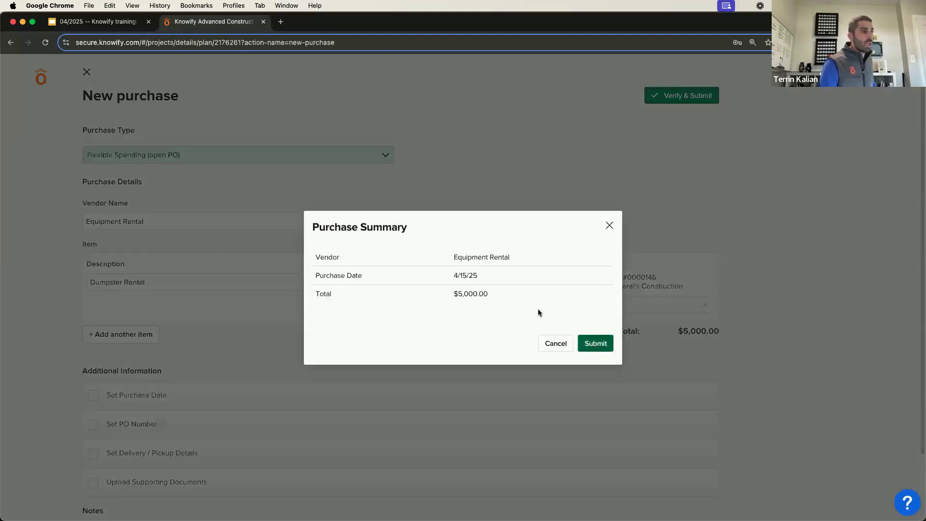
left_click_drag(488, 295, 421, 294)
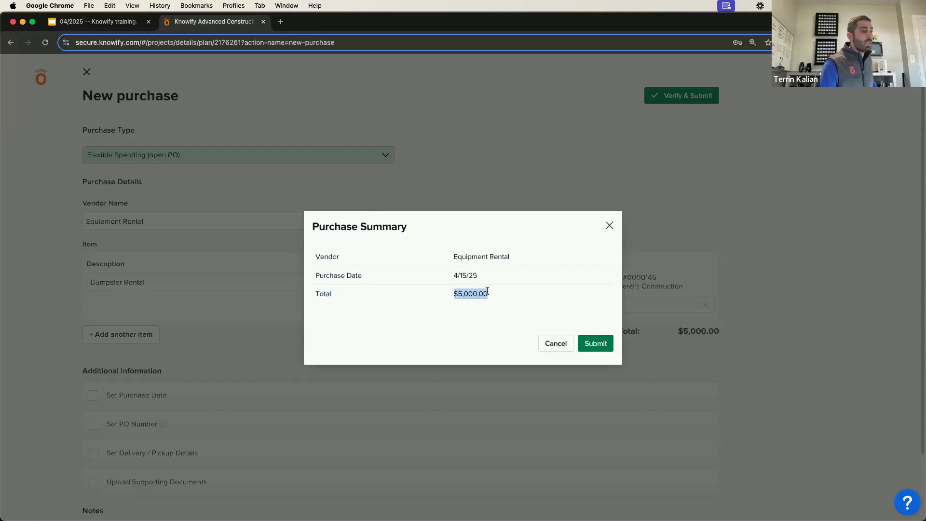
left_click_drag(499, 290, 436, 294)
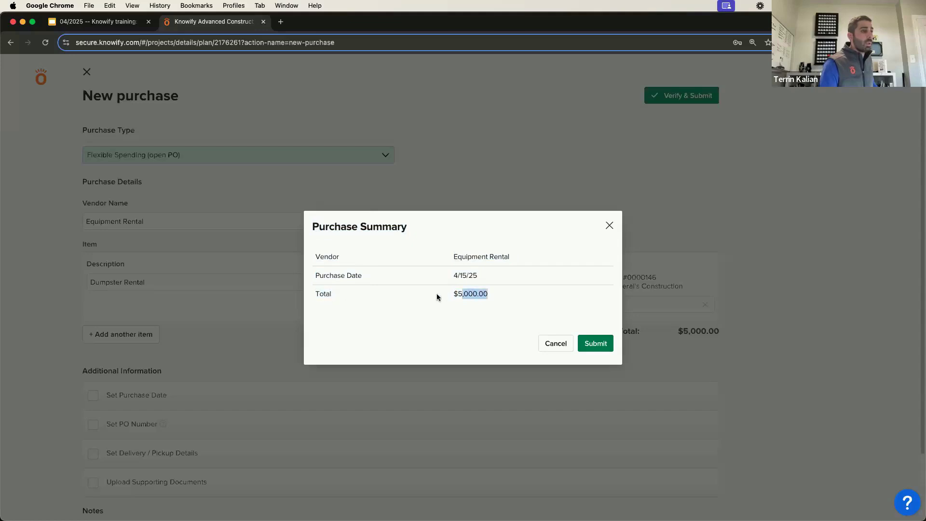
left_click(598, 342)
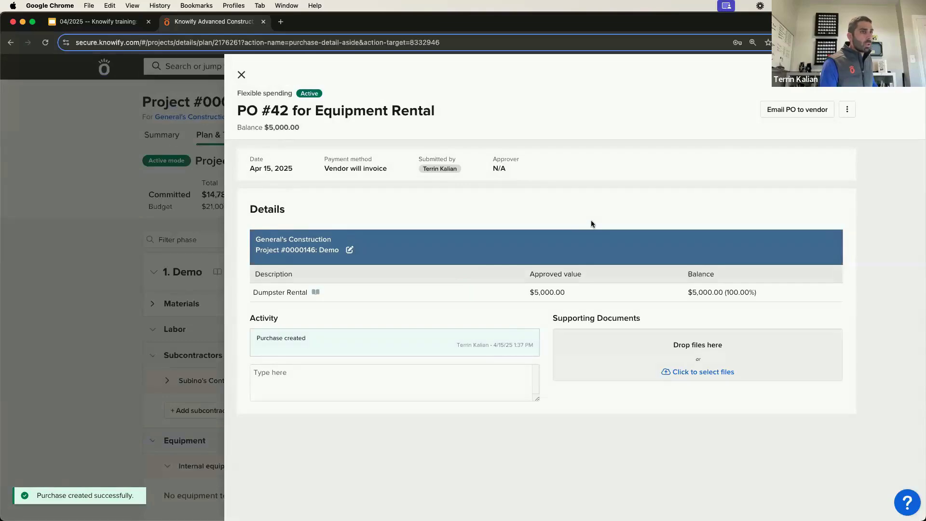
Create a bill from the Equipment Rental PO with Dumpster Rental priced at $2,000.00, and submit it with Send to QuickBooks enabled
left_click(846, 110)
left_click(815, 133)
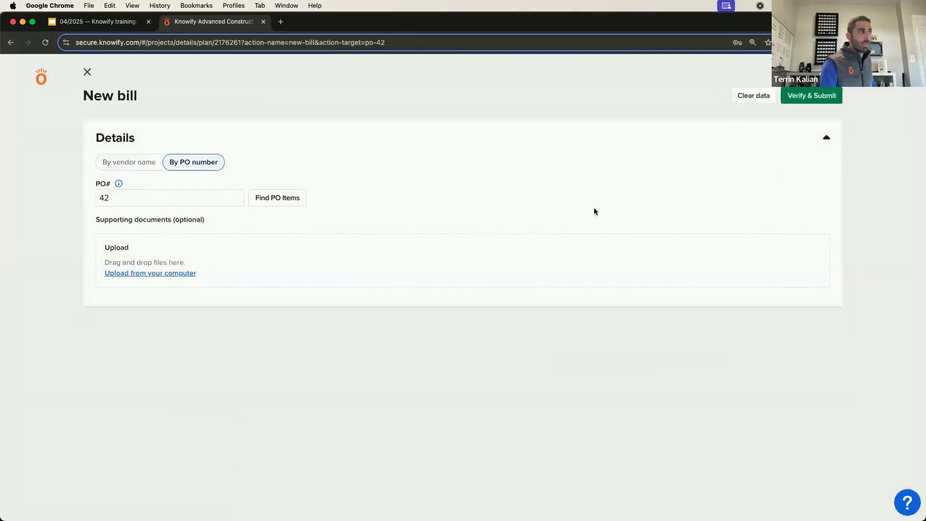
scroll(299, 302, "down", 2)
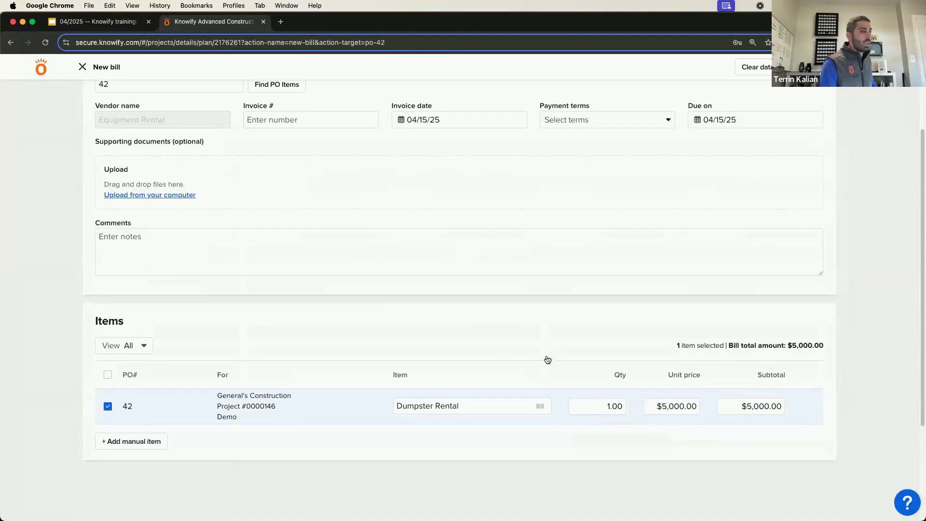
left_click(668, 407)
type("2000")
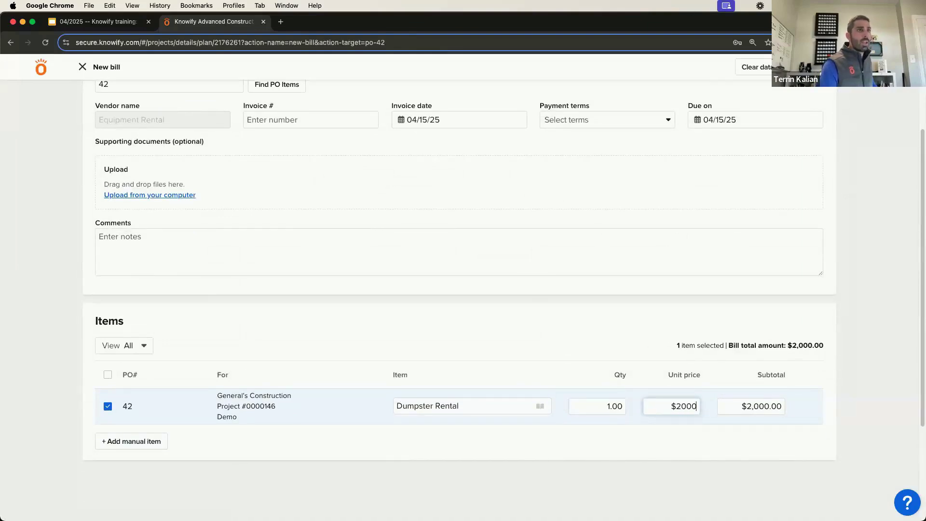
left_click(806, 67)
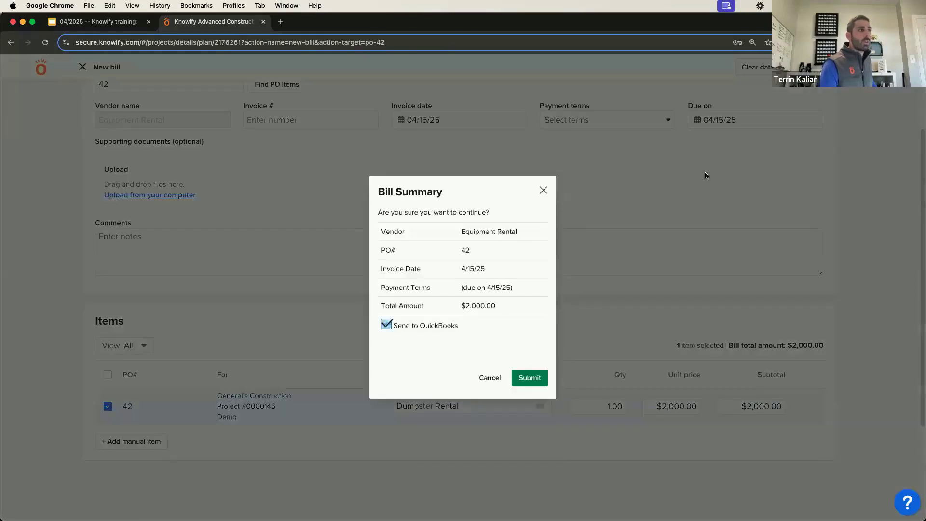
left_click(518, 381)
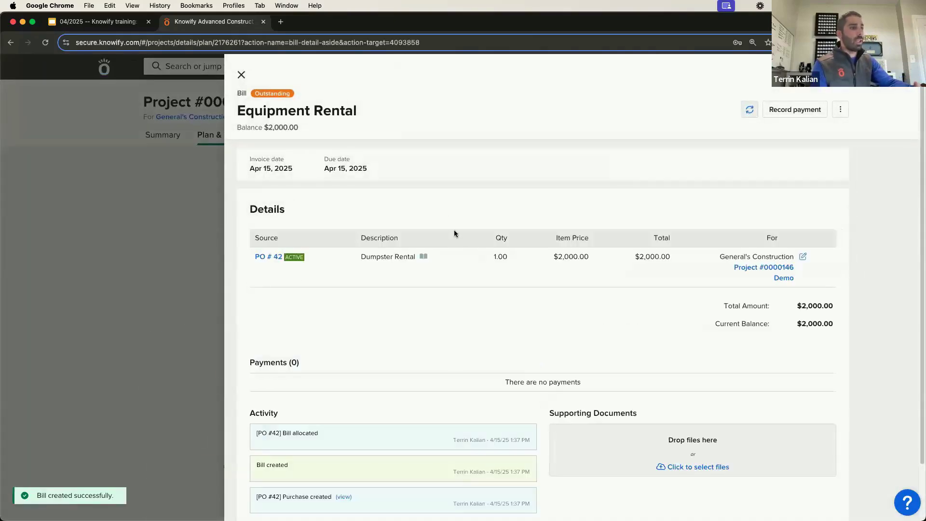
Check the remaining balance on the bill's linked purchase order, and review the Demo phase's equipment costs in the project plan
left_click(267, 258)
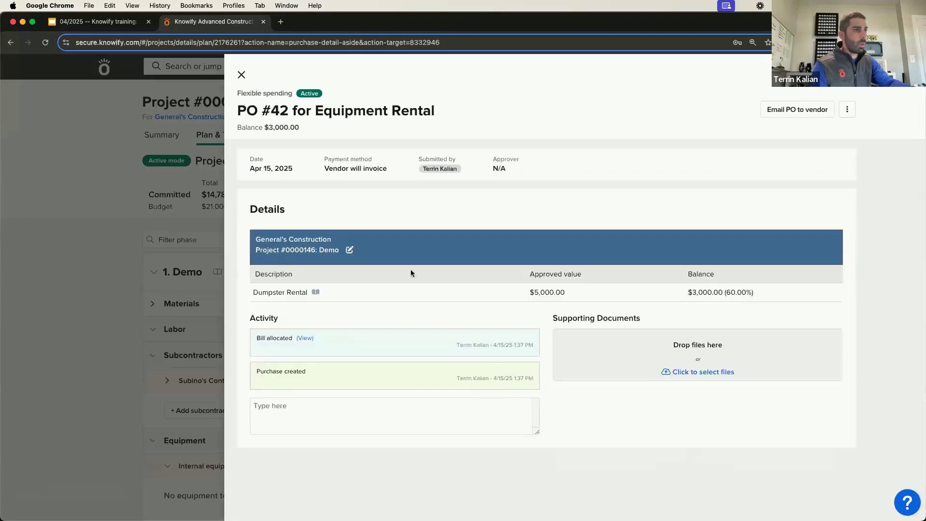
left_click(242, 76)
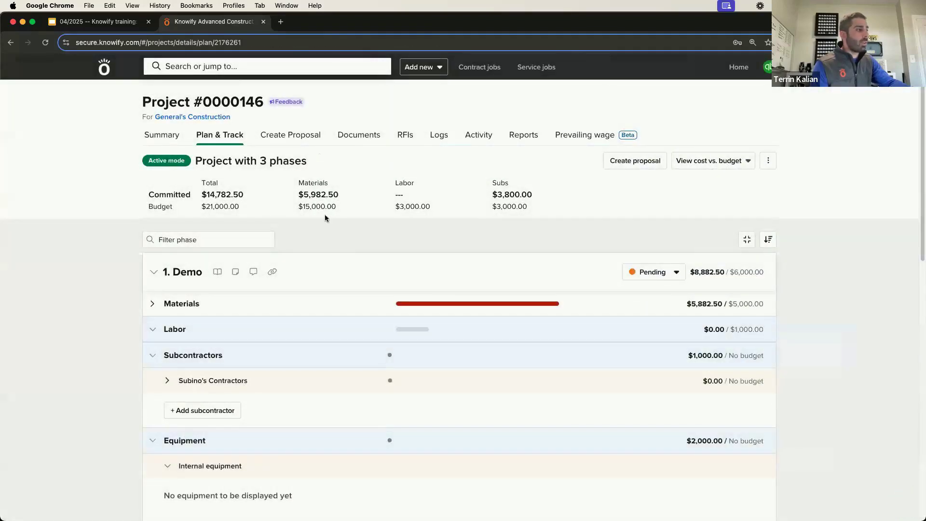
scroll(324, 218, "down", 4)
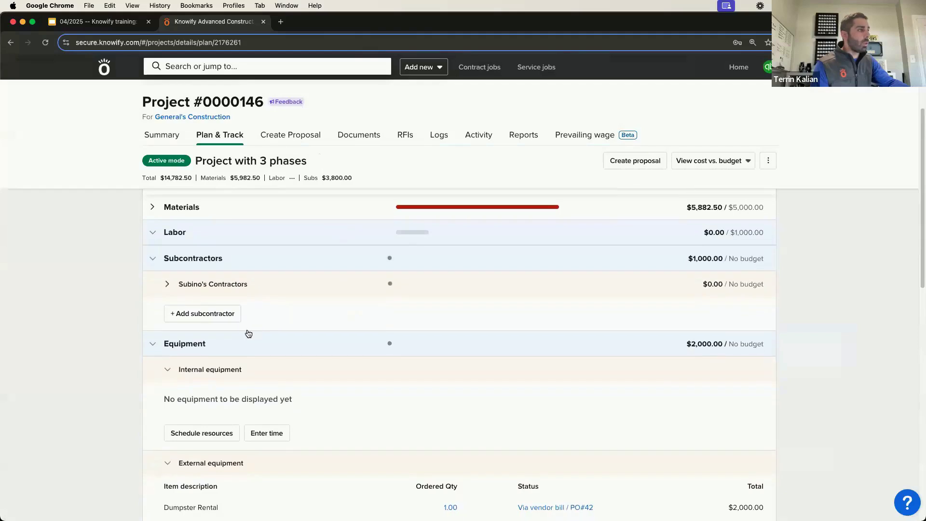
Review the Demo phase's external equipment costs and open the purchase linked to the Dumpster Rental line, closing its details when done
scroll(248, 333, "down", 1)
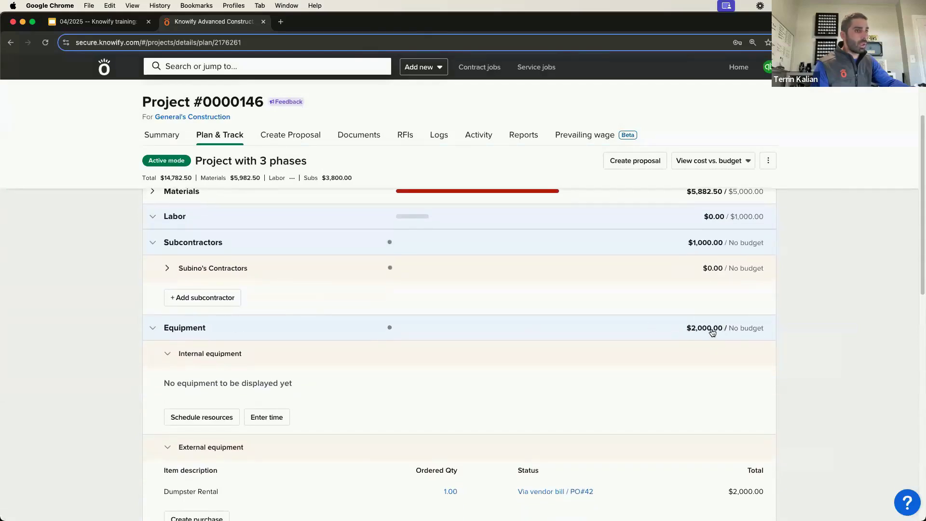
scroll(422, 372, "down", 1)
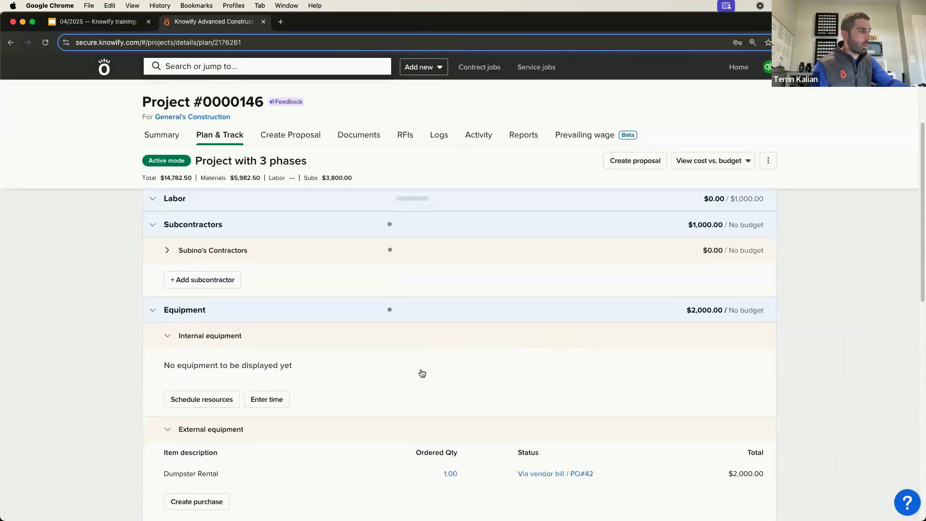
scroll(422, 373, "down", 3)
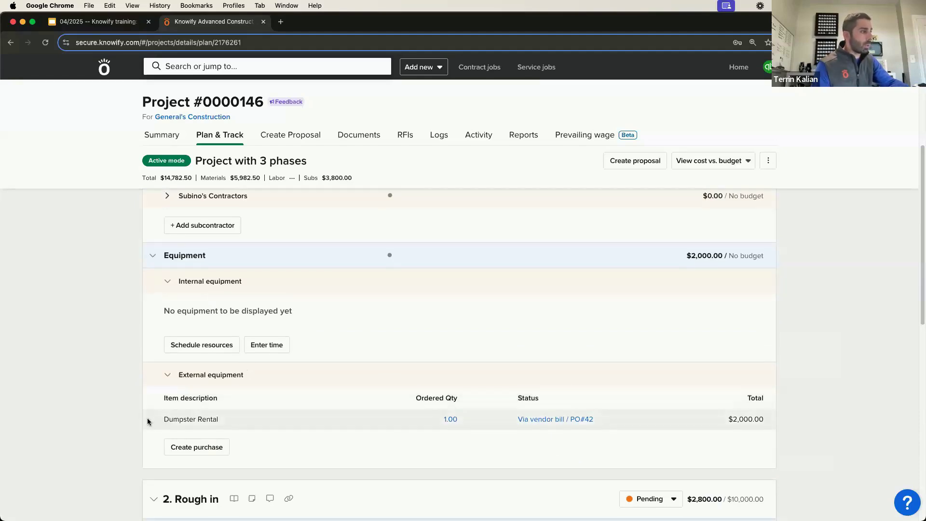
left_click_drag(147, 421, 444, 437)
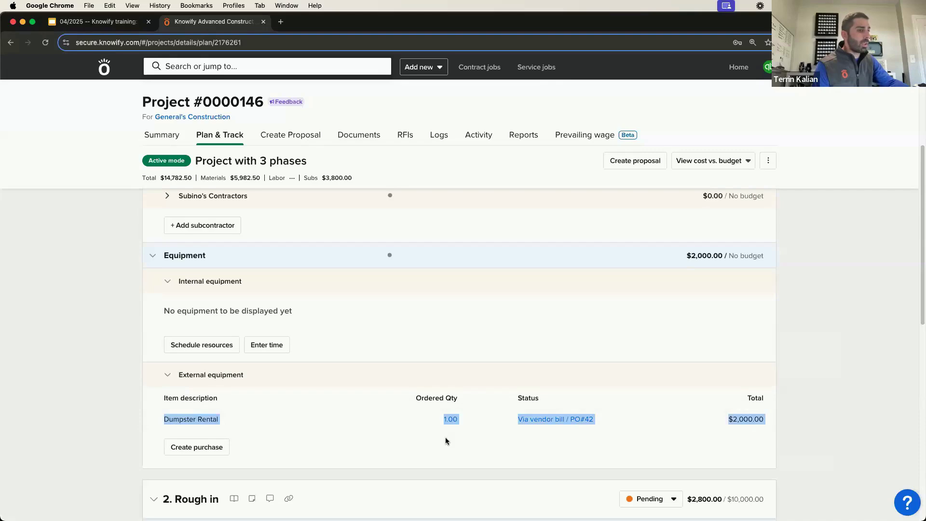
left_click(445, 437)
left_click(582, 419)
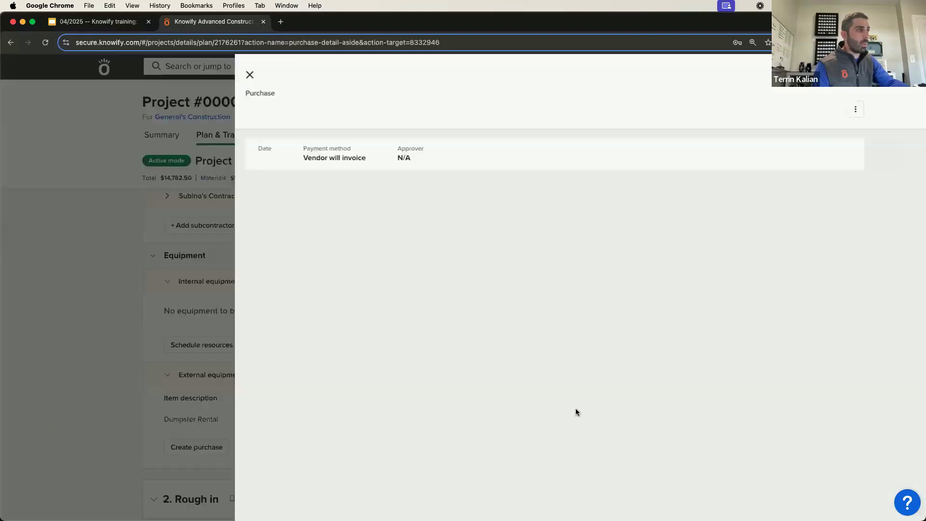
left_click(241, 75)
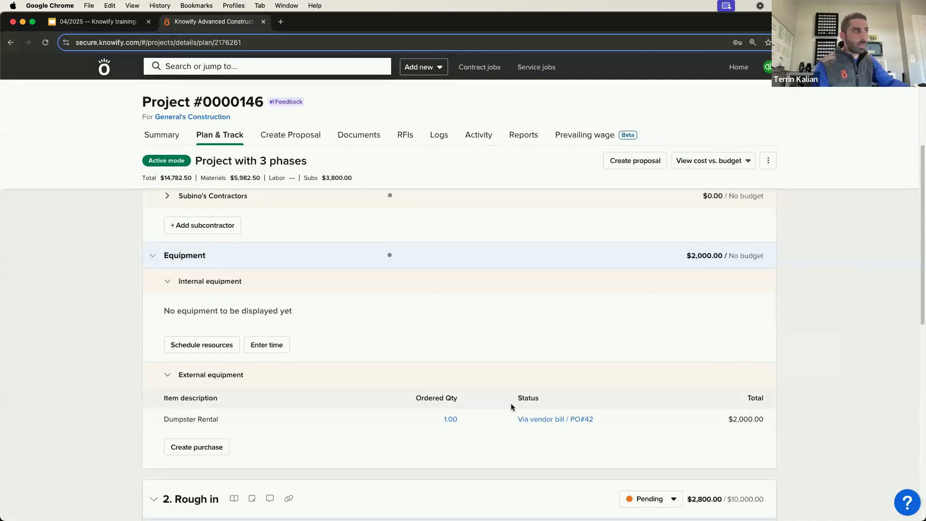
Start a new purchase of type Expense (paid with cash or debit card) with Misc. Vendor as the vendor
left_click(422, 67)
left_click(556, 103)
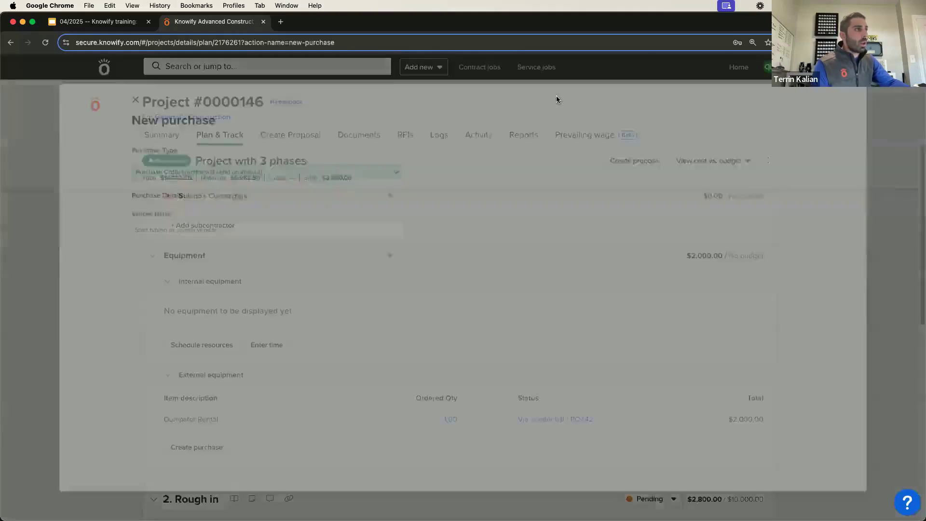
left_click(229, 158)
key("Down")
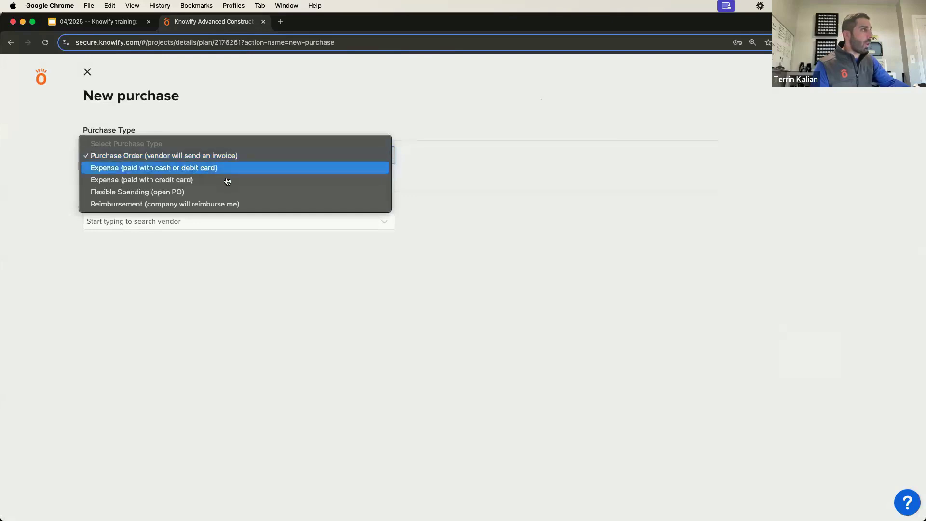
key("Down")
key("Up")
key("Return")
left_click(211, 216)
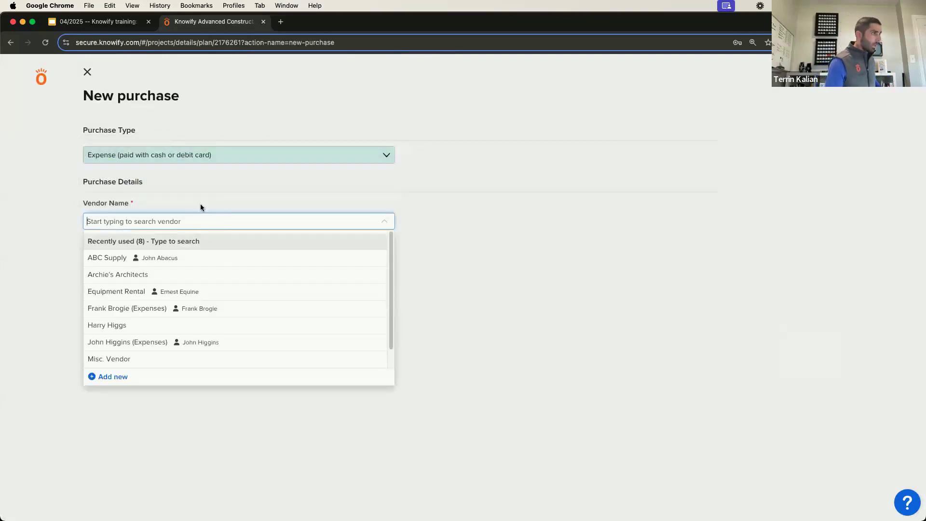
left_click(110, 359)
Enter a Permit item at a unit cost of $100.00 and assign it to the Demo phase of Project #0000146
left_click(189, 284)
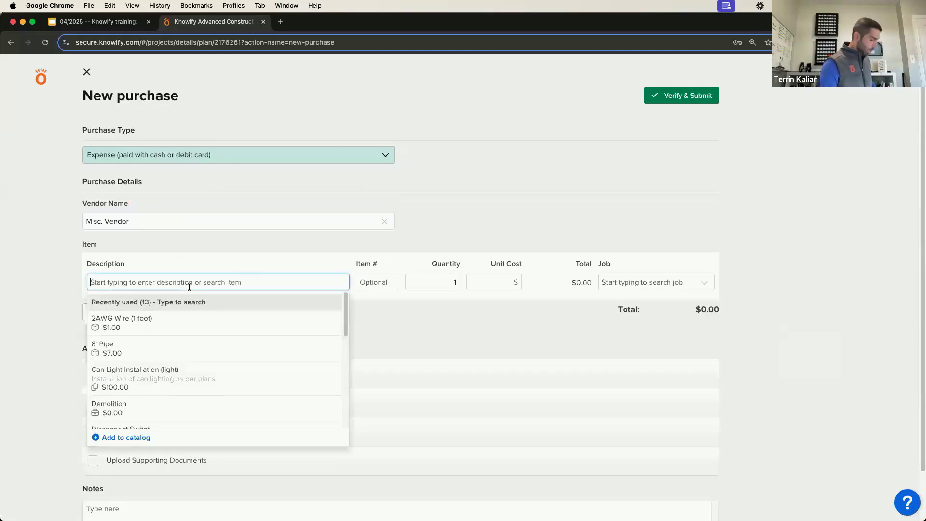
type("Permit")
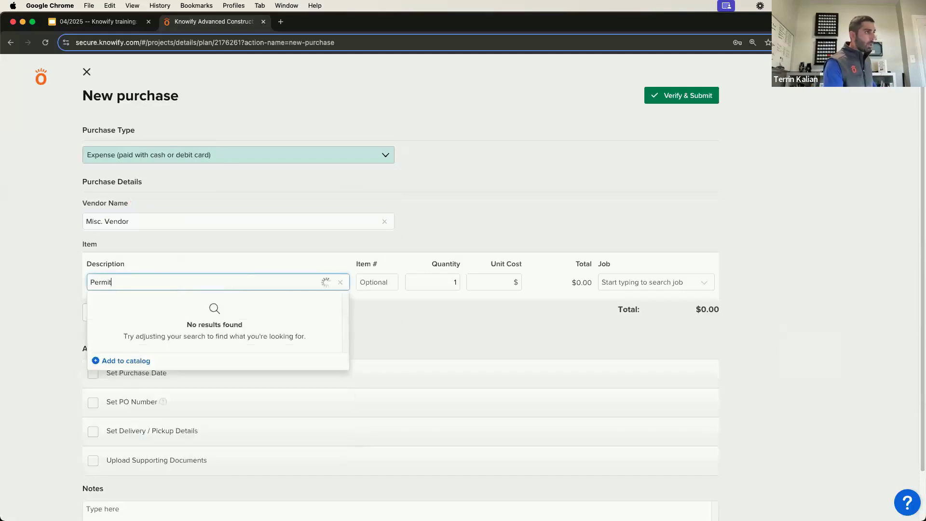
key("Tab")
key("Tab")
key("Tab")
type("100")
key("Tab")
type("1")
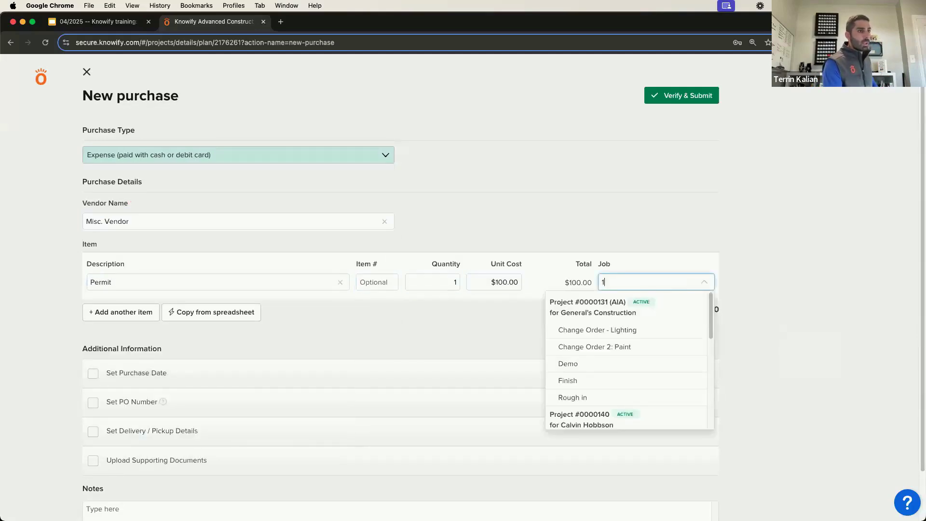
type("46")
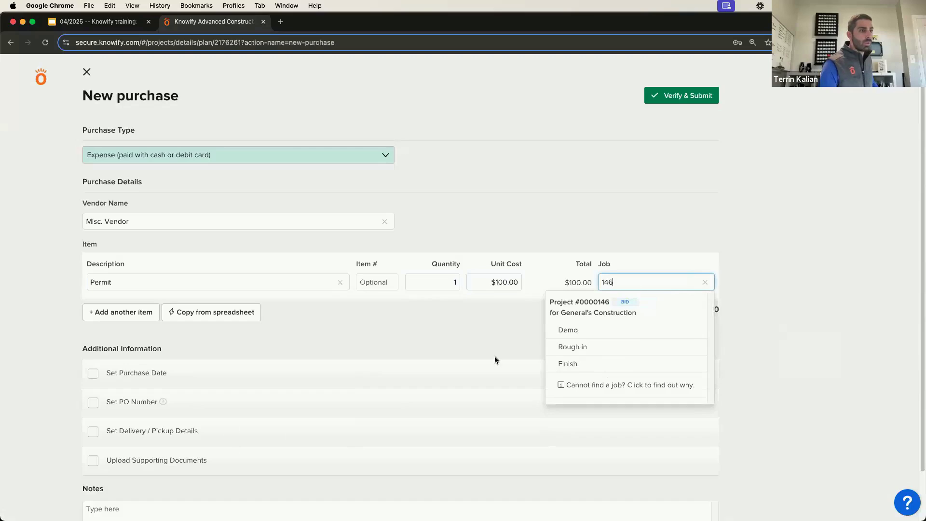
left_click(574, 331)
Submit the Permit expense with Send to QuickBooks enabled, and reload the project plan to show the Demo phase's cost categories
left_click(687, 96)
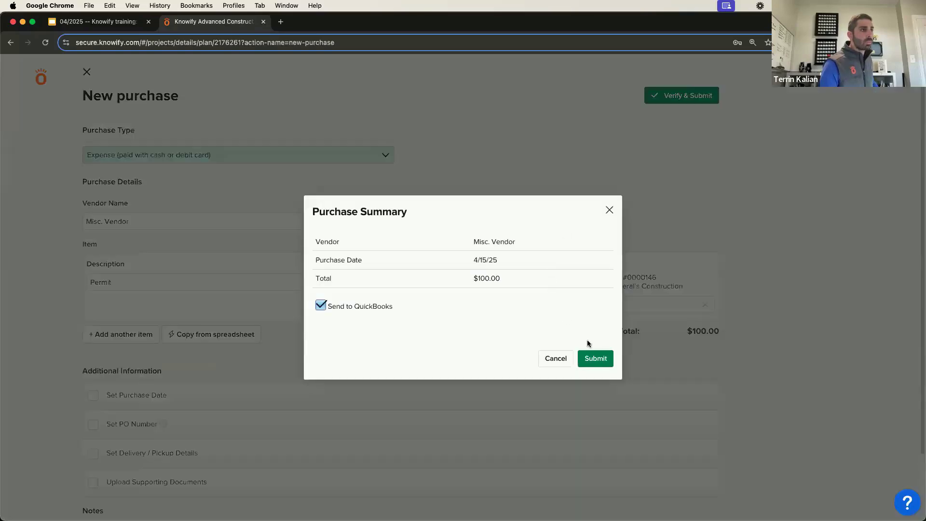
left_click(609, 361)
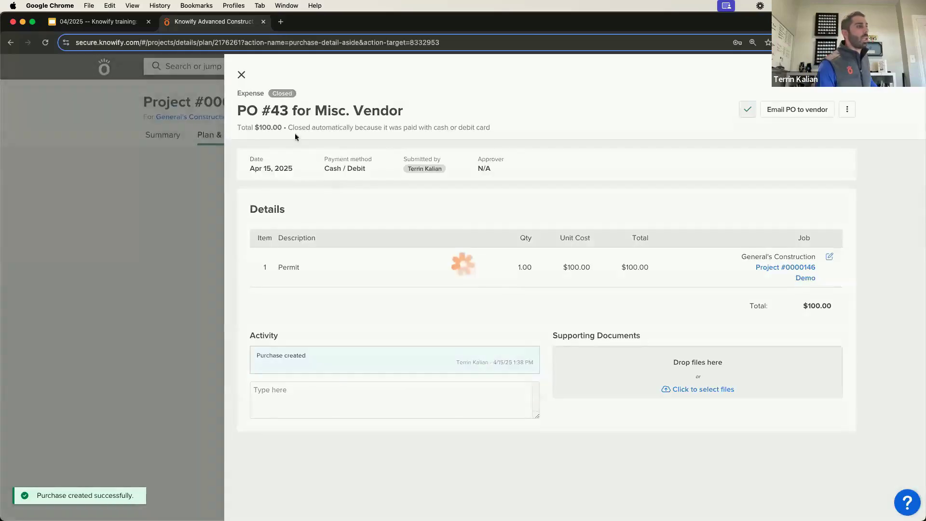
left_click(241, 75)
key("super+r")
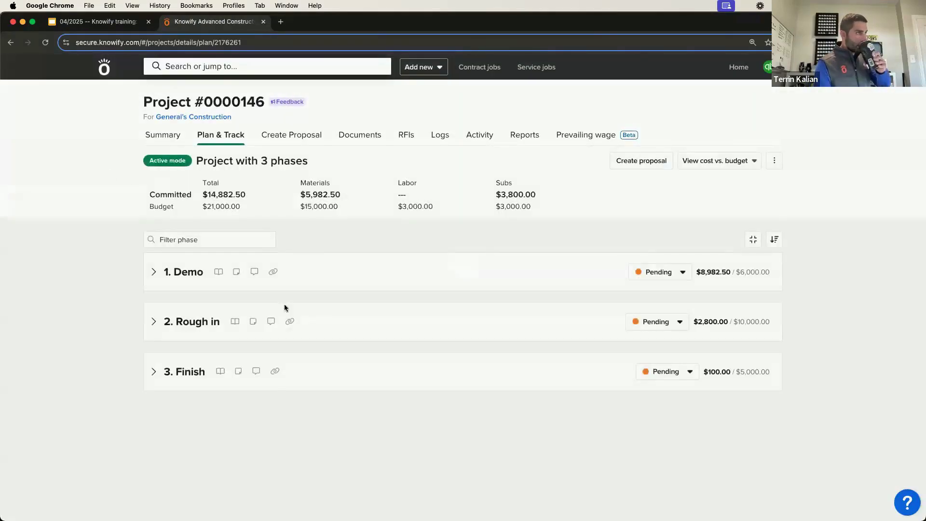
left_click(311, 277)
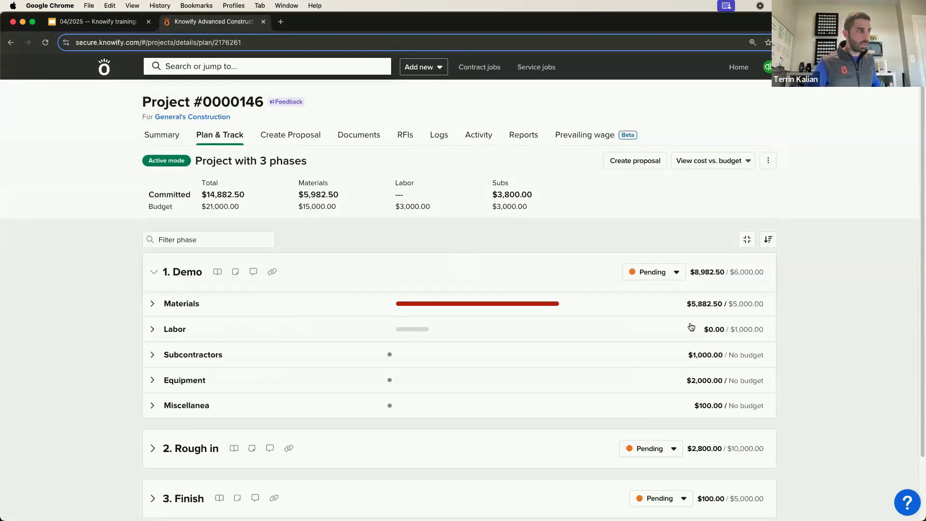
Search the vendor list for "misc" and check the vendor type in Misc. Vendor's details, closing them without changes
left_click(100, 73)
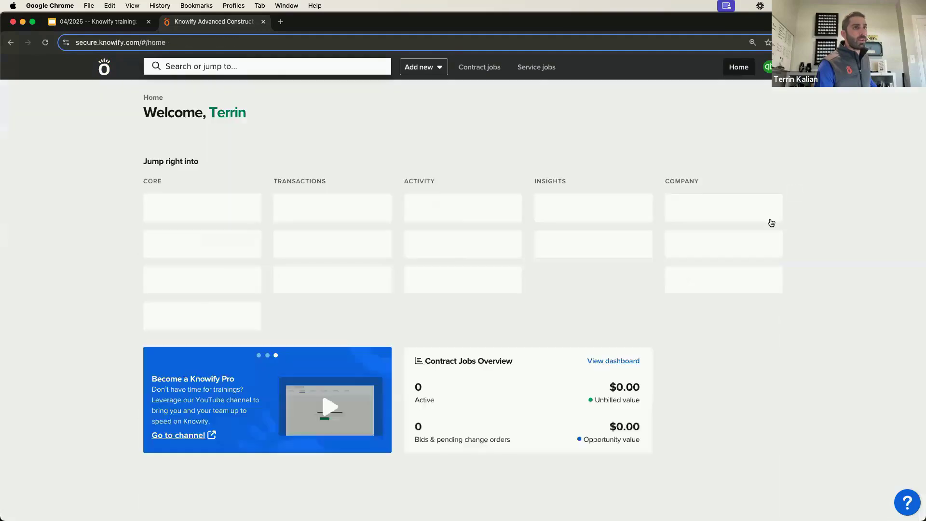
left_click(658, 244)
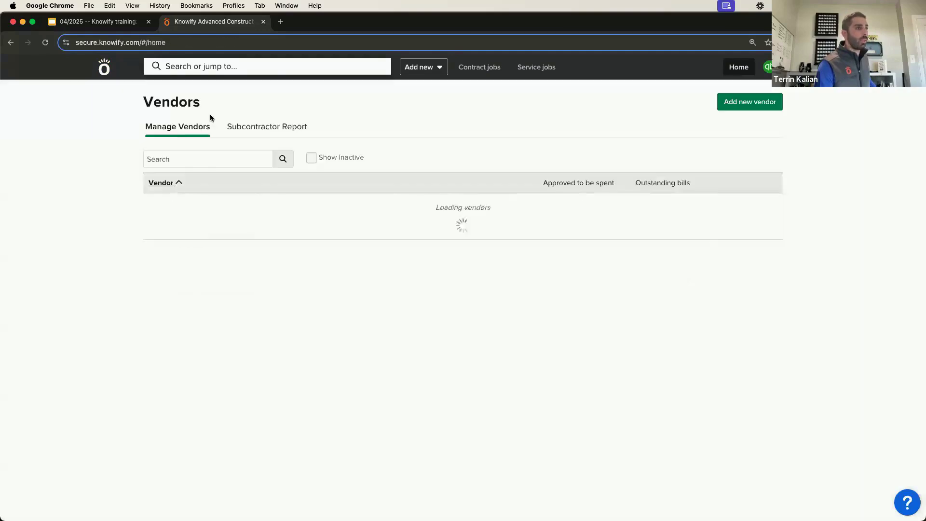
left_click(201, 162)
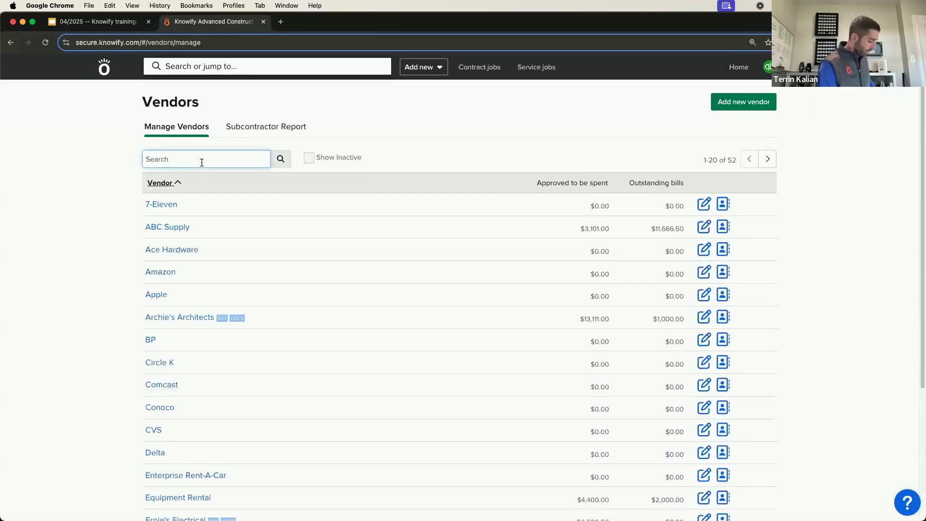
type("misc")
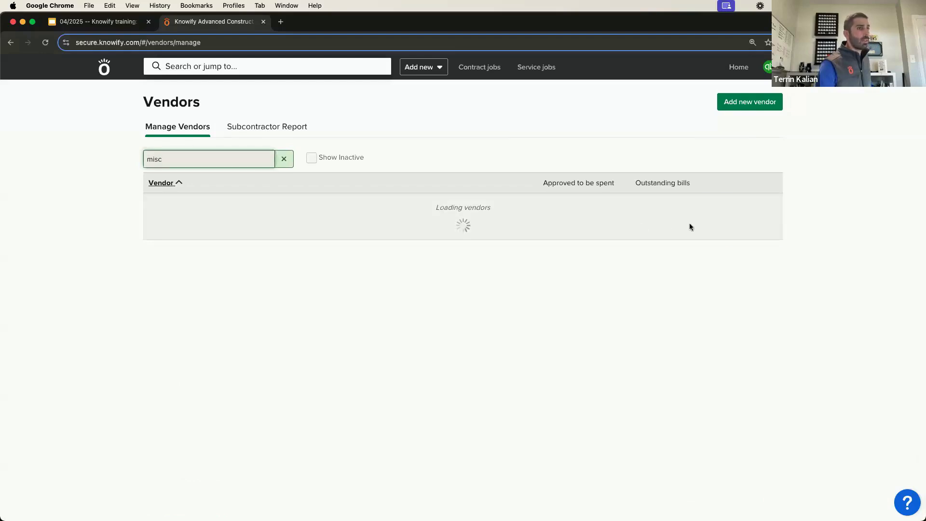
left_click(710, 204)
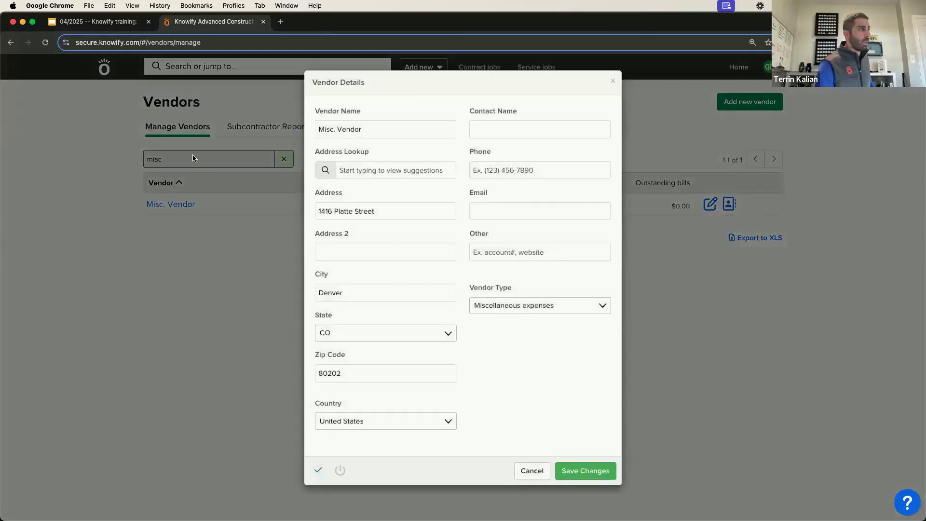
left_click(193, 157)
Search the vendor list for "eq" and check Equipment Rental's vendor type, leaving its details without saving
left_click(189, 159)
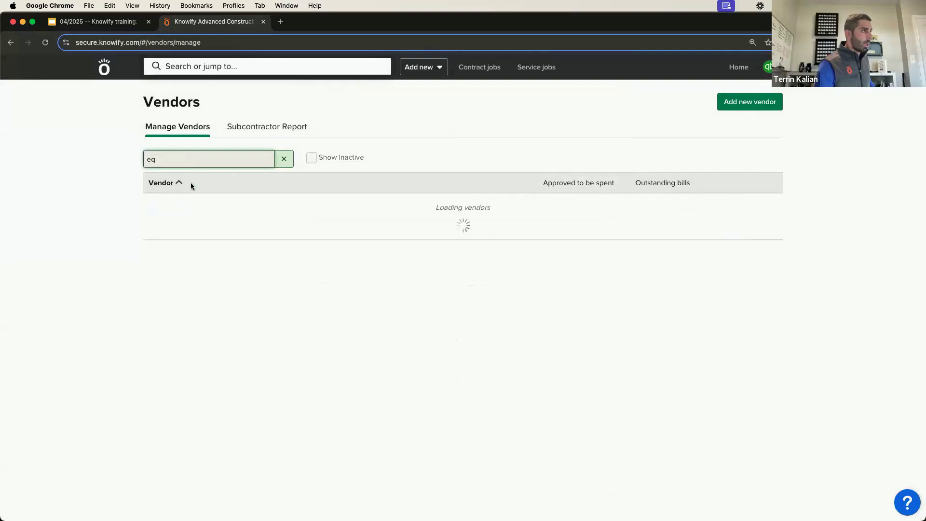
left_click(709, 202)
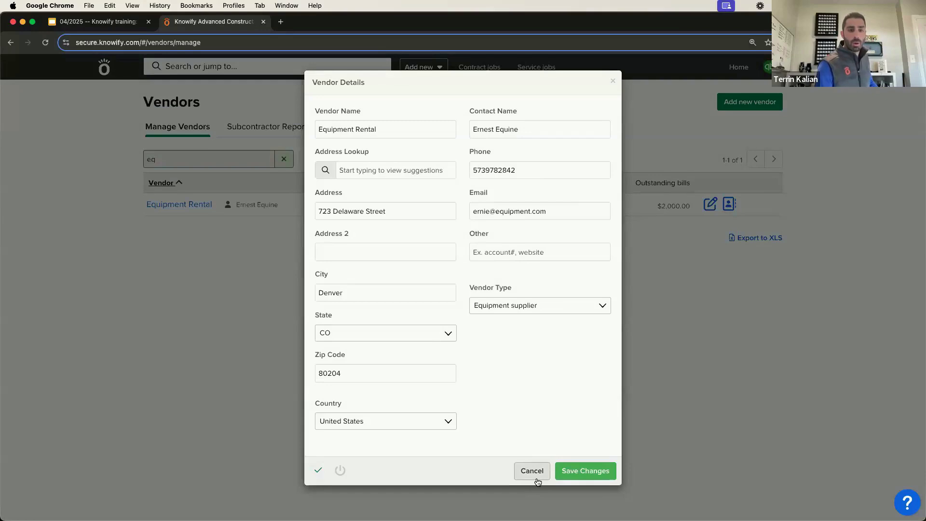
left_click(535, 477)
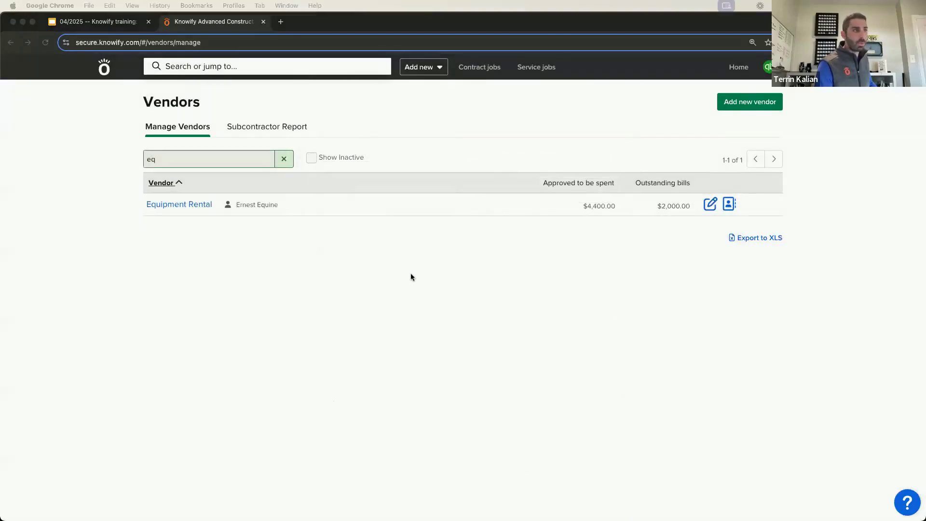
Return to the plan of Project #0000146 and compare its committed and budget totals with the Demo phase's cost categories
left_click(479, 67)
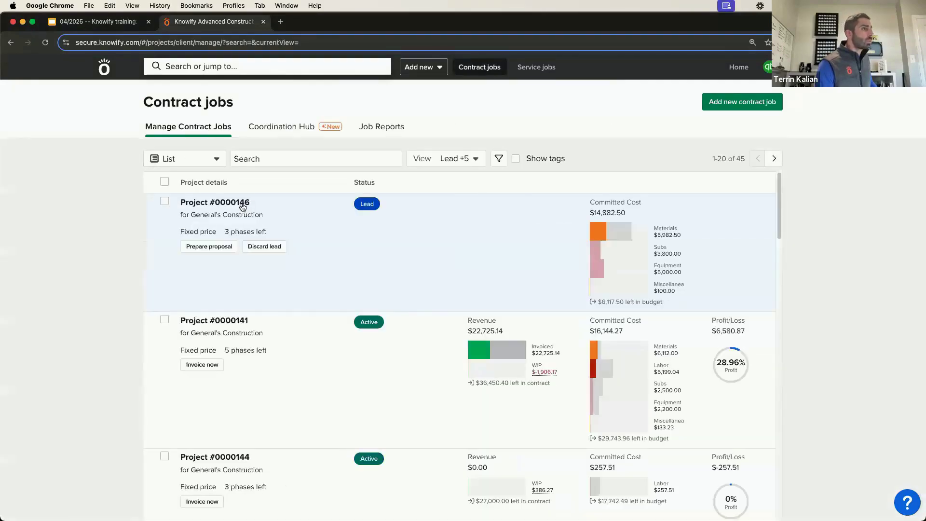
left_click(239, 232)
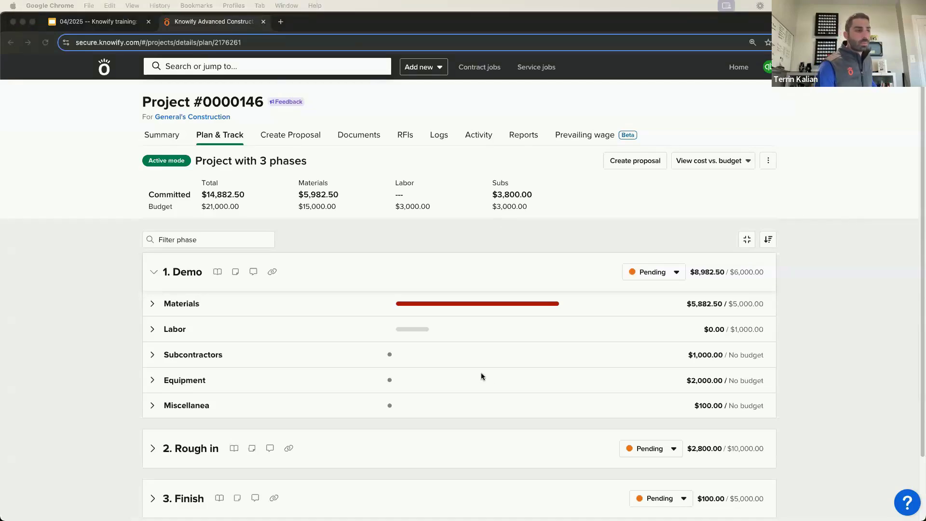
left_click(617, 375)
scroll(642, 375, "down", 2)
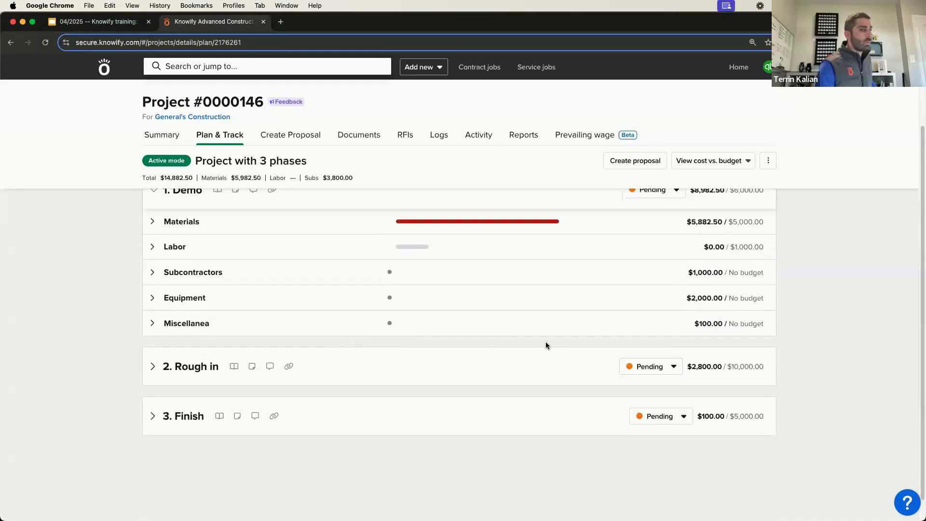
scroll(546, 345, "up", 2)
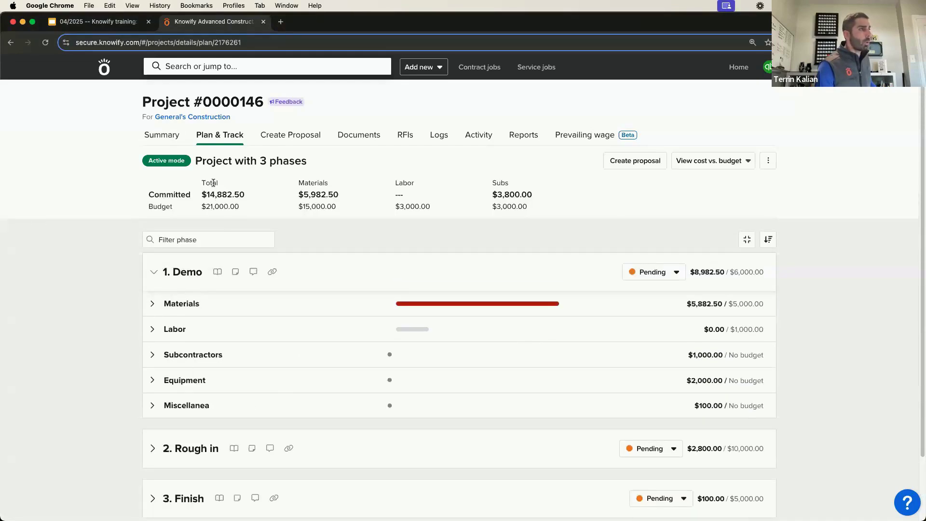
left_click_drag(496, 182, 498, 187)
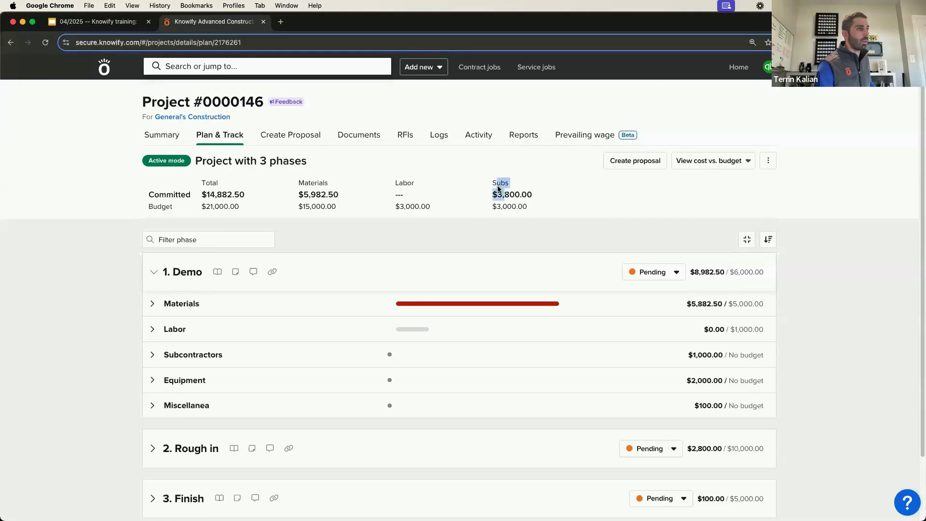
left_click_drag(396, 185, 394, 185)
left_click(388, 190)
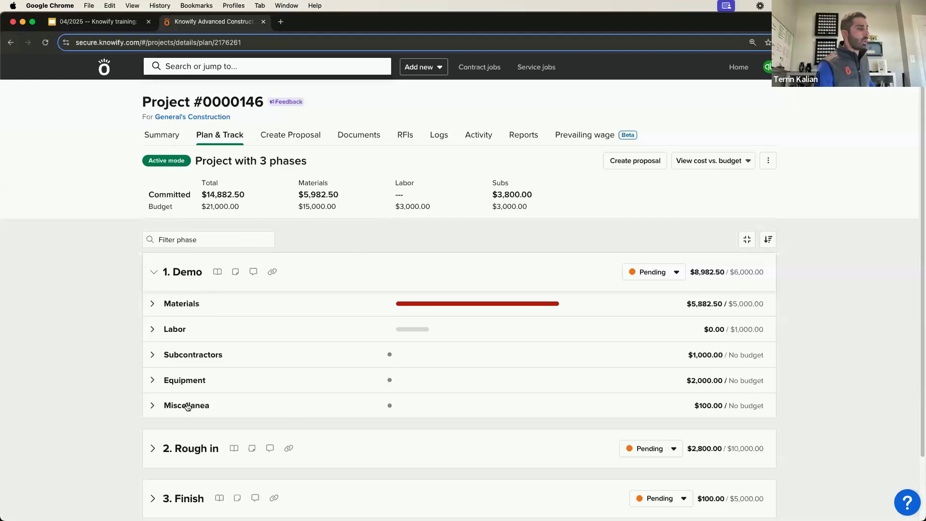
mouse_move(783, 407)
left_mouse_down()
mouse_move(788, 386)
mouse_move(785, 405)
left_mouse_up()
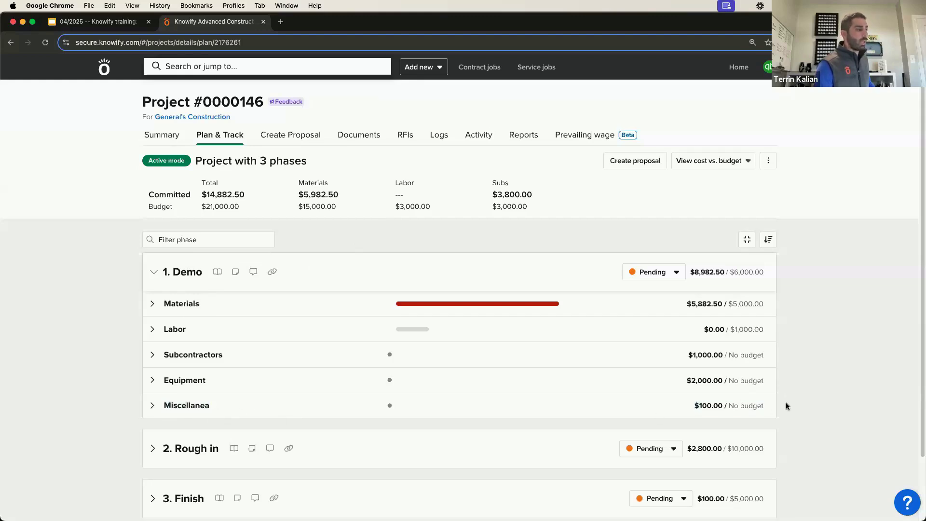
Switch the project plan to budget mode and add a fourth job phase named Tools
left_click(771, 163)
left_click(704, 184)
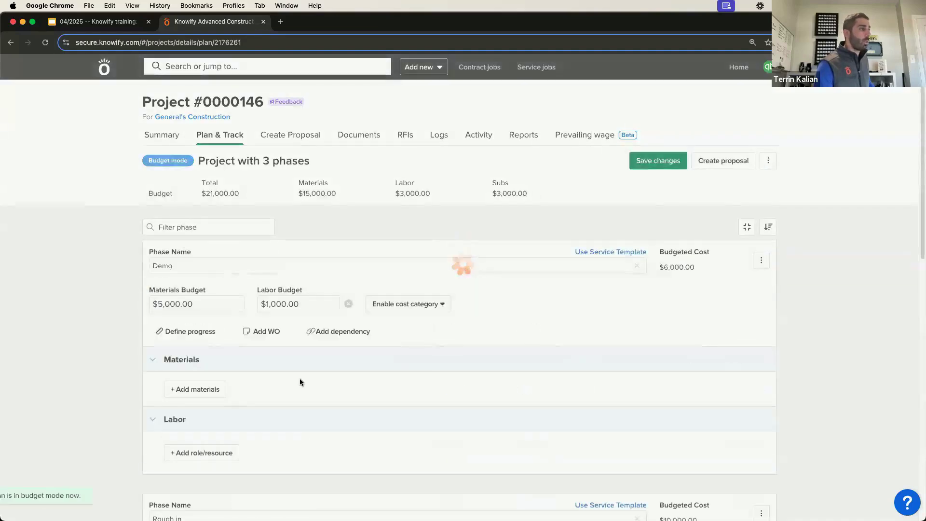
scroll(299, 385, "down", 15)
left_click(179, 414)
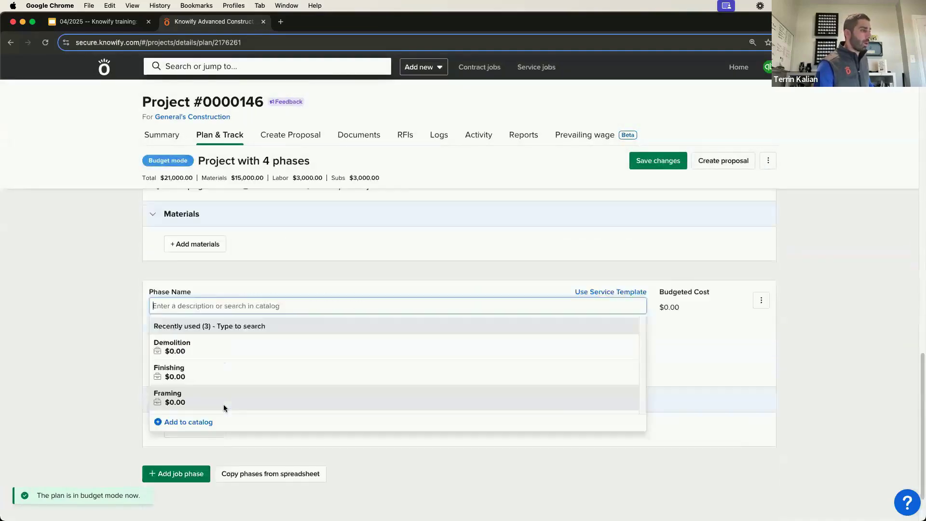
scroll(223, 408, "down", 3)
type("Tools")
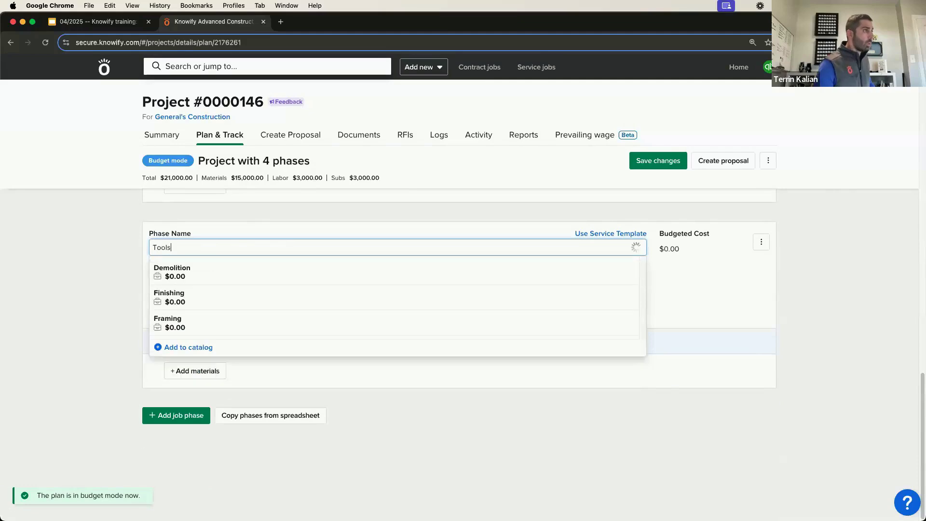
Enable the Miscellanea cost category for the Tools phase with a $1,231 budget, and save the plan back to active mode
key("Return")
left_click(281, 286)
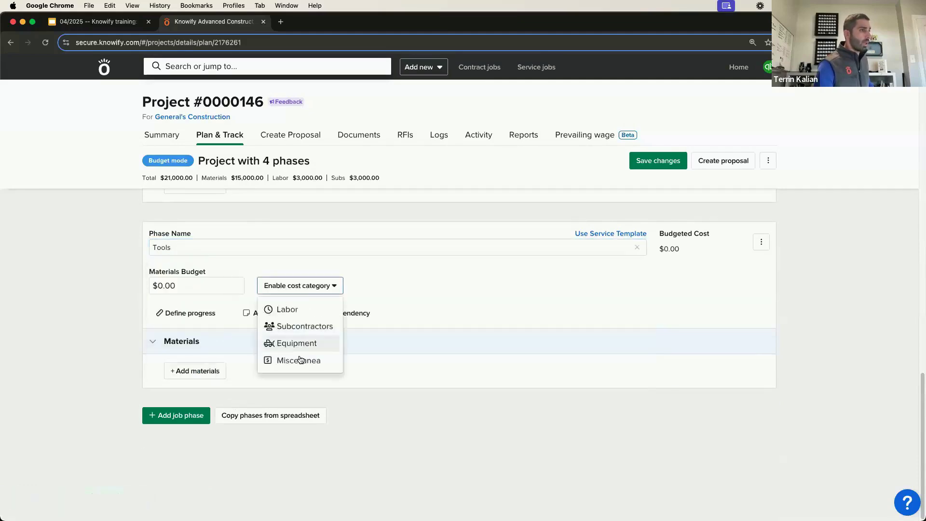
left_click(300, 359)
left_click(305, 281)
type("12312")
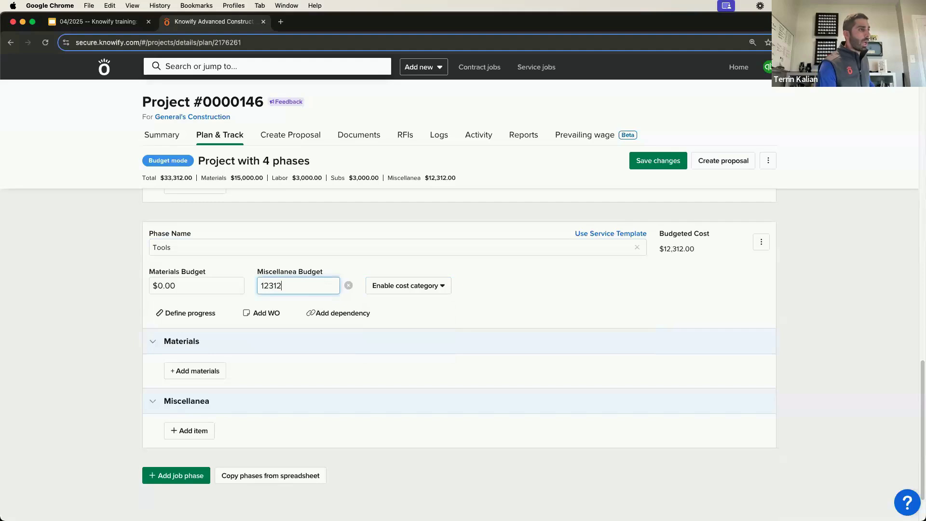
key("BackSpace")
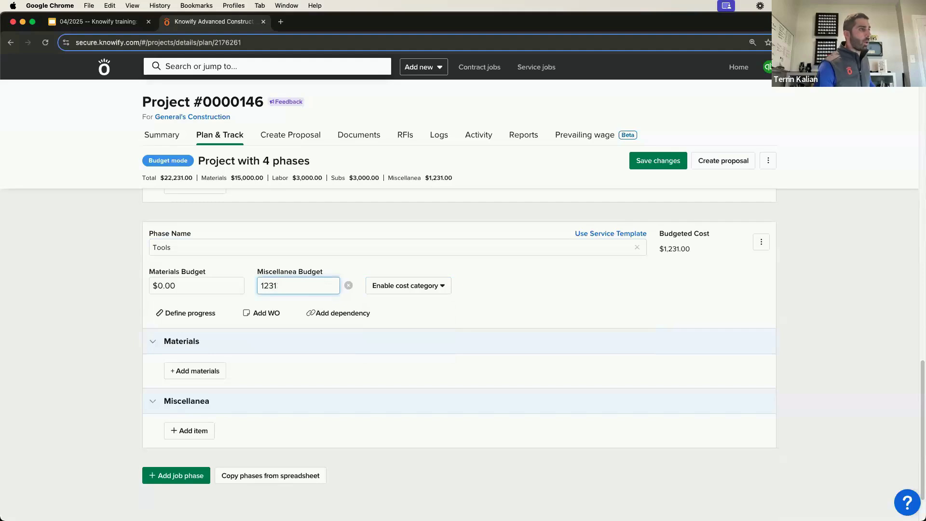
left_click(453, 202)
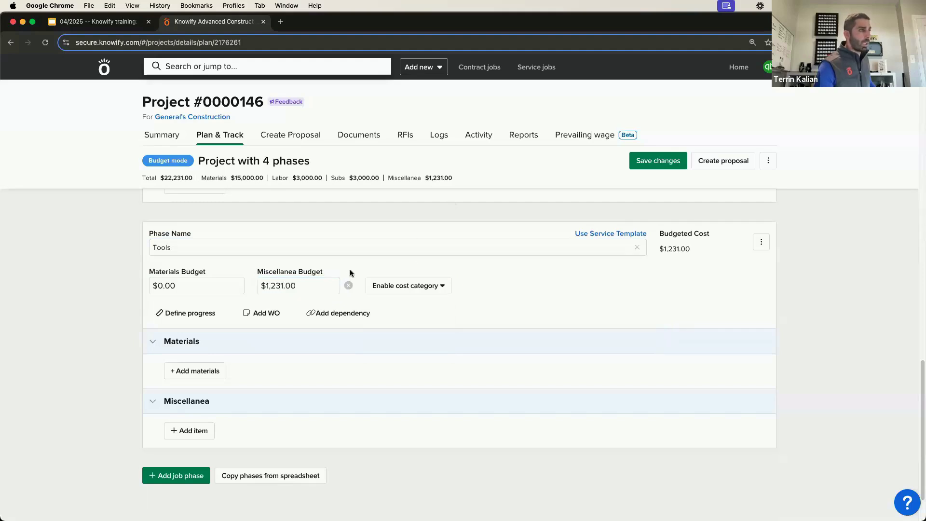
left_click(762, 164)
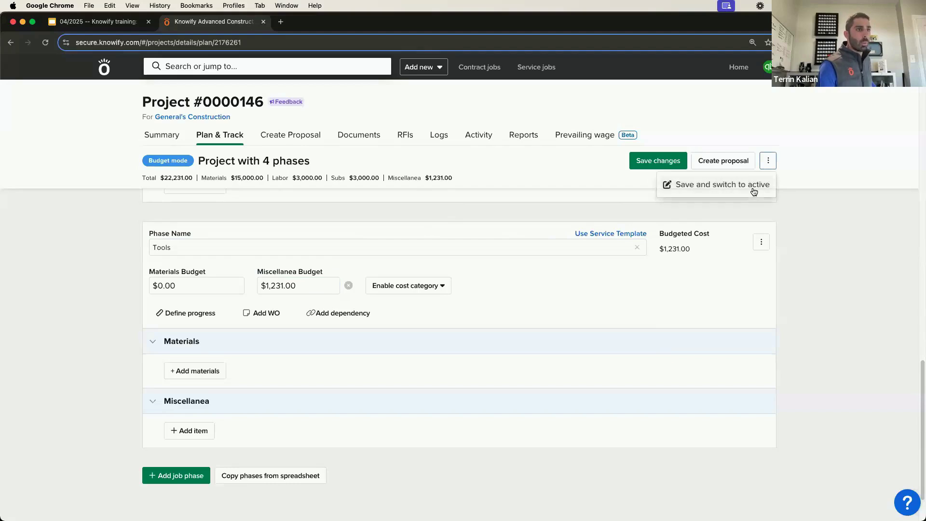
left_click(741, 194)
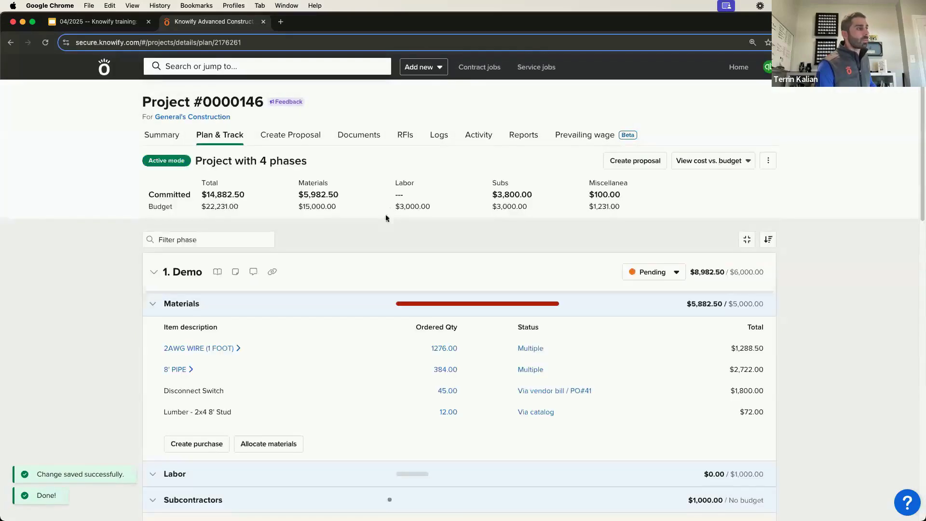
Start a new purchase of type Reimbursement (company will reimburse me) and reselect the person to be reimbursed
left_click(431, 74)
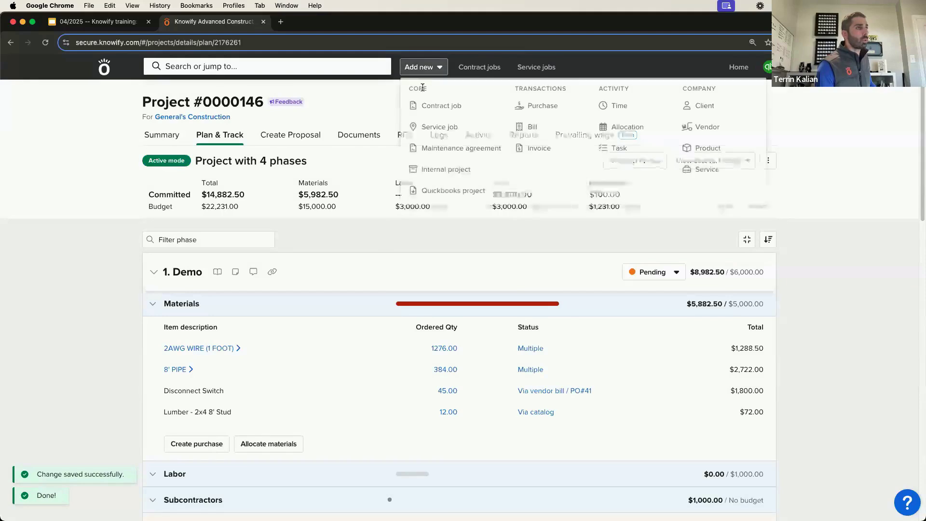
left_click(555, 108)
left_click(231, 155)
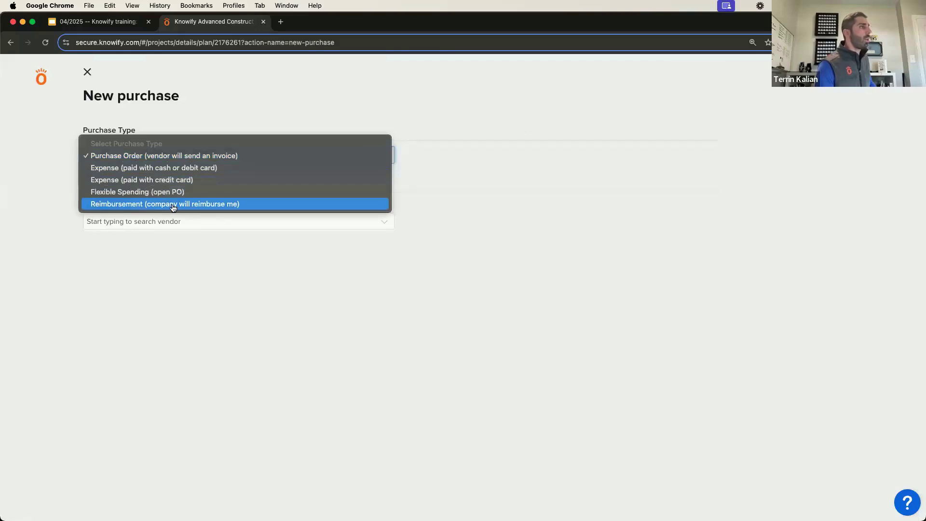
left_click(137, 208)
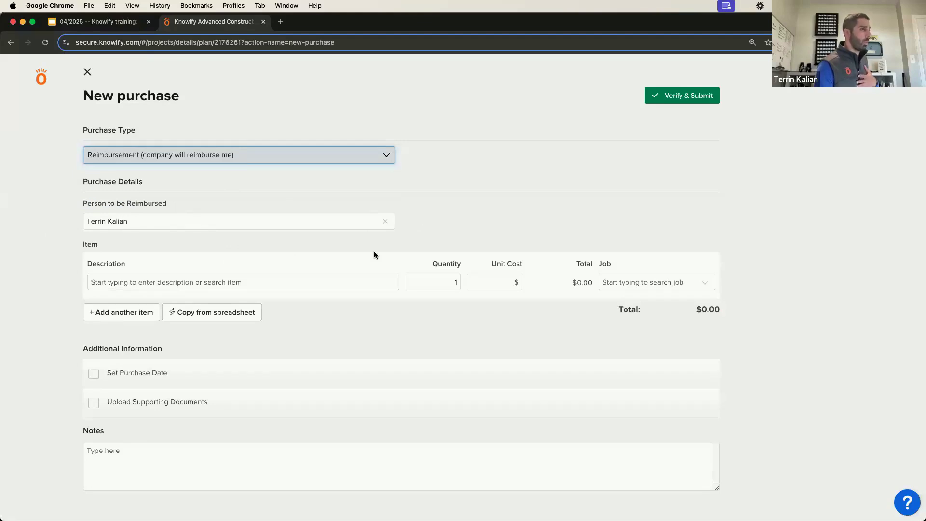
left_click(385, 222)
left_click(222, 224)
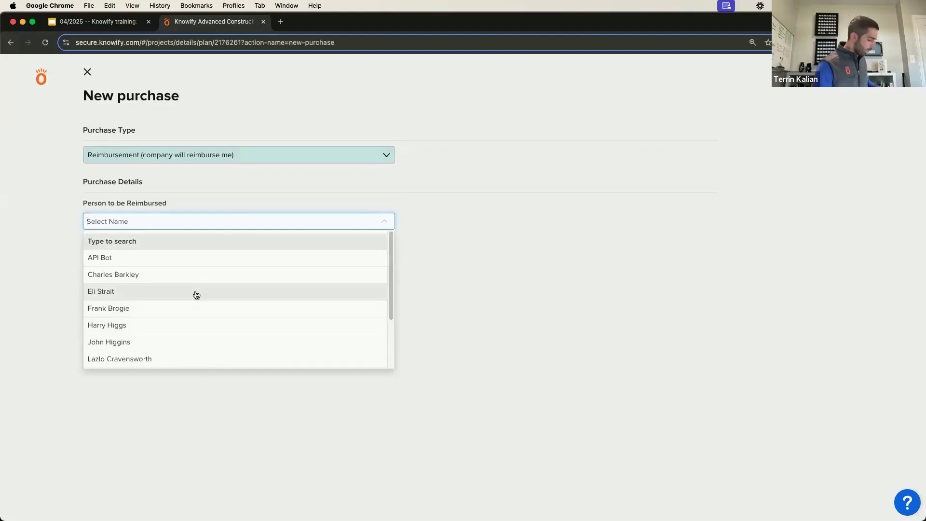
type("terr")
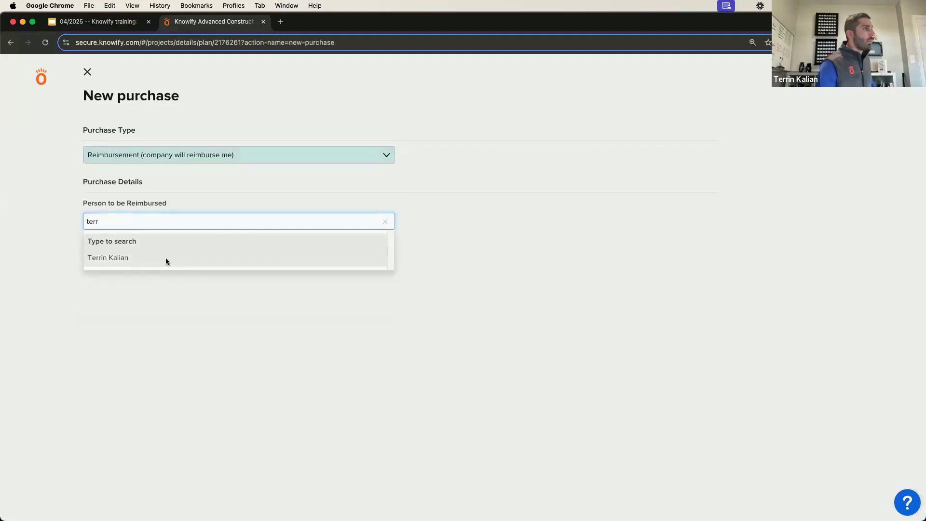
left_click(166, 257)
Enter a Fuel item on the reimbursement with a unit cost of $55.32
left_click(174, 285)
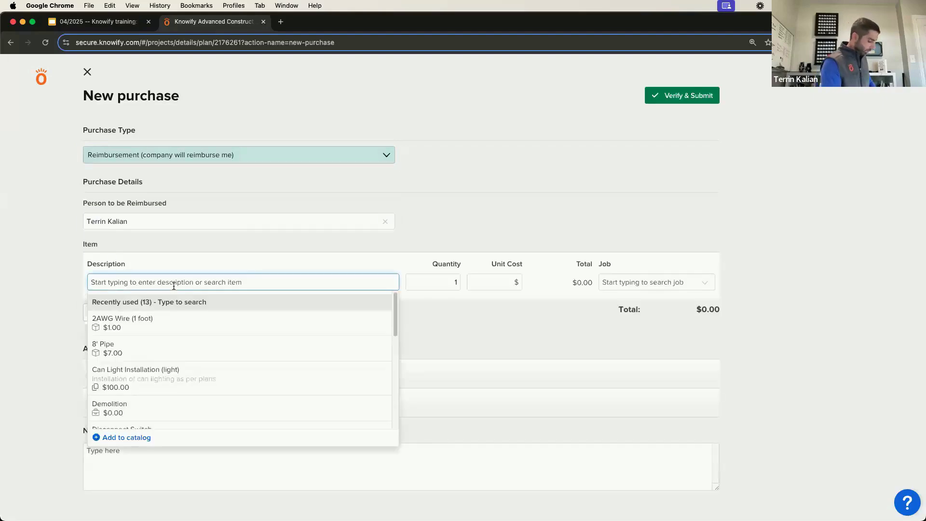
type("Fuel")
left_click(517, 282)
type("1")
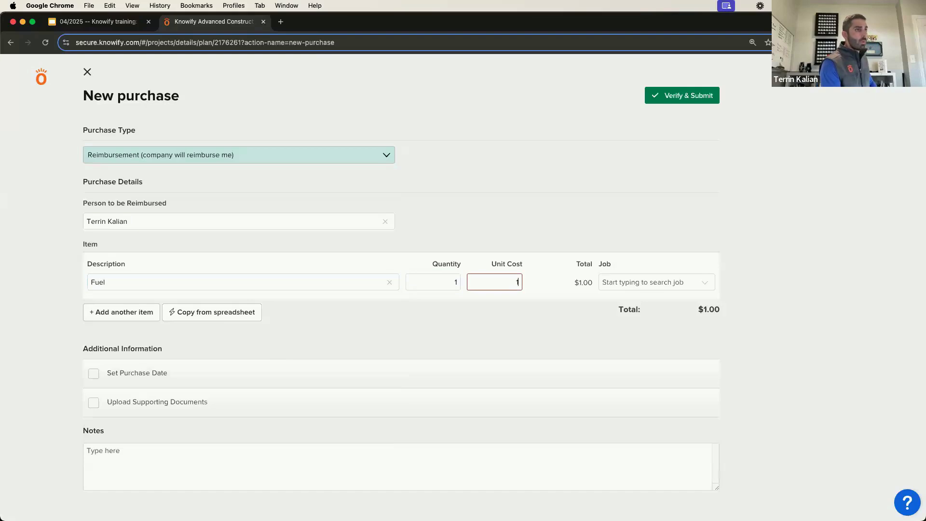
key("BackSpace")
type("553")
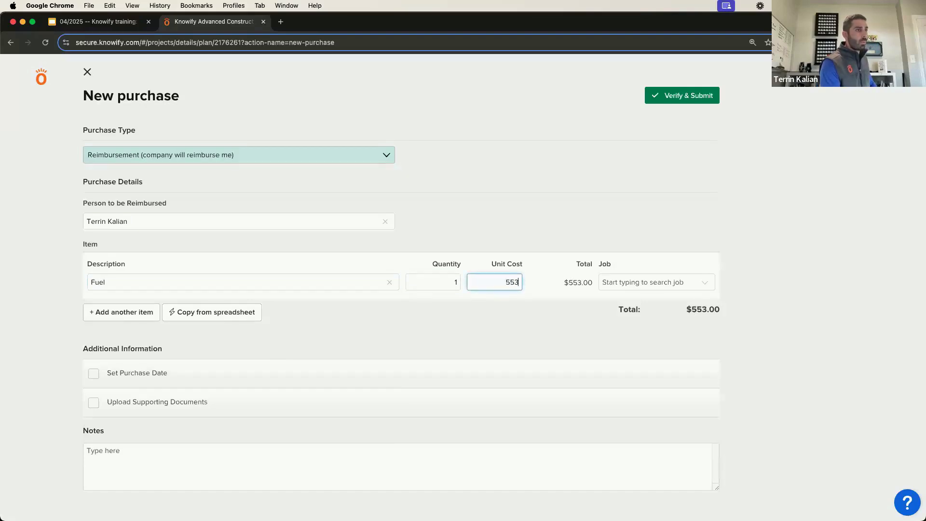
key("BackSpace")
type(".32")
Assign the Fuel item to the Finish phase of Project #0000146 and submit the reimbursement
left_click(658, 287)
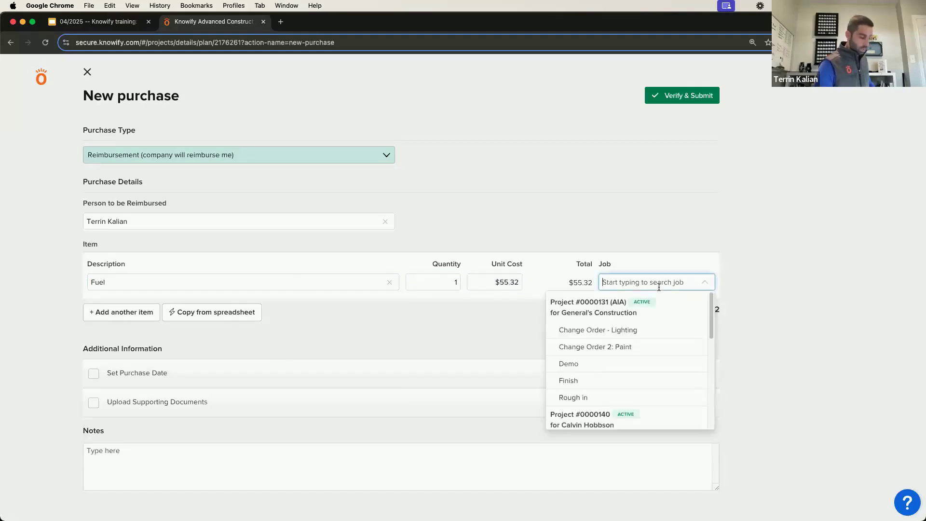
type("146")
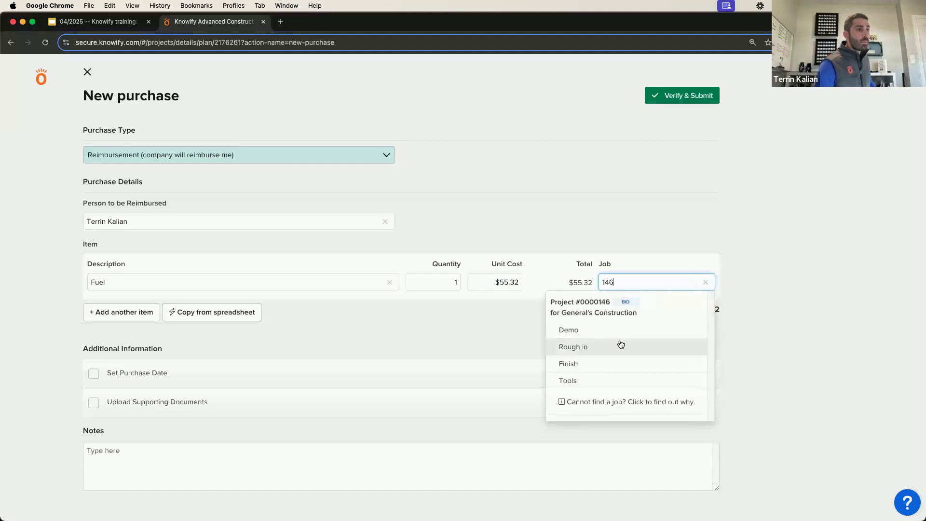
left_click(605, 370)
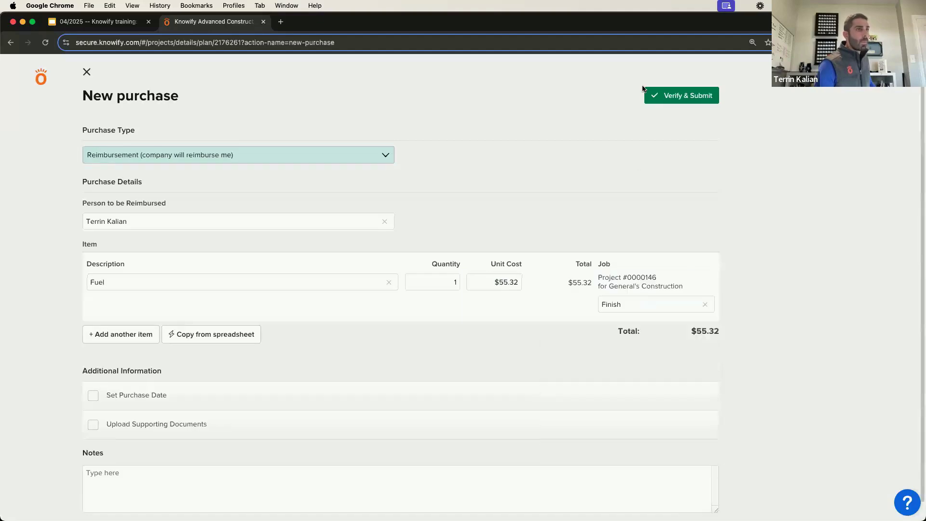
left_click(657, 99)
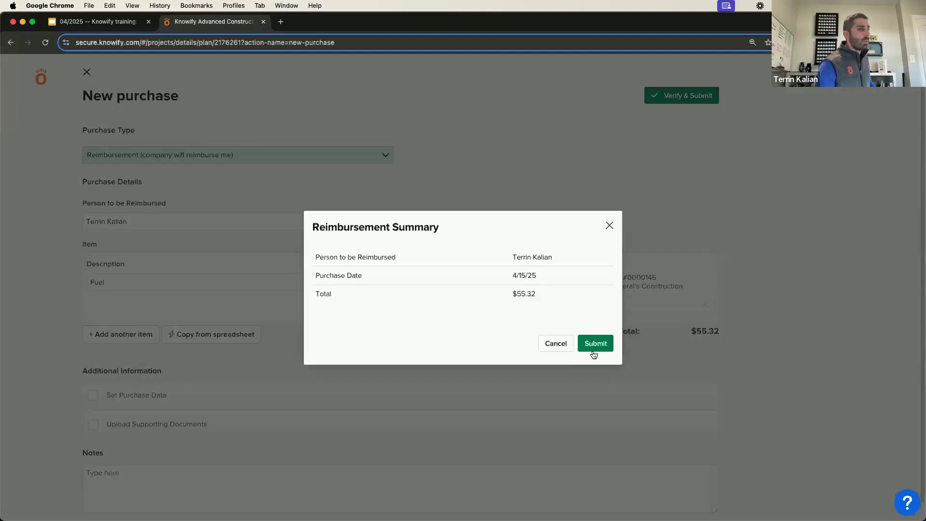
left_click(595, 343)
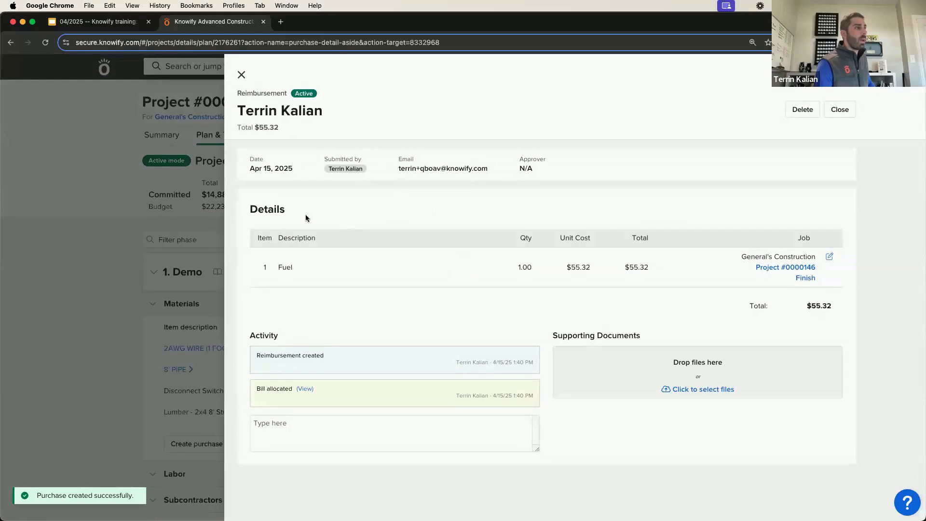
Review the submitted reimbursement's activity and payee, and open the bill allocated to it
left_click_drag(256, 394, 523, 404)
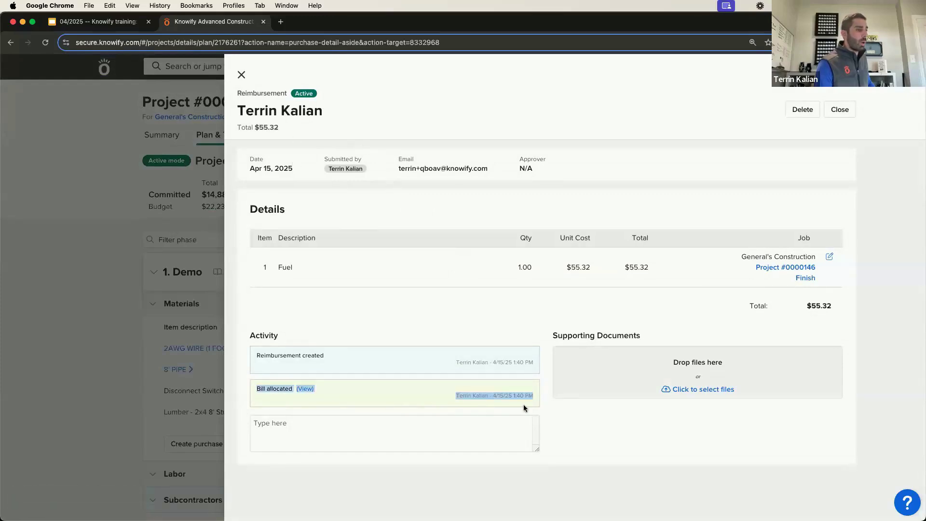
left_click(295, 125)
left_click_drag(245, 105, 323, 112)
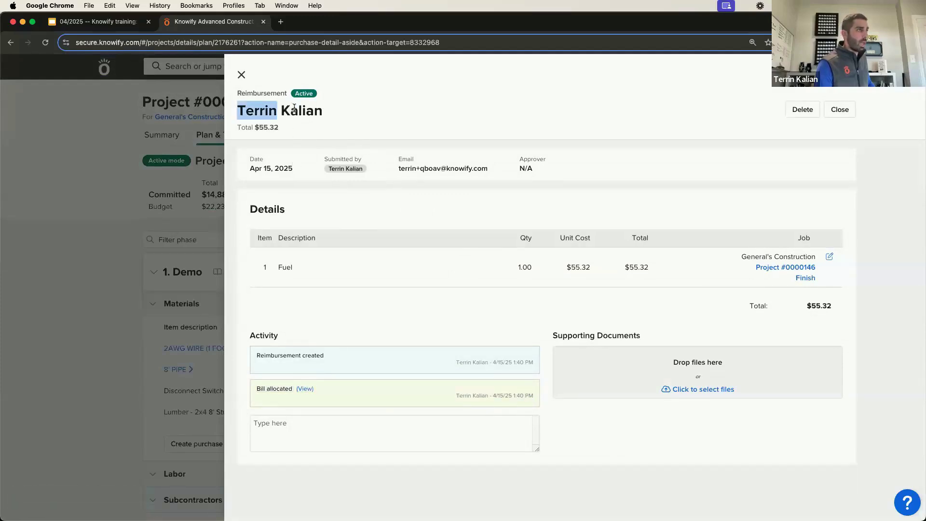
left_click(312, 235)
left_click(303, 389)
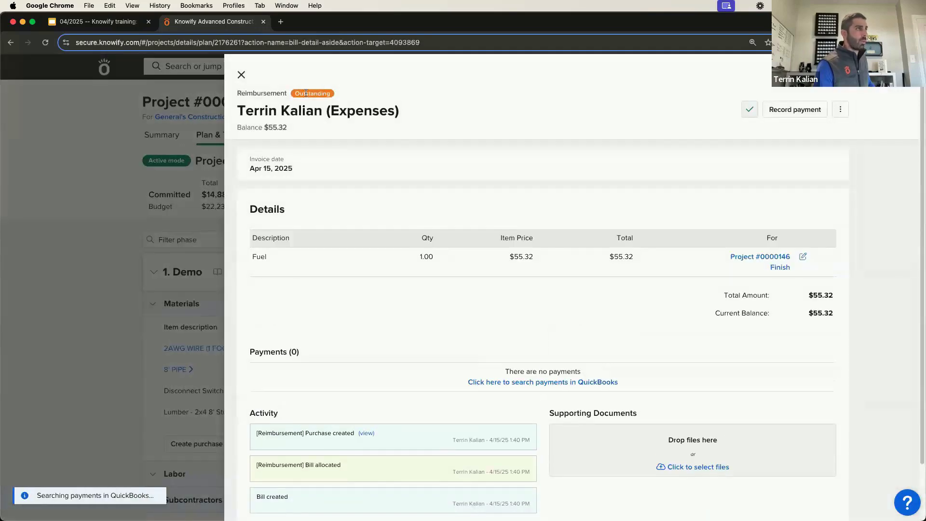
Record a payment for the fuel reimbursement bill and close its details
left_click(816, 110)
left_click(633, 369)
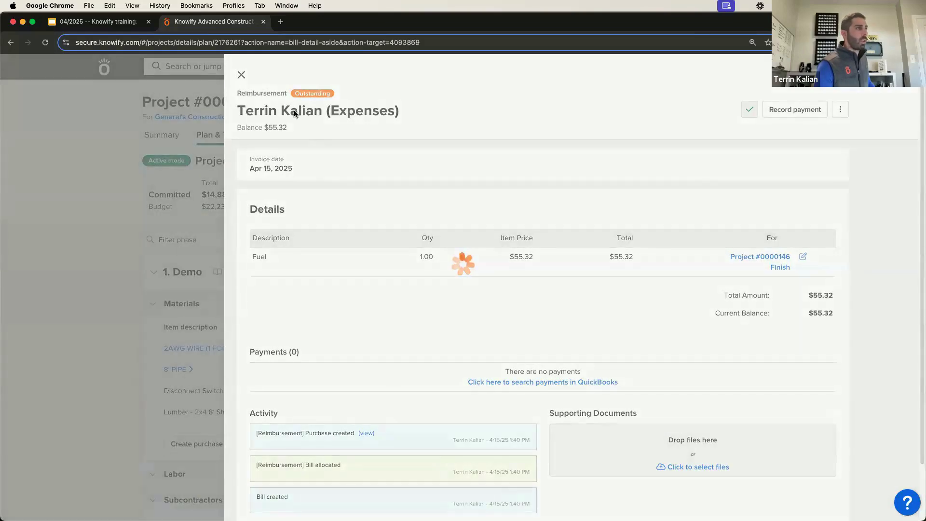
left_click(234, 76)
Check the Fuel item and its vendor bill under the Finish phase's Miscellanea costs, returning to the project totals
scroll(252, 373, "down", 10)
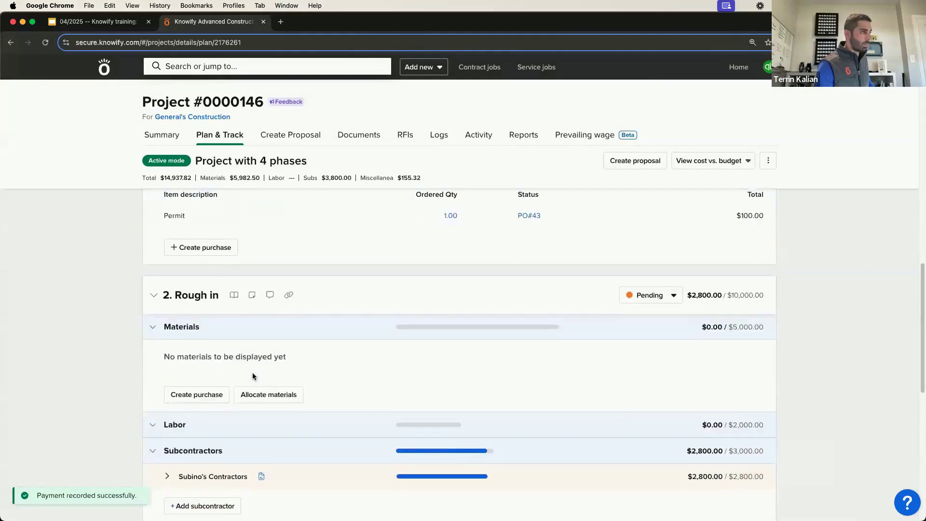
scroll(245, 380, "down", 6)
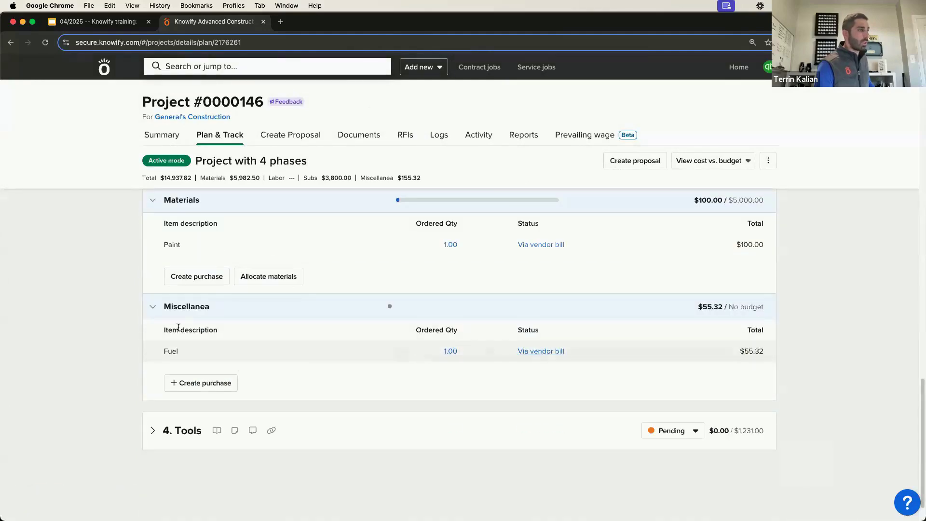
left_click(538, 351)
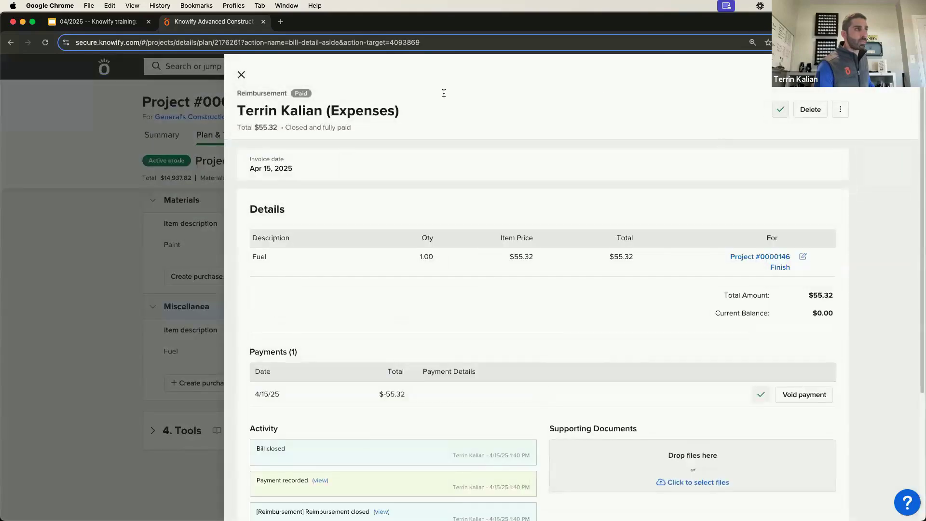
left_click(241, 74)
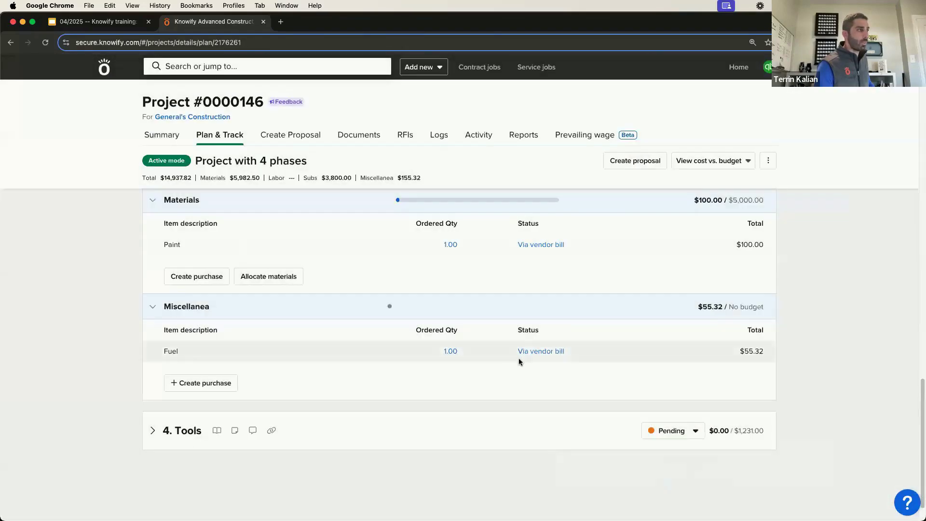
scroll(517, 360, "up", 3)
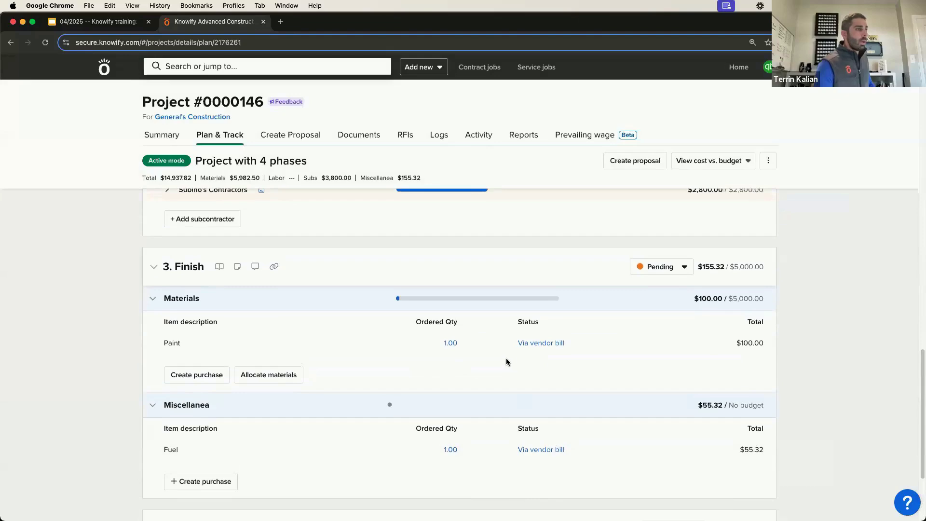
scroll(506, 306, "up", 10)
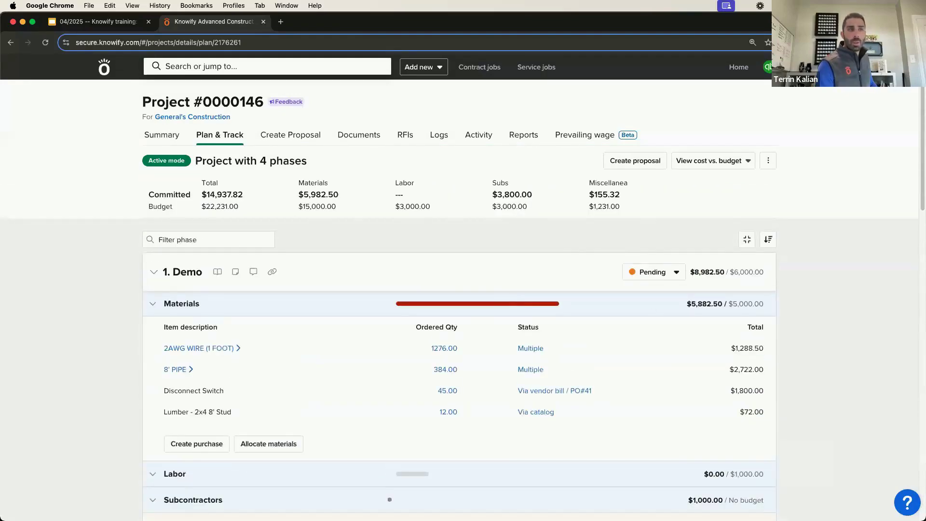
Switch to the Google Slides training deck, present its Q&A slide full screen, and exit the slideshow
key("ctrl+shift+Tab")
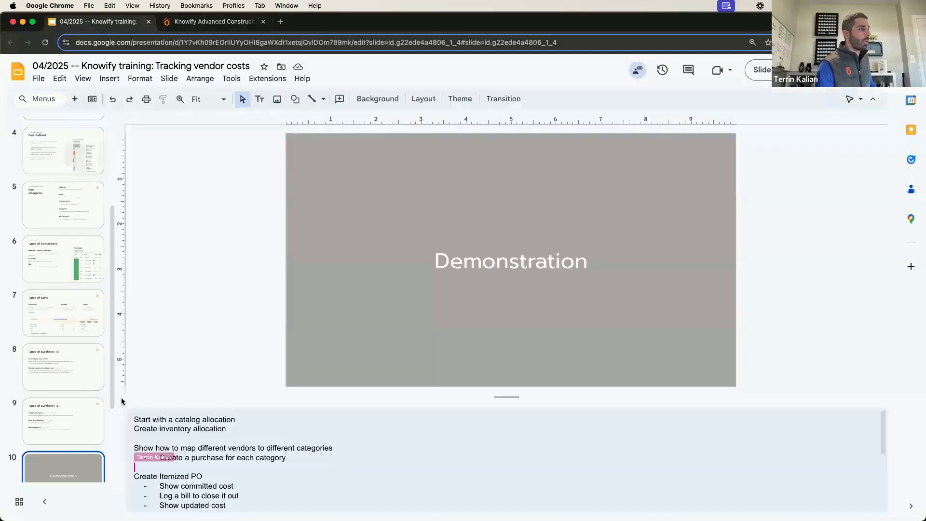
scroll(74, 441, "down", 1)
scroll(74, 449, "down", 2)
left_click(74, 439)
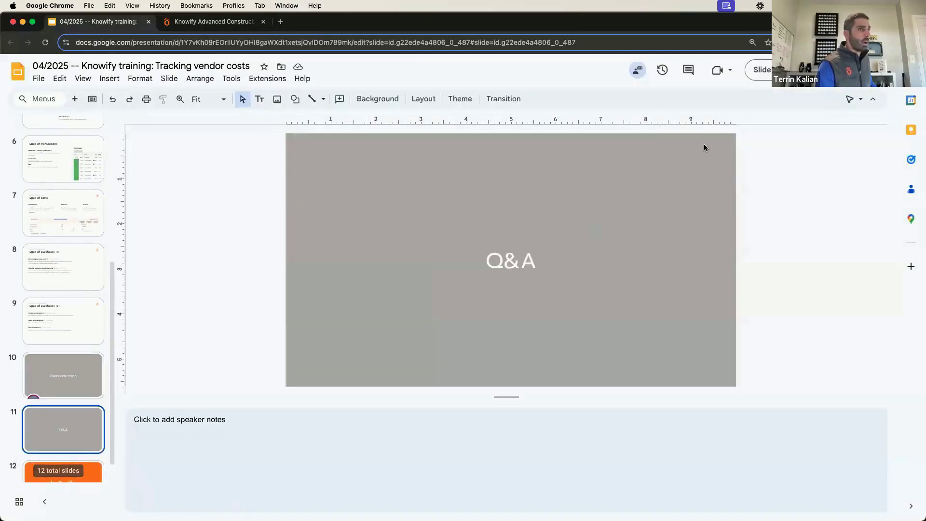
left_click(775, 70)
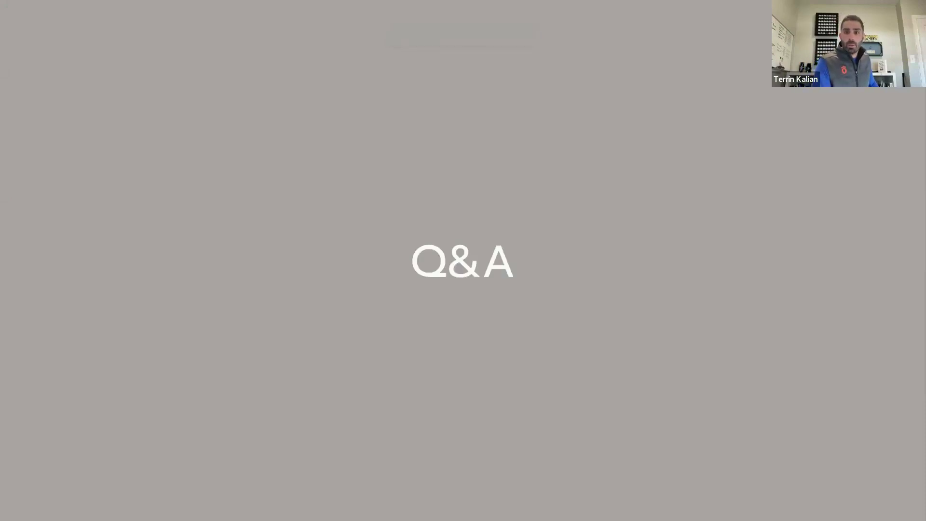
left_click(481, 217)
key("Escape")
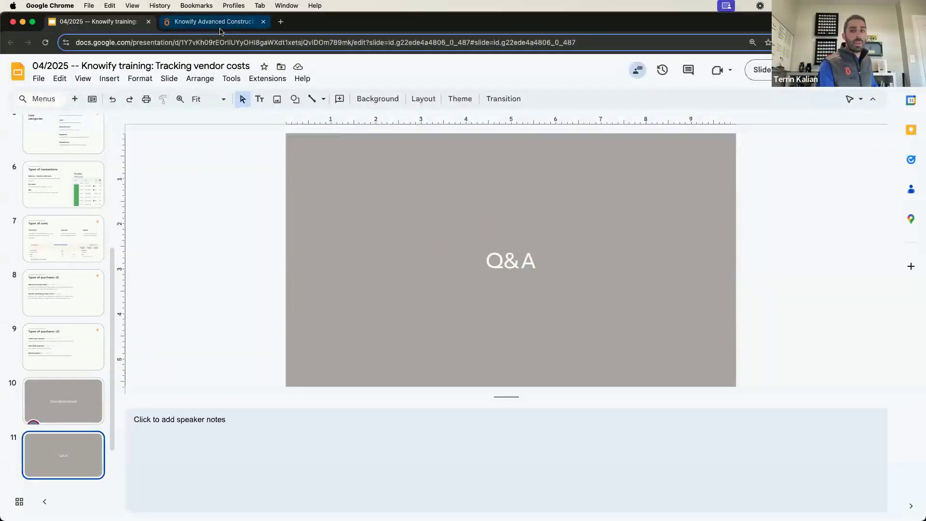
Switch back to Knowify and review the committed and budget totals for each cost category in the project plan
left_click(215, 22)
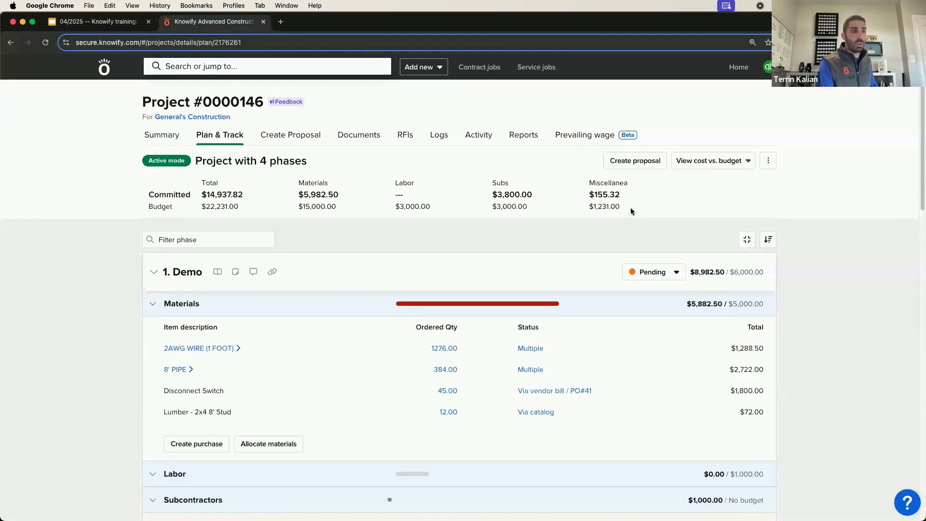
left_click_drag(630, 211, 188, 183)
left_click(196, 183)
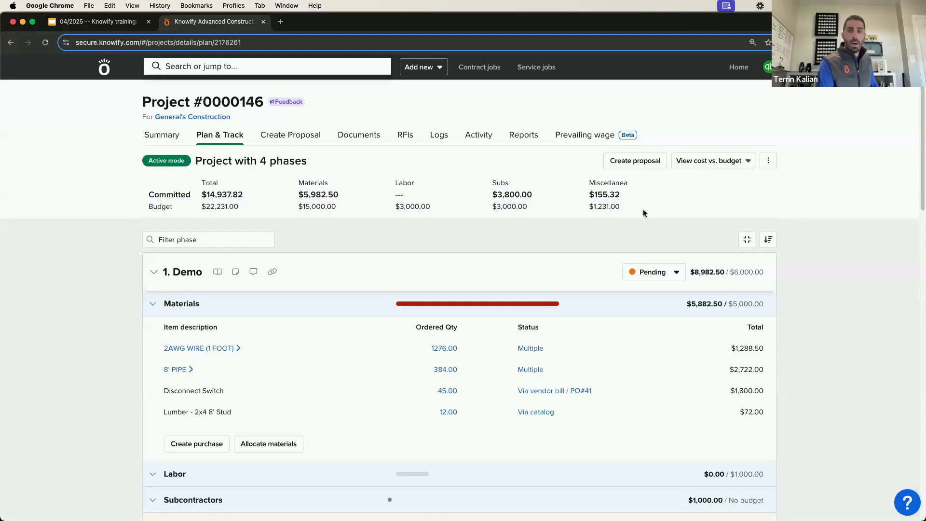
left_click(436, 68)
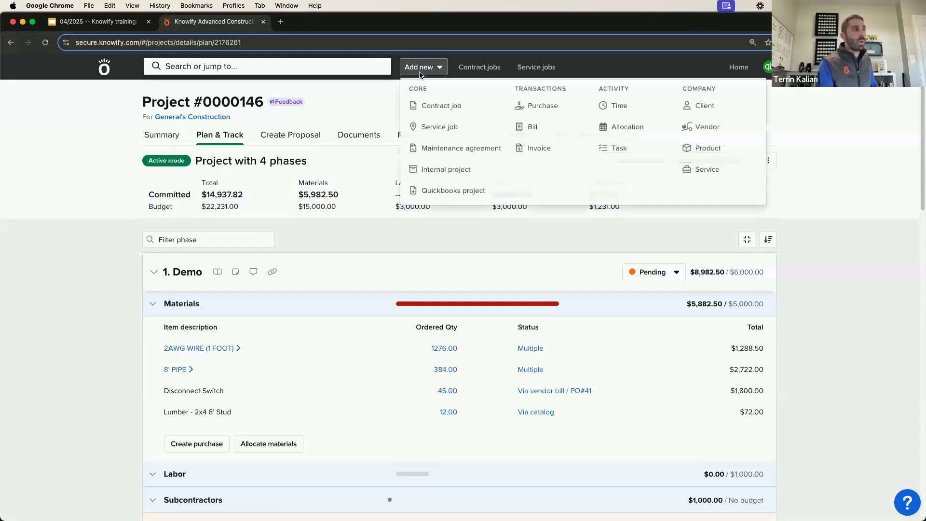
left_click(548, 110)
left_click(234, 155)
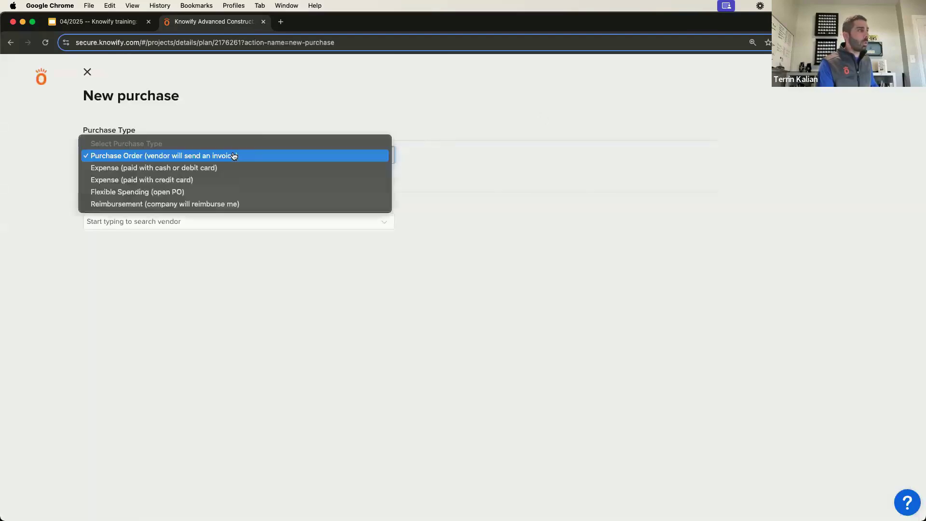
left_click(196, 180)
left_click(182, 179)
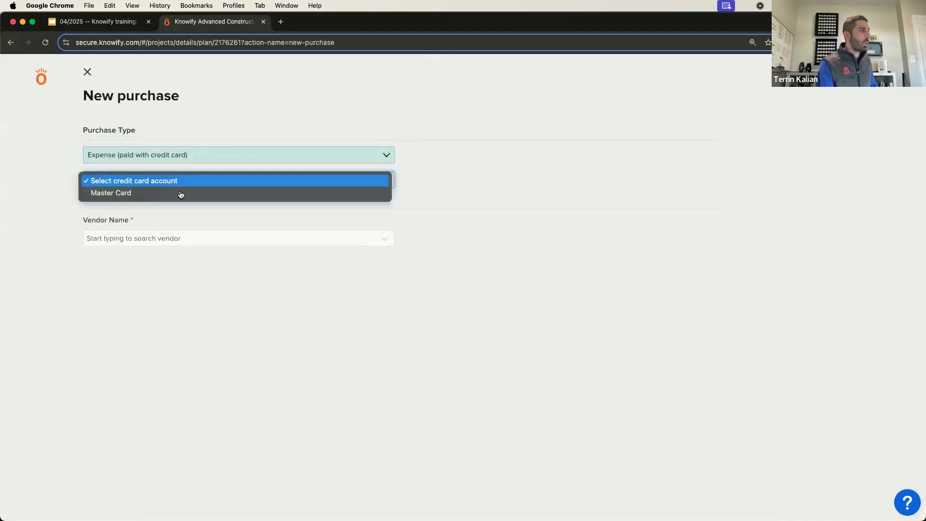
key("Return")
left_click(177, 239)
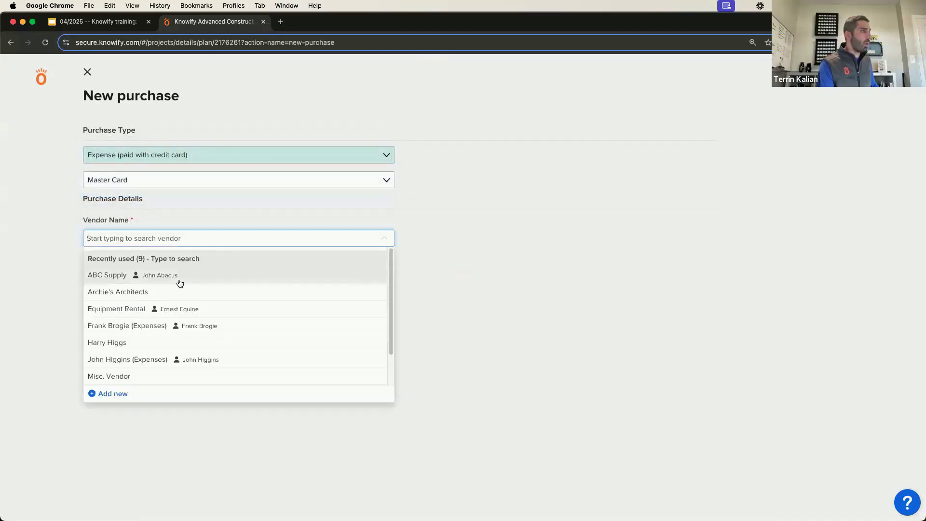
left_click(179, 276)
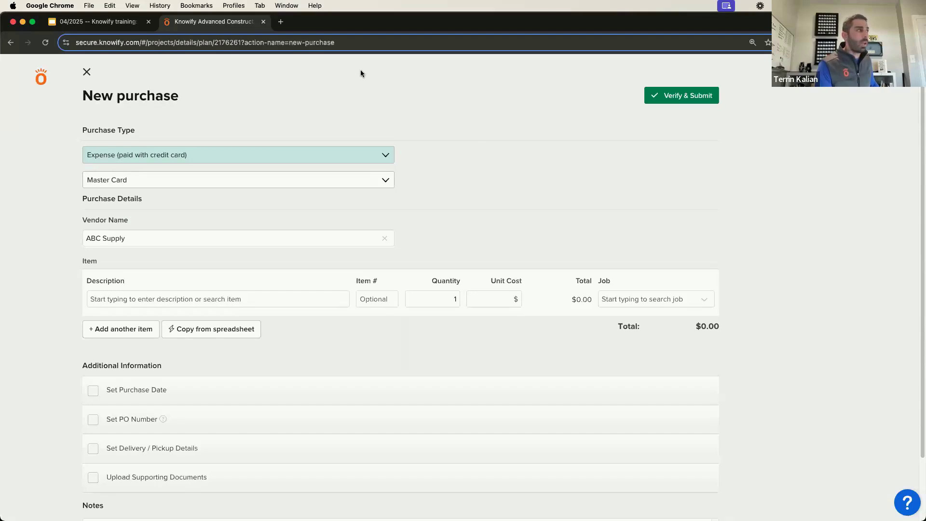
left_click(87, 73)
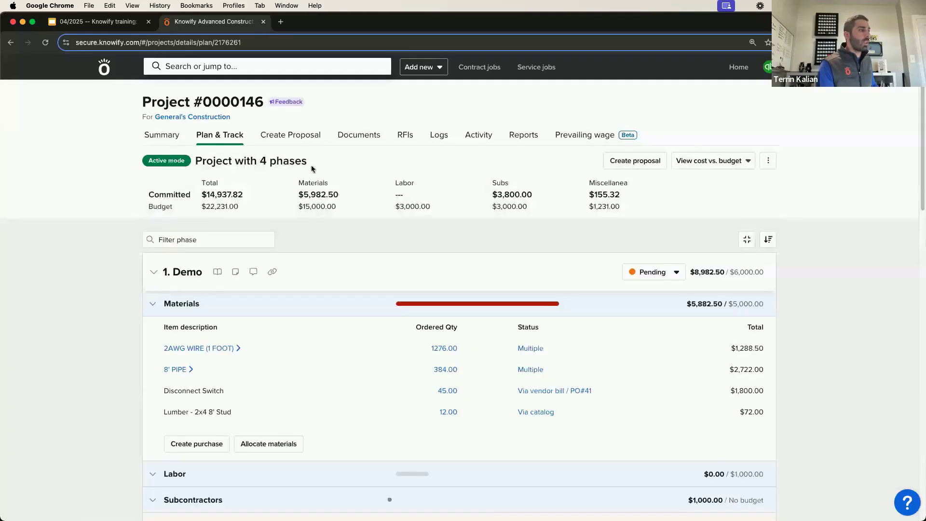
Add Archie's Architects as a subcontractor for the Demo phase with a contract value of $10,000 and acknowledge the confirmation
scroll(315, 173, "down", 5)
scroll(318, 177, "down", 2)
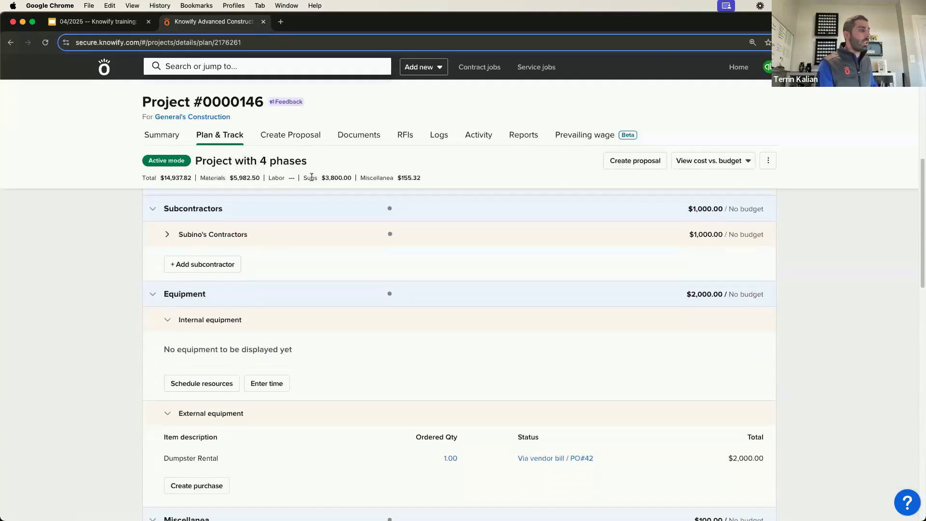
left_click(221, 266)
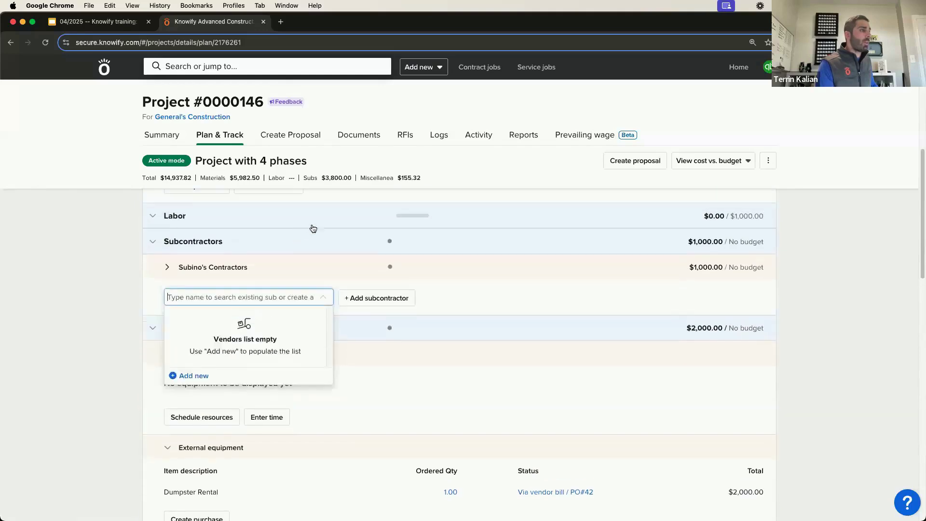
left_click(333, 197)
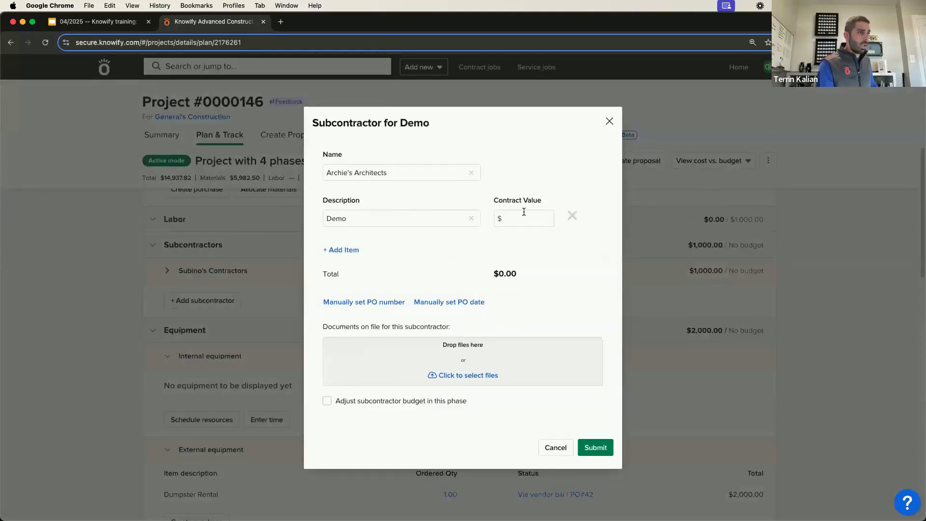
left_click(524, 212)
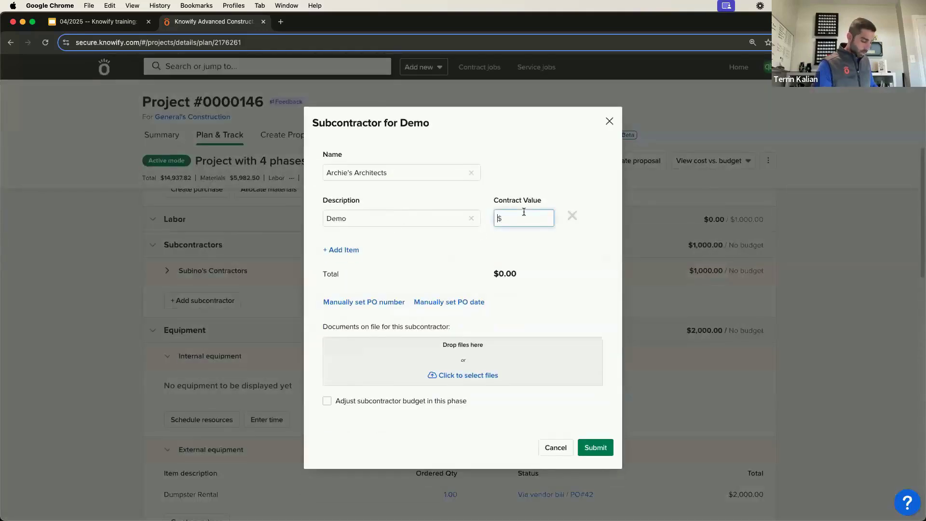
type("10000")
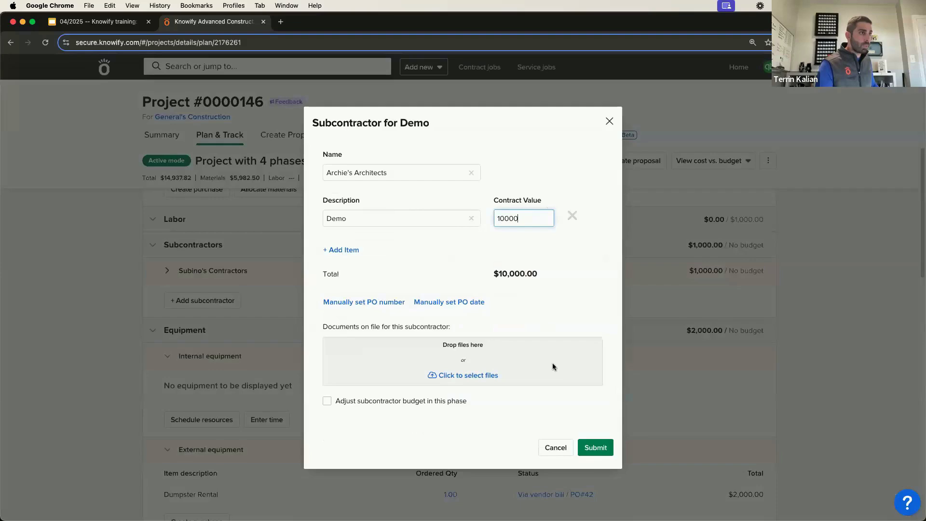
left_click(594, 448)
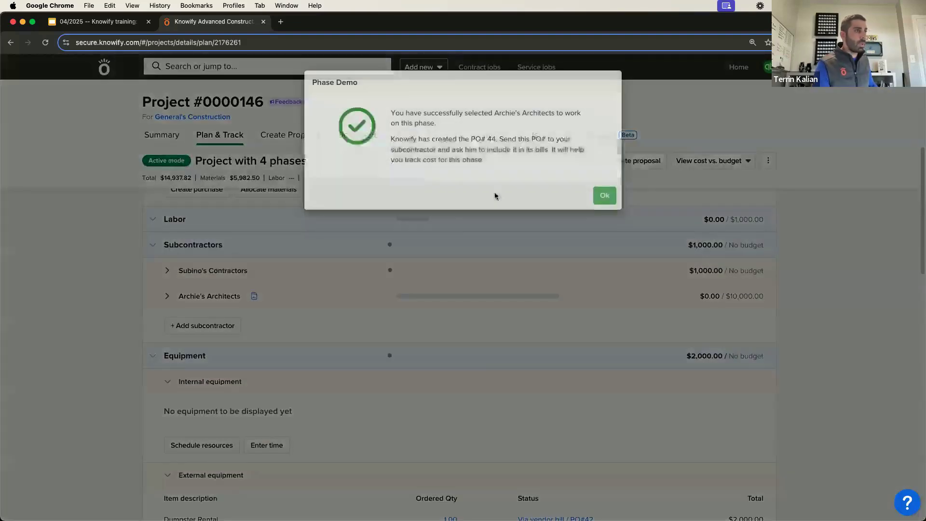
left_click(603, 195)
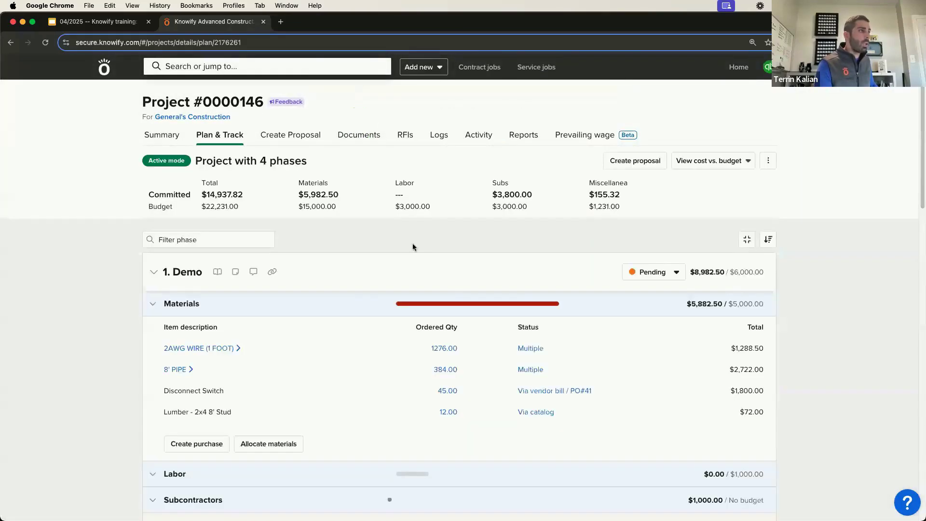
Submit a $900 subcontractor bill against Archie's Architects' PO 44 in the Demo phase and close the bill's details
scroll(354, 276, "down", 5)
left_click(233, 358)
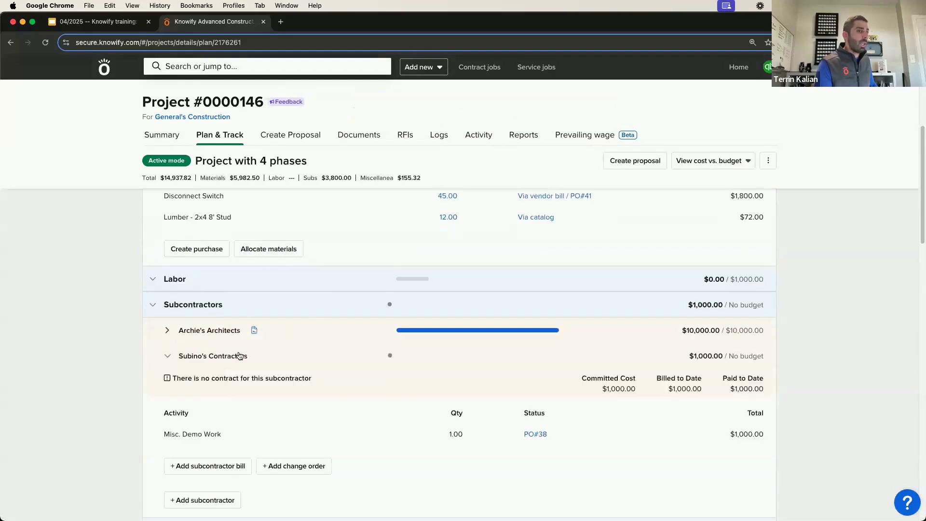
left_click(227, 329)
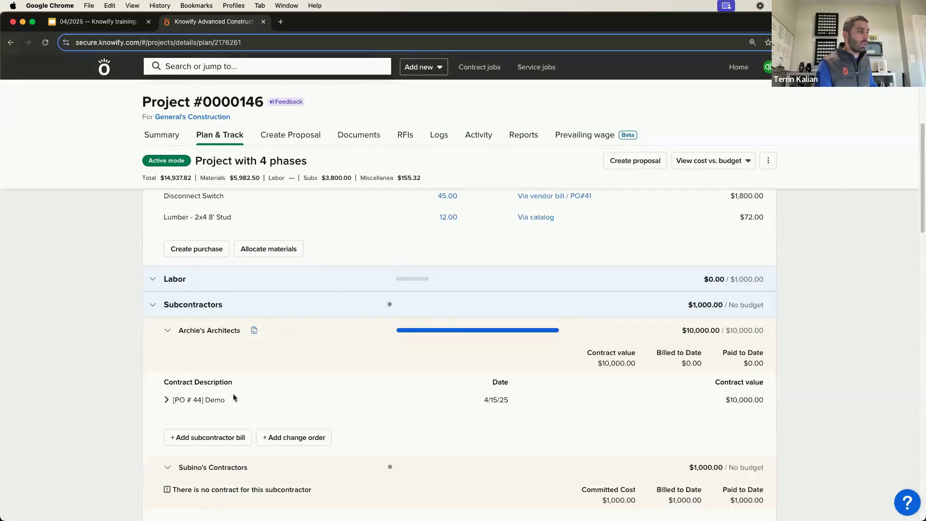
left_click(209, 438)
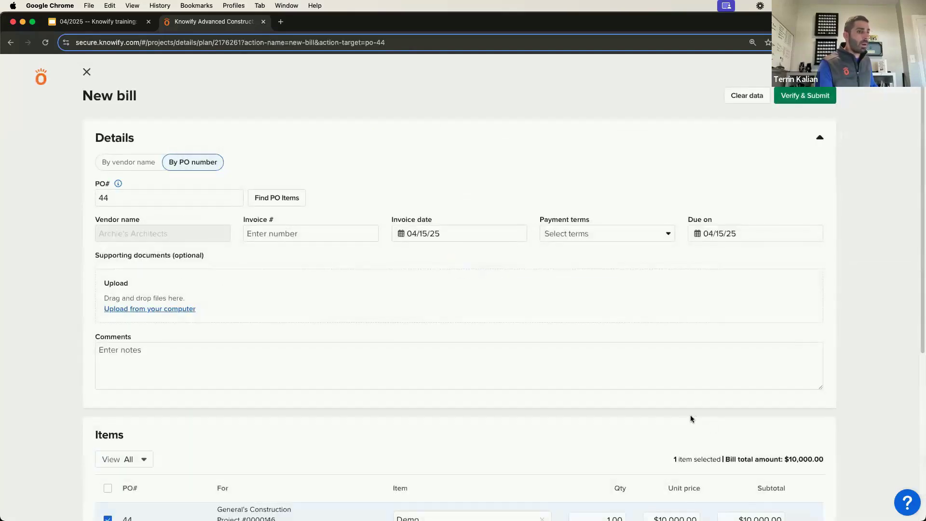
scroll(690, 414, "down", 3)
left_click(692, 454)
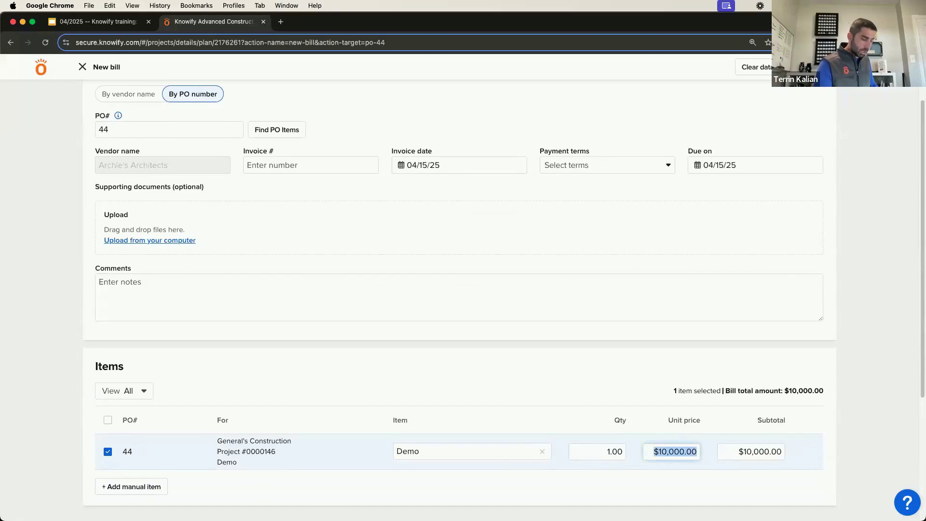
type("900")
left_click(777, 365)
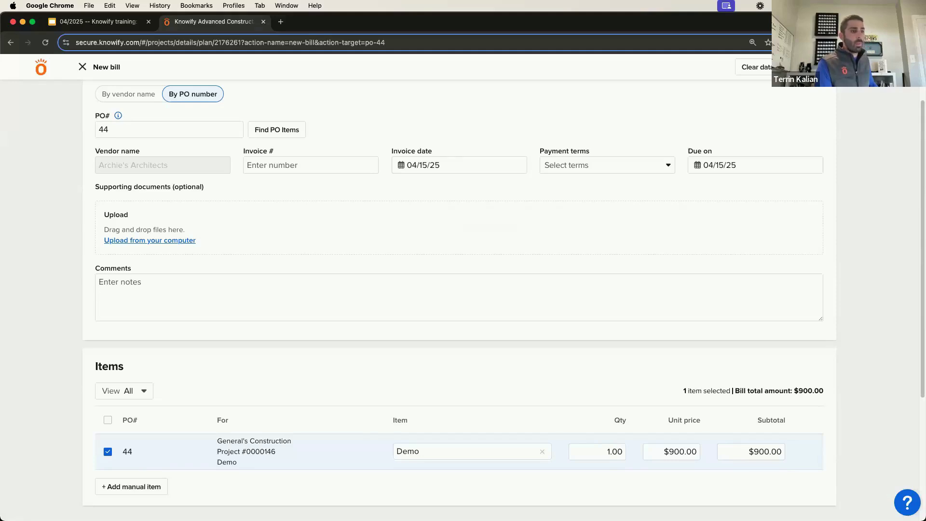
left_click(807, 68)
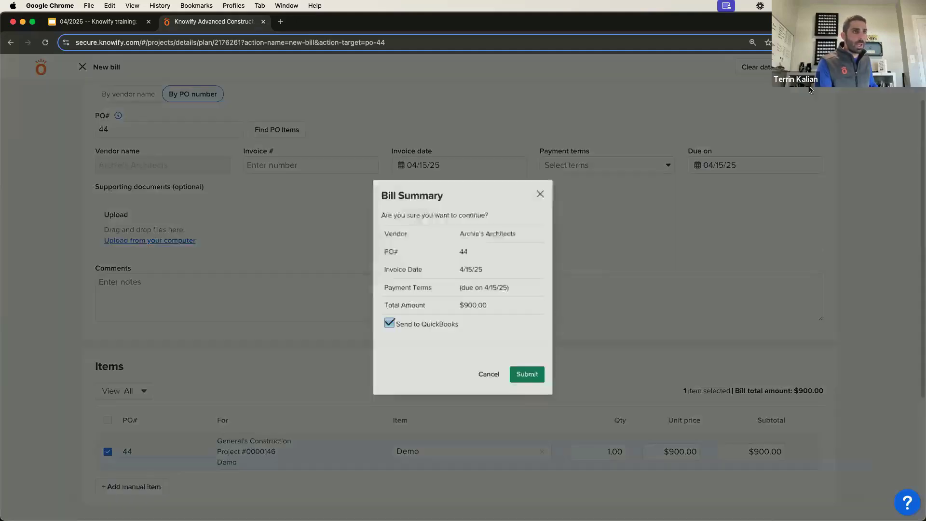
left_click(514, 381)
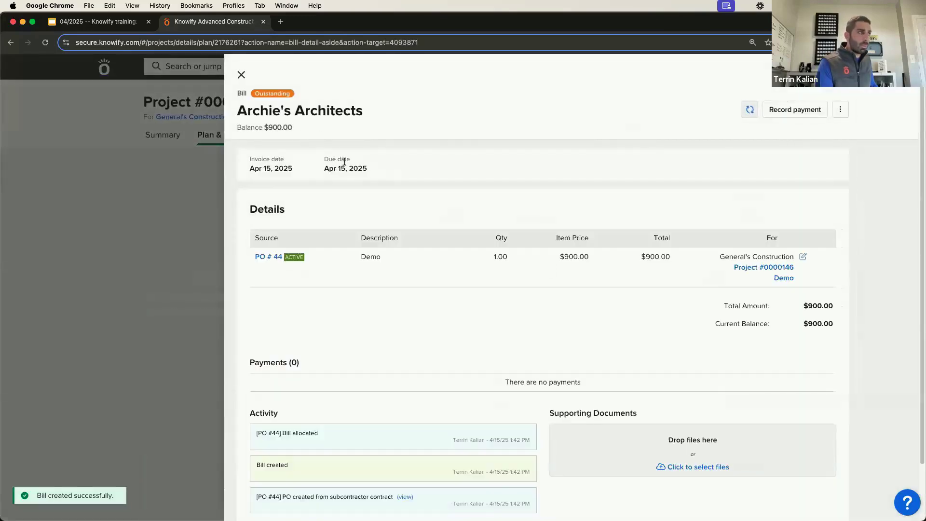
left_click(242, 75)
scroll(614, 341, "down", 3)
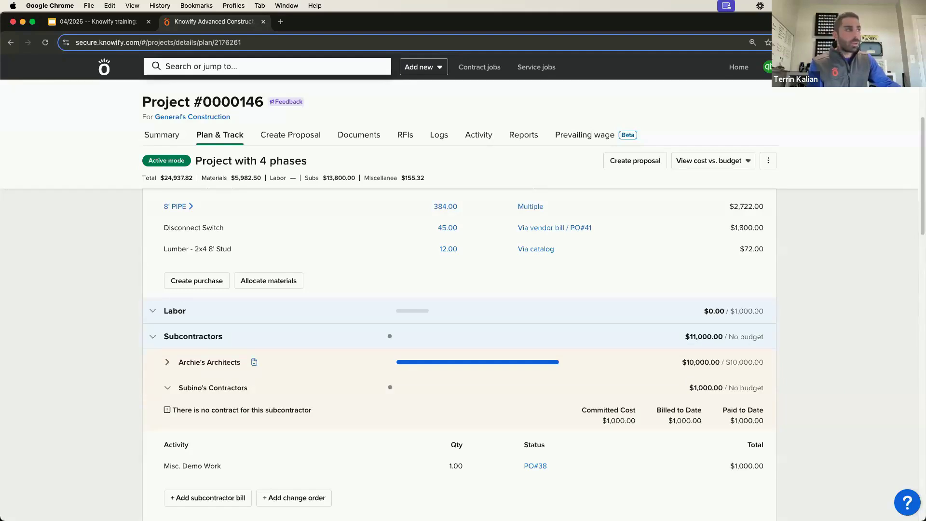
Examine the purchases report from its item columns through its delivery instructions, close it, and look through the list of active purchases
left_click(110, 76)
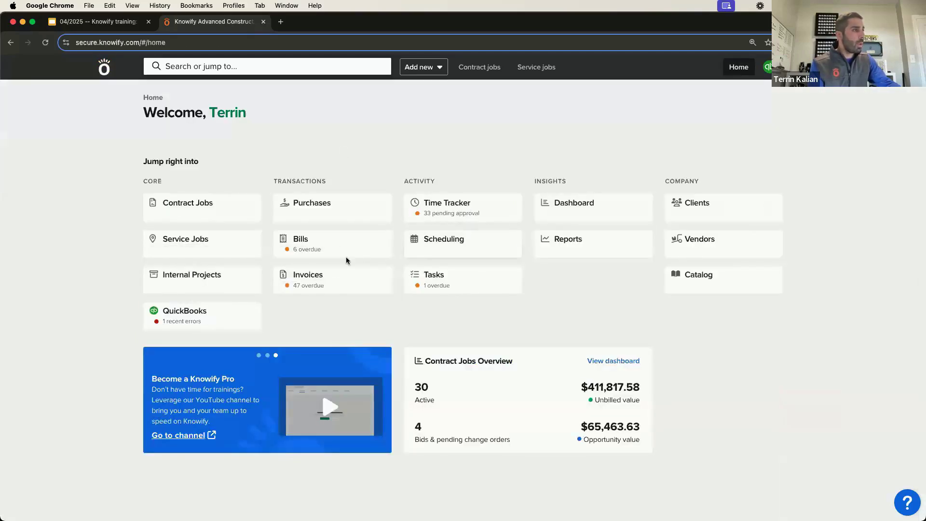
left_click(331, 212)
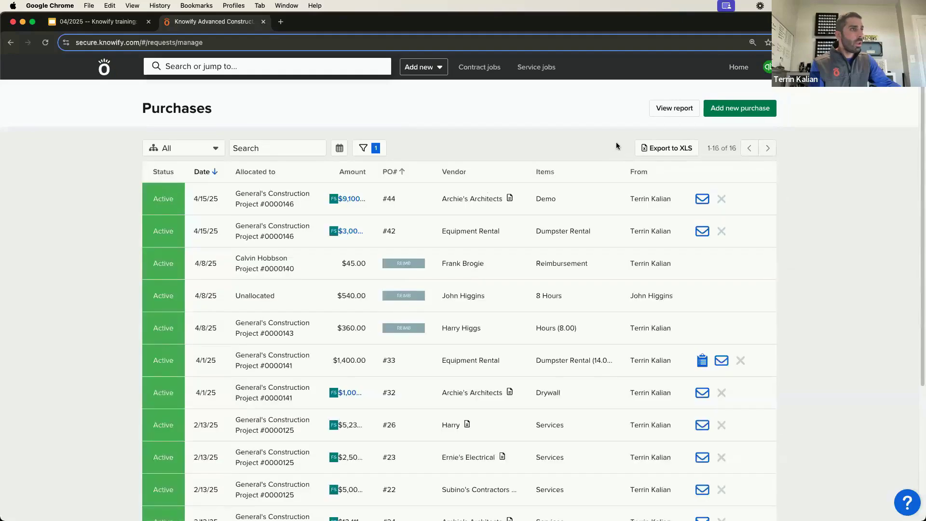
left_click(671, 114)
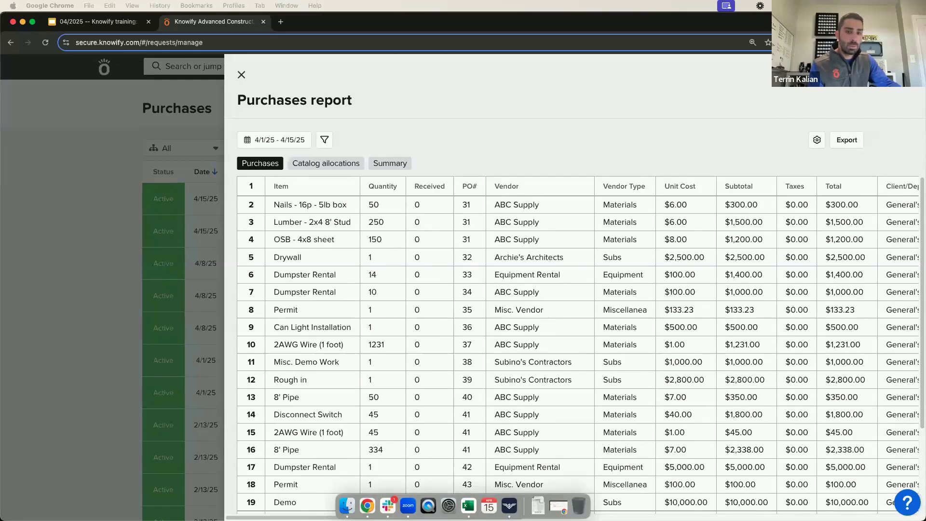
key("F11")
key("F11")
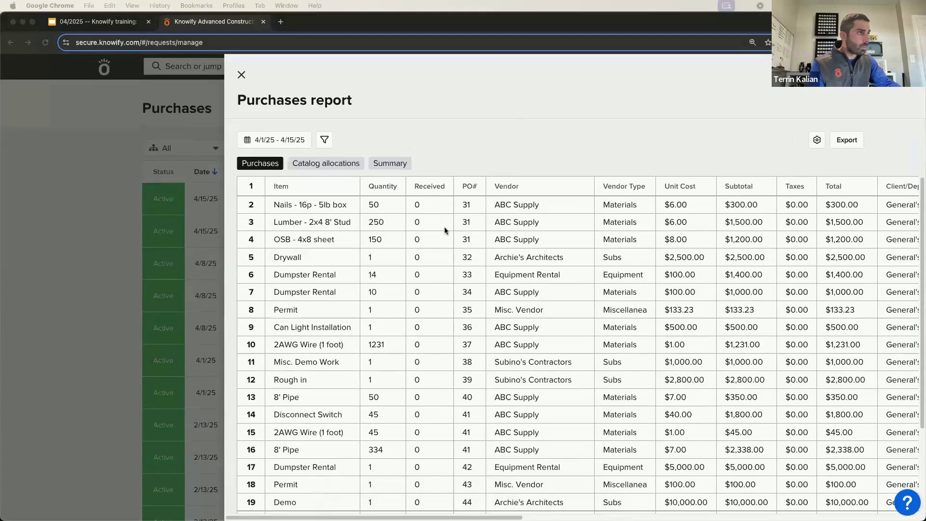
left_click(554, 233)
scroll(595, 234, "right", 10)
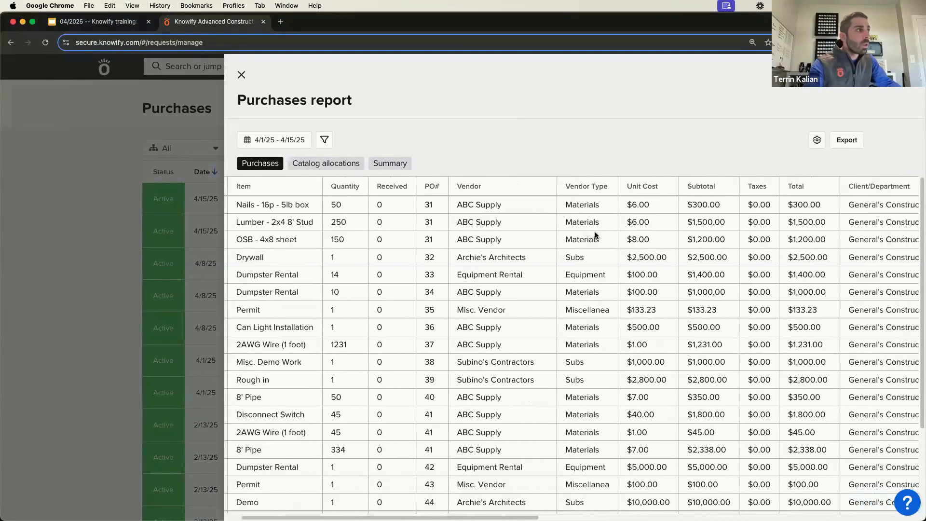
scroll(595, 235, "right", 15)
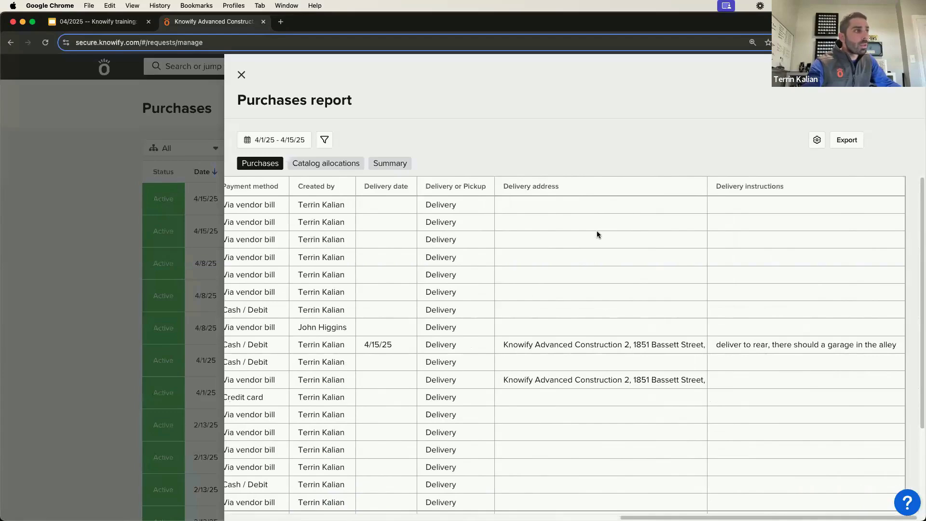
scroll(596, 235, "left", 20)
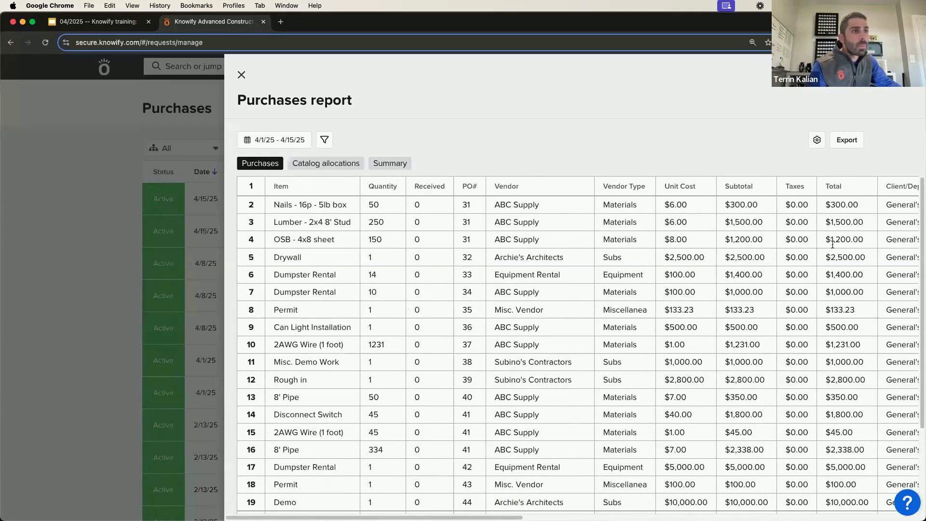
left_click(241, 76)
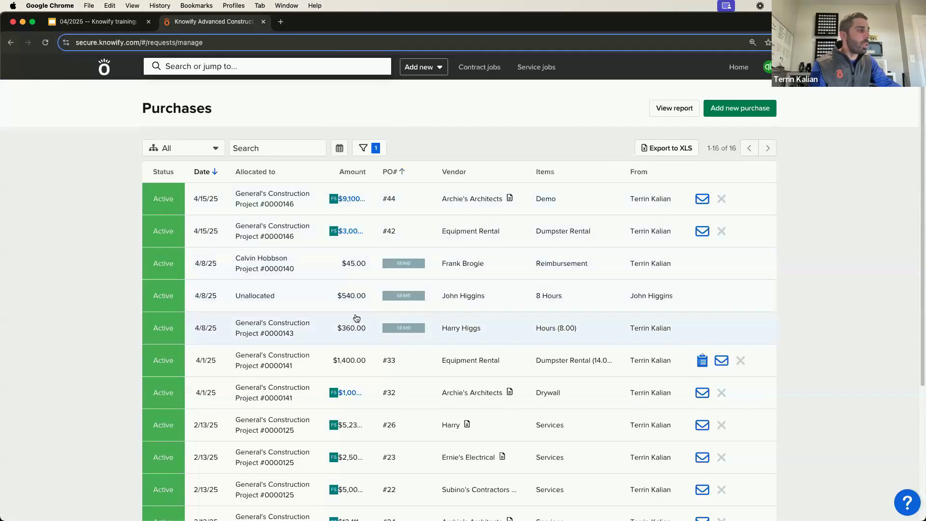
scroll(347, 271, "down", 5)
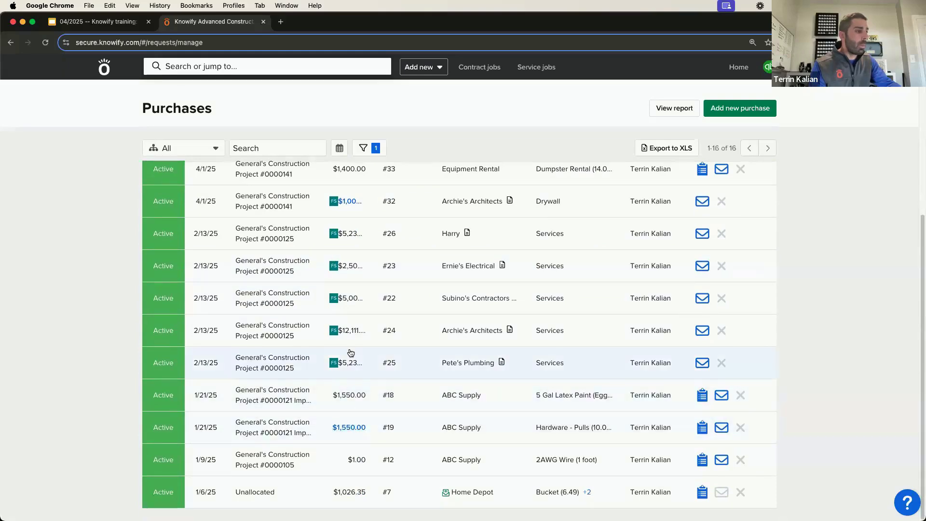
scroll(349, 357, "up", 5)
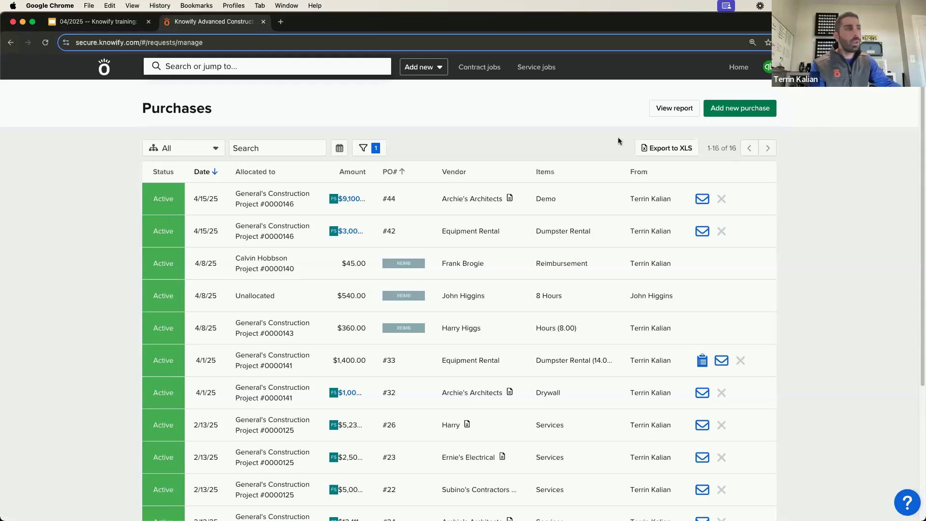
Prepare a draft proposal for Project #0000146 with line items created from the project plan phases
left_click(479, 67)
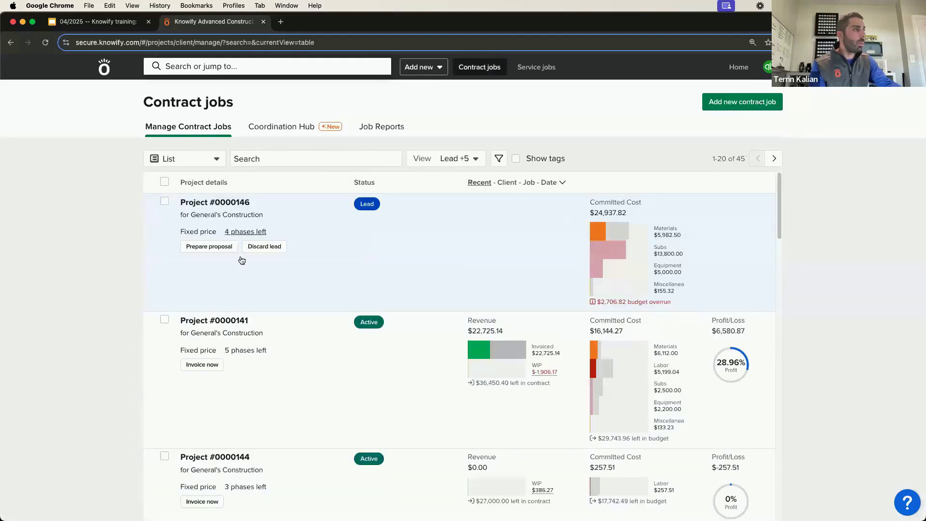
left_click(209, 246)
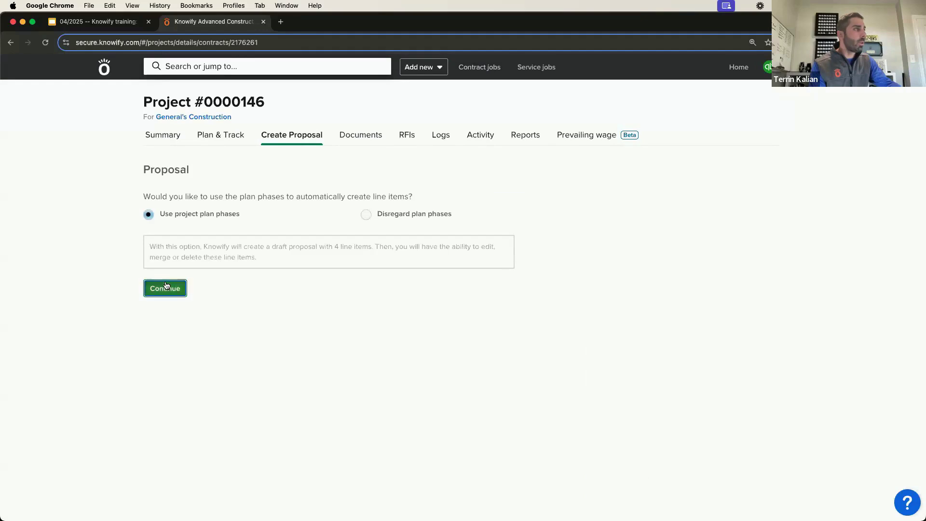
left_click(165, 288)
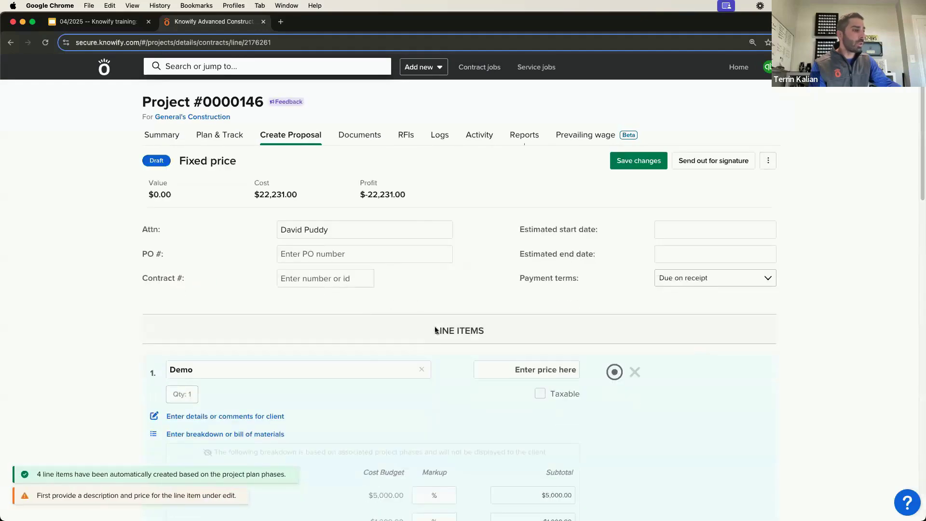
Set the materials markup of the proposal's Demo line item to 50%
scroll(435, 330, "down", 3)
left_click(433, 409)
type("50")
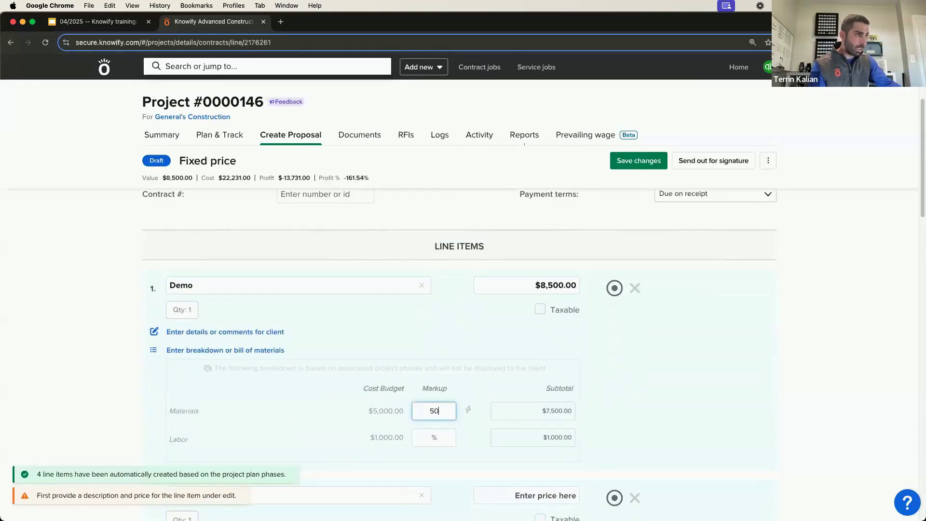
Apply the 50% markup to all of the proposal's line items and make the proposal active without an estimated start date
left_click(469, 407)
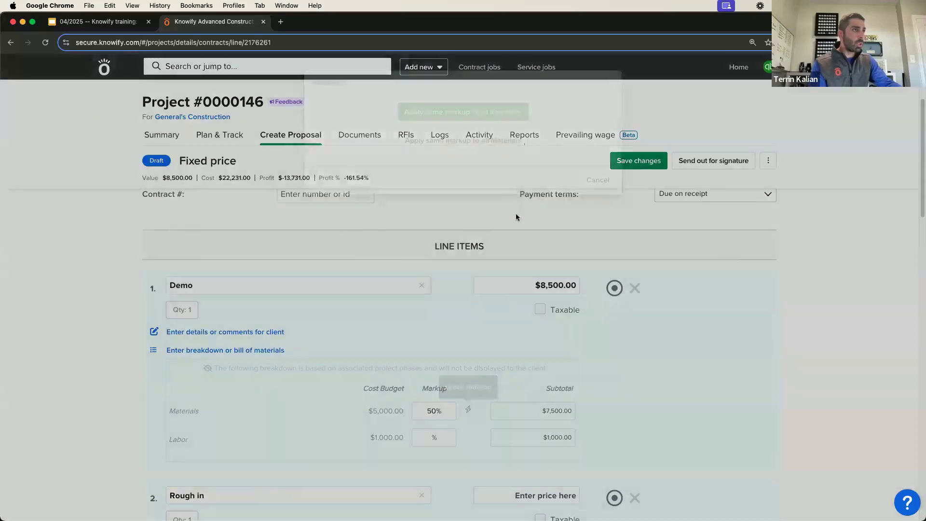
left_click(510, 116)
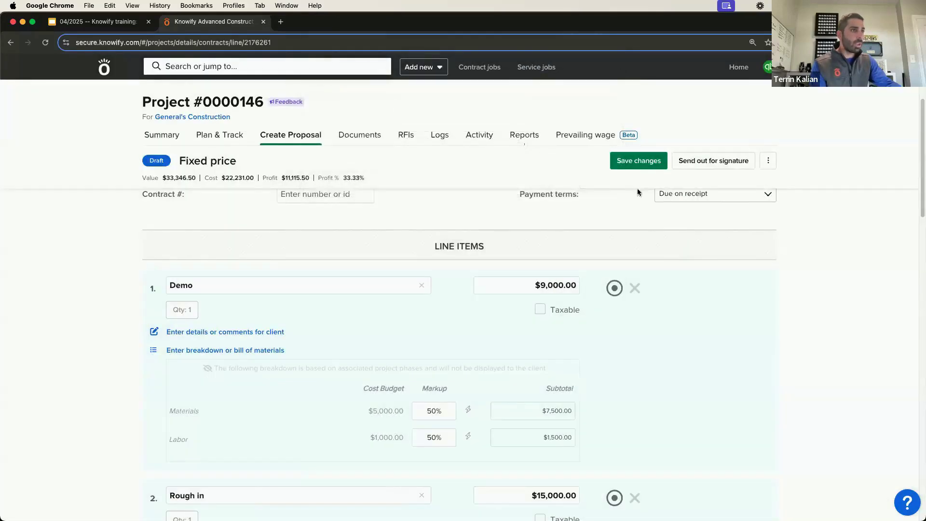
left_click(768, 161)
left_click(755, 185)
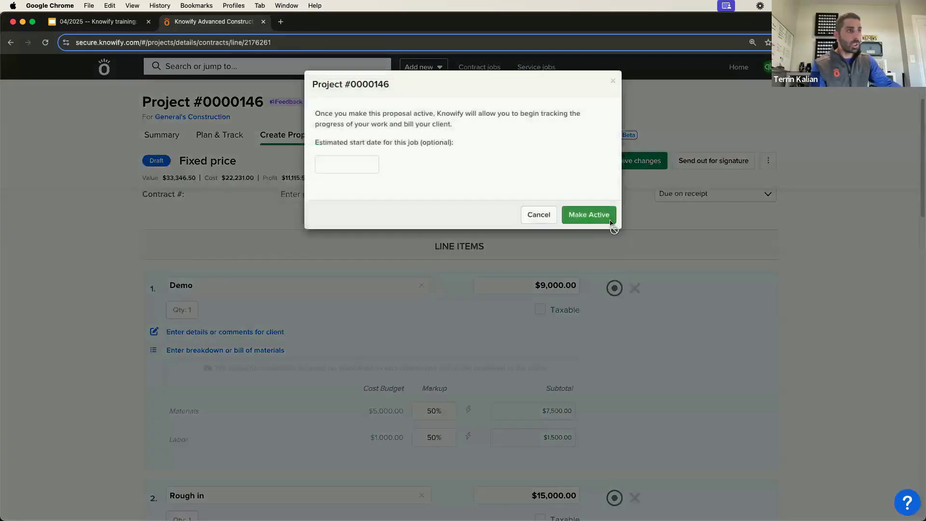
left_click(589, 215)
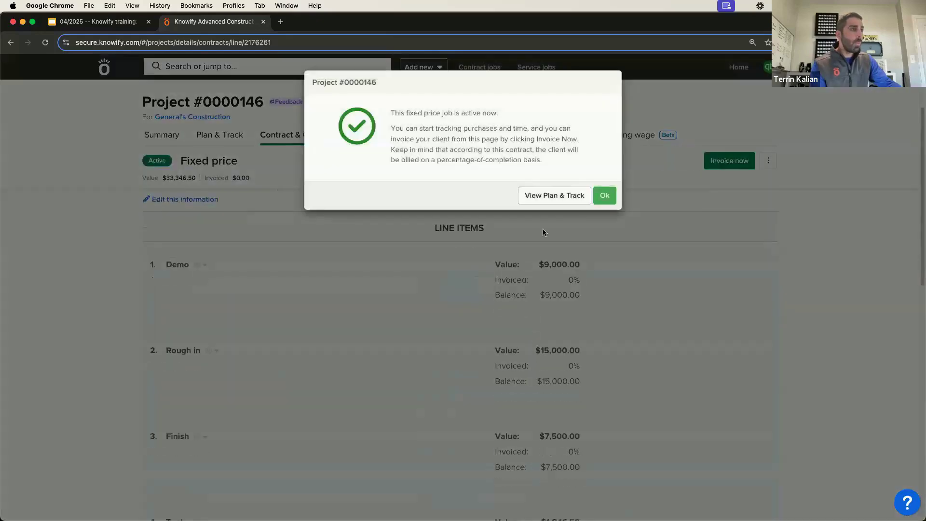
left_click(603, 194)
Add a change order line item to the active fixed price contract
scroll(438, 278, "down", 3)
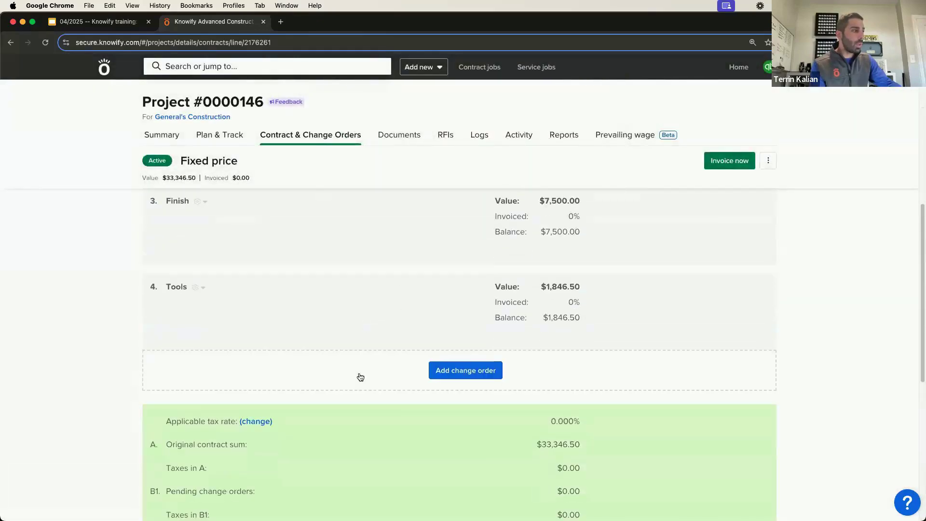
left_click(441, 371)
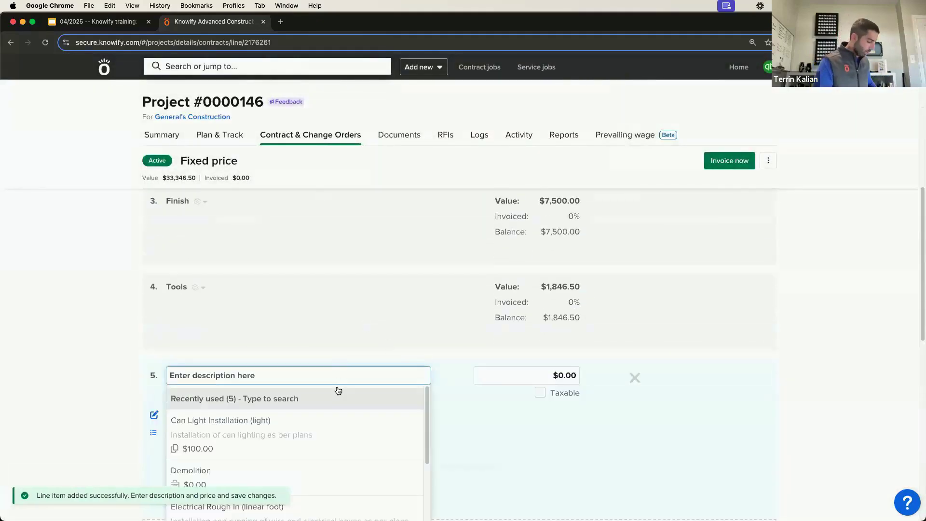
type("Upgraded La")
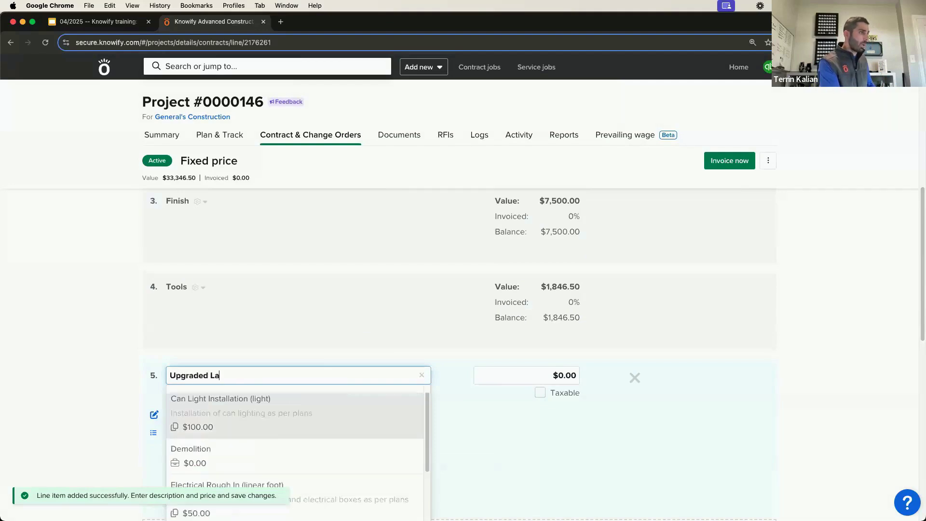
key("super+a")
key("BackSpace")
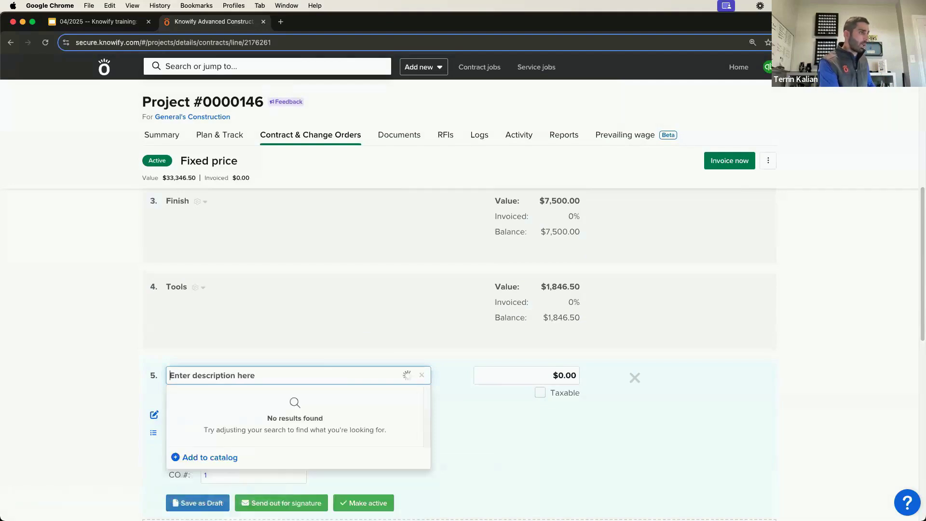
Fill the change order line item from the Can Light Installation service template with a quantity of 50 lights
type("cab")
key("BackSpace")
type("n")
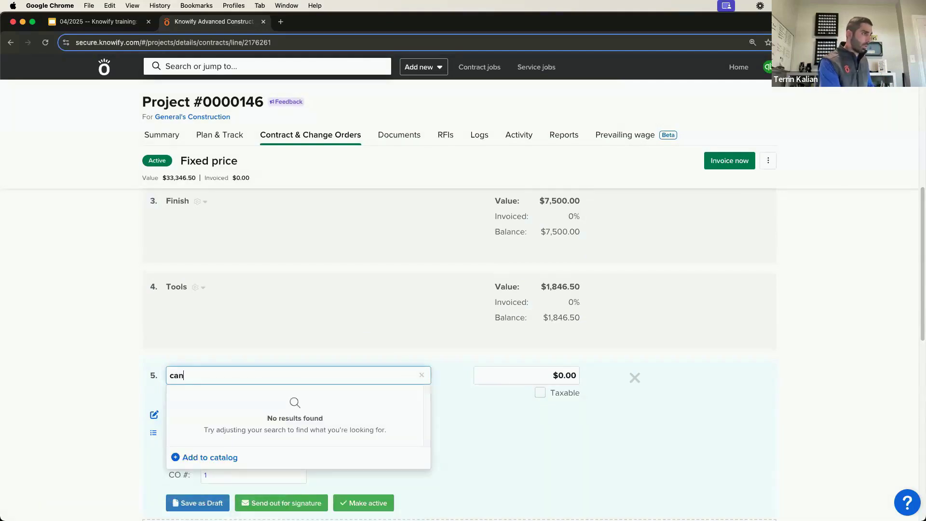
left_click(326, 423)
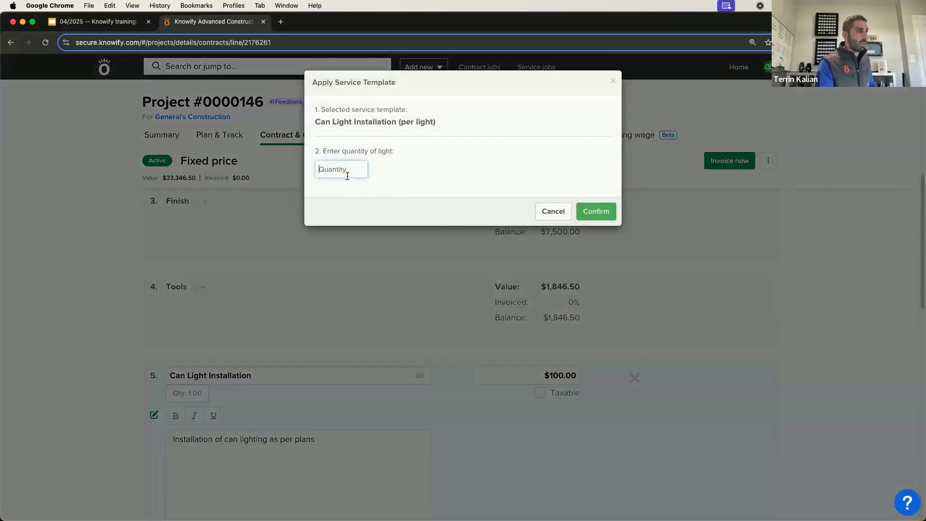
left_click(347, 176)
type("50")
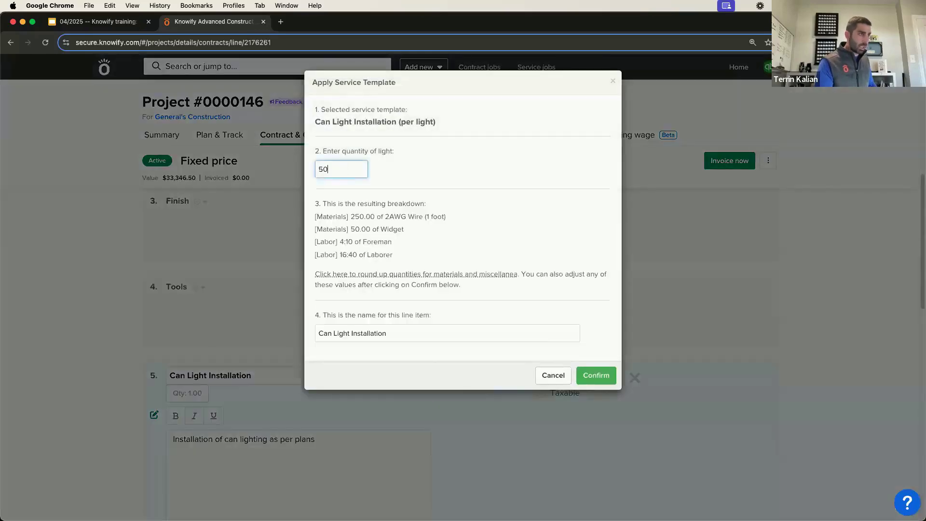
left_click(596, 375)
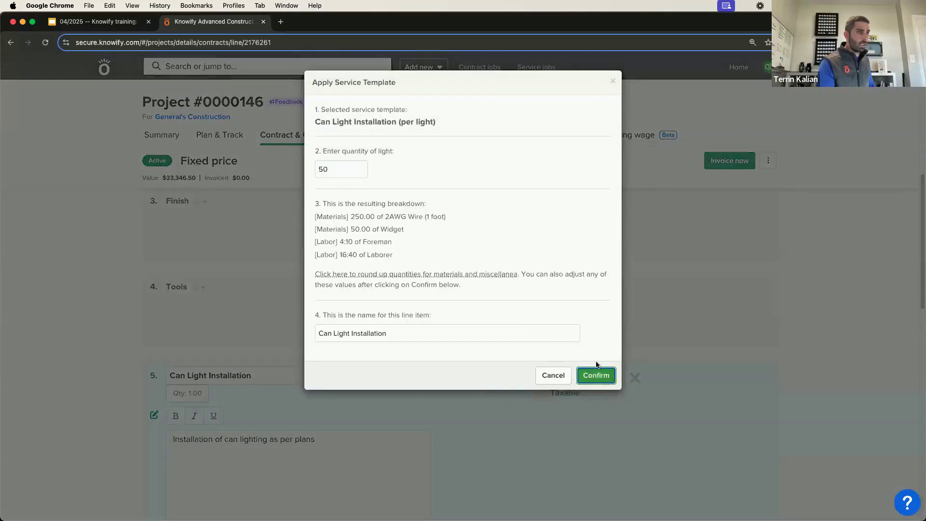
Set the Can Light Installation line item's total to its breakdown amount of $7,417.30 and make the change order active
scroll(415, 299, "down", 5)
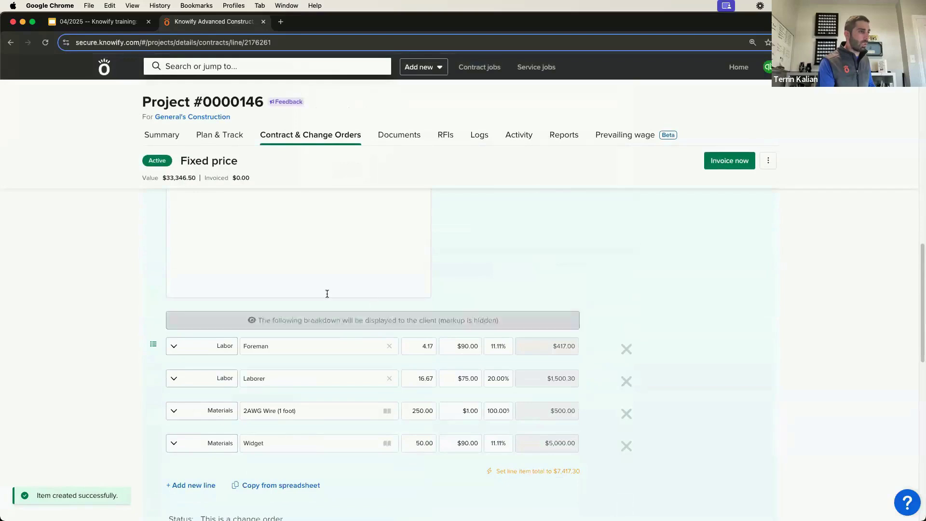
left_click(515, 471)
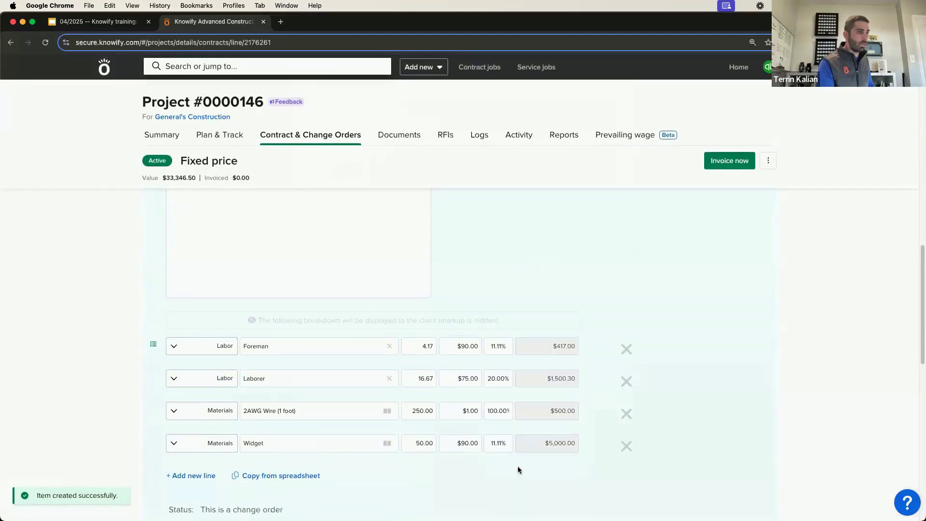
scroll(358, 409, "down", 2)
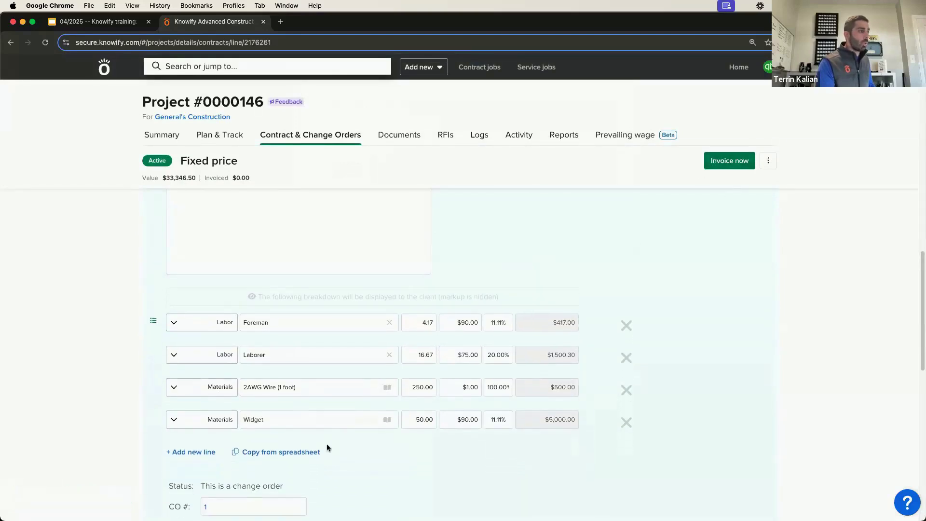
left_click(364, 501)
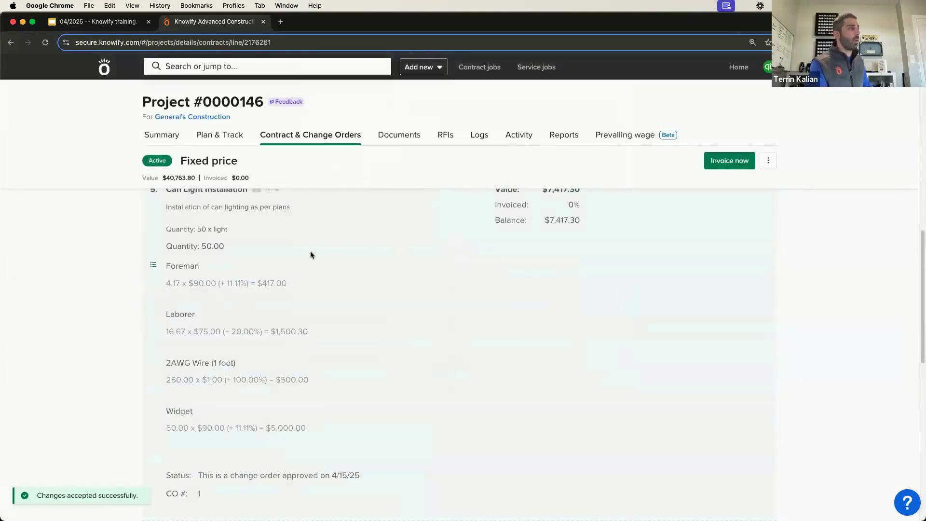
Create a project plan phase automatically from the Can Light Installation change order and review its materials and labor budgets
scroll(299, 247, "up", 2)
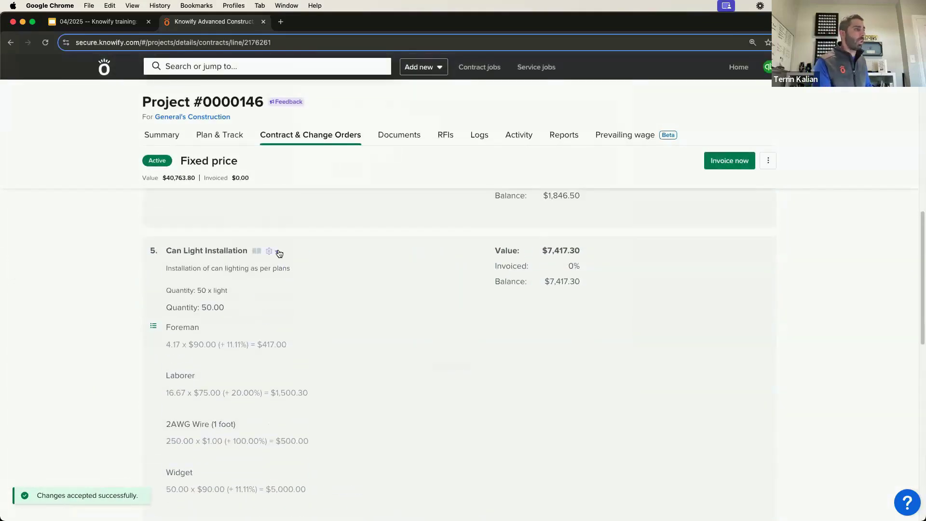
left_click(278, 252)
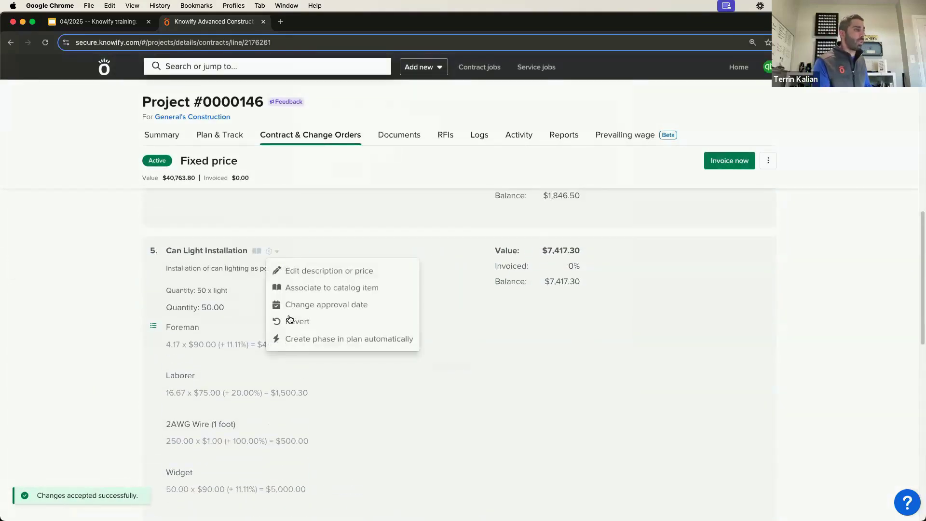
left_click(328, 341)
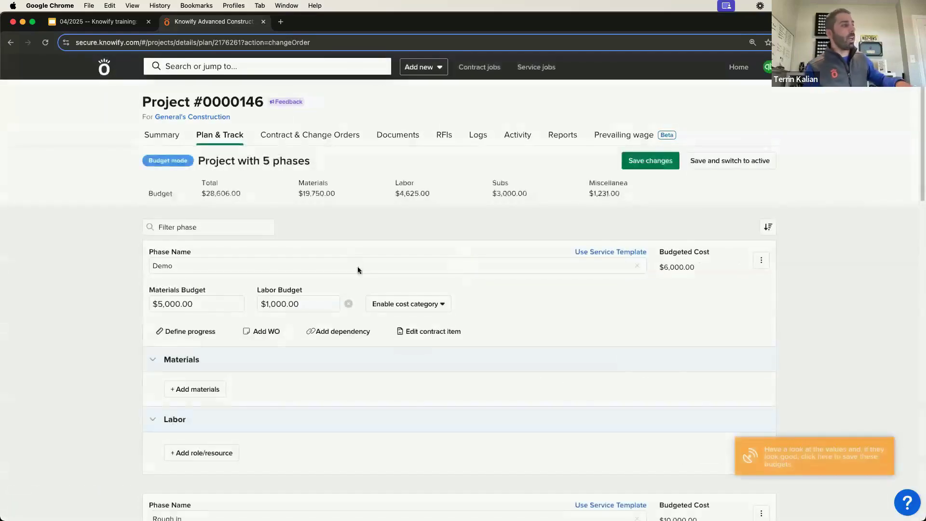
scroll(358, 270, "down", 15)
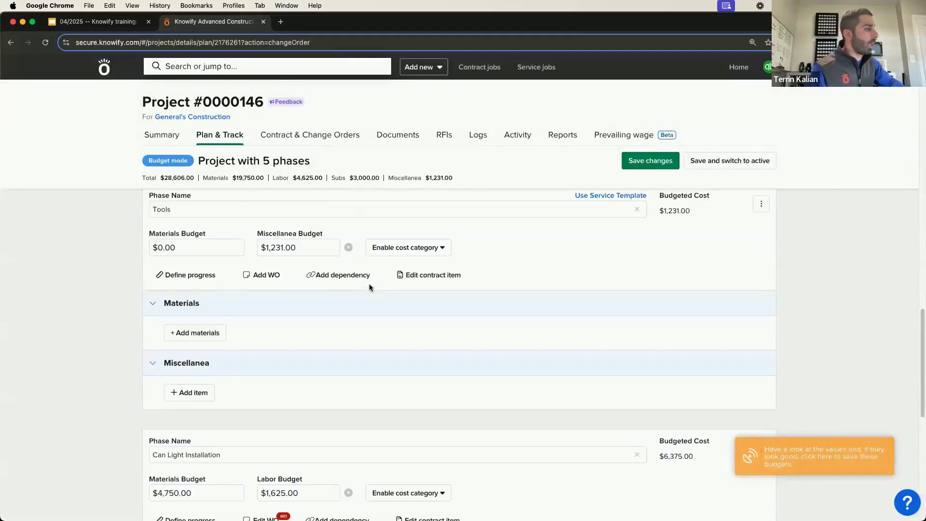
scroll(369, 285, "down", 5)
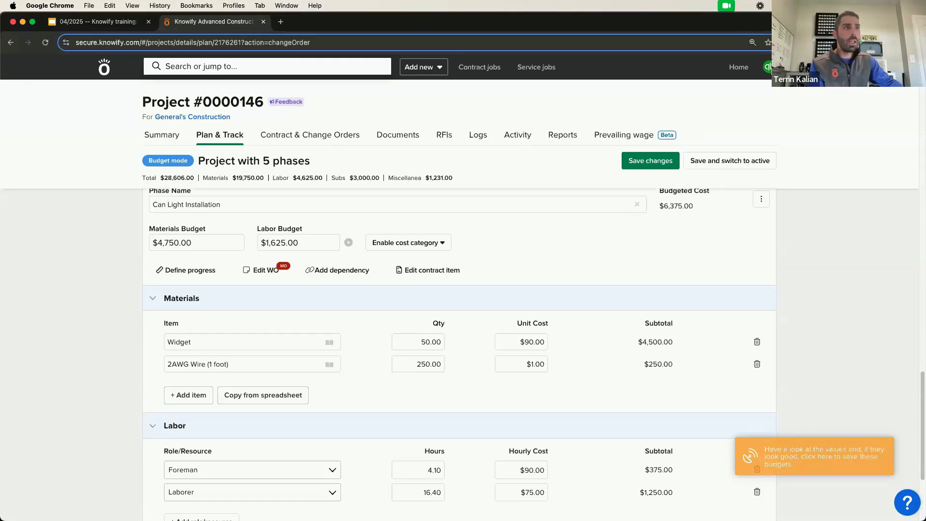
Open the QuickBooks accountant page and view its expenses defaults
left_click(769, 69)
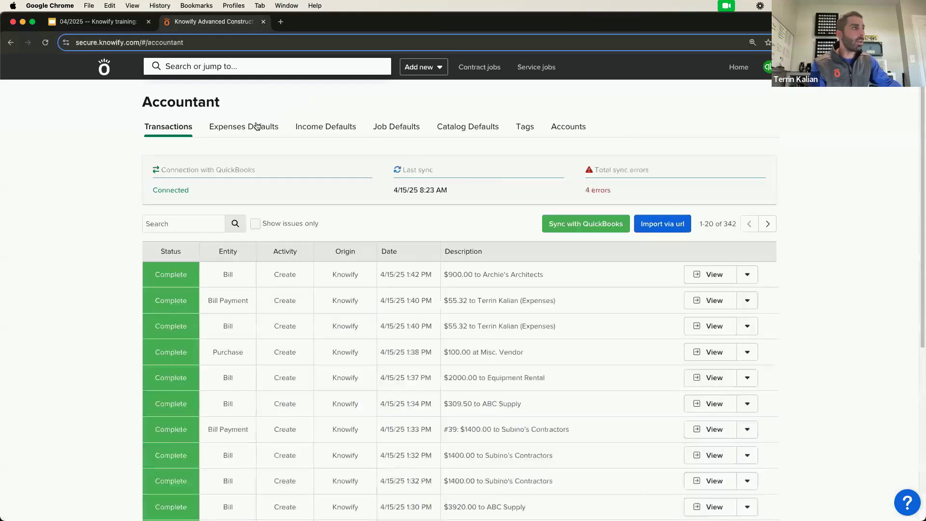
left_click(244, 126)
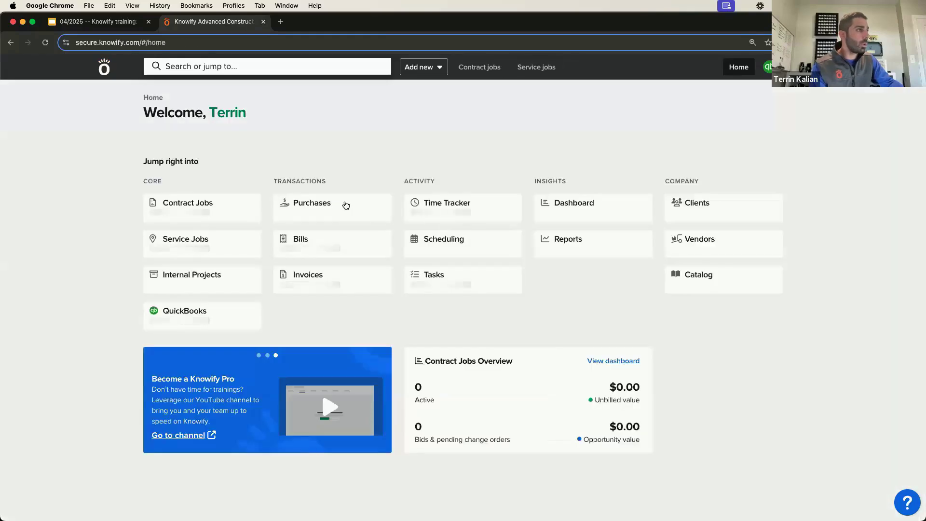
Open the $1,400 Equipment Rental purchase order for Dumpster Rental from the purchases list for editing
left_click(345, 205)
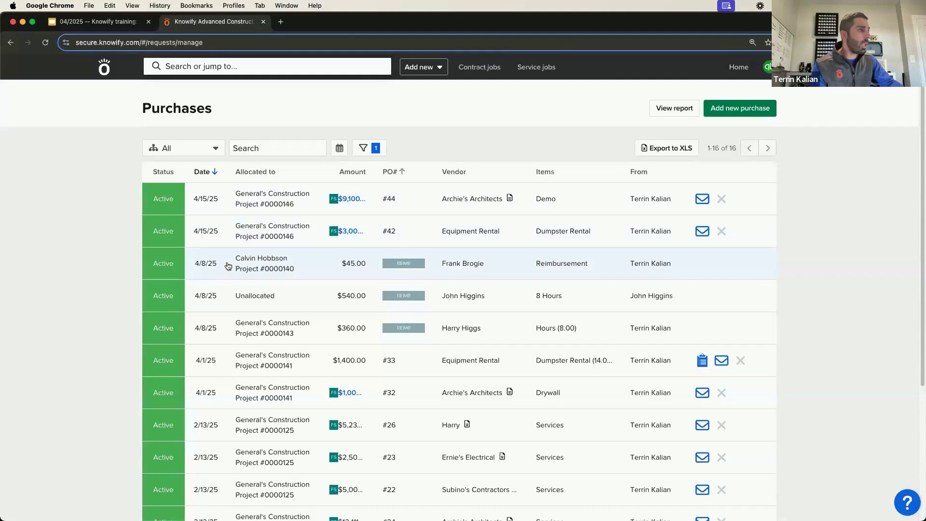
left_click(228, 265)
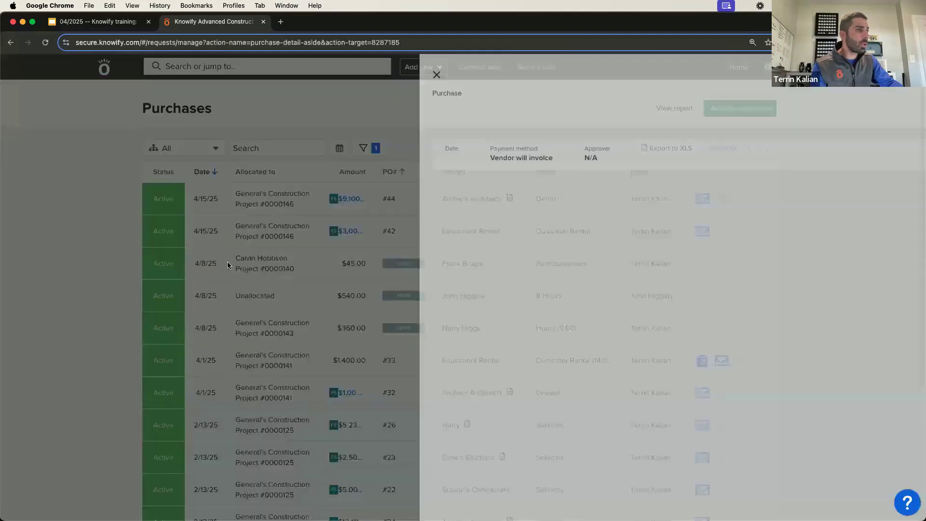
left_click(239, 73)
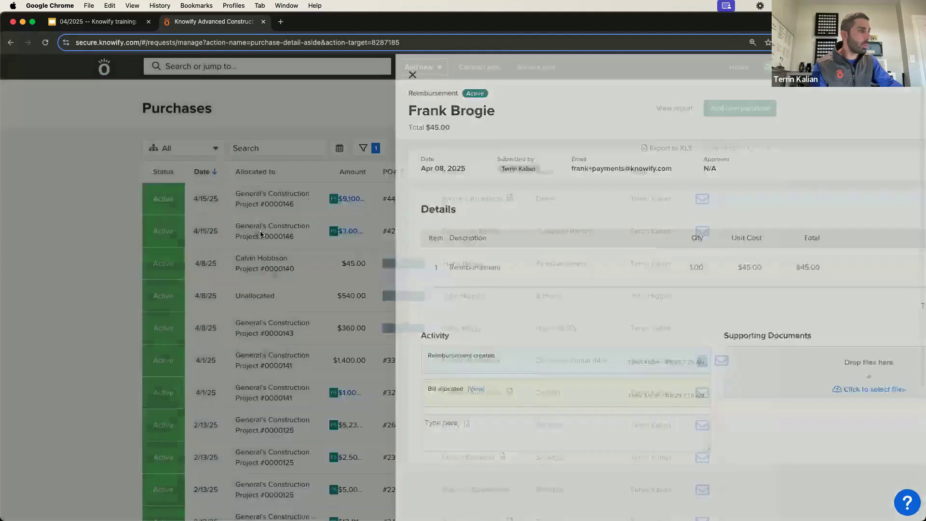
left_click(282, 363)
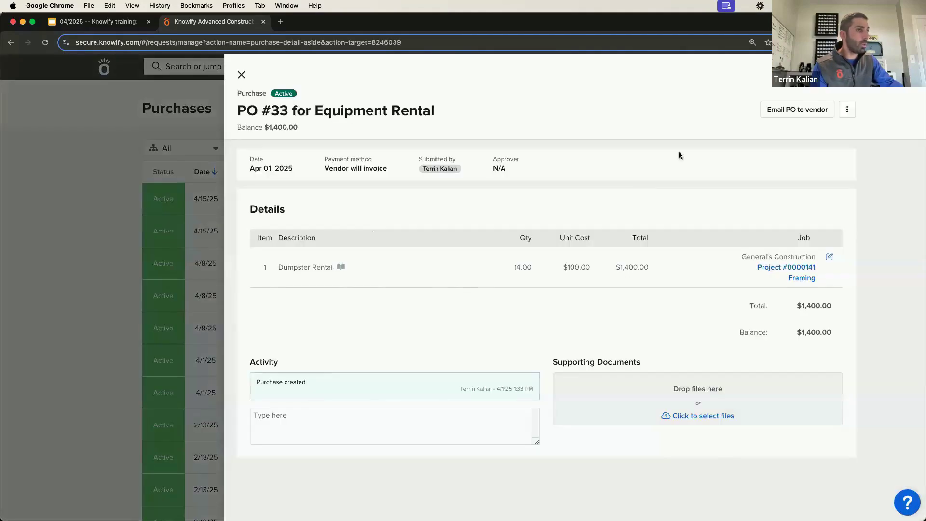
left_click(847, 109)
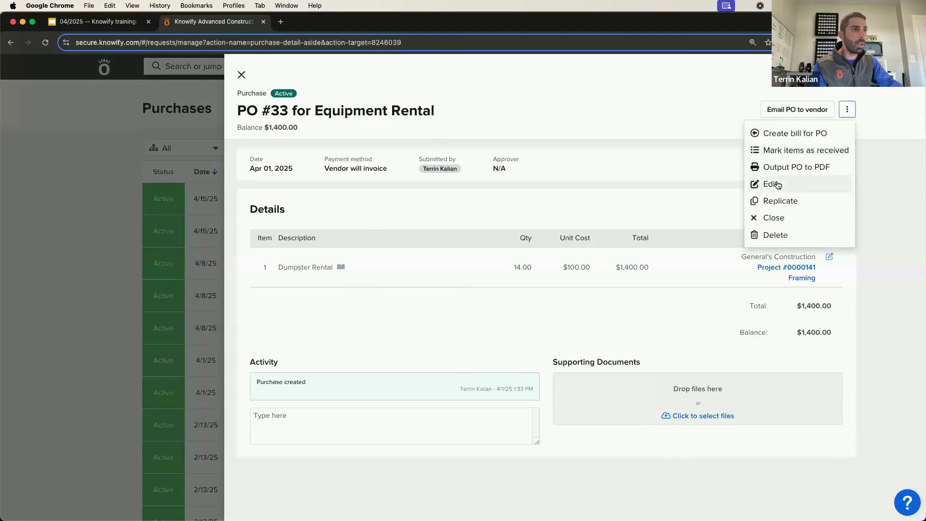
left_click(777, 184)
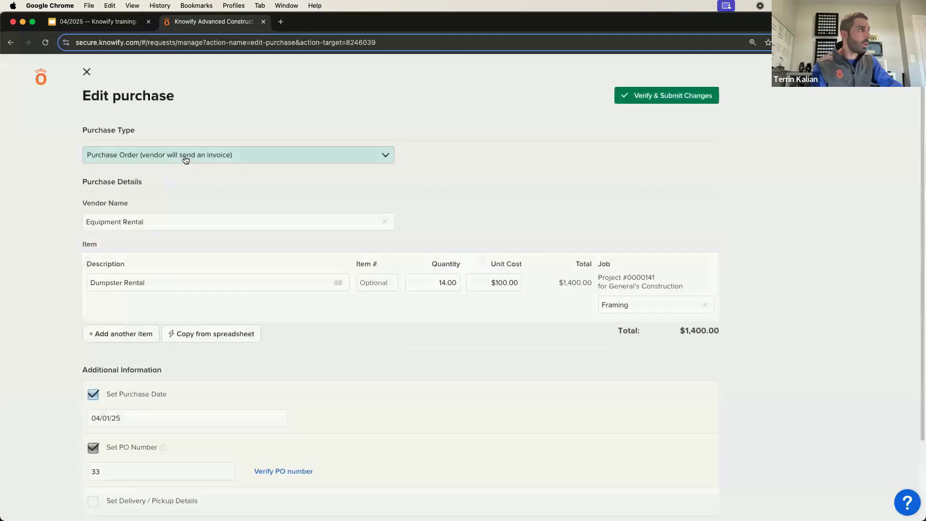
Change the purchase type to Expense (paid with credit card), choose a credit card account, and verify and submit the changes
left_click(186, 155)
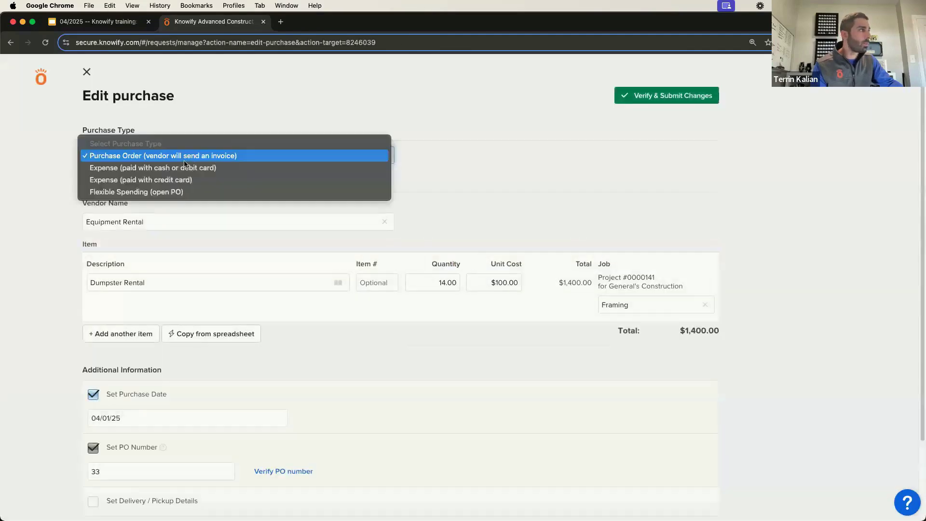
left_click(186, 179)
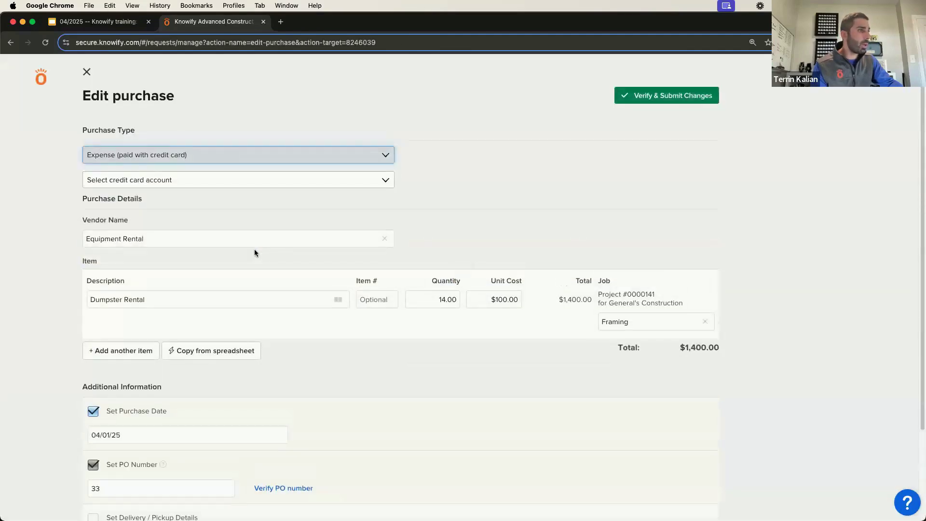
left_click(253, 179)
left_click(254, 190)
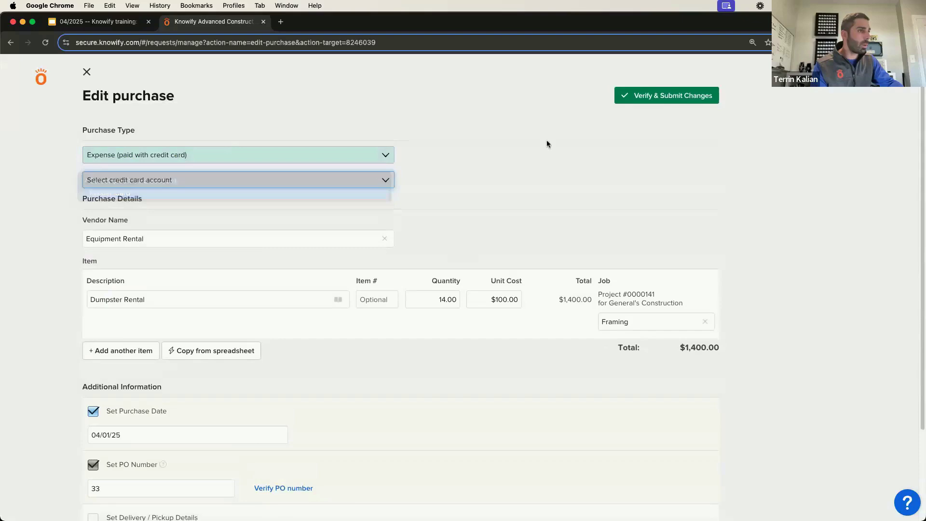
left_click(664, 100)
left_click(604, 366)
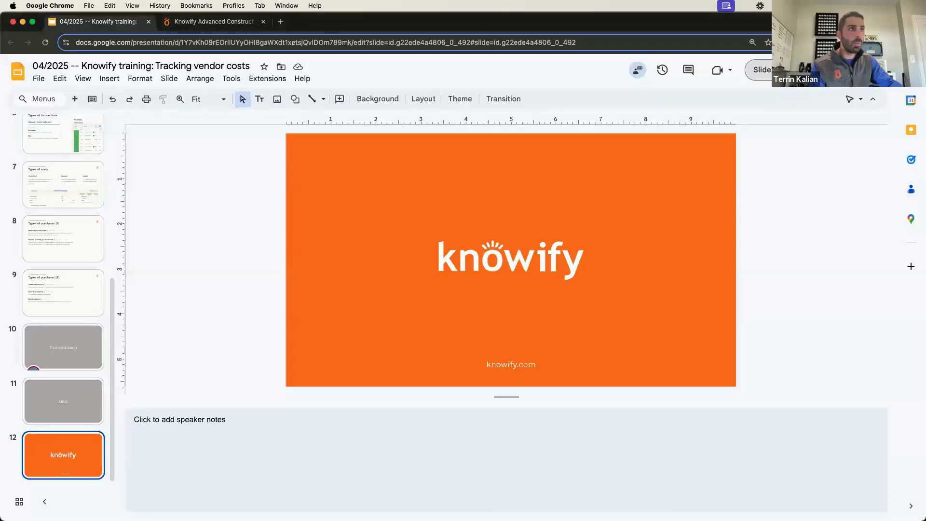
Start the Google Slides slideshow of the vendor costs training at the closing Knowify slide
left_click(782, 70)
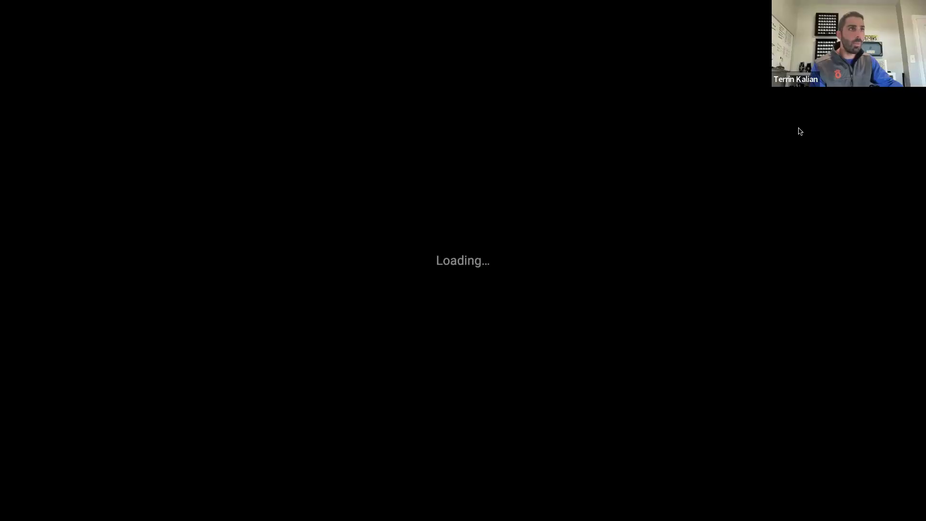